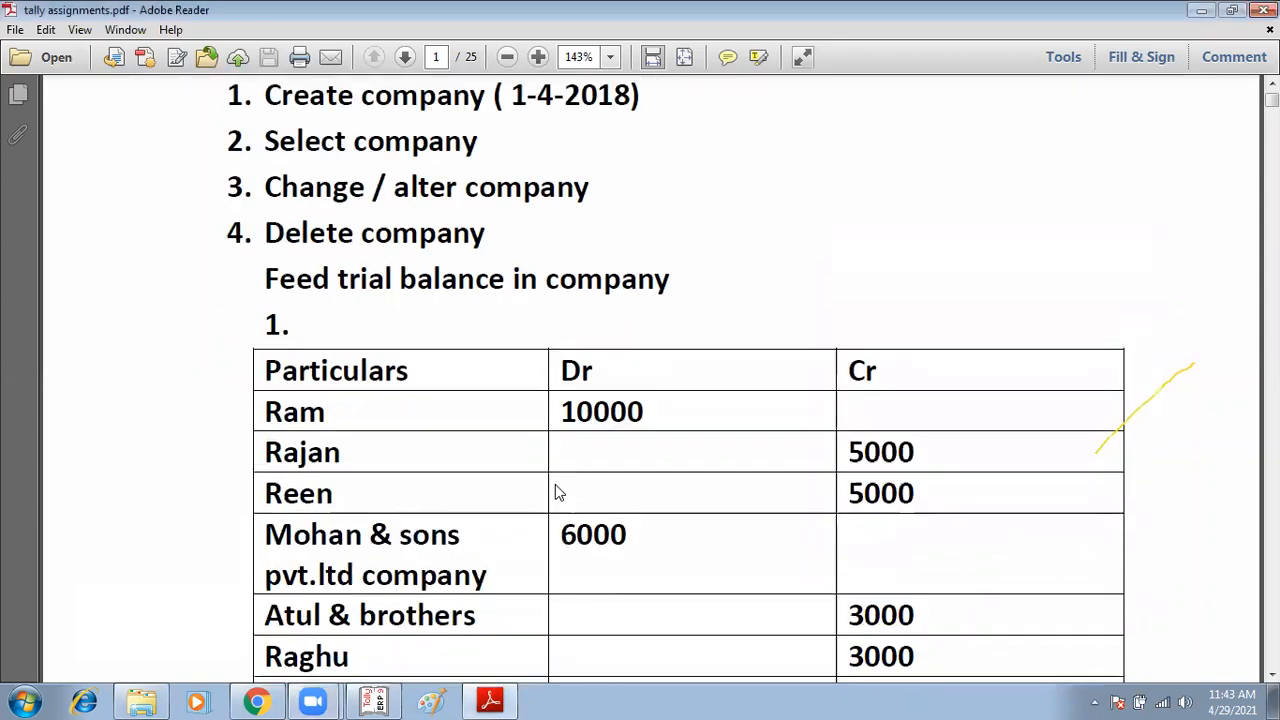
Step: Scroll through the assignments PDF to the Session-15 purchase return exercises
{"action": "scroll", "coordinate": [559, 491], "scroll_direction": "down", "scroll_amount": 10}
{"action": "scroll", "coordinate": [559, 491], "scroll_direction": "down", "scroll_amount": 15}
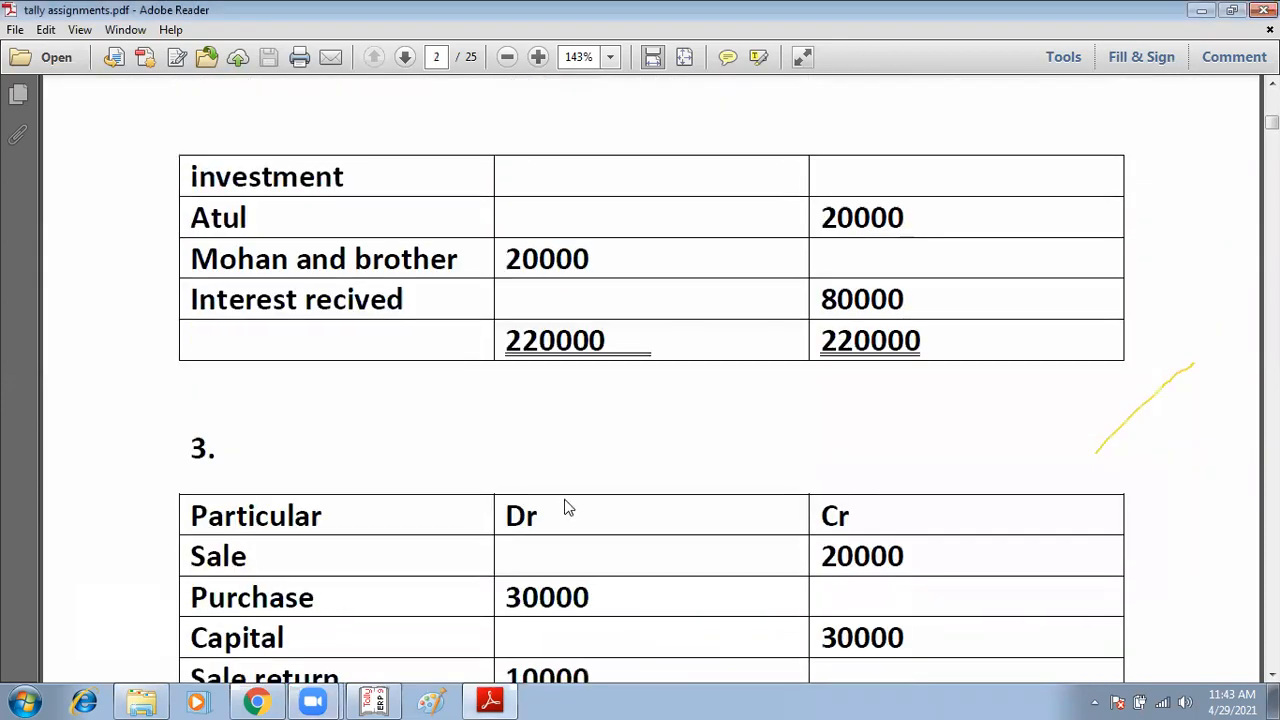
{"action": "scroll", "coordinate": [650, 380], "scroll_direction": "down", "scroll_amount": 10}
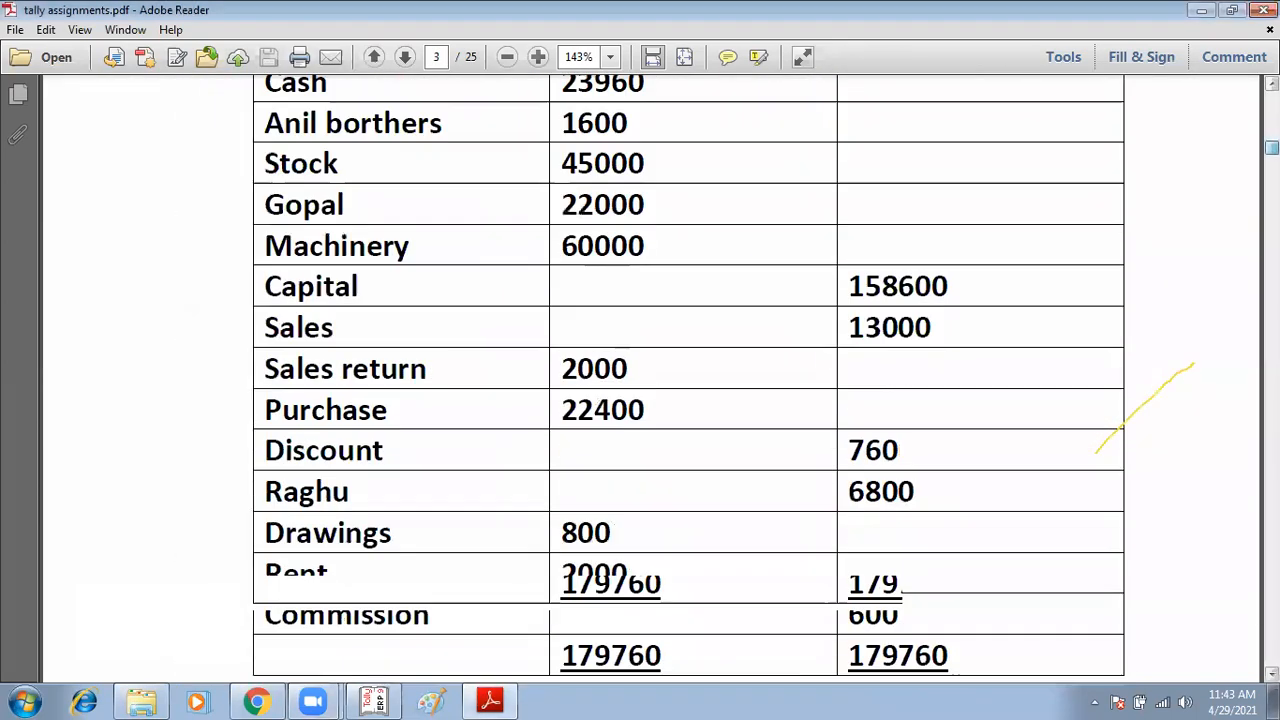
{"action": "scroll", "coordinate": [650, 380], "scroll_direction": "down", "scroll_amount": 20}
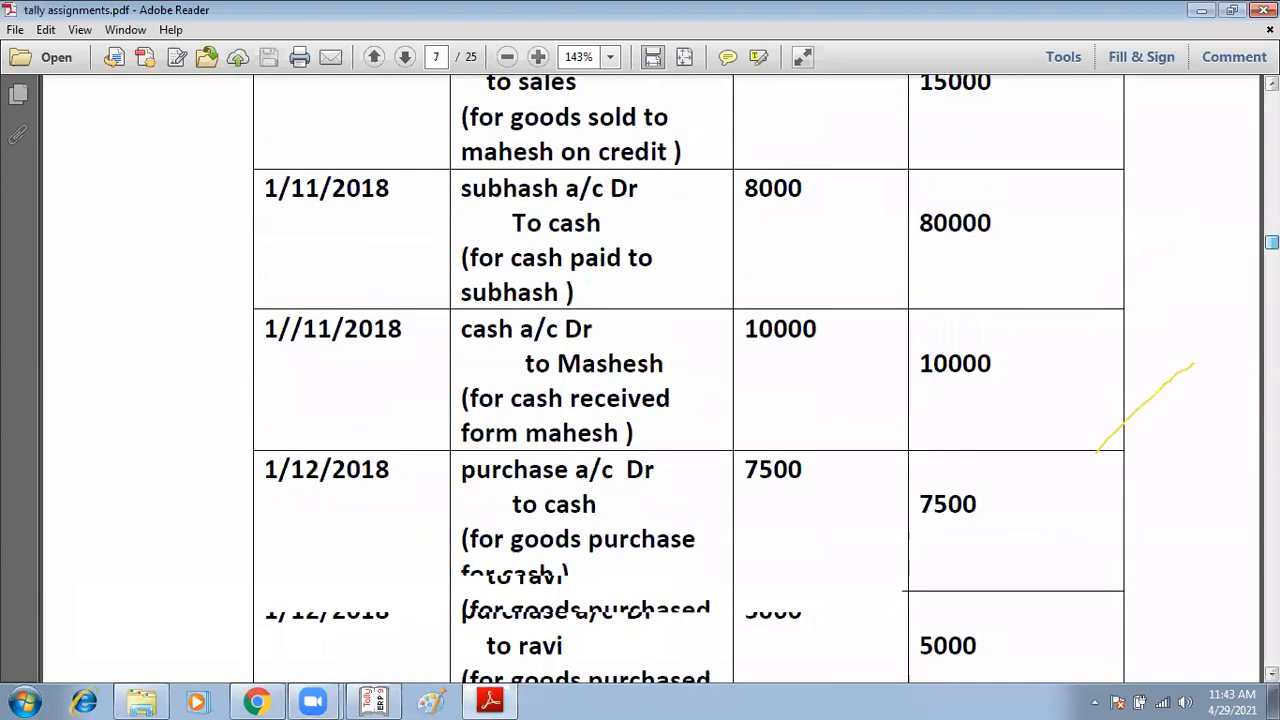
{"action": "scroll", "coordinate": [650, 380], "scroll_direction": "down", "scroll_amount": 20}
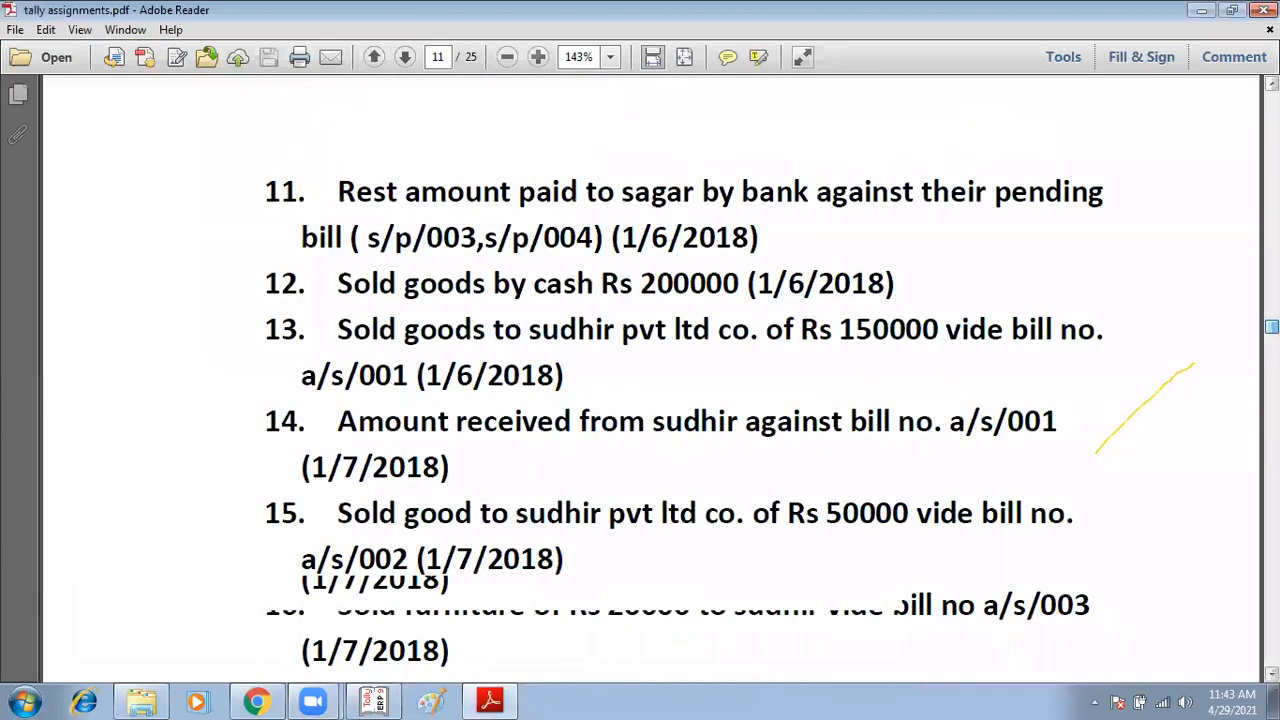
{"action": "scroll", "coordinate": [650, 380], "scroll_direction": "down", "scroll_amount": 5}
{"action": "scroll", "coordinate": [650, 380], "scroll_direction": "down", "scroll_amount": 10}
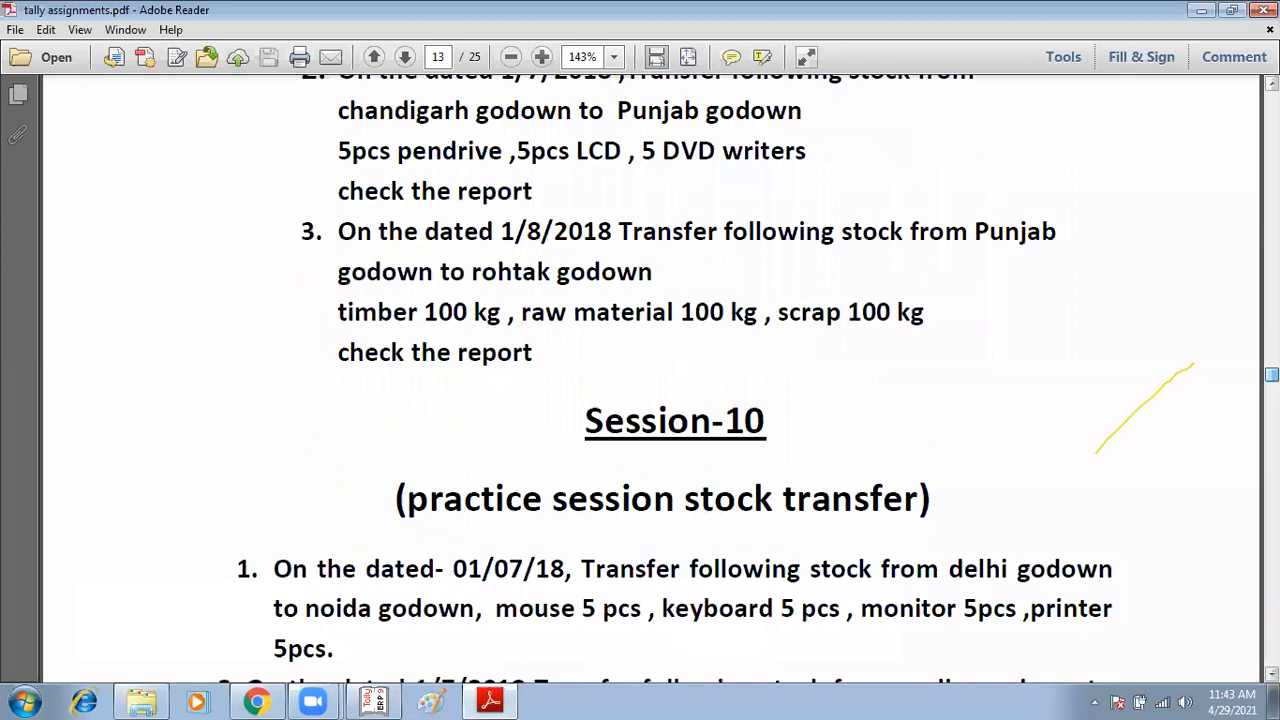
{"action": "scroll", "coordinate": [650, 380], "scroll_direction": "down", "scroll_amount": 10}
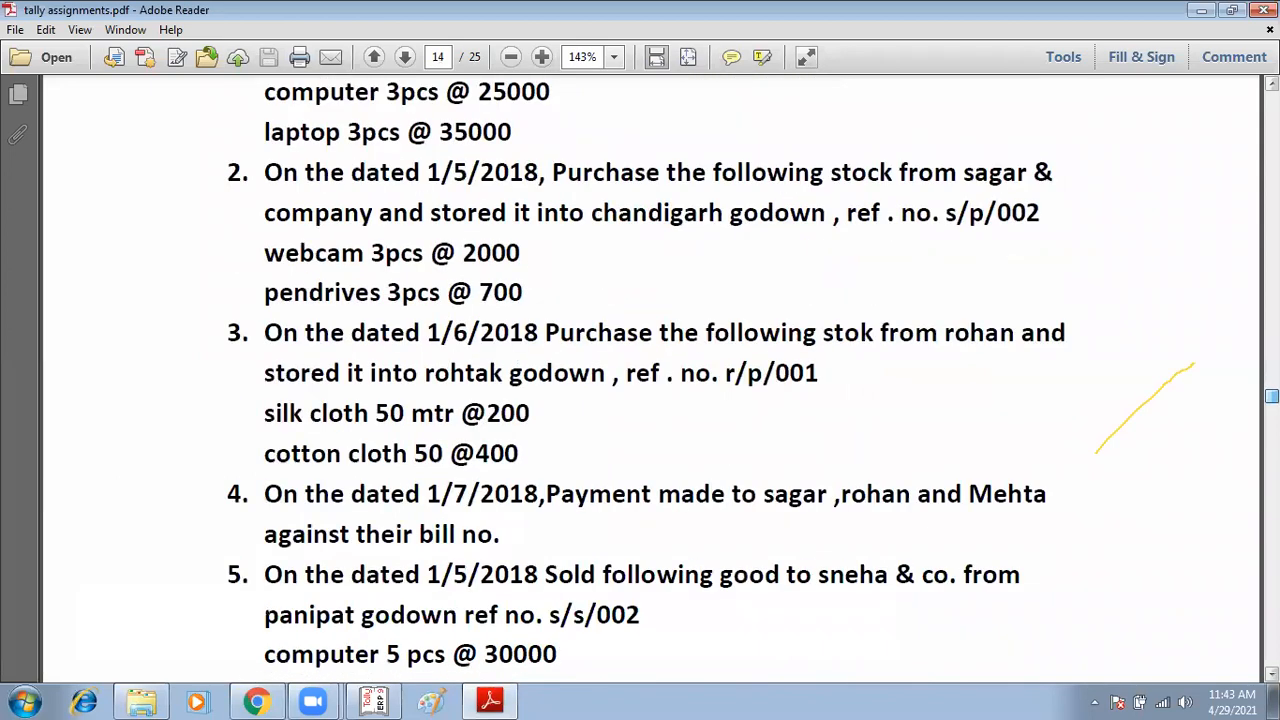
{"action": "scroll", "coordinate": [650, 380], "scroll_direction": "down", "scroll_amount": 20}
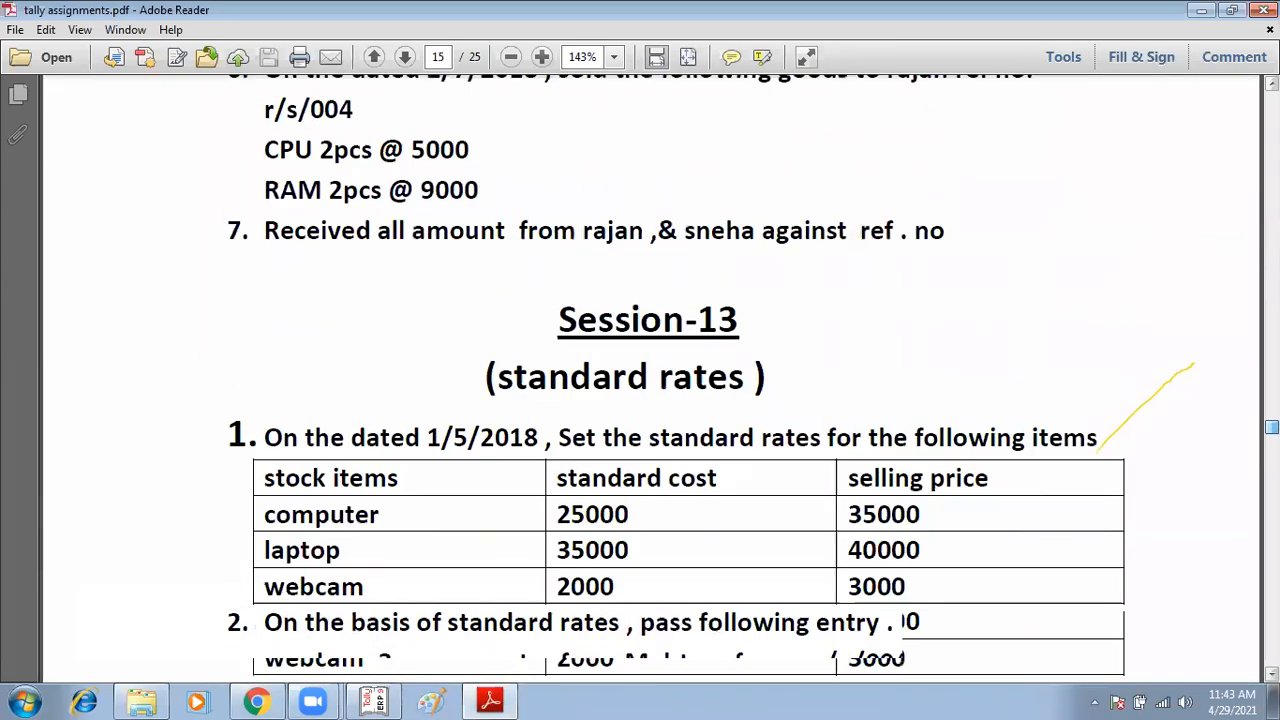
{"action": "scroll", "coordinate": [1233, 410], "scroll_direction": "down", "scroll_amount": 5}
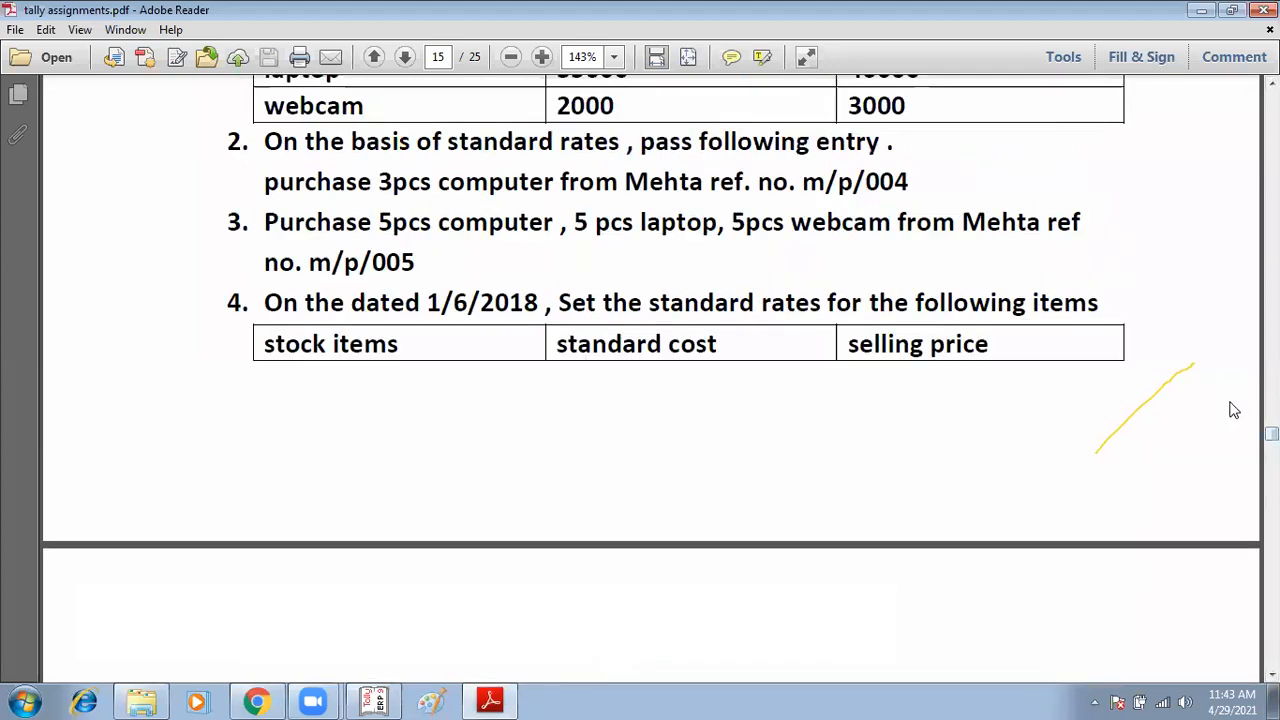
{"action": "scroll", "coordinate": [1233, 410], "scroll_direction": "up", "scroll_amount": 1}
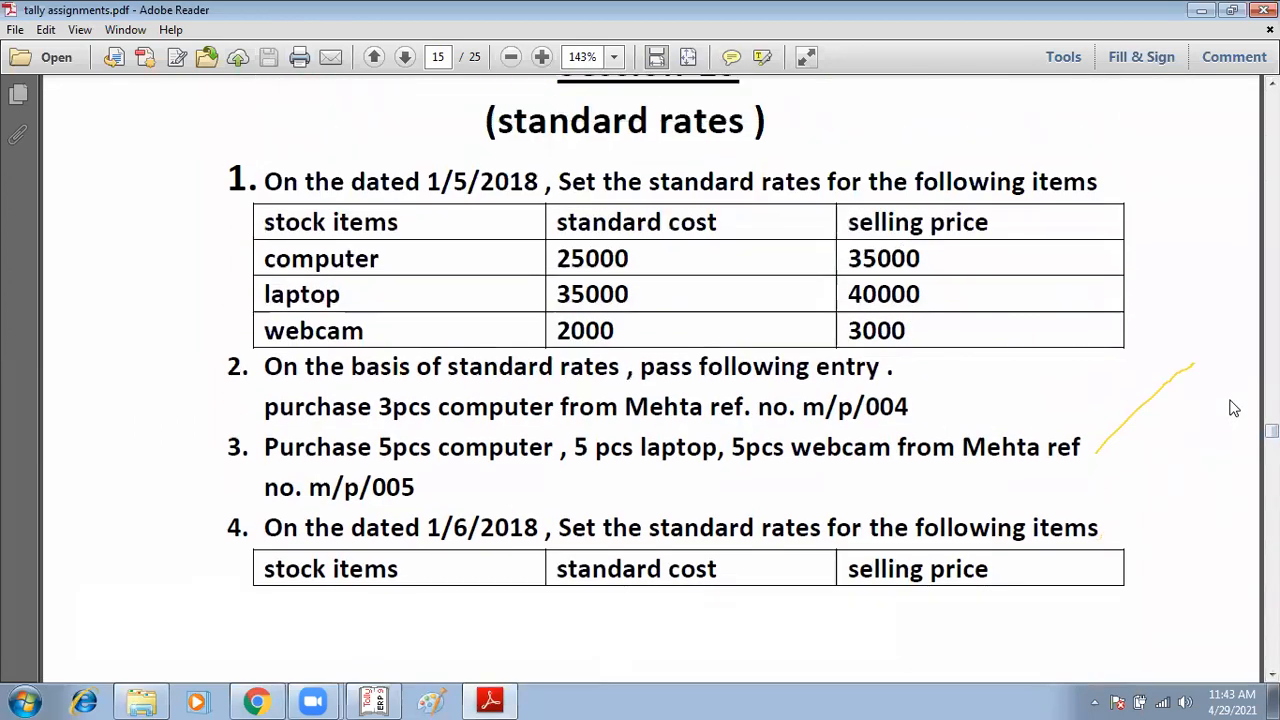
{"action": "scroll", "coordinate": [1233, 408], "scroll_direction": "up", "scroll_amount": 1}
{"action": "scroll", "coordinate": [1231, 400], "scroll_direction": "down", "scroll_amount": 3}
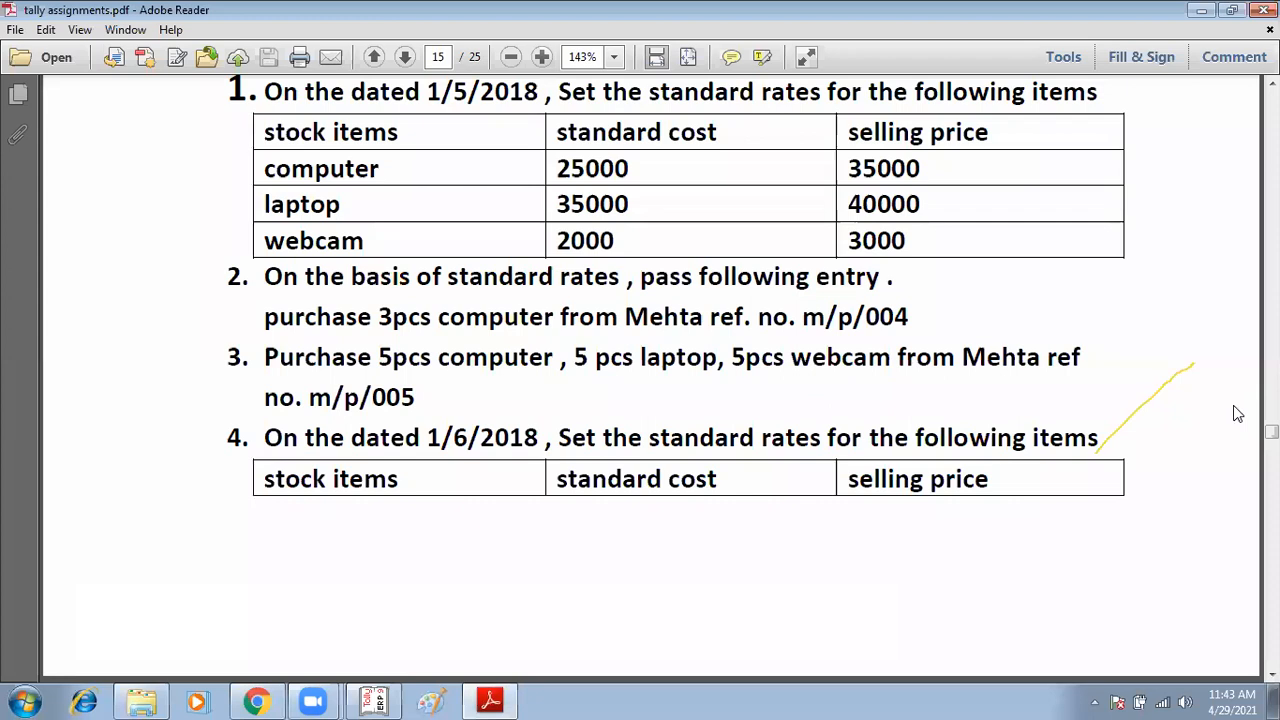
{"action": "scroll", "coordinate": [1249, 403], "scroll_direction": "down", "scroll_amount": 5}
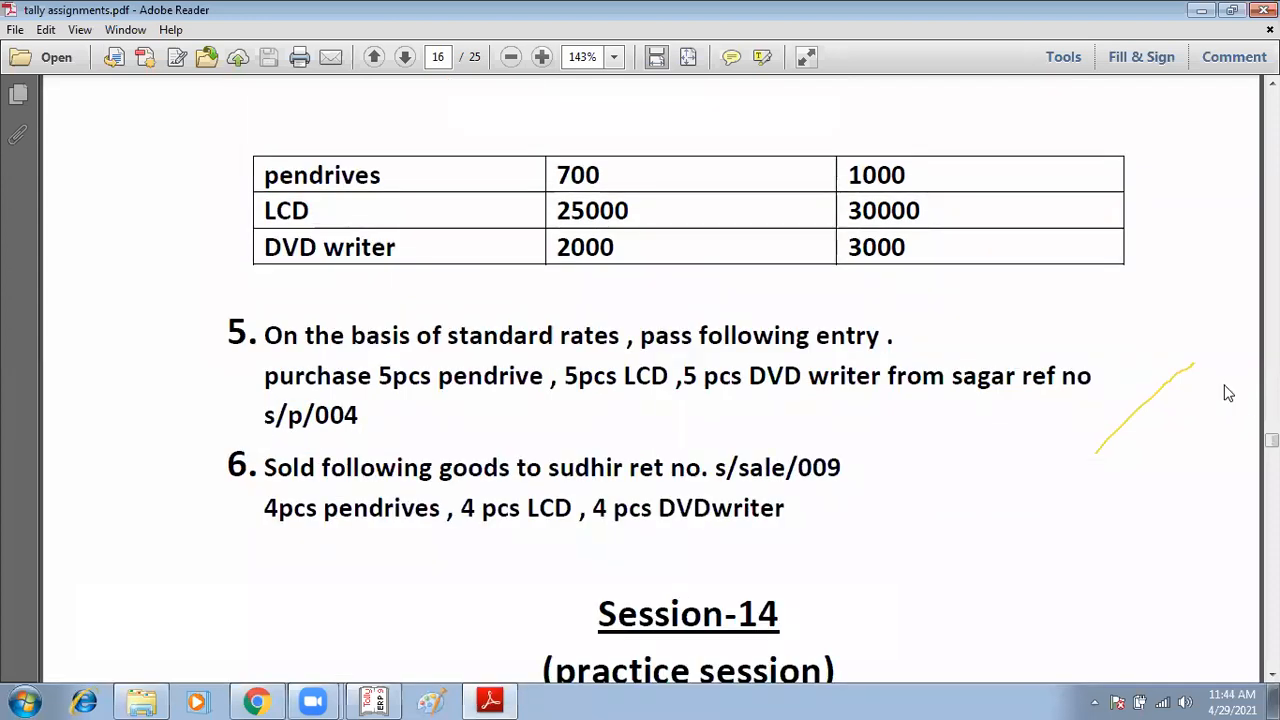
{"action": "scroll", "coordinate": [735, 209], "scroll_direction": "down", "scroll_amount": 12}
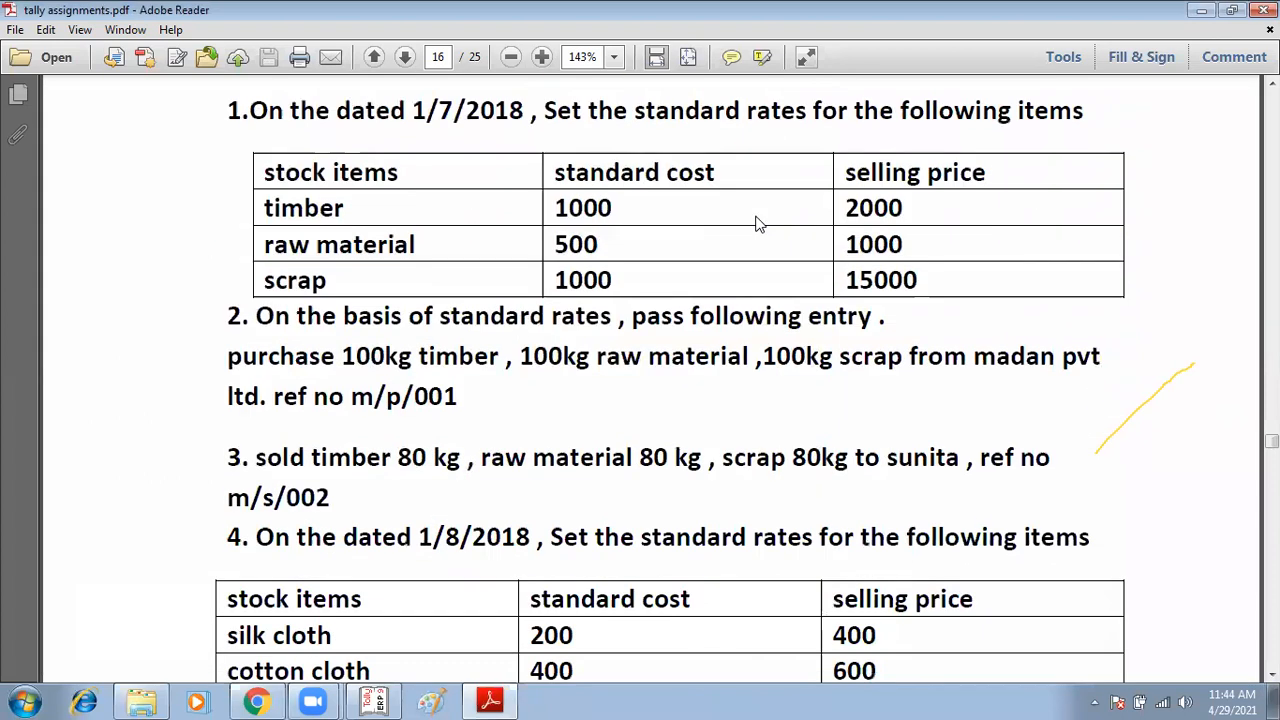
{"action": "scroll", "coordinate": [757, 224], "scroll_direction": "down", "scroll_amount": 3}
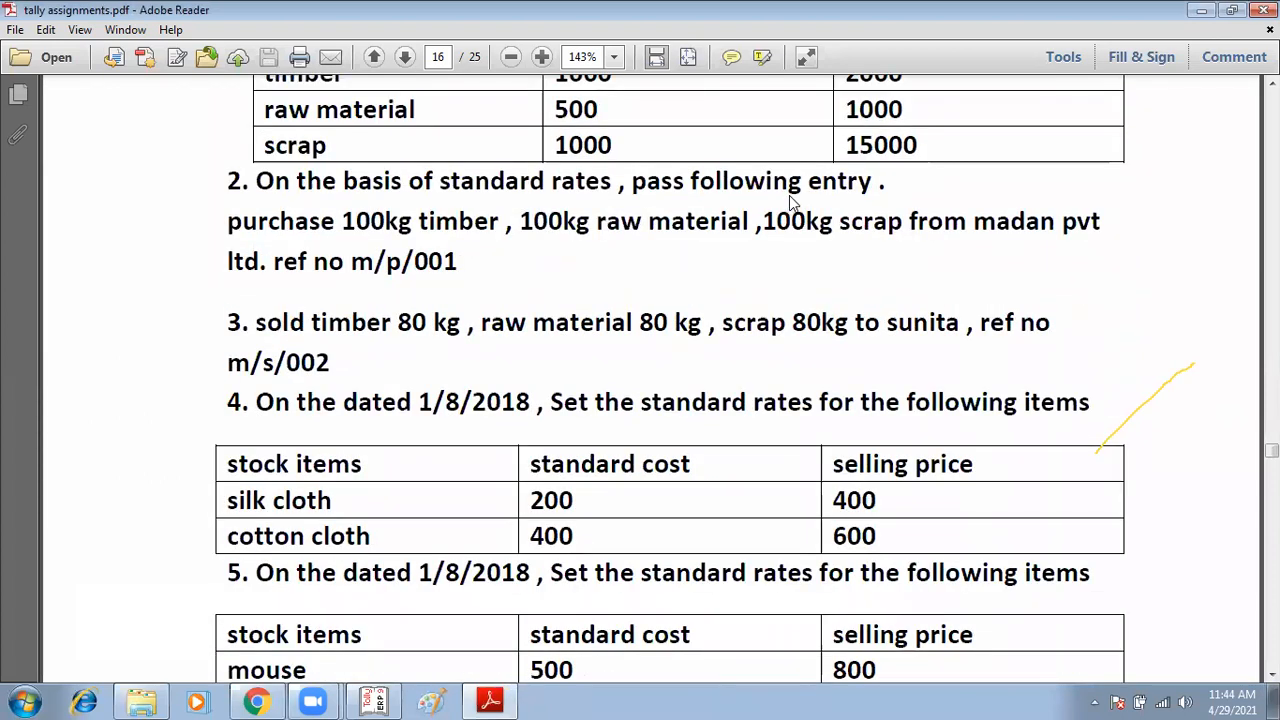
{"action": "scroll", "coordinate": [790, 204], "scroll_direction": "down", "scroll_amount": 20}
{"action": "scroll", "coordinate": [798, 208], "scroll_direction": "down", "scroll_amount": 15}
{"action": "scroll", "coordinate": [798, 211], "scroll_direction": "down", "scroll_amount": 12}
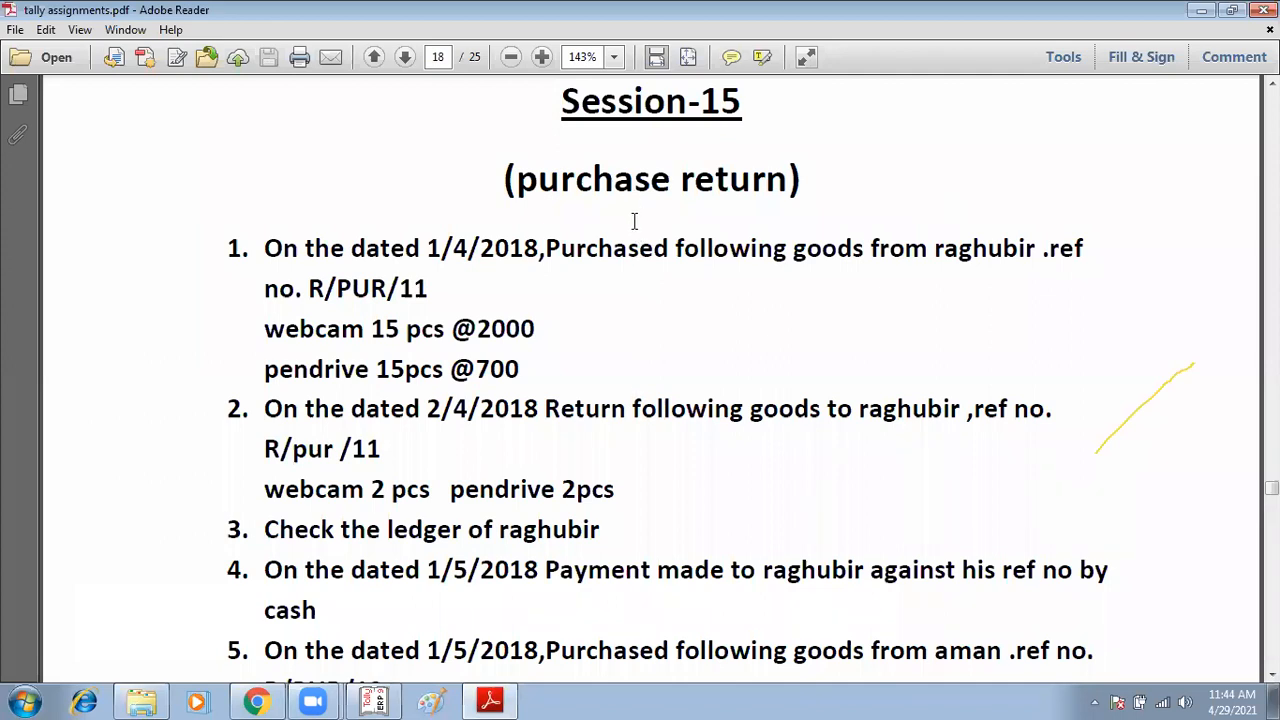
{"action": "scroll", "coordinate": [634, 258], "scroll_direction": "down", "scroll_amount": 1}
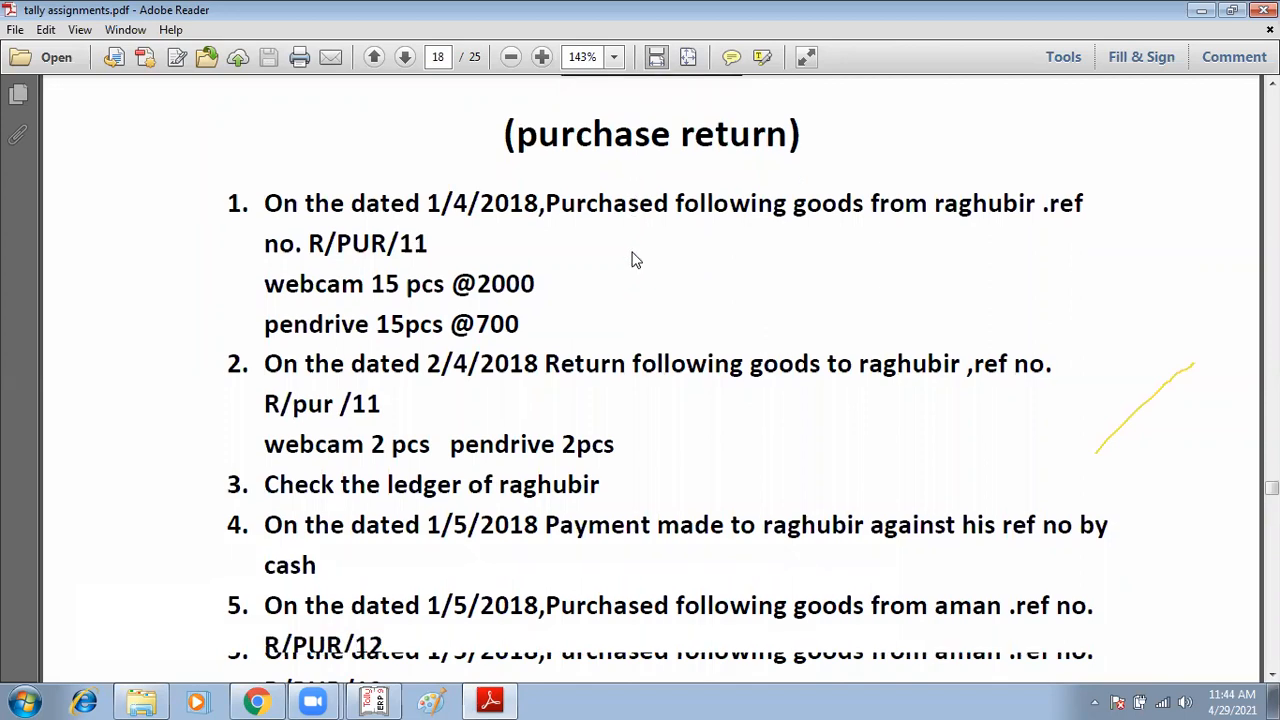
Step: Highlight the return, payment and ledger-check tasks in the Session-15 exercise list
{"action": "left_click_drag", "start_coordinate": [545, 201], "coordinate": [960, 214]}
{"action": "left_click_drag", "start_coordinate": [539, 366], "coordinate": [918, 390]}
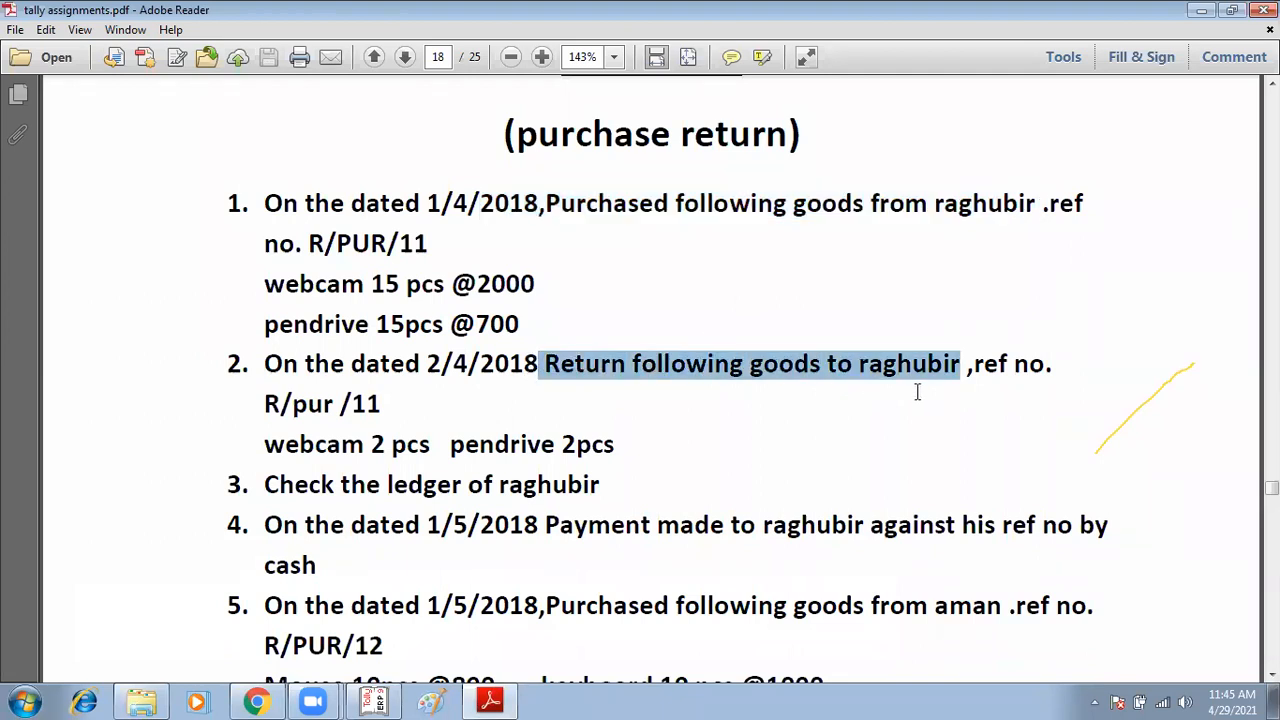
{"action": "scroll", "coordinate": [703, 434], "scroll_direction": "down", "scroll_amount": 1}
{"action": "left_click_drag", "start_coordinate": [547, 484], "coordinate": [893, 487]}
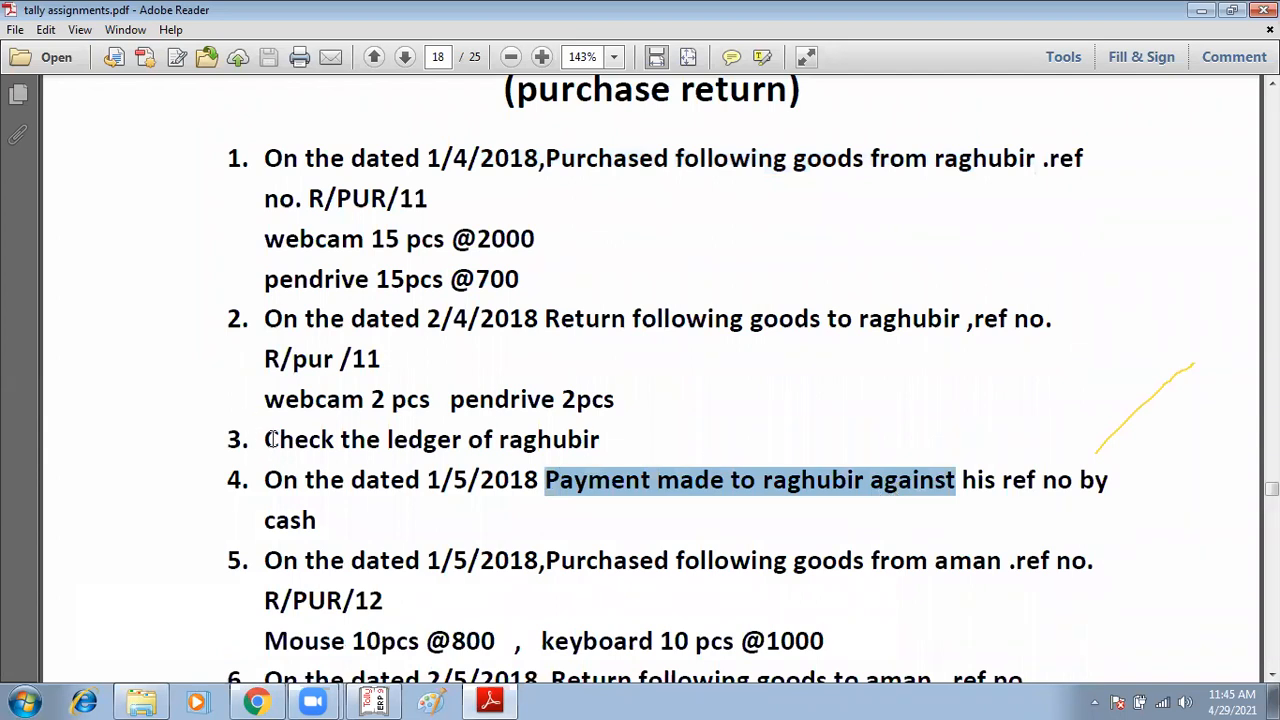
{"action": "left_click_drag", "start_coordinate": [266, 443], "coordinate": [560, 444]}
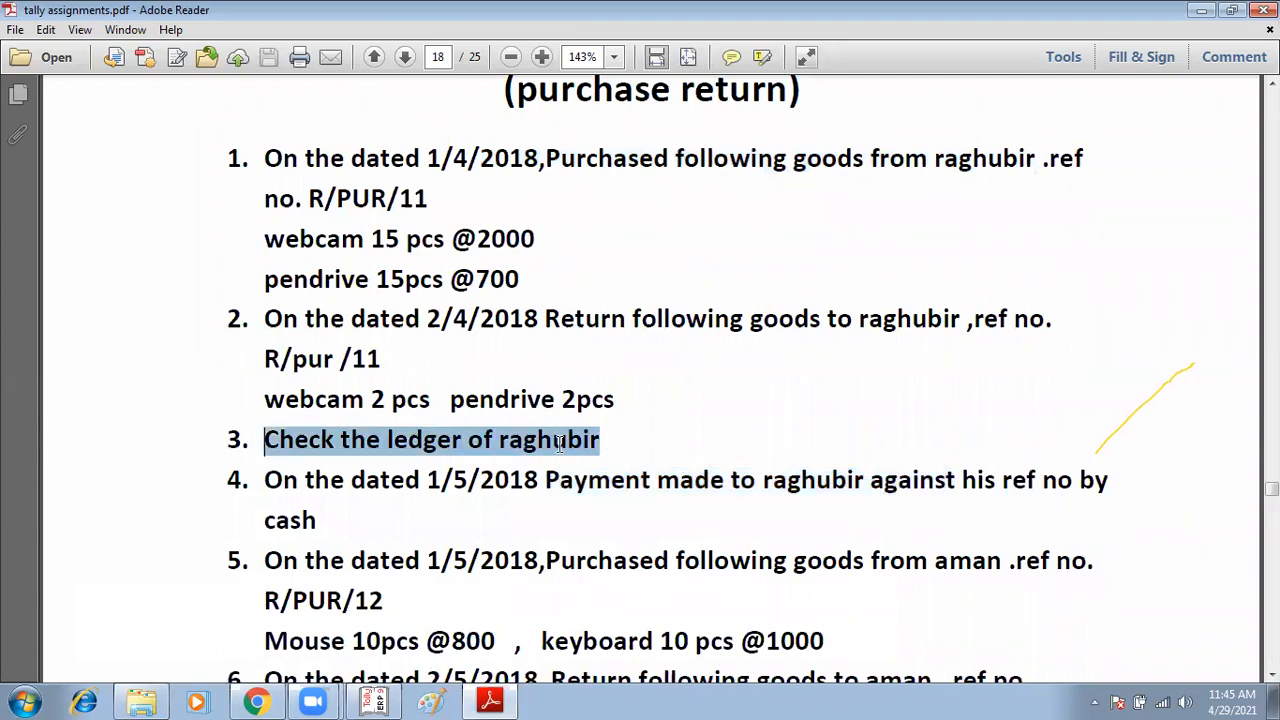
{"action": "left_click", "coordinate": [510, 478]}
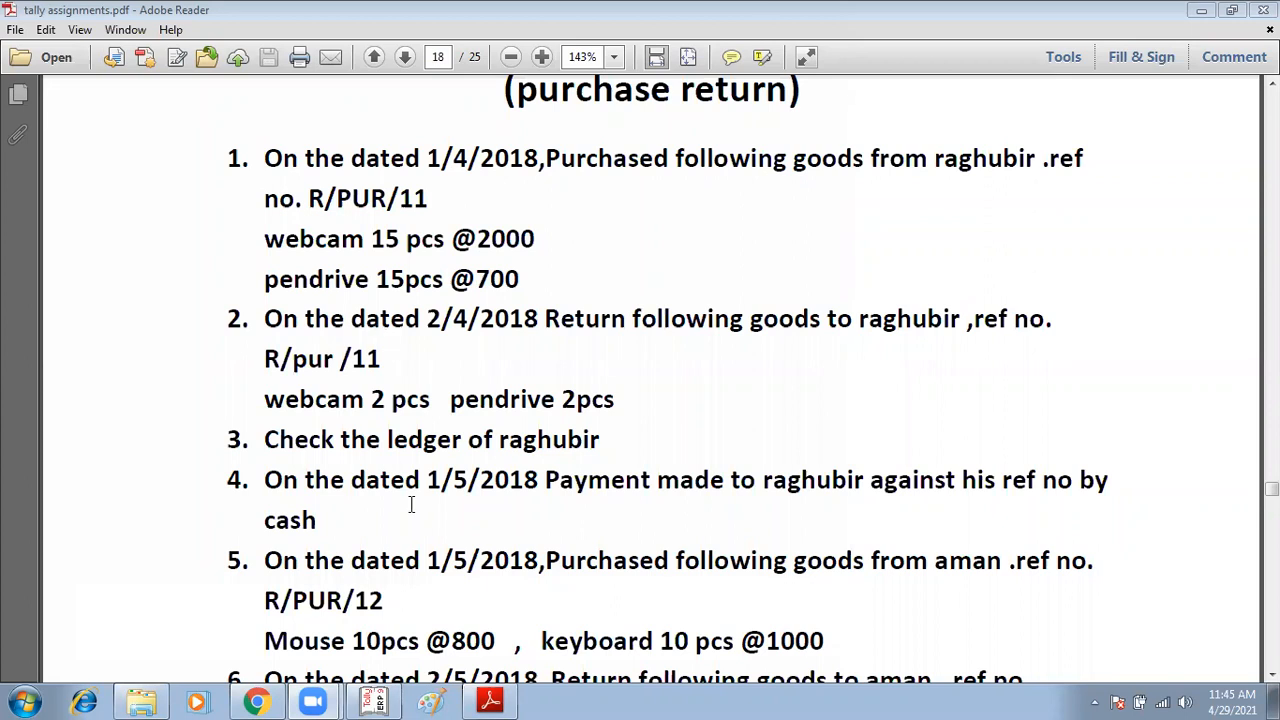
Step: Paste the captured screenshot into Paint, save it as 5 in PNG format, and close Paint
{"action": "left_click", "coordinate": [447, 699]}
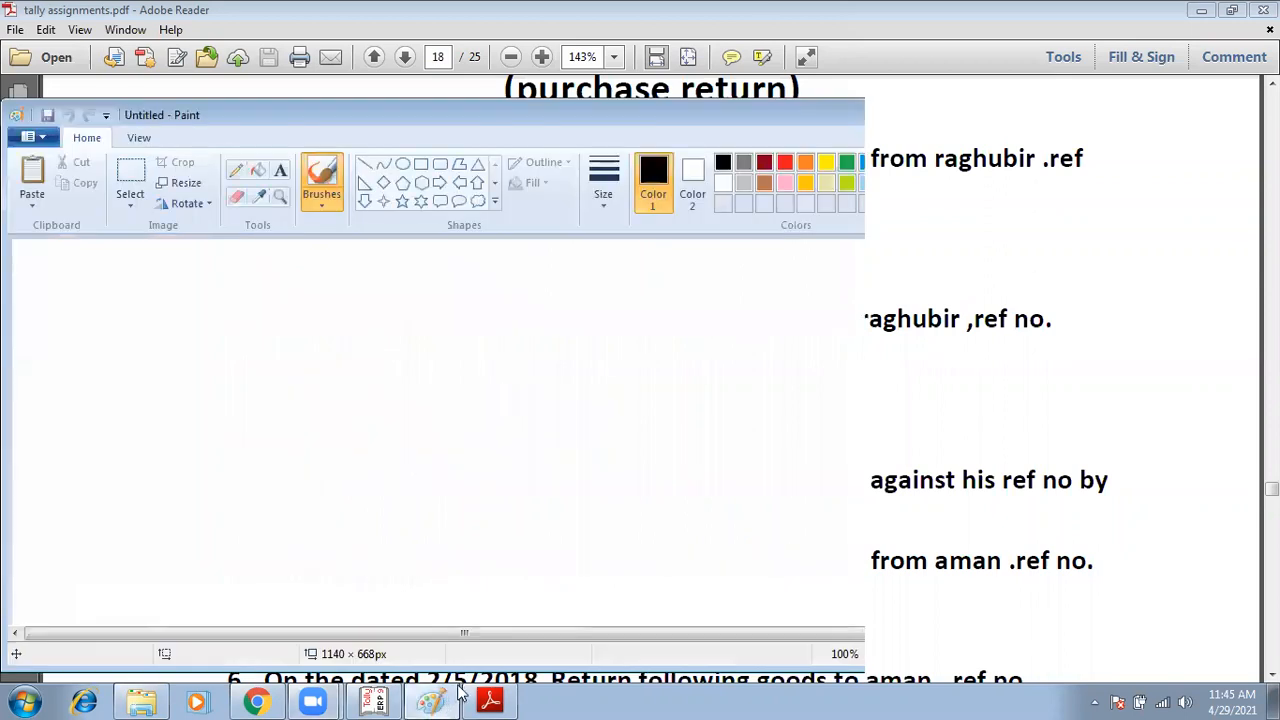
{"action": "key", "text": "ctrl+v"}
{"action": "key", "text": "ctrl+s"}
{"action": "type", "text": "4"}
{"action": "key", "text": "BackSpace"}
{"action": "type", "text": "5"}
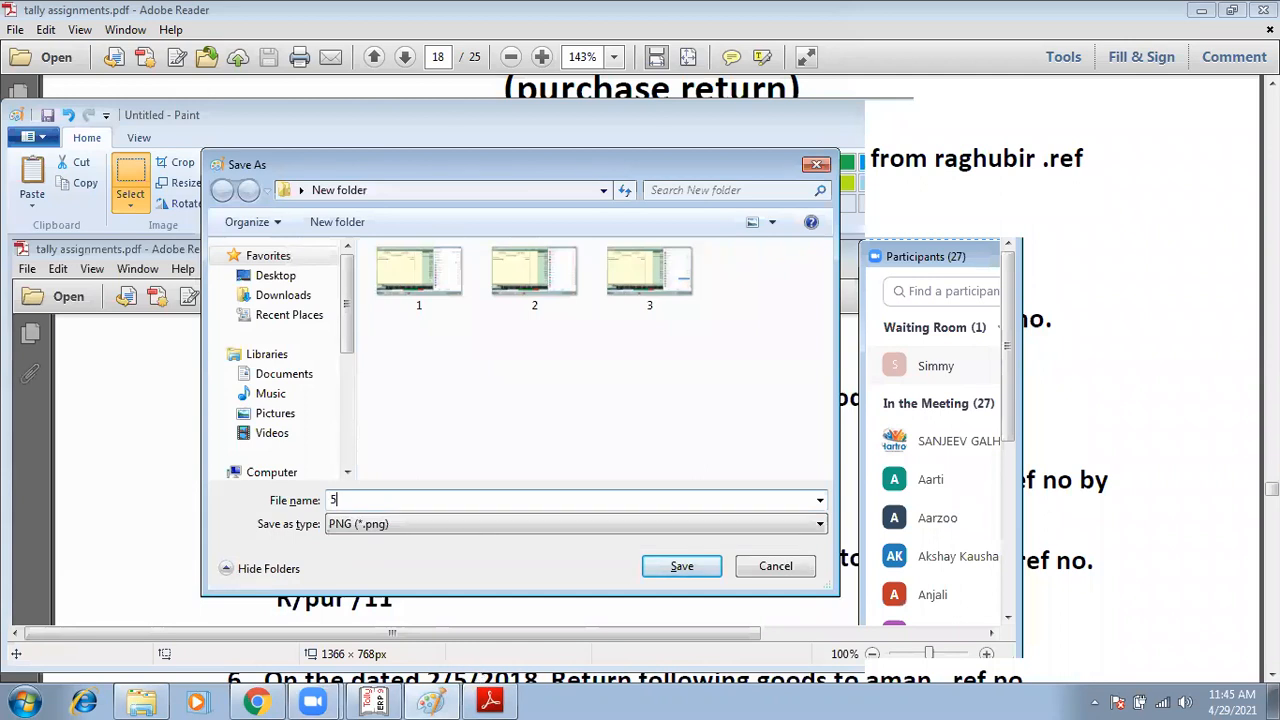
{"action": "key", "text": "Return"}
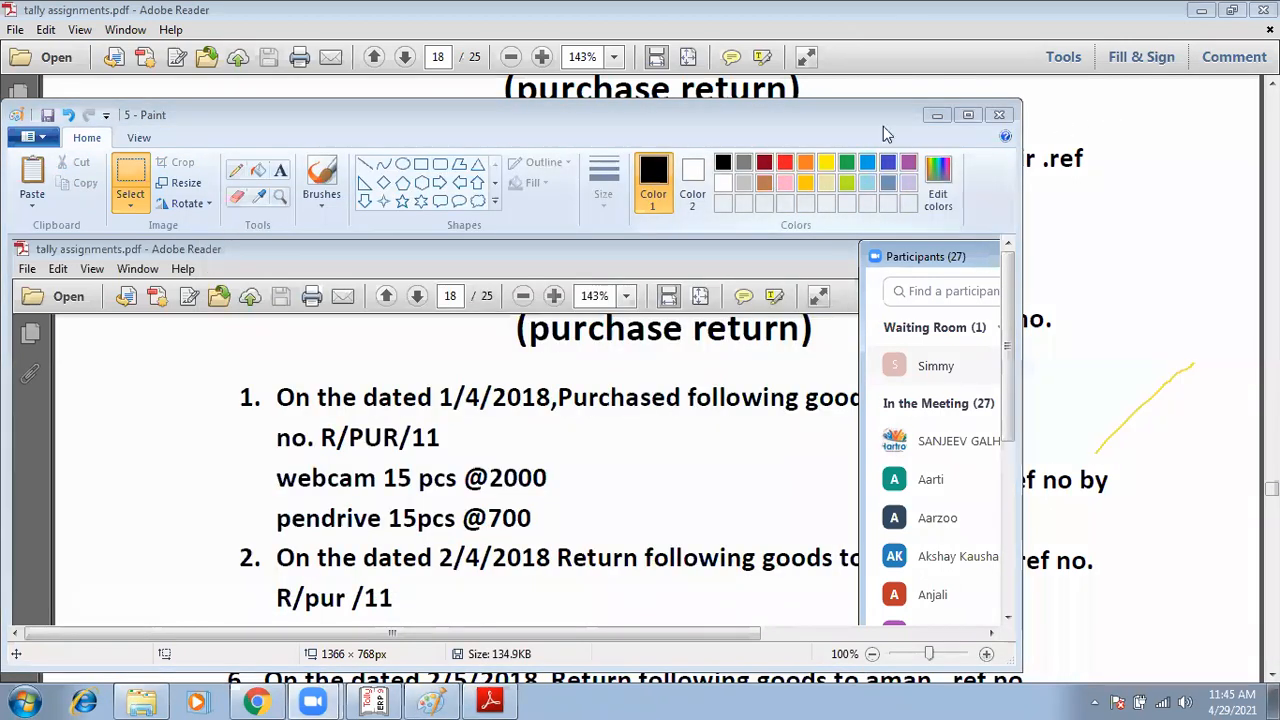
{"action": "key", "text": "alt+F4"}
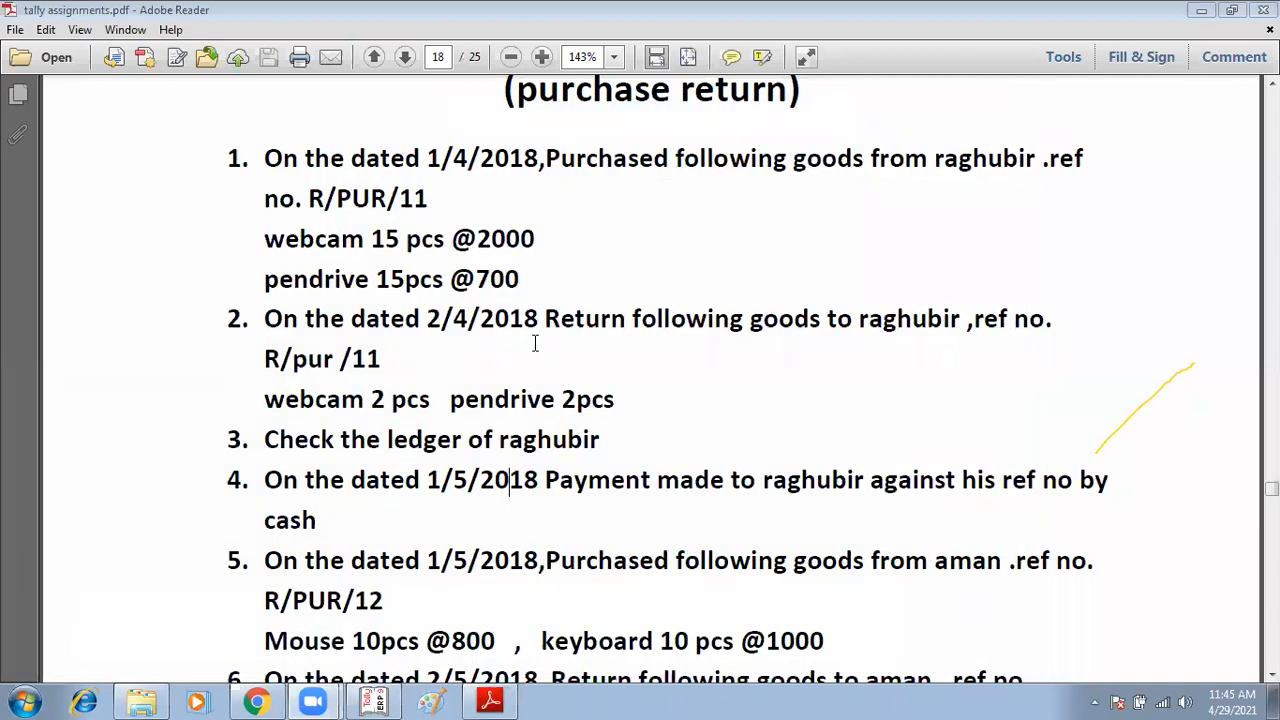
Step: Switch to Tally and select the company BATCH 1 TO 5
{"action": "left_click", "coordinate": [380, 701]}
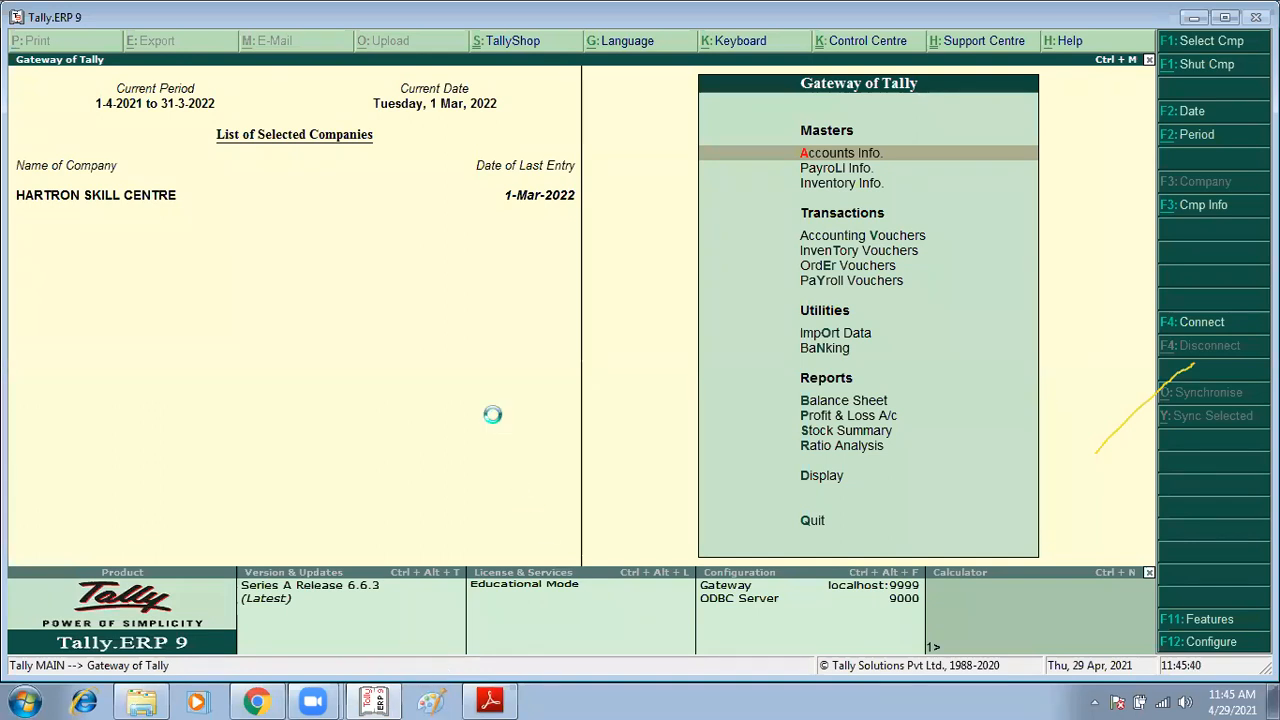
{"action": "key", "text": "F1"}
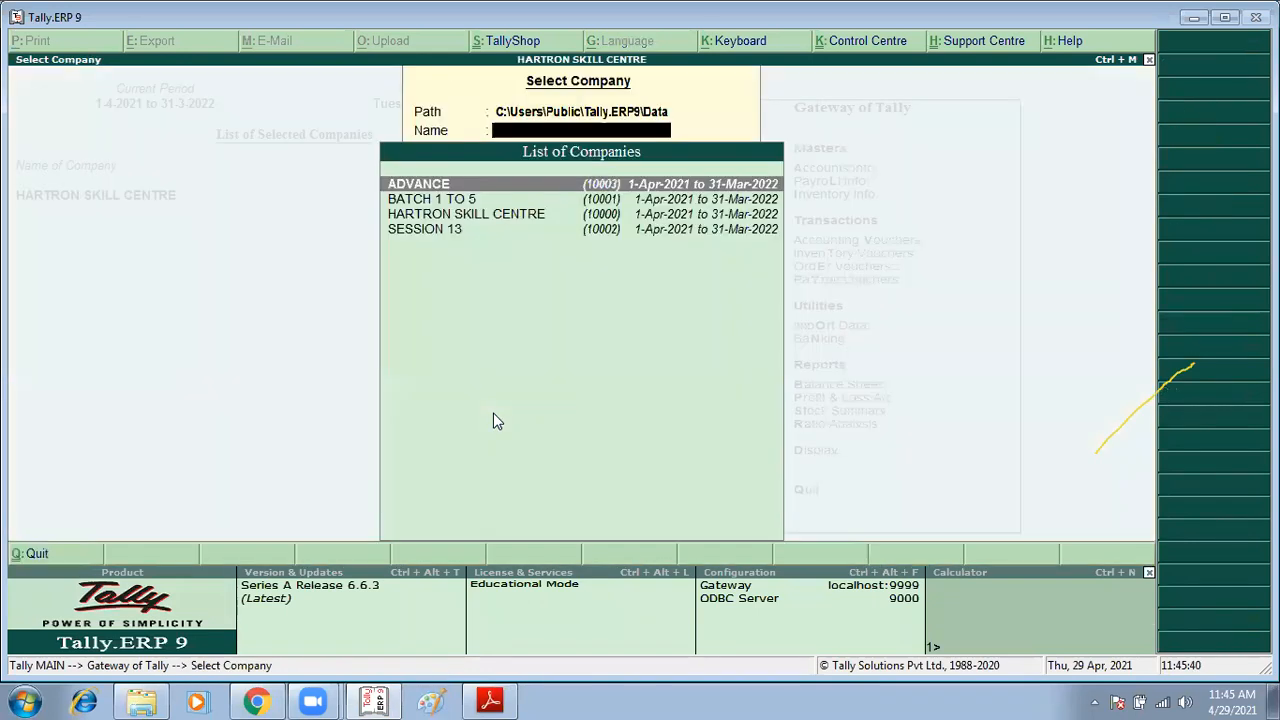
{"action": "key", "text": "Down"}
{"action": "key", "text": "Return"}
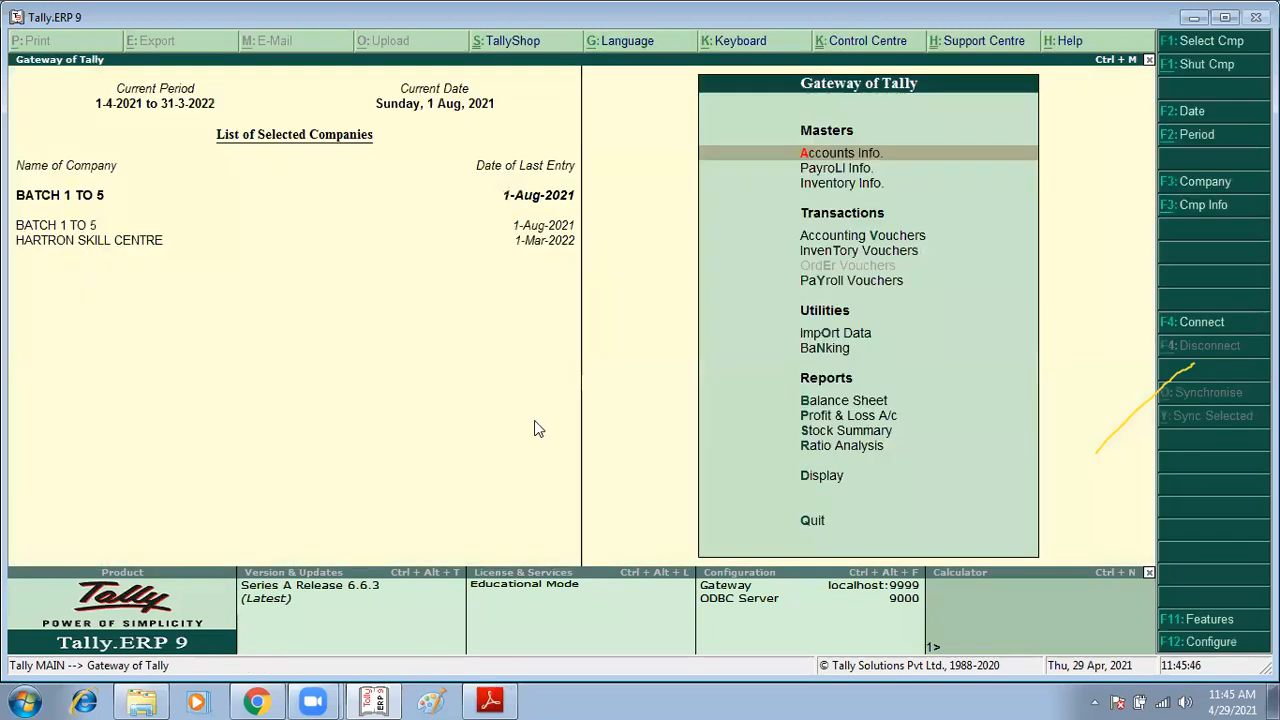
Step: Review the purchase return task in the assignments PDF before returning to Tally
{"action": "left_click", "coordinate": [490, 701]}
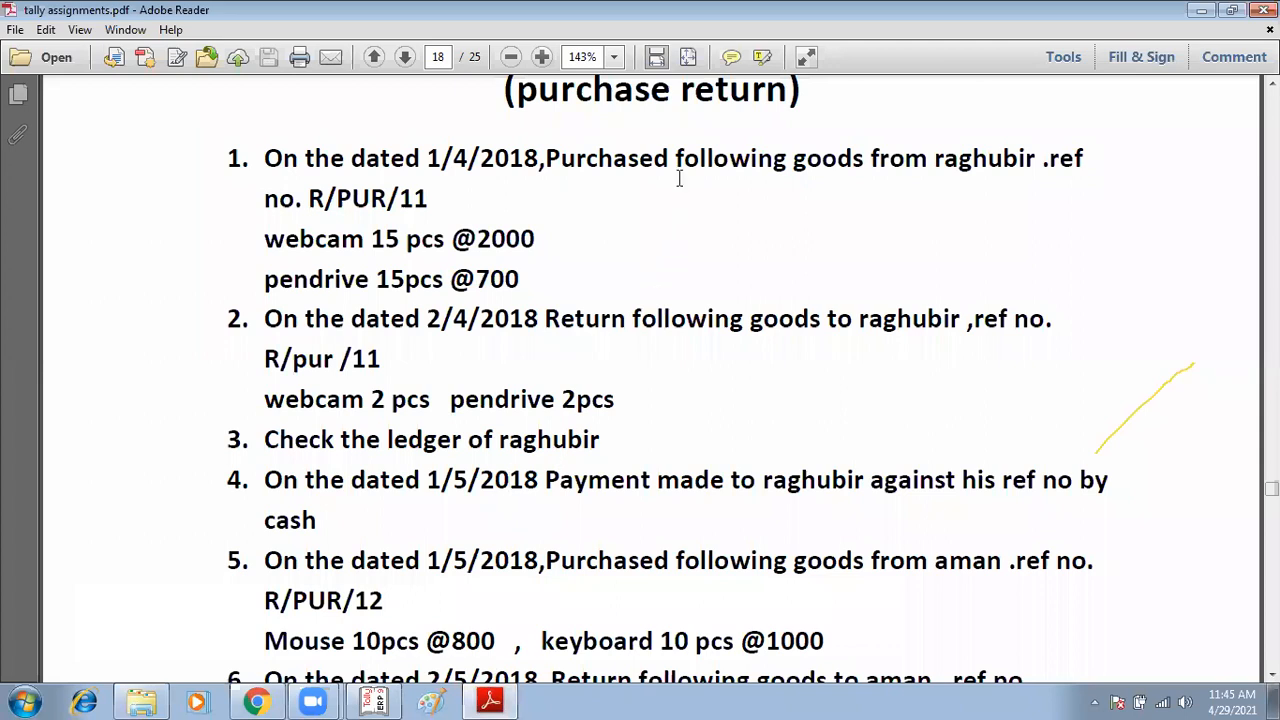
{"action": "left_click_drag", "start_coordinate": [545, 320], "coordinate": [628, 314]}
{"action": "left_click", "coordinate": [490, 701]}
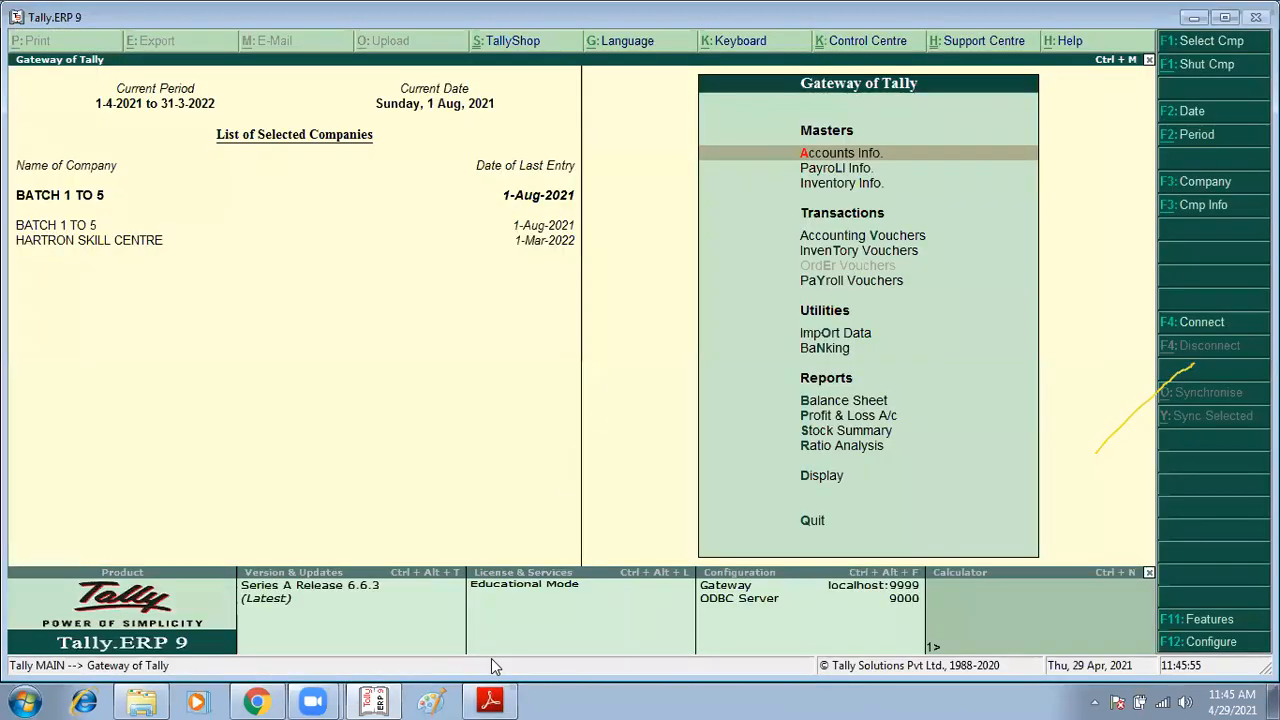
Step: Enable debit and credit notes in the company's inventory features, recording both credit and debit notes in invoice mode
{"action": "key", "text": "F11"}
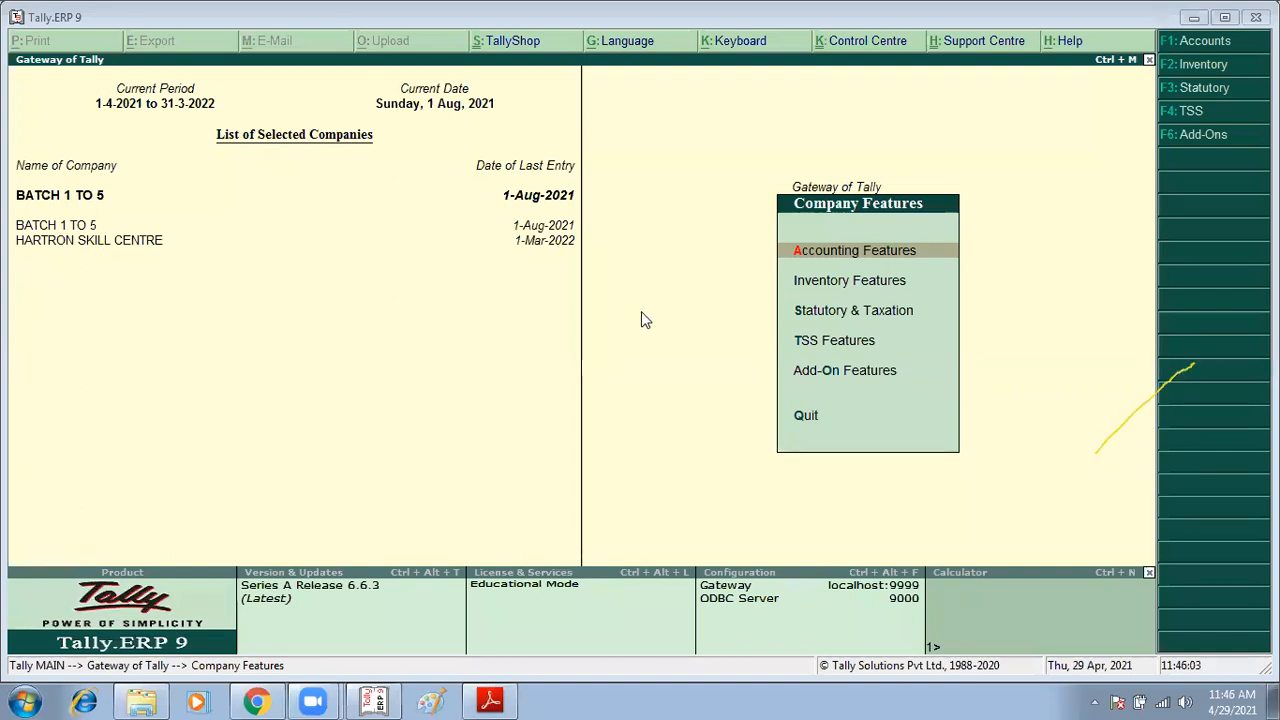
{"action": "key", "text": "i"}
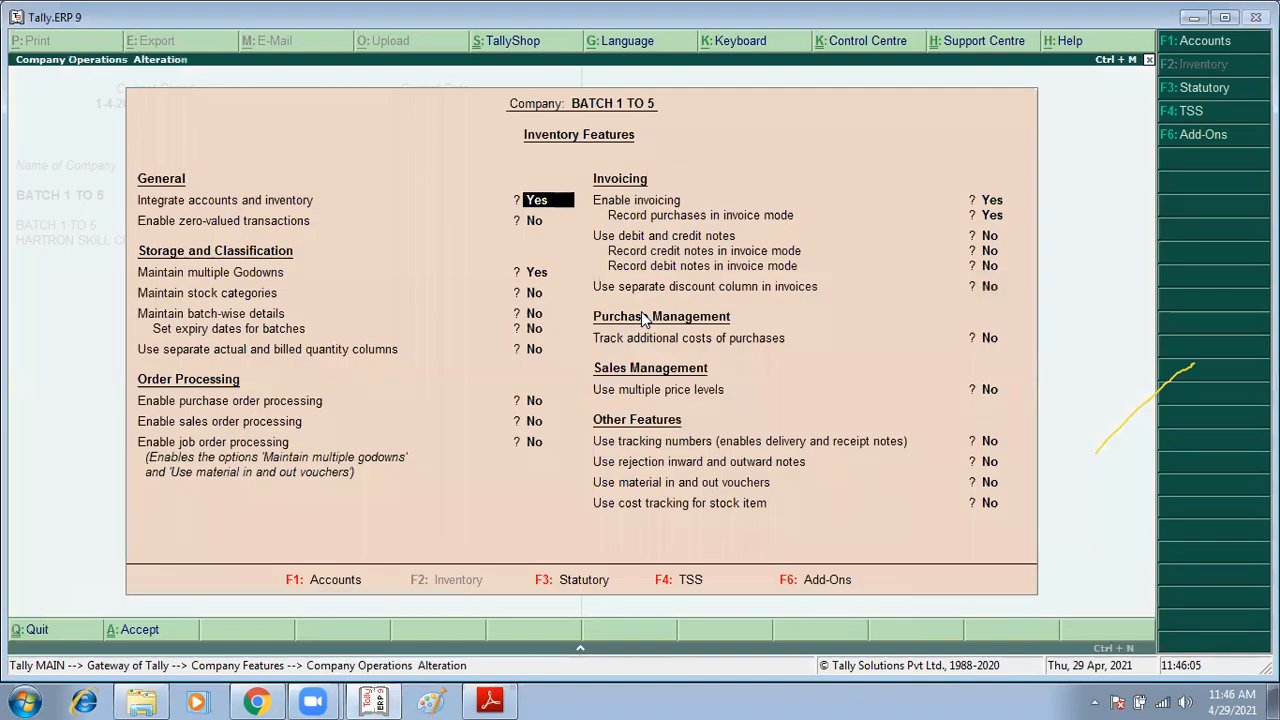
{"action": "key", "text": "Return"}
{"action": "key", "text": "Return"}
{"action": "key", "text": "Return"}
{"action": "key", "text": "Return"}
{"action": "key", "text": "Return"}
{"action": "key", "text": "Return"}
{"action": "key", "text": "Return"}
{"action": "key", "text": "Return"}
{"action": "key", "text": "Return"}
{"action": "key", "text": "Return"}
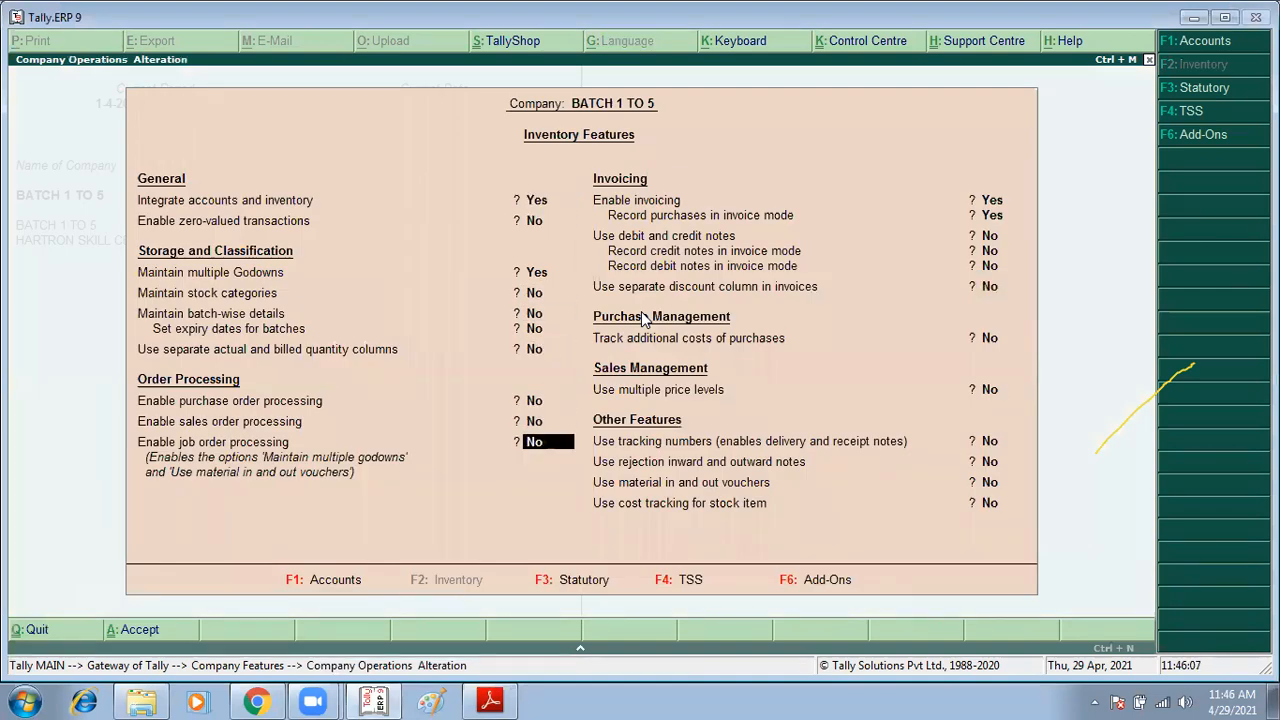
{"action": "key", "text": "Return"}
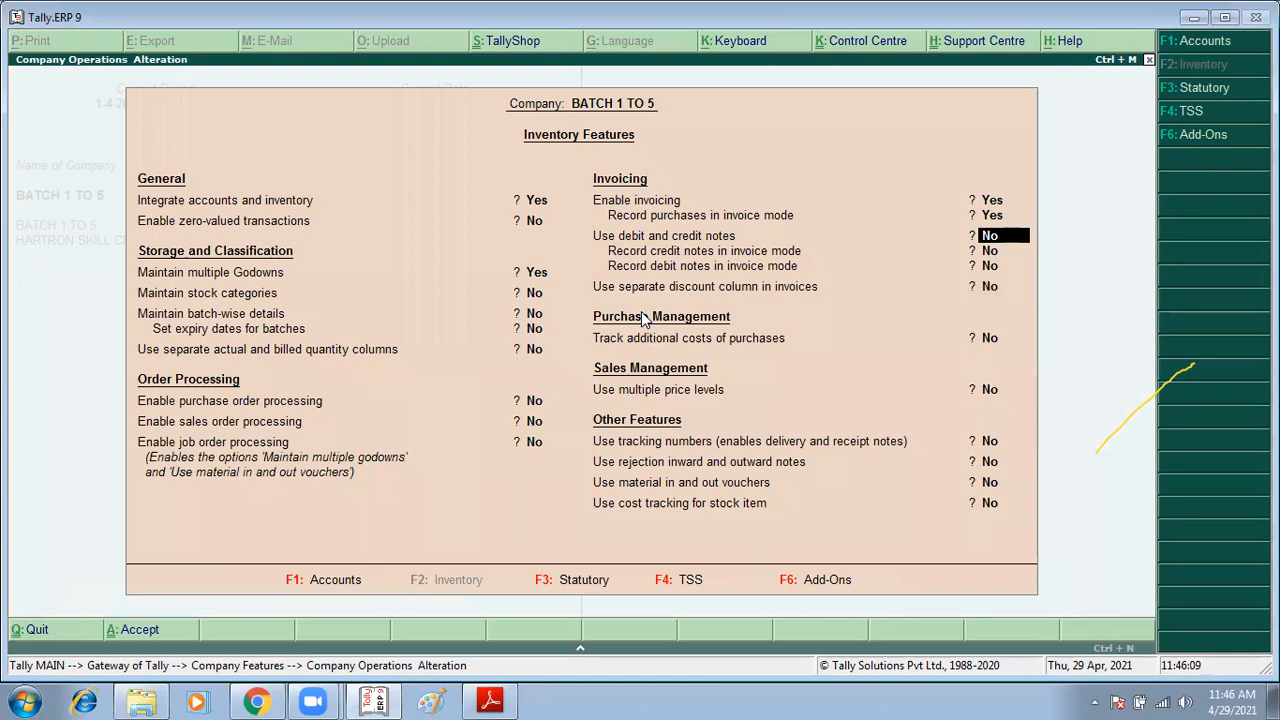
{"action": "type", "text": "Y"}
{"action": "key", "text": "Return"}
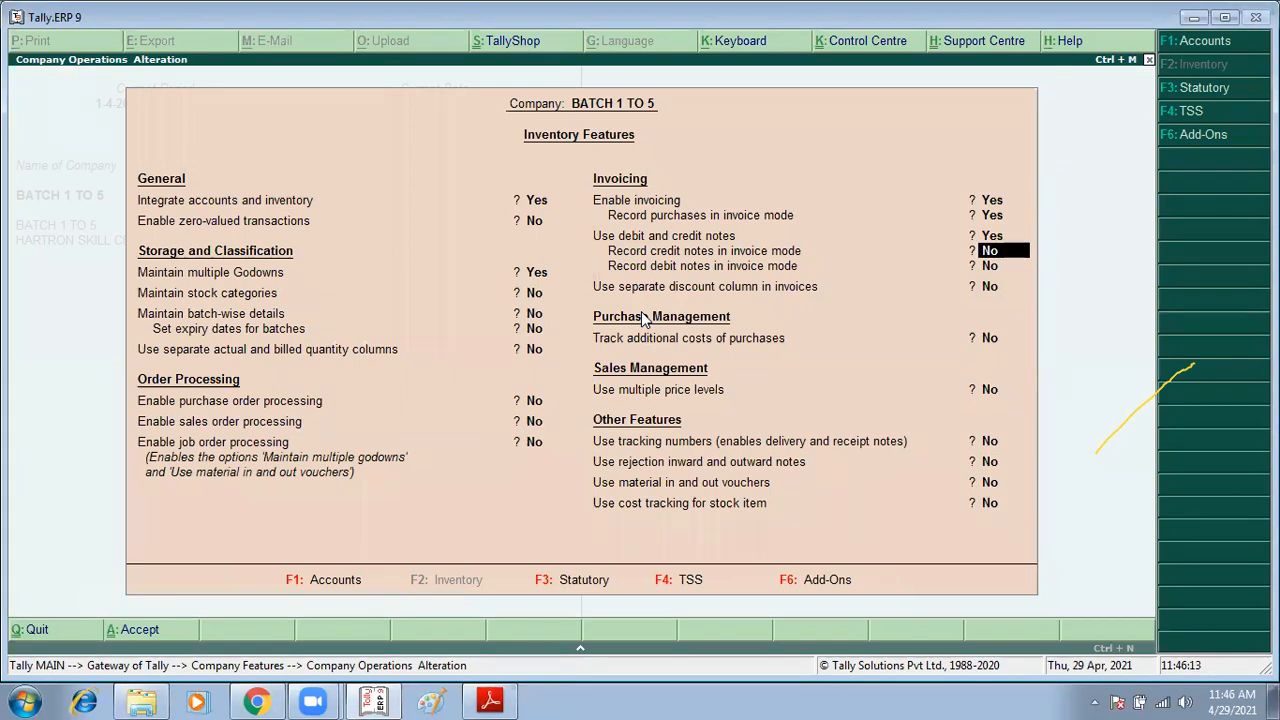
{"action": "type", "text": "Y"}
{"action": "key", "text": "Return"}
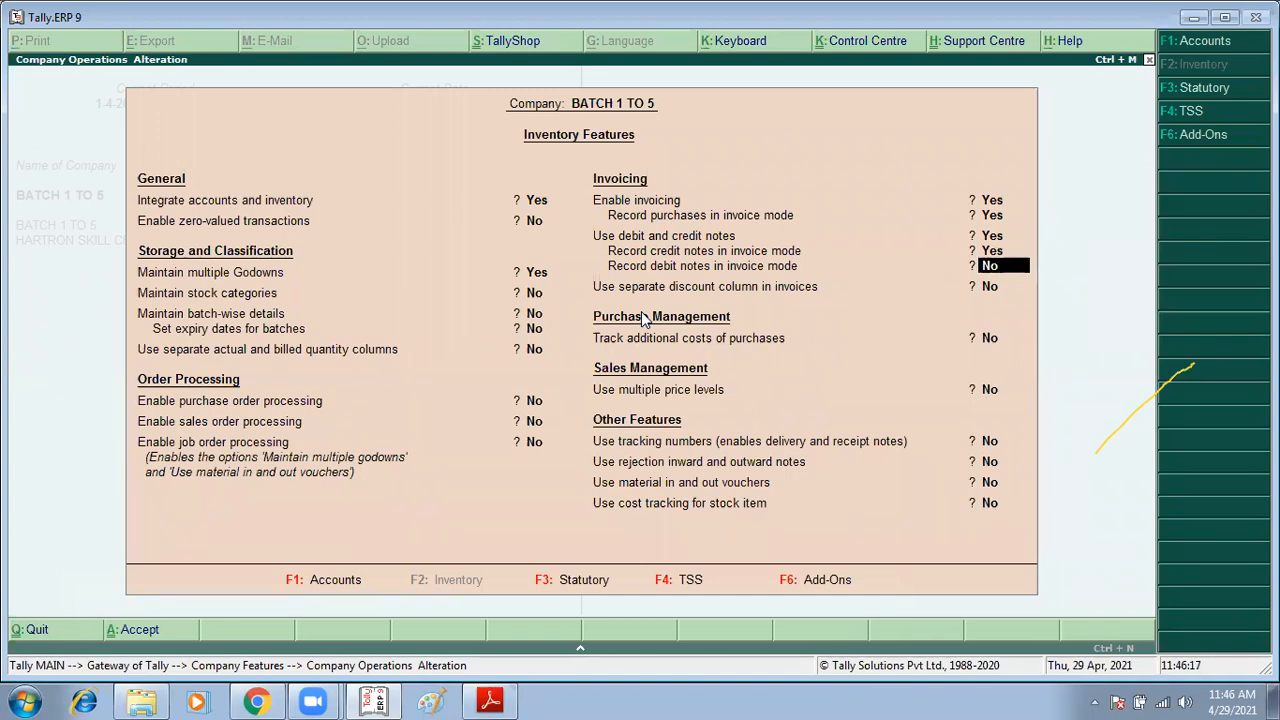
{"action": "type", "text": "Y"}
{"action": "key", "text": "Return"}
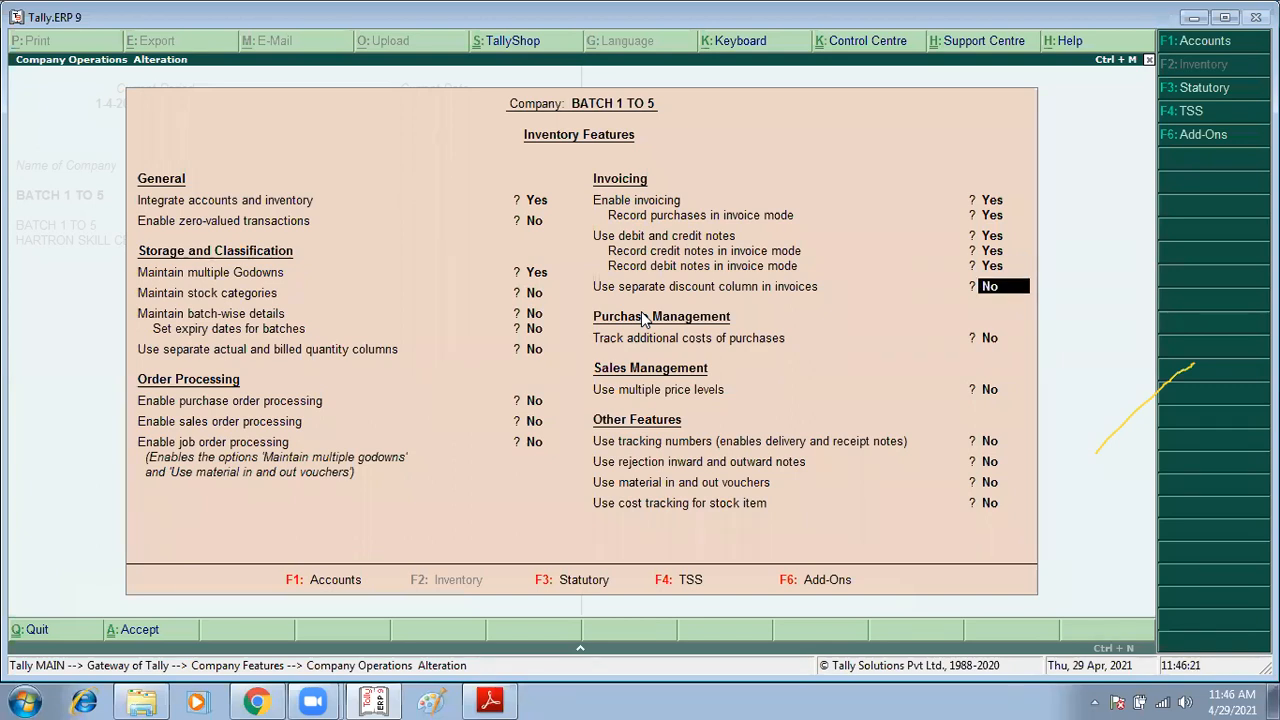
{"action": "key", "text": "ctrl+a"}
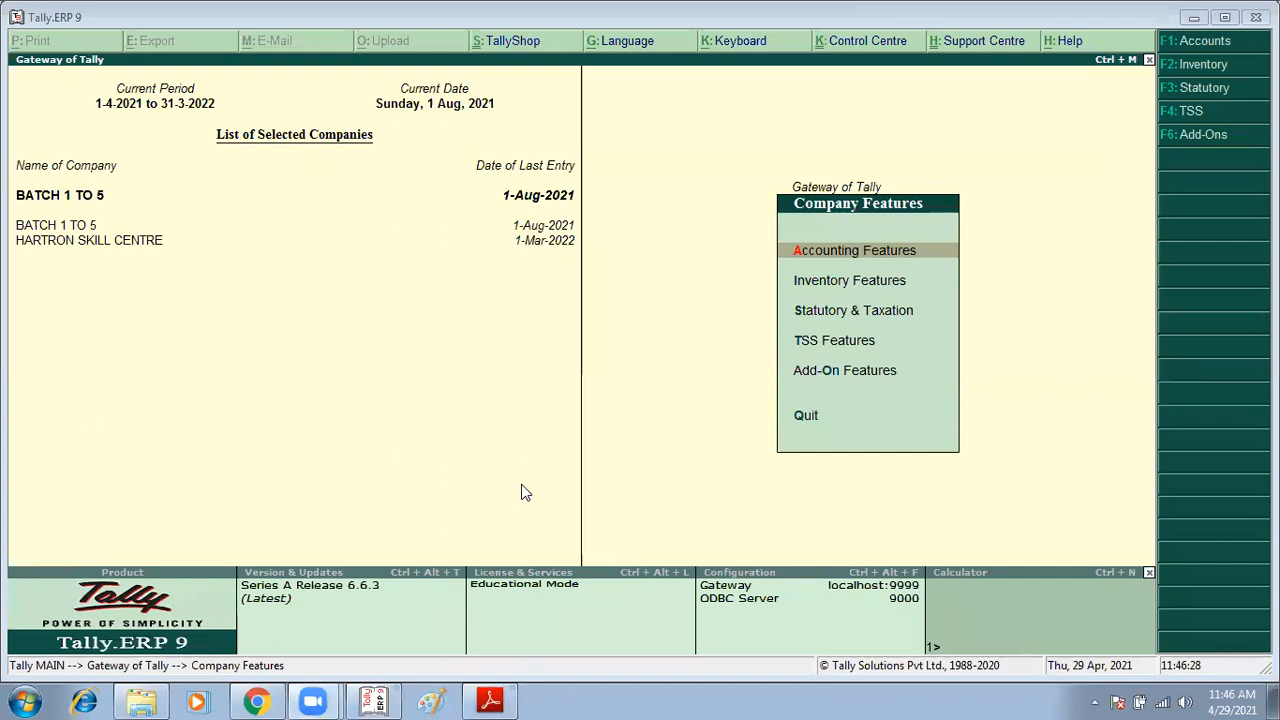
Step: Paste the captured screenshot into Paint, save it as 6 in PNG format, and close Paint
{"action": "left_click", "coordinate": [441, 699]}
{"action": "key", "text": "ctrl+v"}
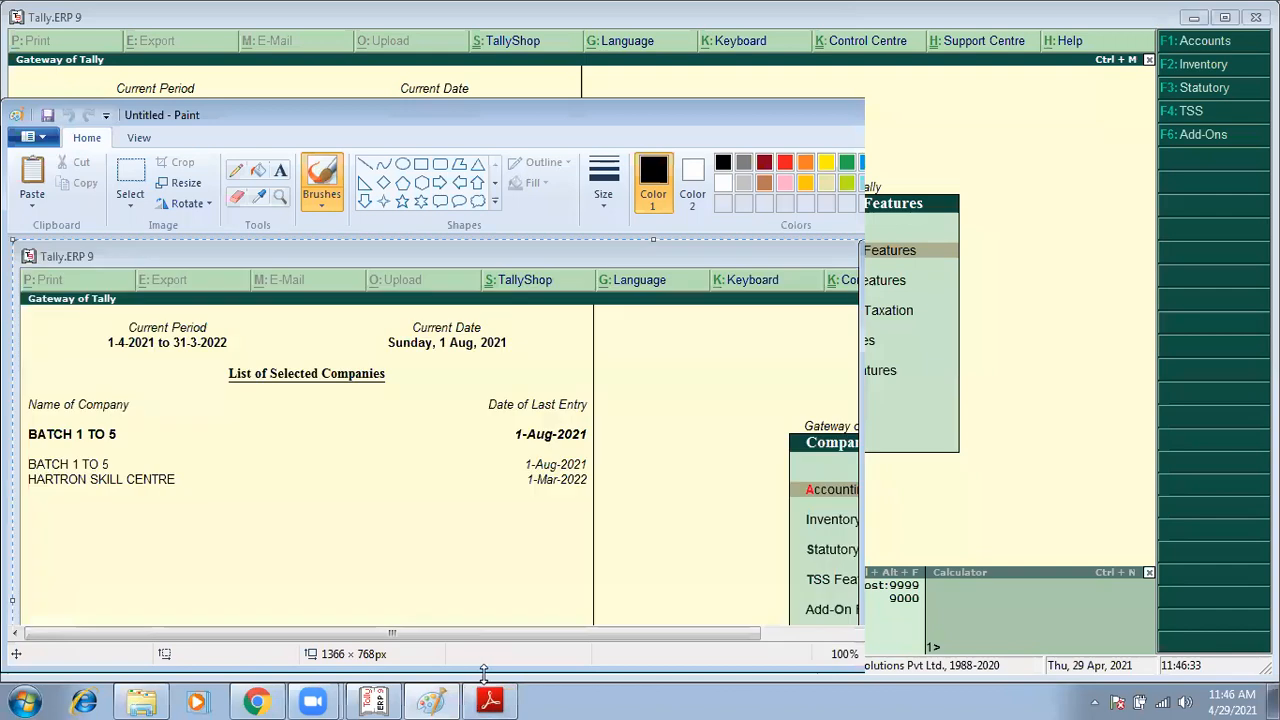
{"action": "key", "text": "ctrl+s"}
{"action": "type", "text": "6"}
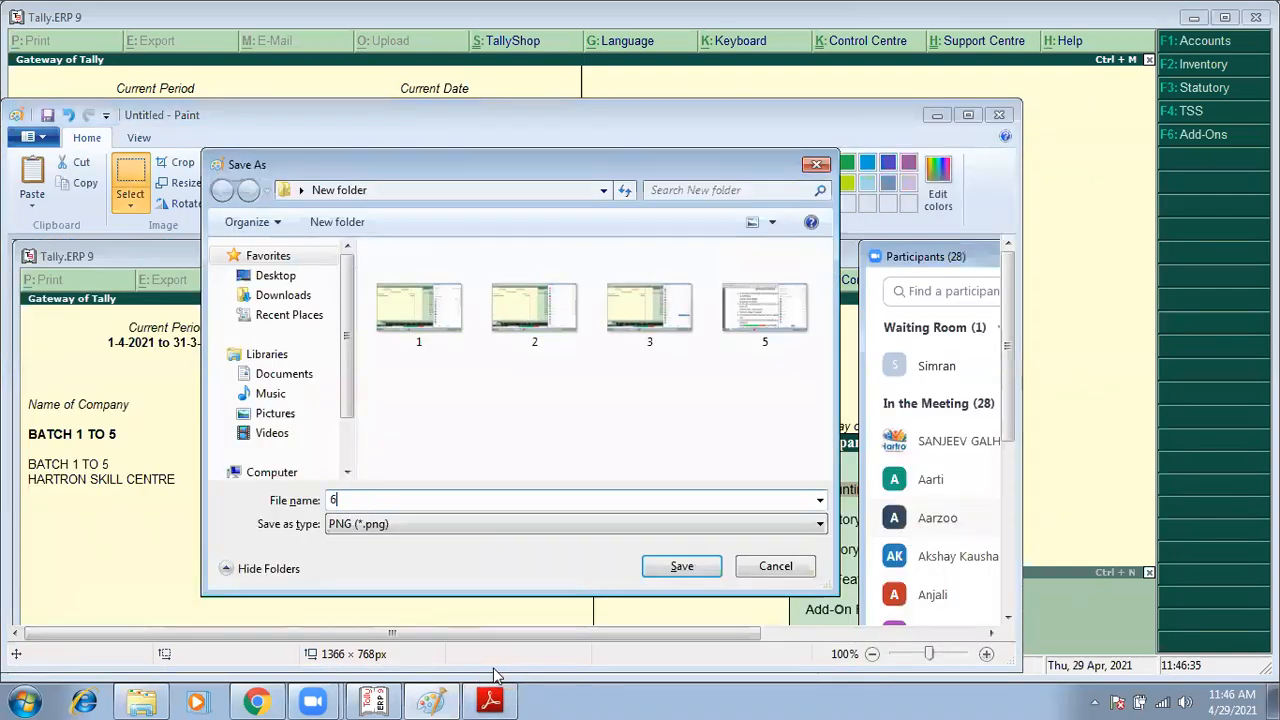
{"action": "key", "text": "Return"}
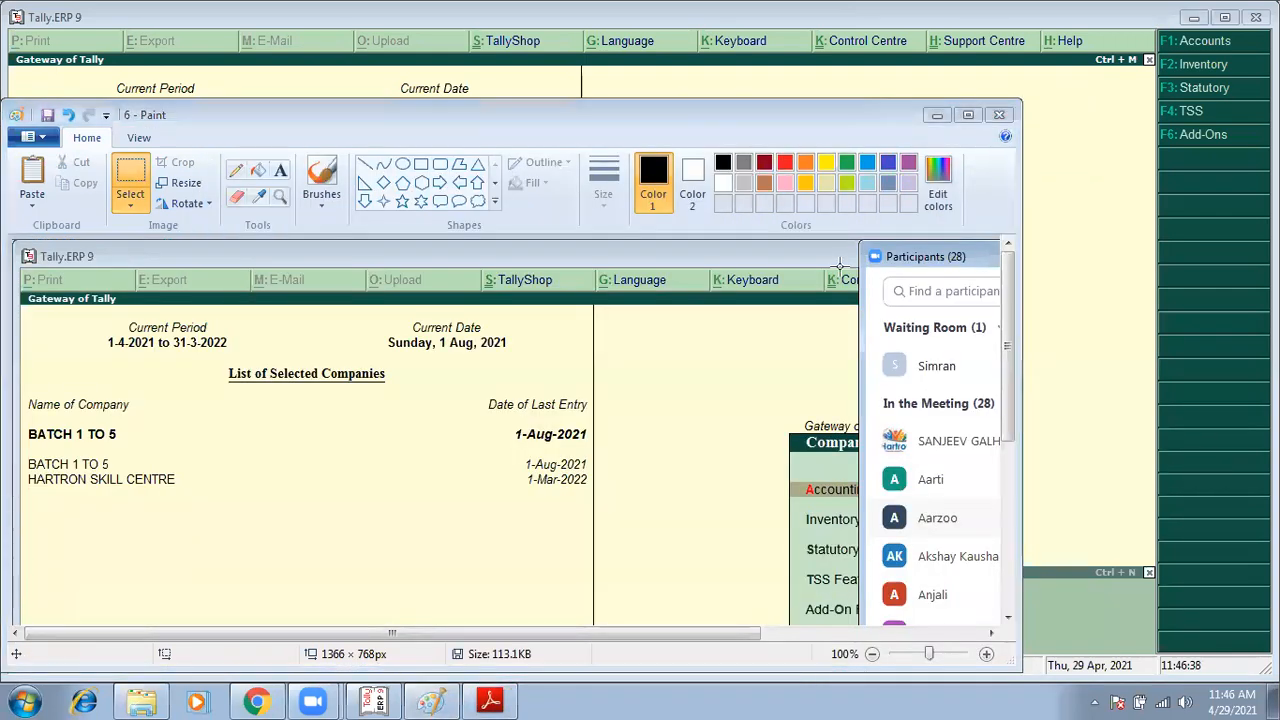
{"action": "left_click", "coordinate": [998, 114]}
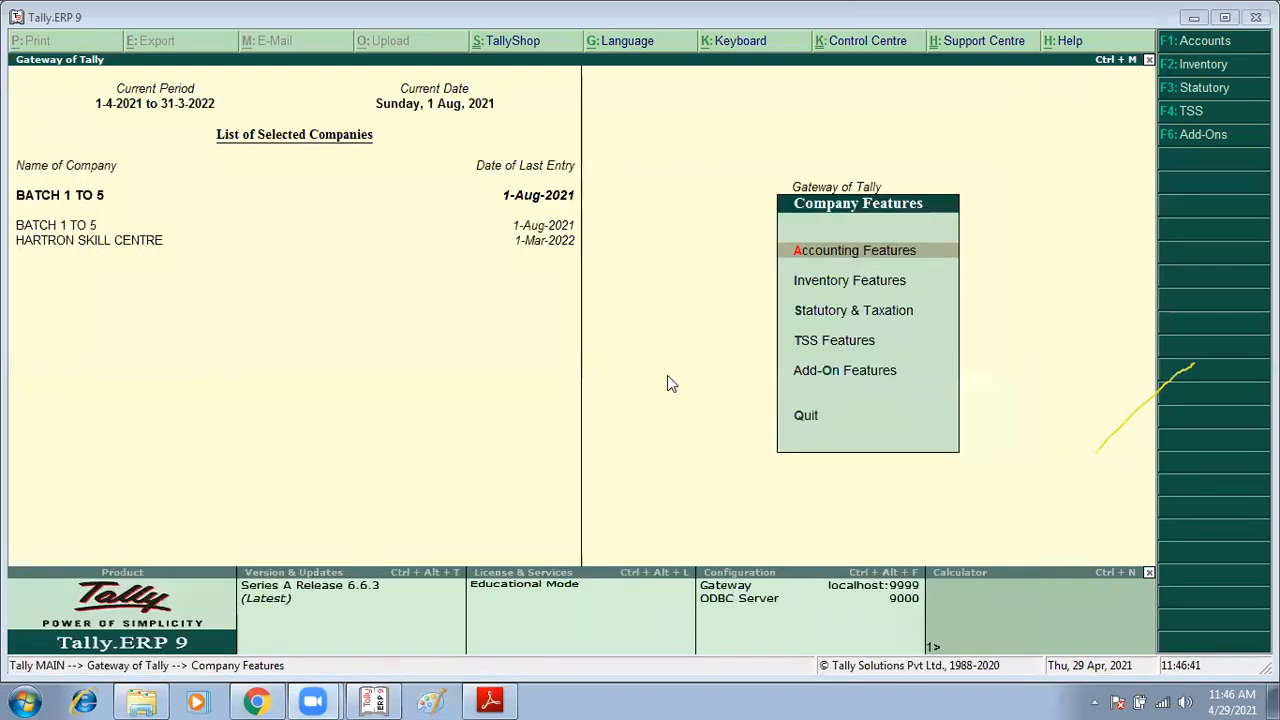
Step: Open a new purchase voucher from the inventory vouchers screen
{"action": "key", "text": "Escape"}
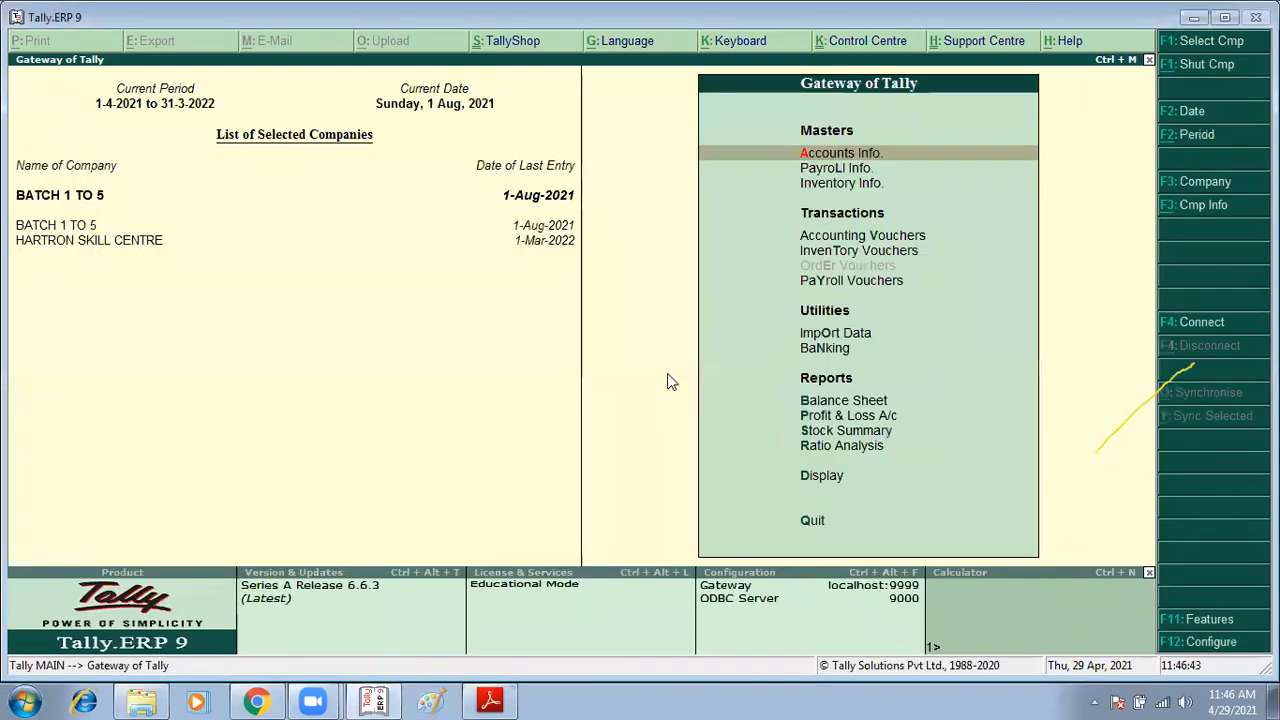
{"action": "key", "text": "t"}
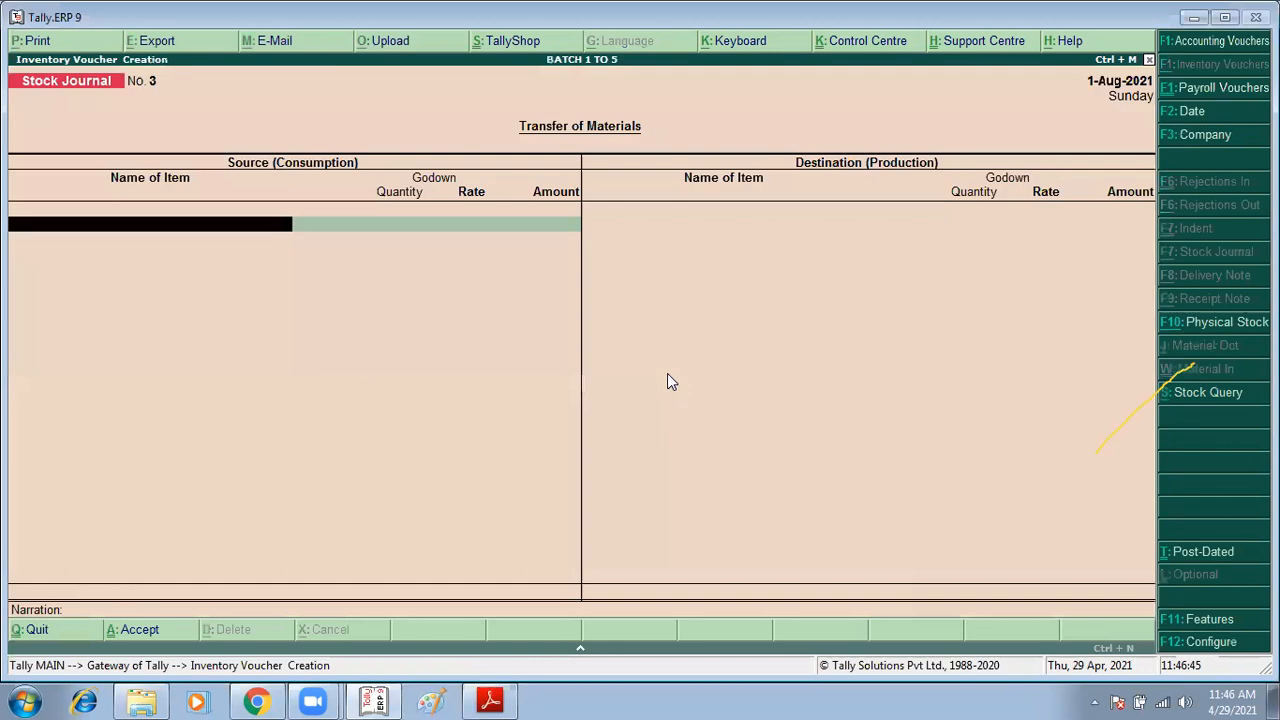
{"action": "key", "text": "F9"}
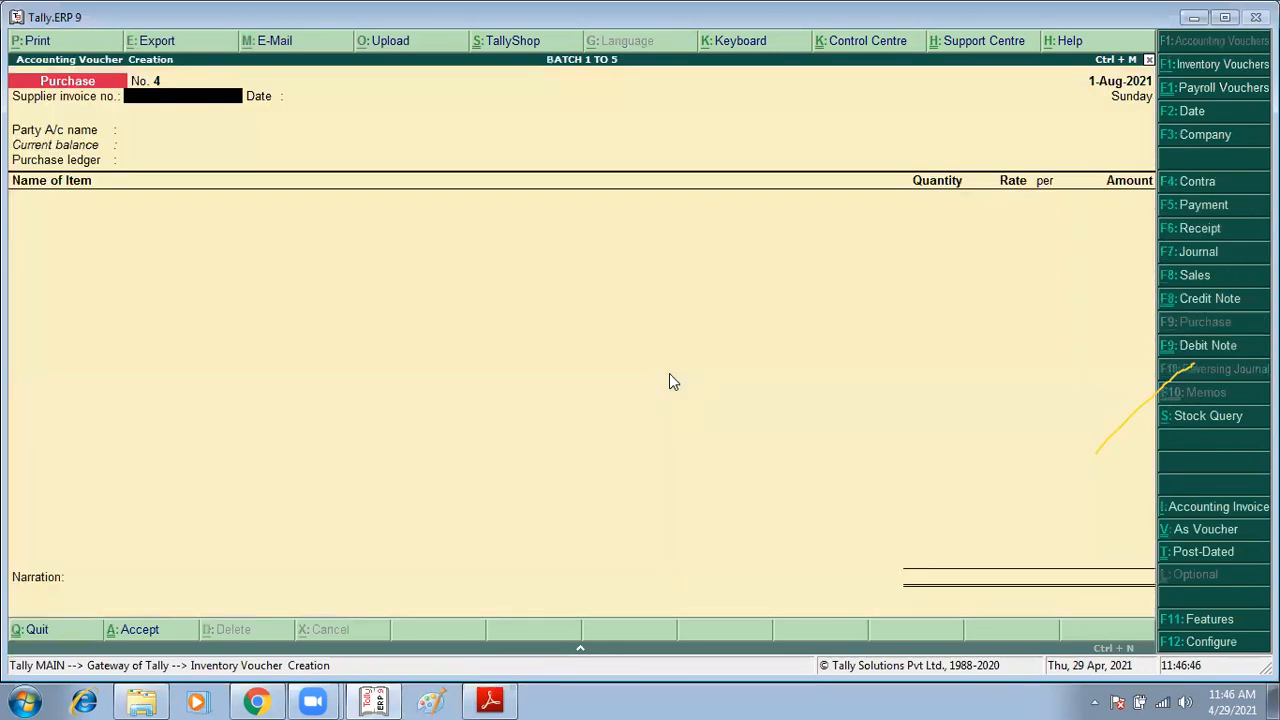
Step: Enter R/PUR/11 as the supplier invoice number, checking it against the purchase return task in the PDF
{"action": "key", "text": "alt+Tab"}
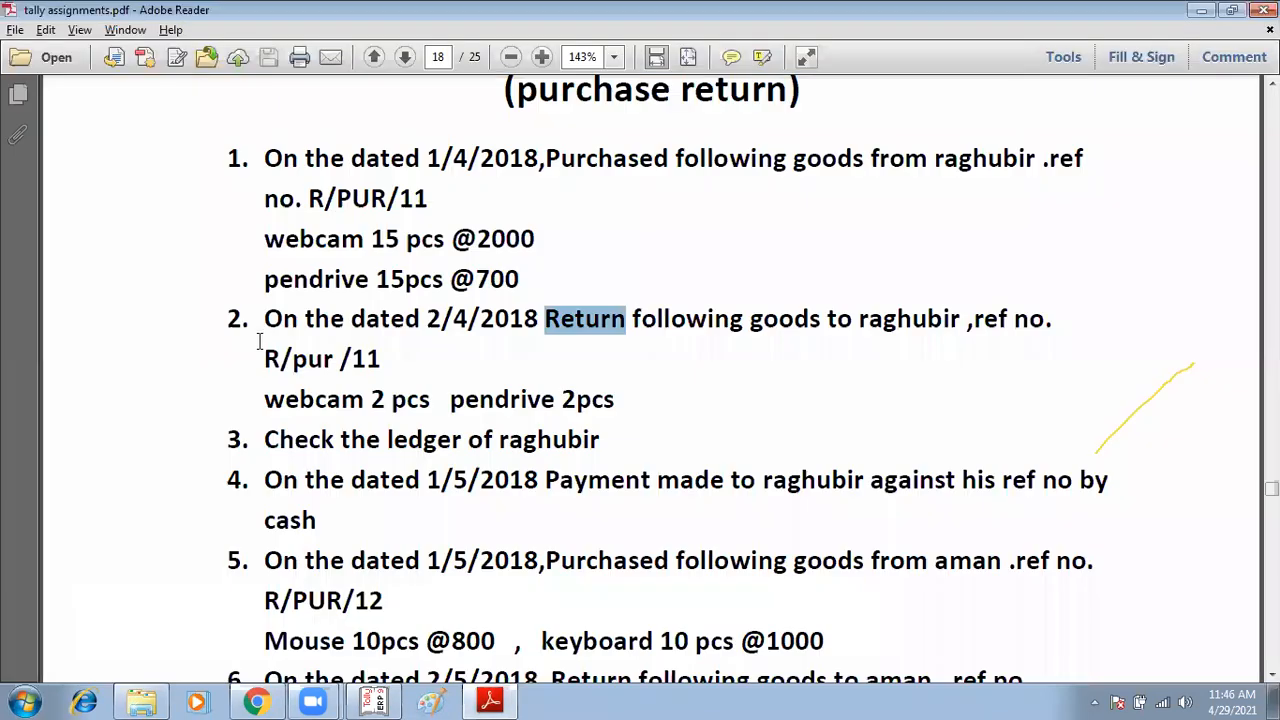
{"action": "scroll", "coordinate": [560, 255], "scroll_direction": "up", "scroll_amount": 1}
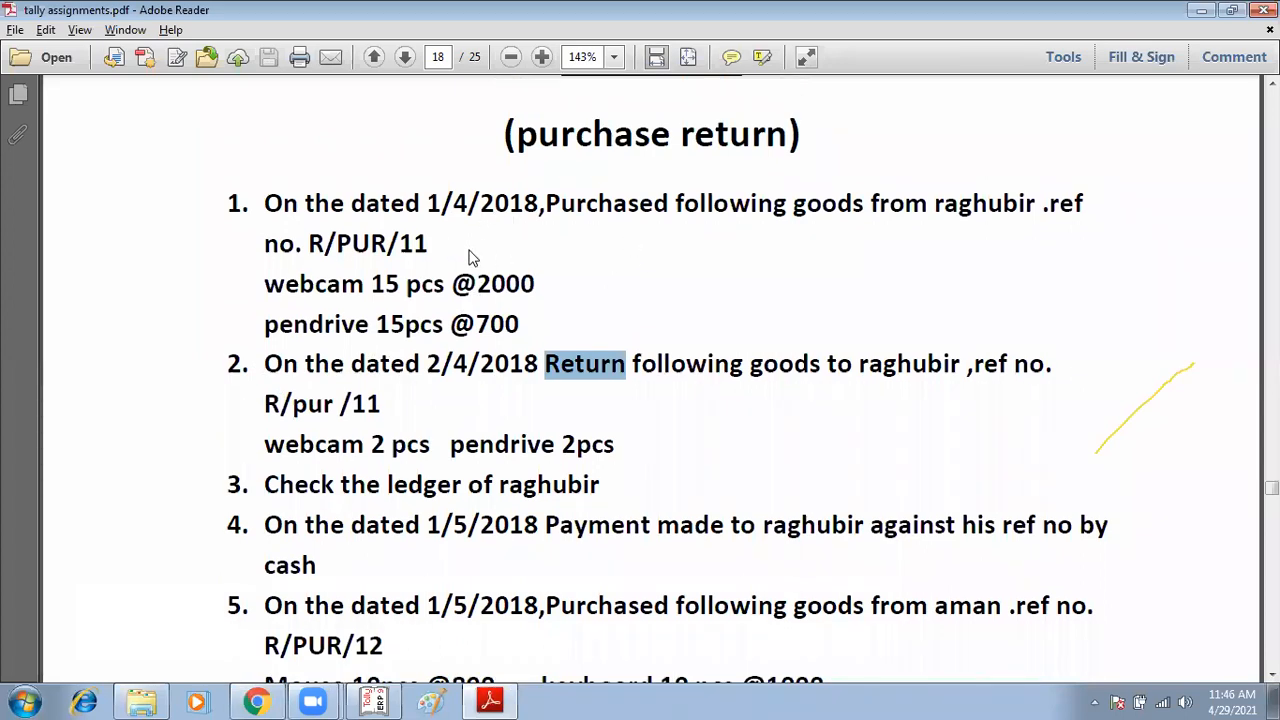
{"action": "key", "text": "alt+Tab"}
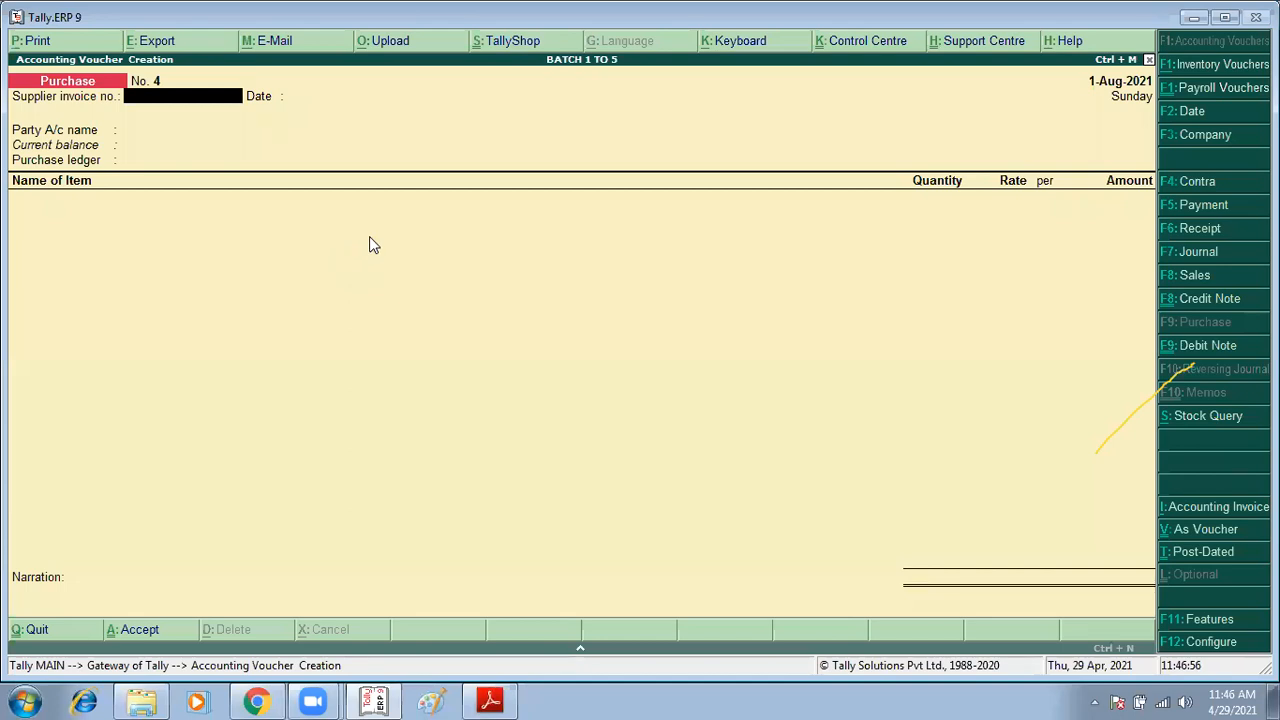
{"action": "type", "text": "R/"}
{"action": "type", "text": "PUR/11"}
{"action": "key", "text": "alt+Tab"}
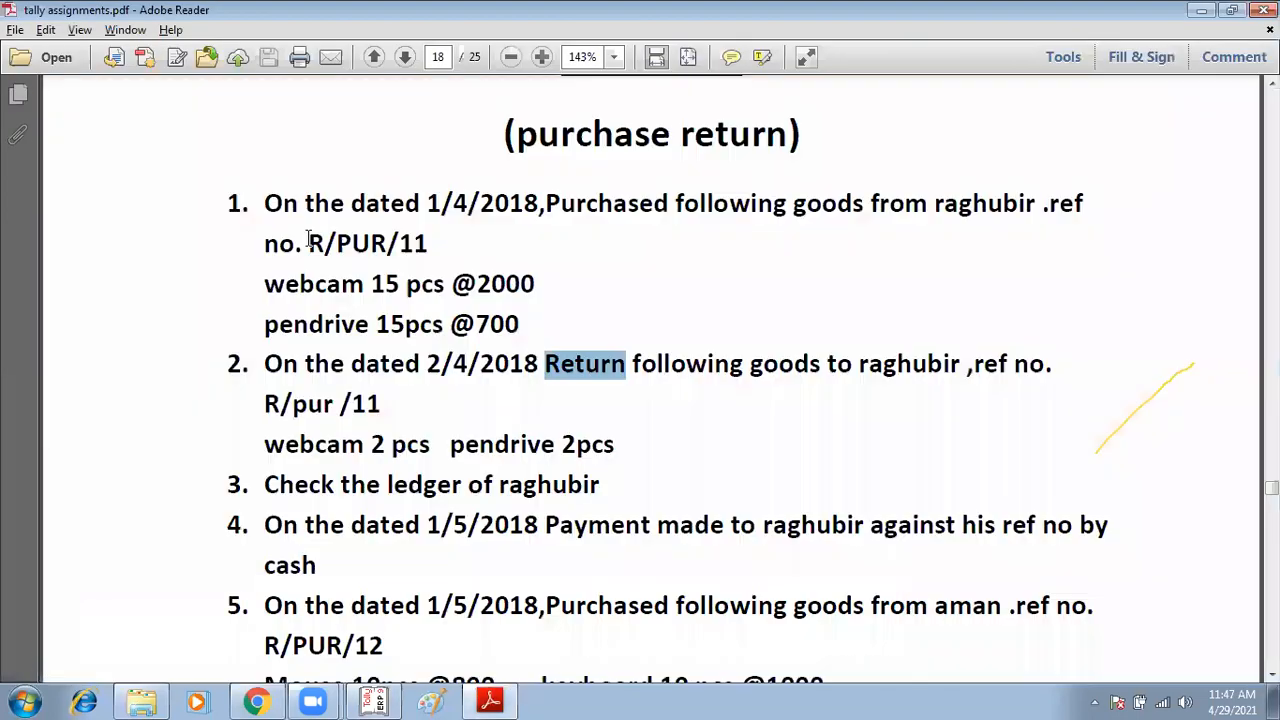
{"action": "key", "text": "alt+Tab"}
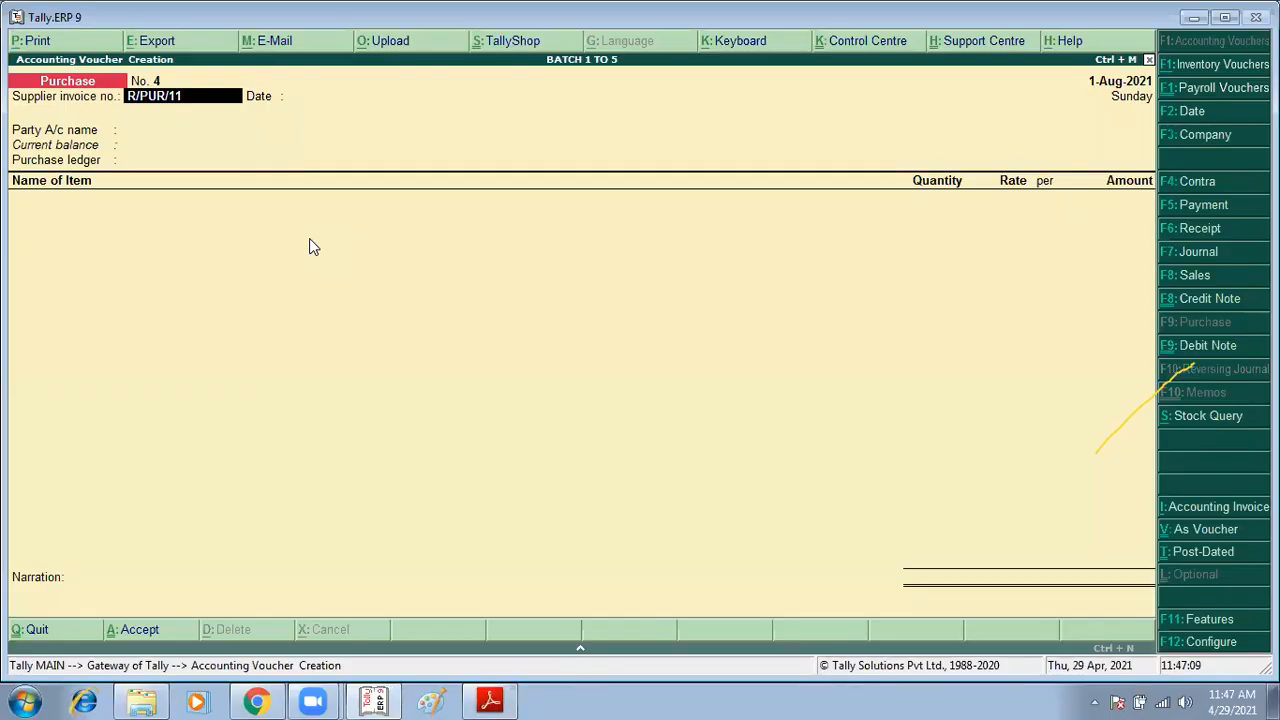
Step: Set the purchase voucher date to 1-Apr-2021
{"action": "key", "text": "F2"}
{"action": "type", "text": "1/4"}
{"action": "key", "text": "Return"}
{"action": "key", "text": "Return"}
{"action": "key", "text": "Return"}
{"action": "key", "text": "alt+Tab"}
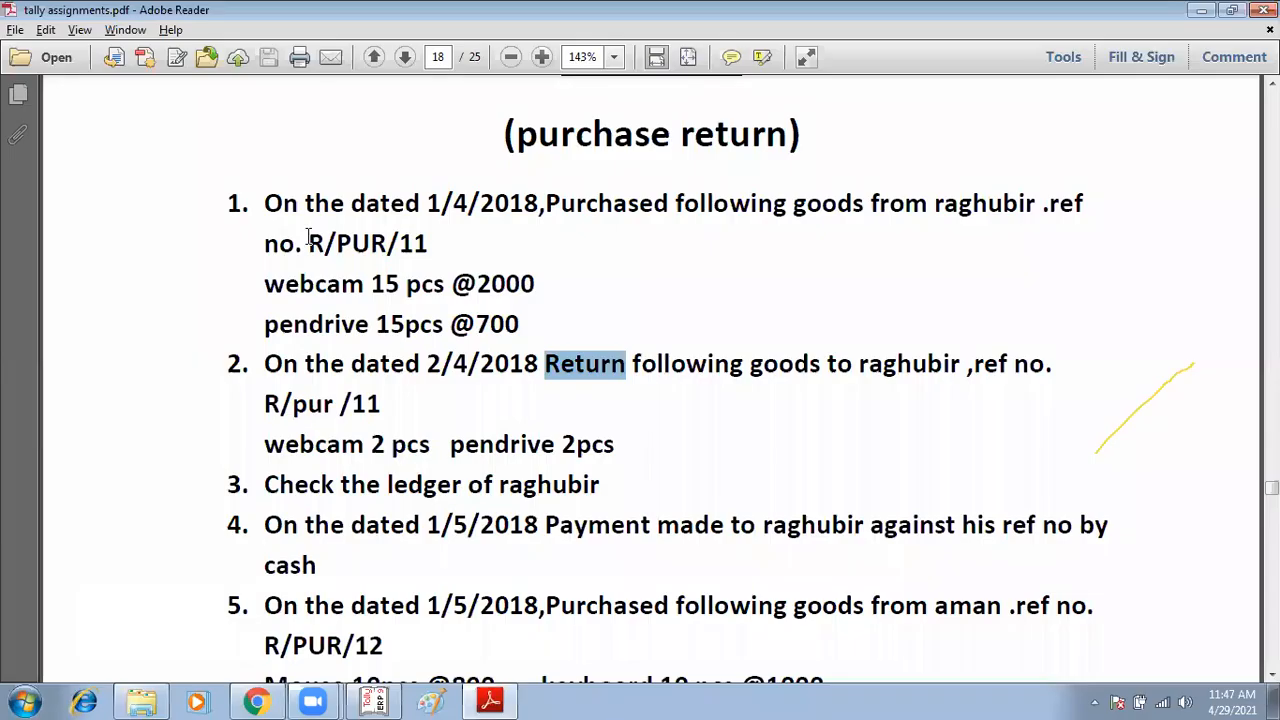
{"action": "key", "text": "alt+Tab"}
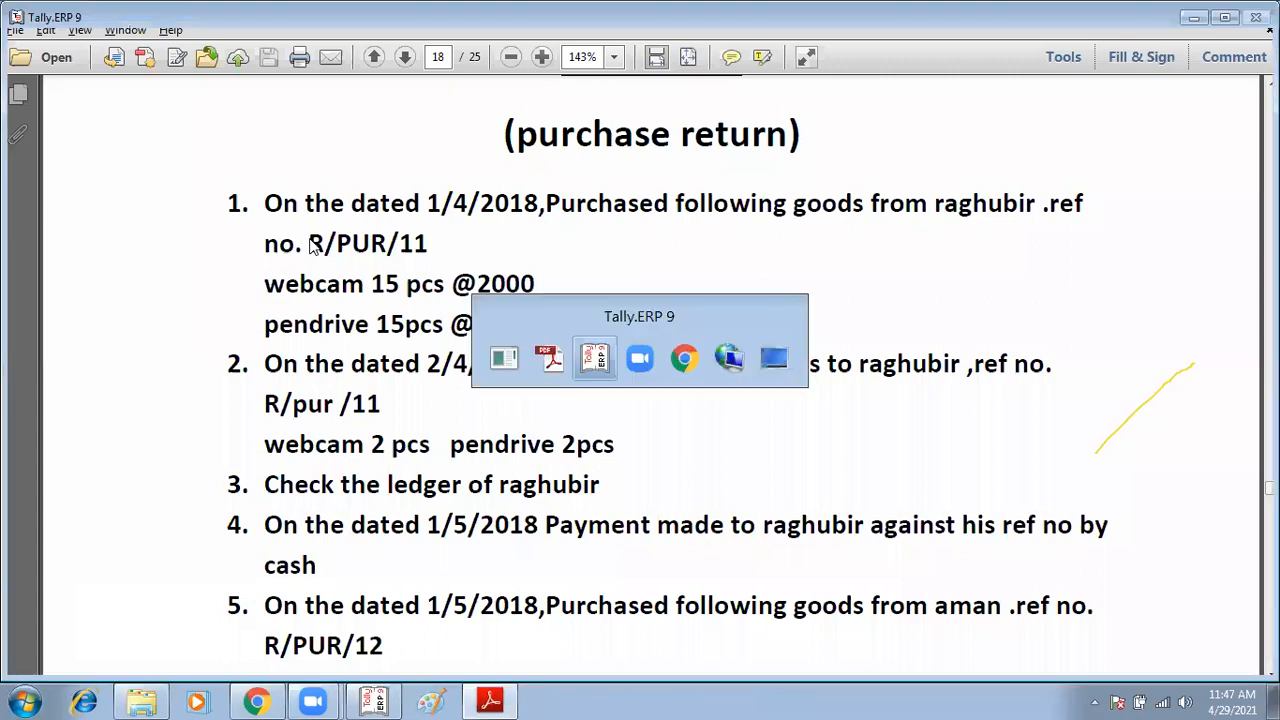
Step: Create the party ledger RAGHUBIR under Sundry Creditors and accept the supplier's party details
{"action": "key", "text": "alt+c"}
{"action": "type", "text": "RAGHU"}
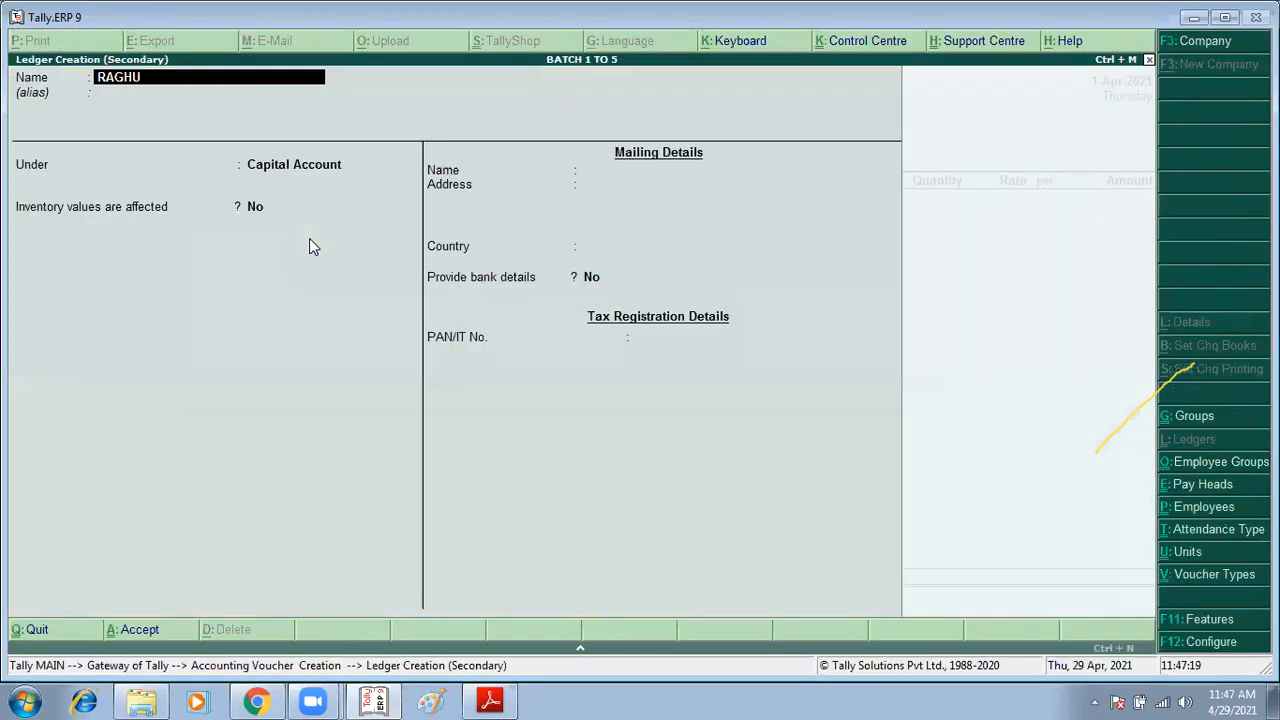
{"action": "type", "text": "BIR"}
{"action": "key", "text": "Return"}
{"action": "type", "text": "SUN"}
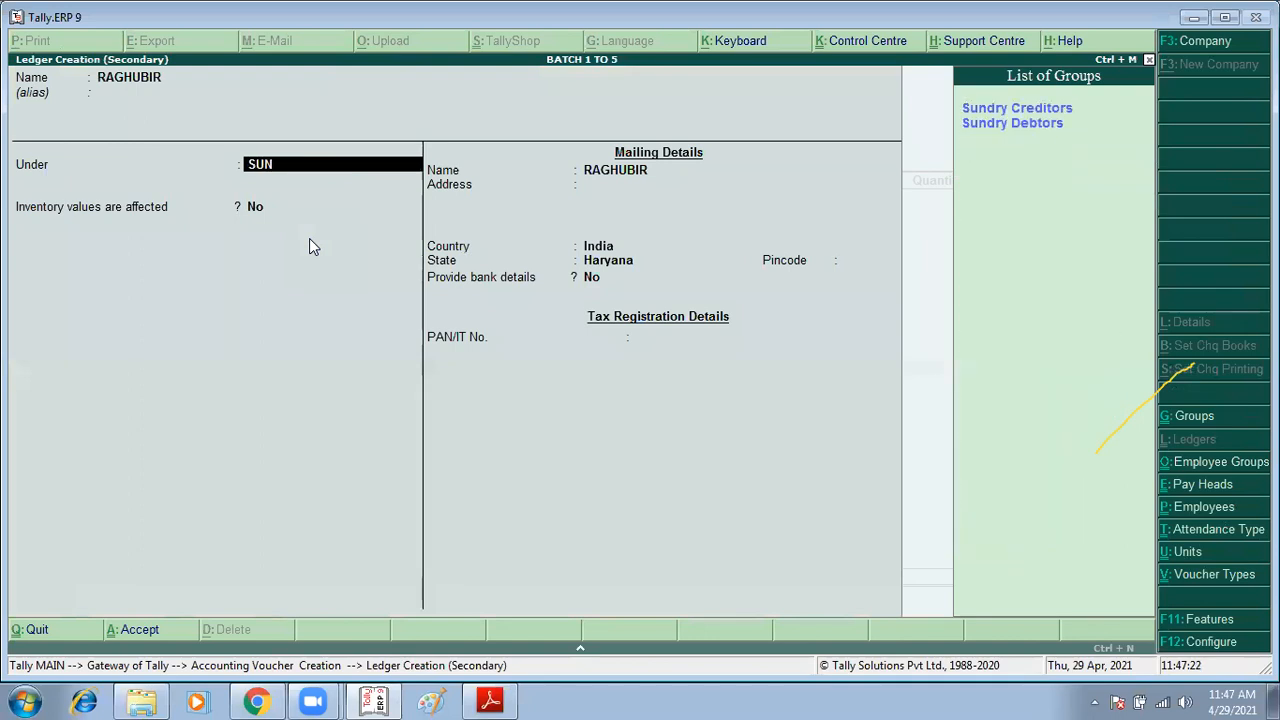
{"action": "key", "text": "Return"}
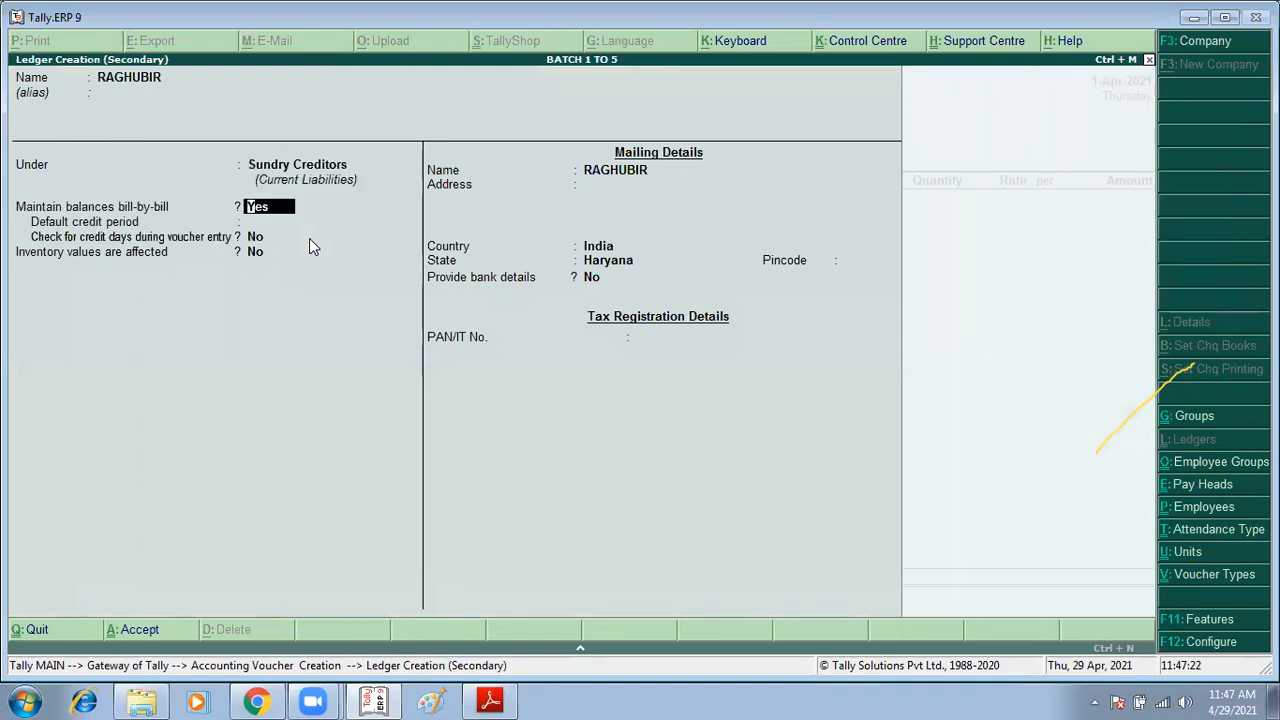
{"action": "key", "text": "ctrl+a"}
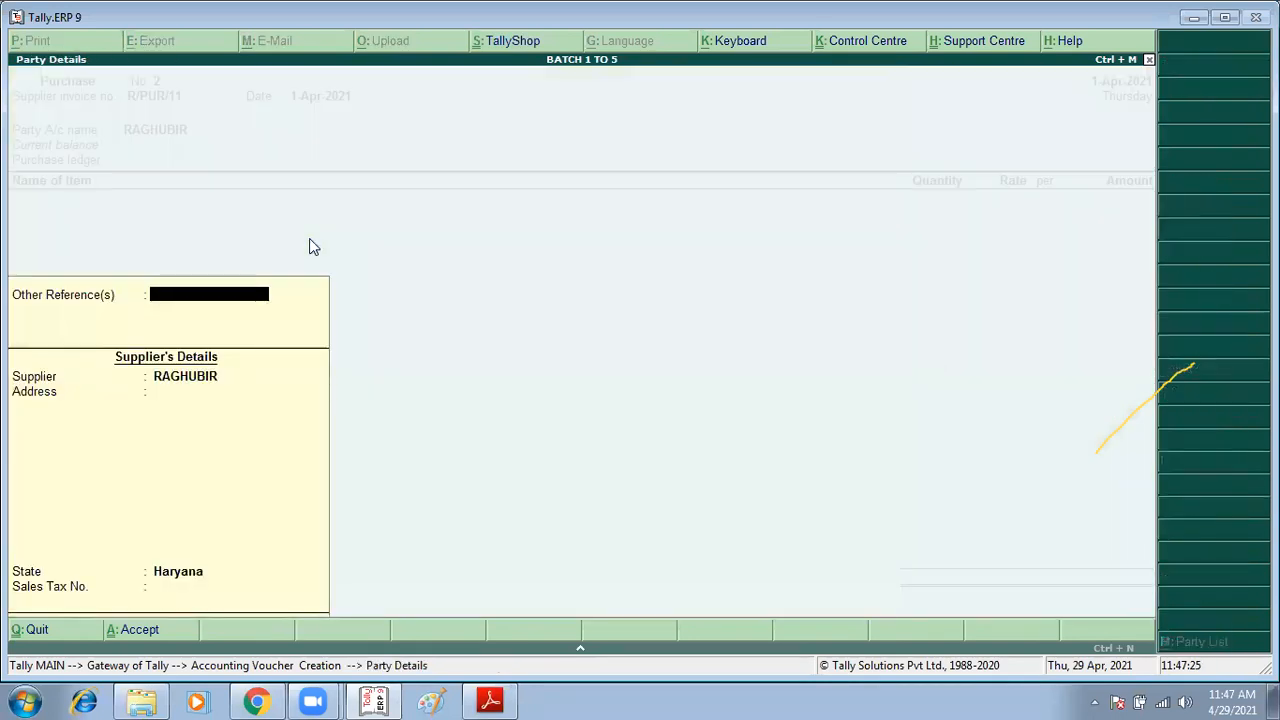
{"action": "key", "text": "ctrl+a"}
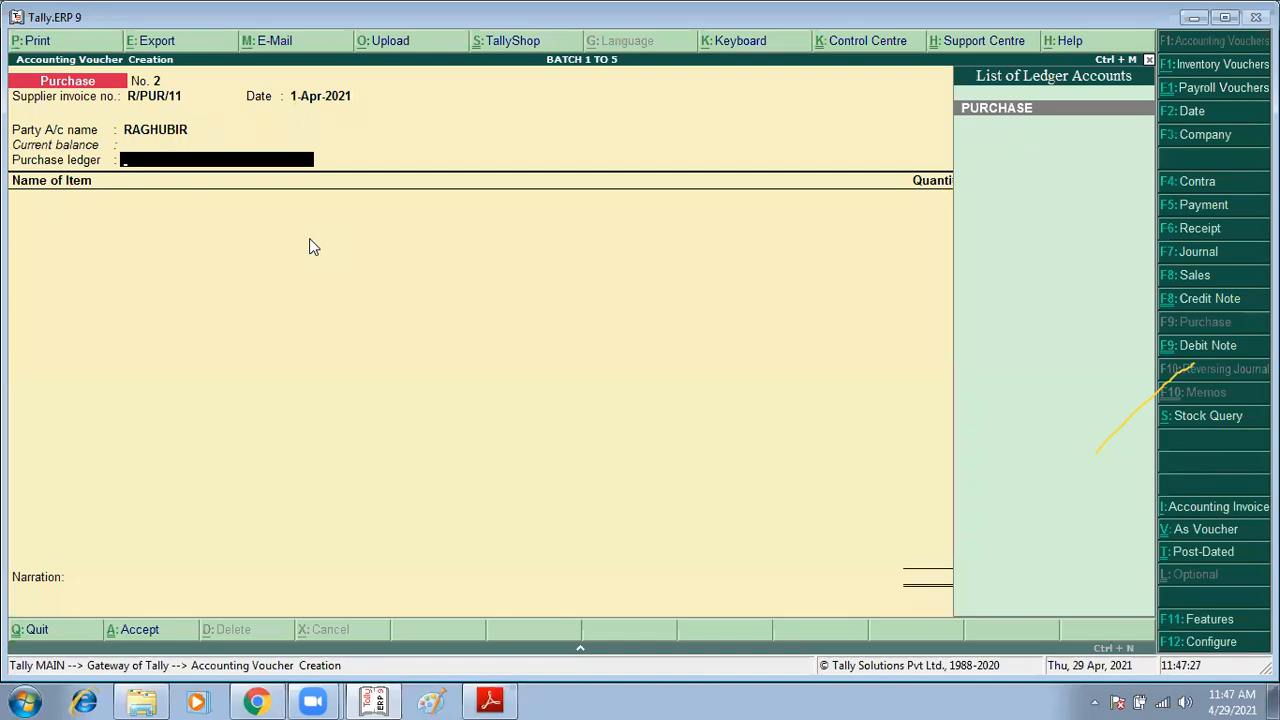
Step: Select PURCHASE as the purchase ledger for the voucher
{"action": "type", "text": "P"}
{"action": "key", "text": "Return"}
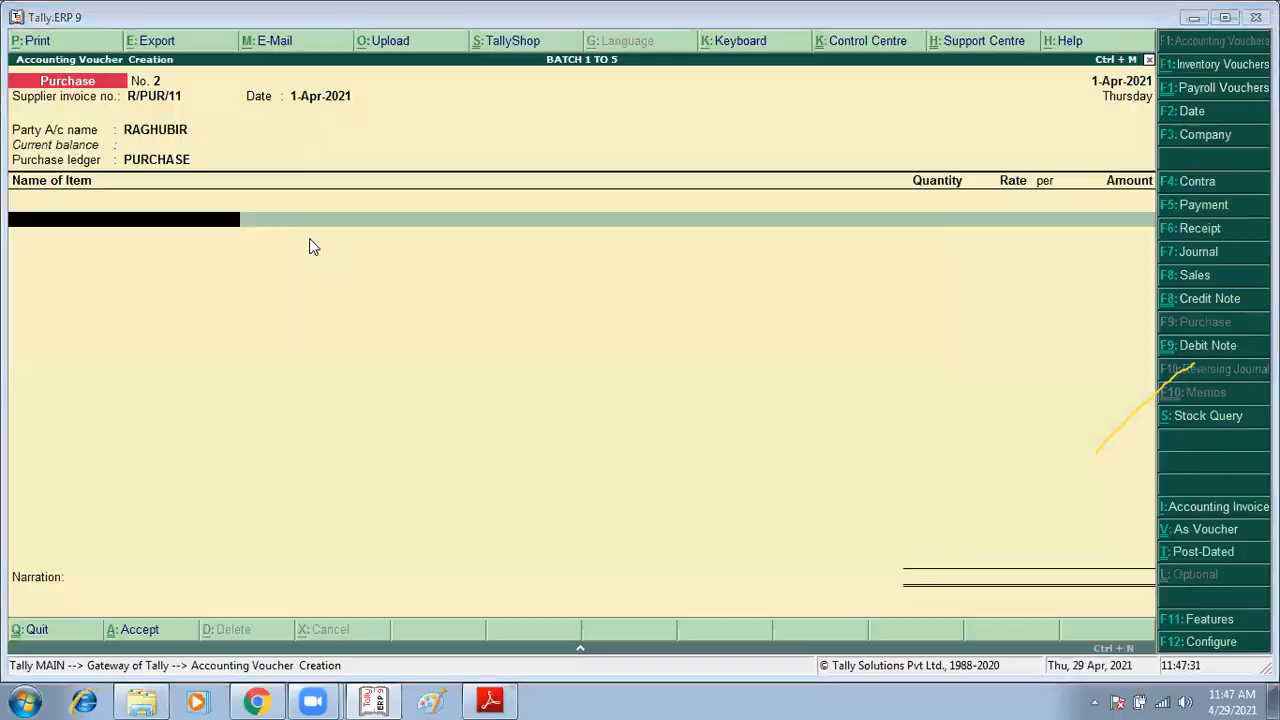
{"action": "key", "text": "alt+Tab"}
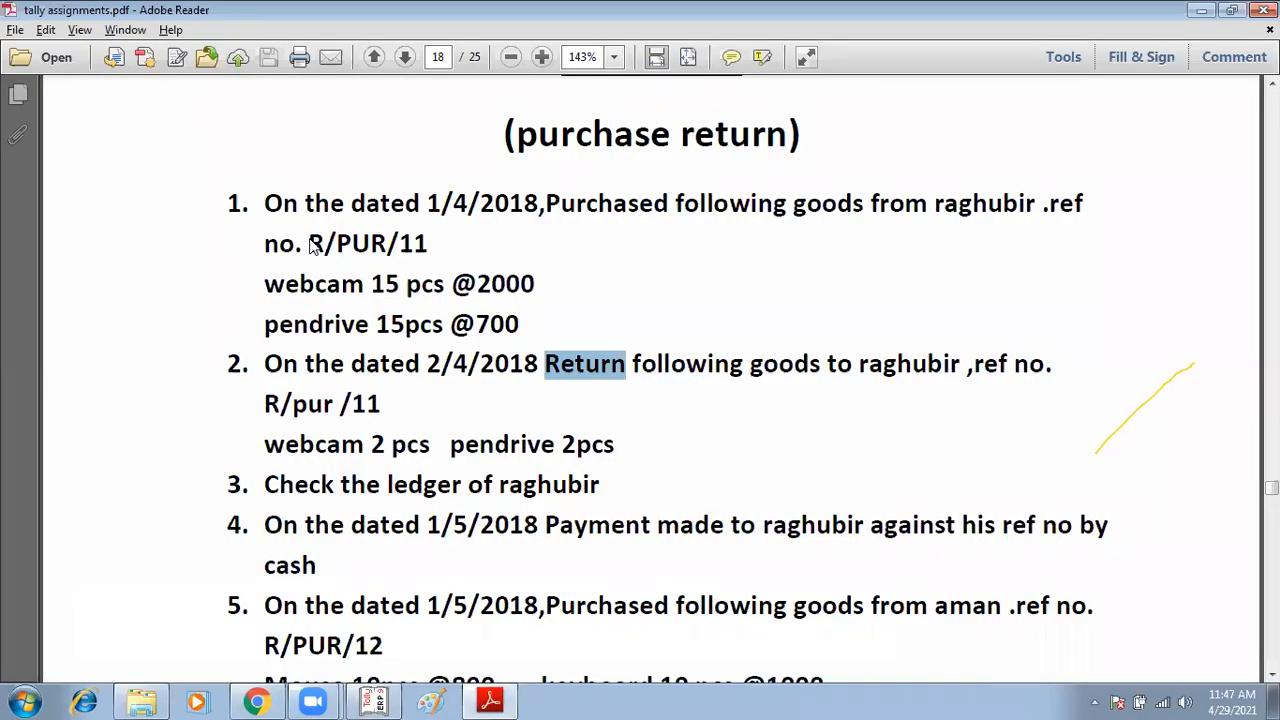
{"action": "key", "text": "alt+Tab"}
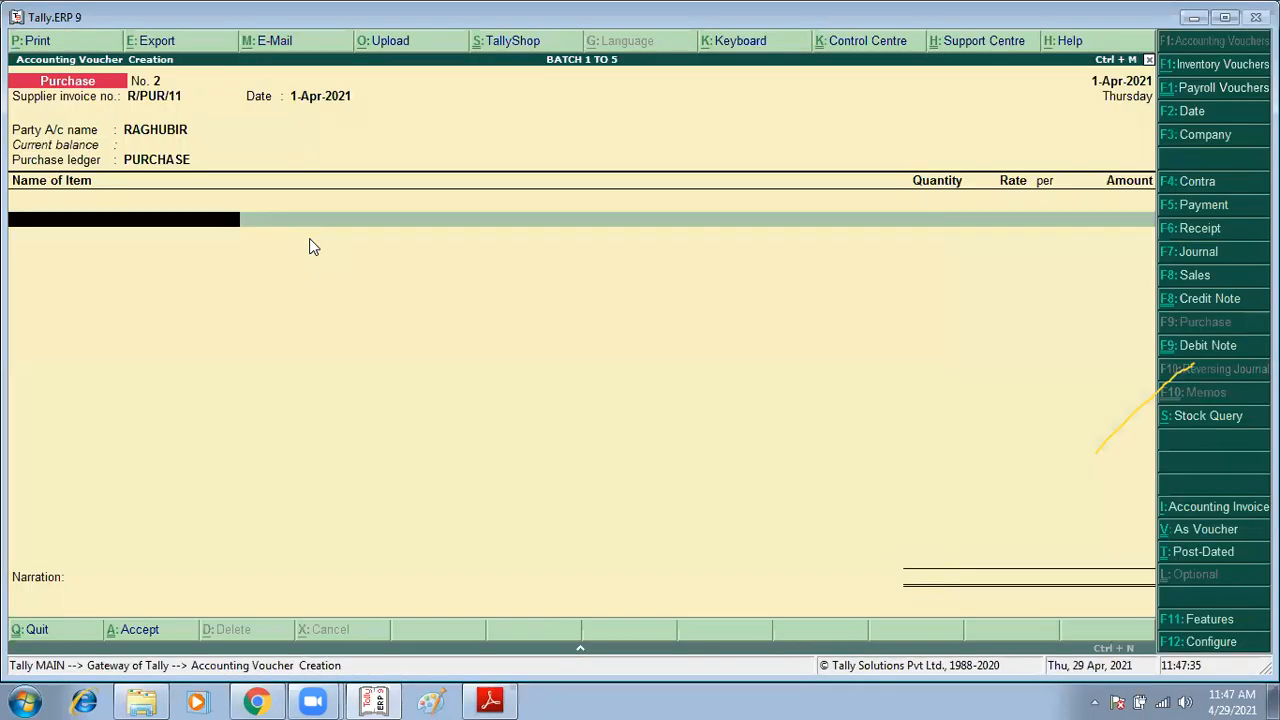
Step: Add Webcam to the voucher: 15 pcs at 2,000 in the Chandigarh godown
{"action": "type", "text": "WE"}
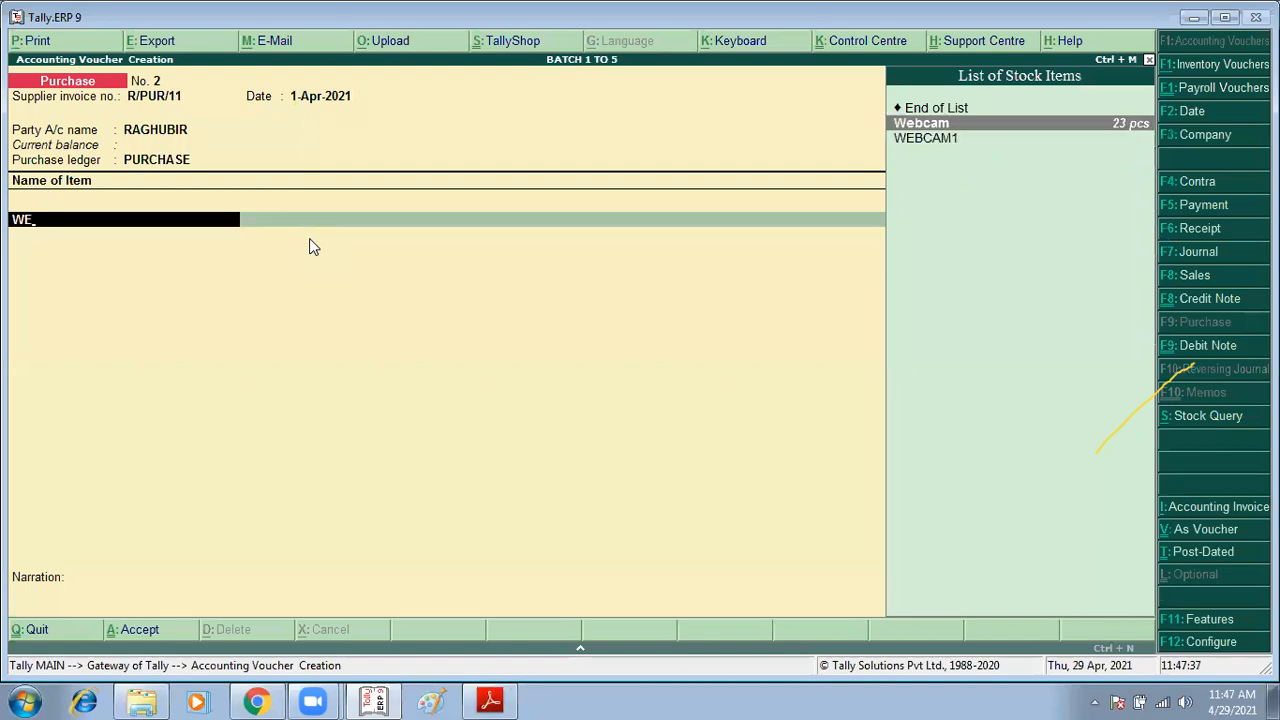
{"action": "key", "text": "Return"}
{"action": "key", "text": "Return"}
{"action": "type", "text": "15"}
{"action": "key", "text": "Return"}
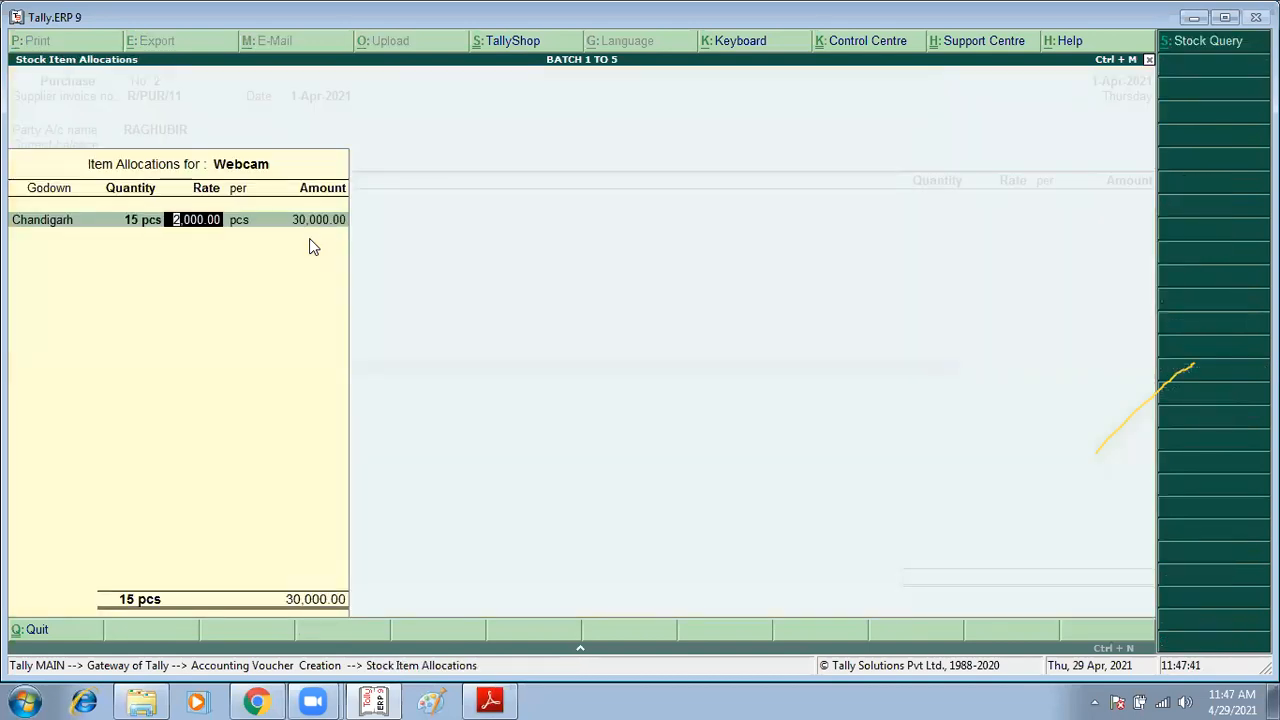
{"action": "key", "text": "alt+Tab"}
{"action": "key", "text": "alt+Tab"}
{"action": "key", "text": "Return"}
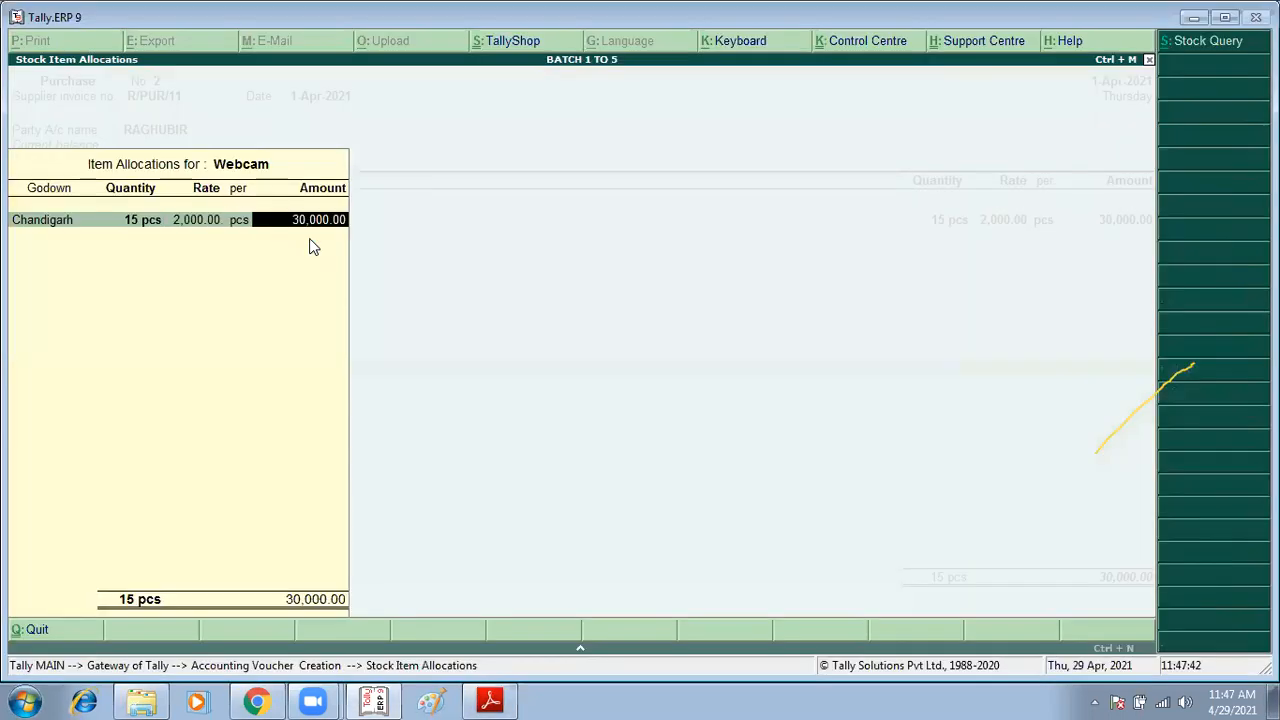
{"action": "key", "text": "Return"}
Step: Add Pendrive to the purchase voucher: 15 pcs at 700 in the Chandigarh godown
{"action": "key", "text": "Return"}
{"action": "key", "text": "alt+Tab"}
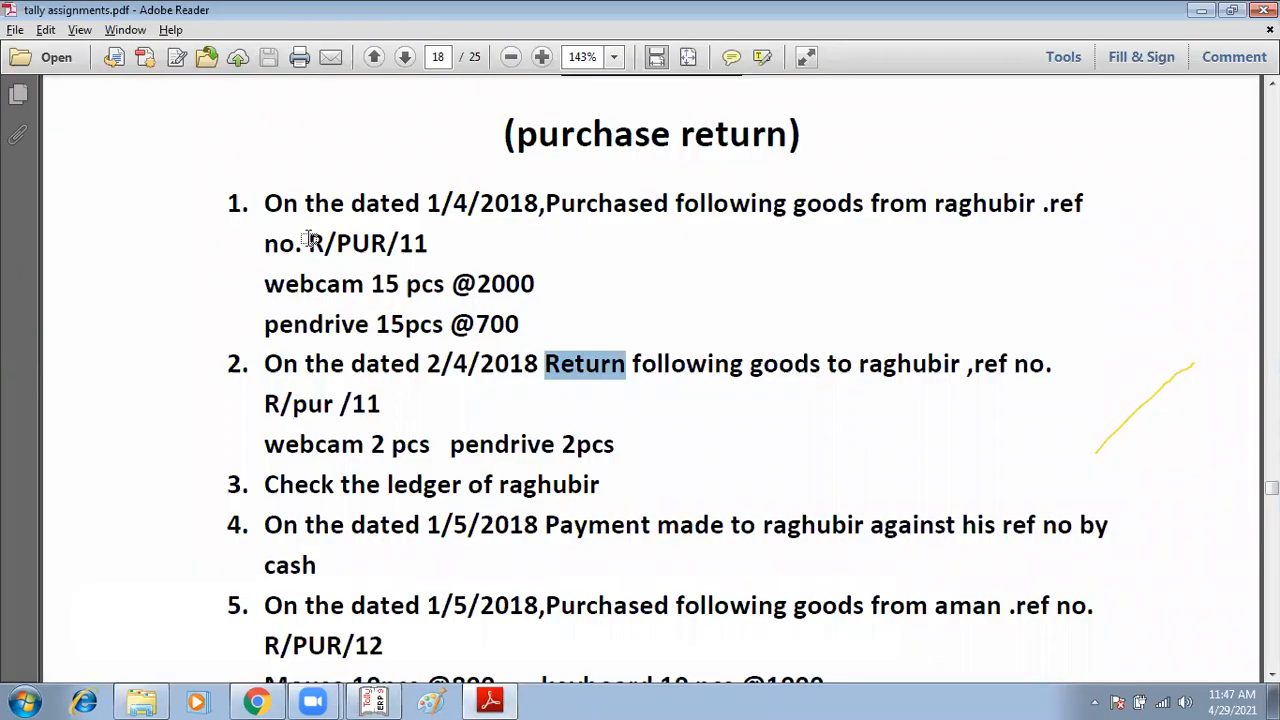
{"action": "key", "text": "alt+Tab"}
{"action": "type", "text": "PE"}
{"action": "key", "text": "Return"}
{"action": "key", "text": "Return"}
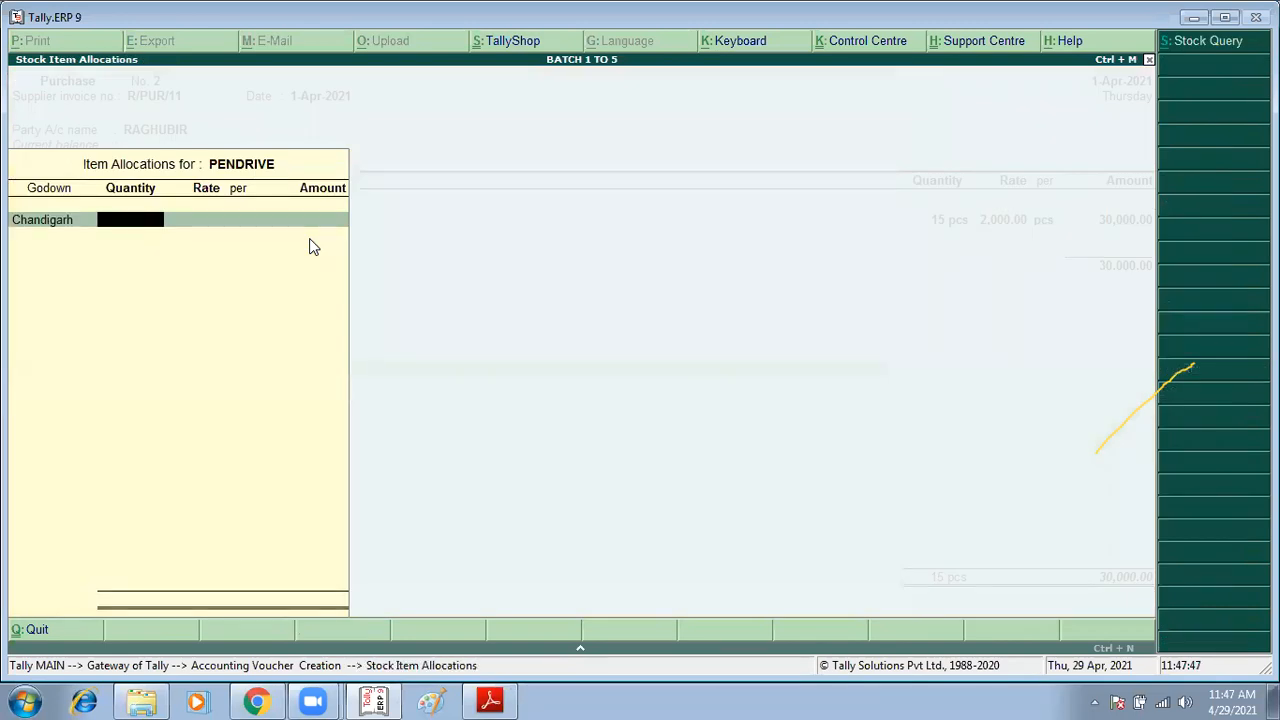
{"action": "type", "text": "15"}
{"action": "key", "text": "Return"}
{"action": "key", "text": "alt+Tab"}
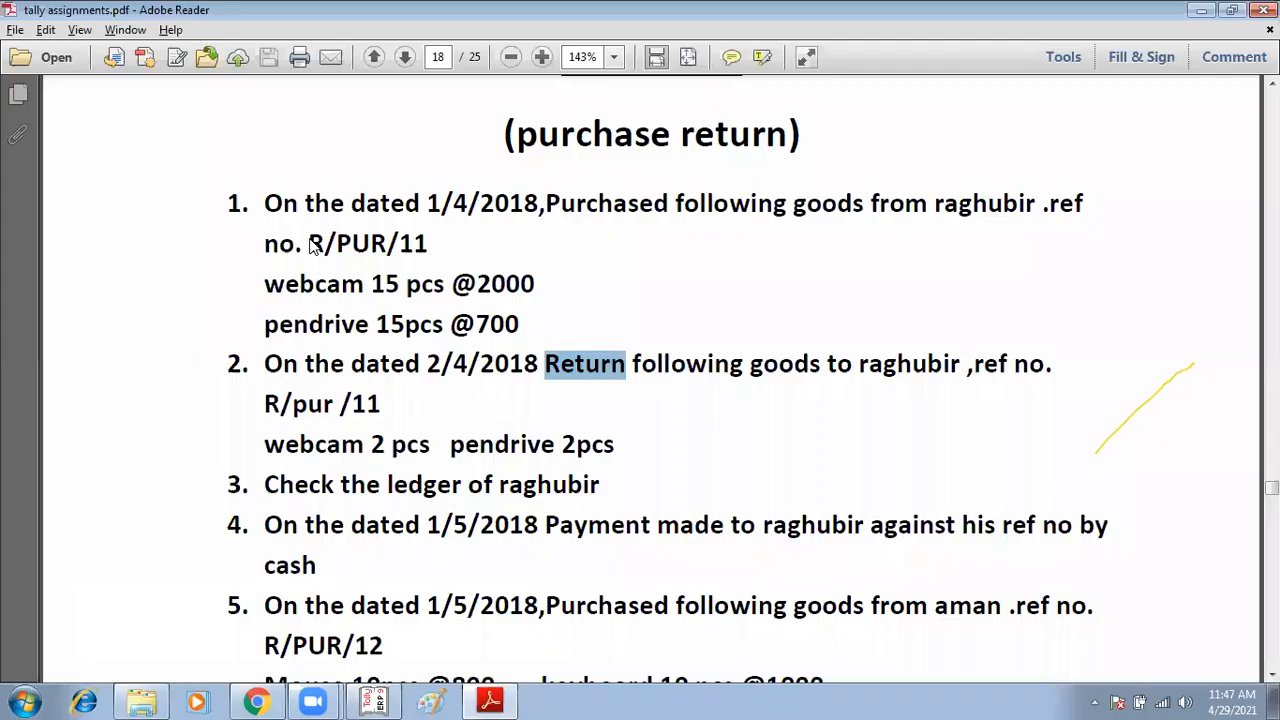
{"action": "key", "text": "alt+Tab"}
{"action": "key", "text": "Return"}
{"action": "key", "text": "Return"}
{"action": "key", "text": "Return"}
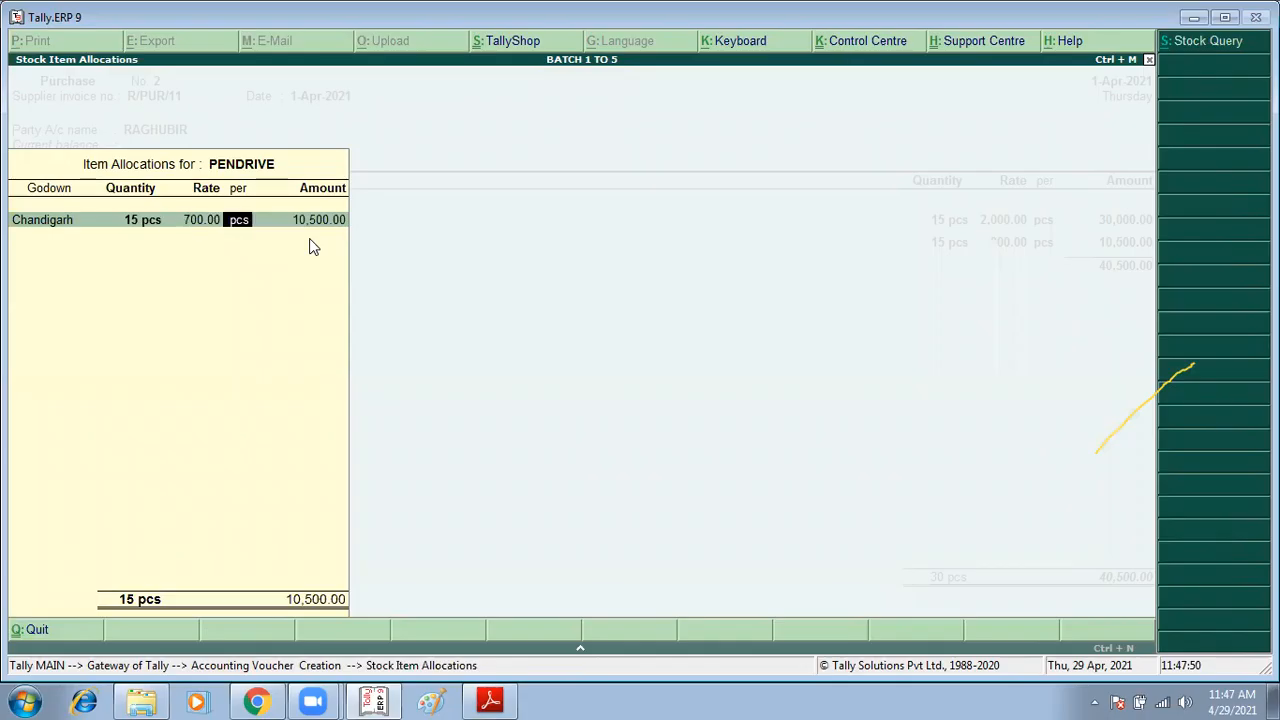
Step: Close the item list and accept the purchase voucher
{"action": "key", "text": "Return"}
{"action": "key", "text": "Return"}
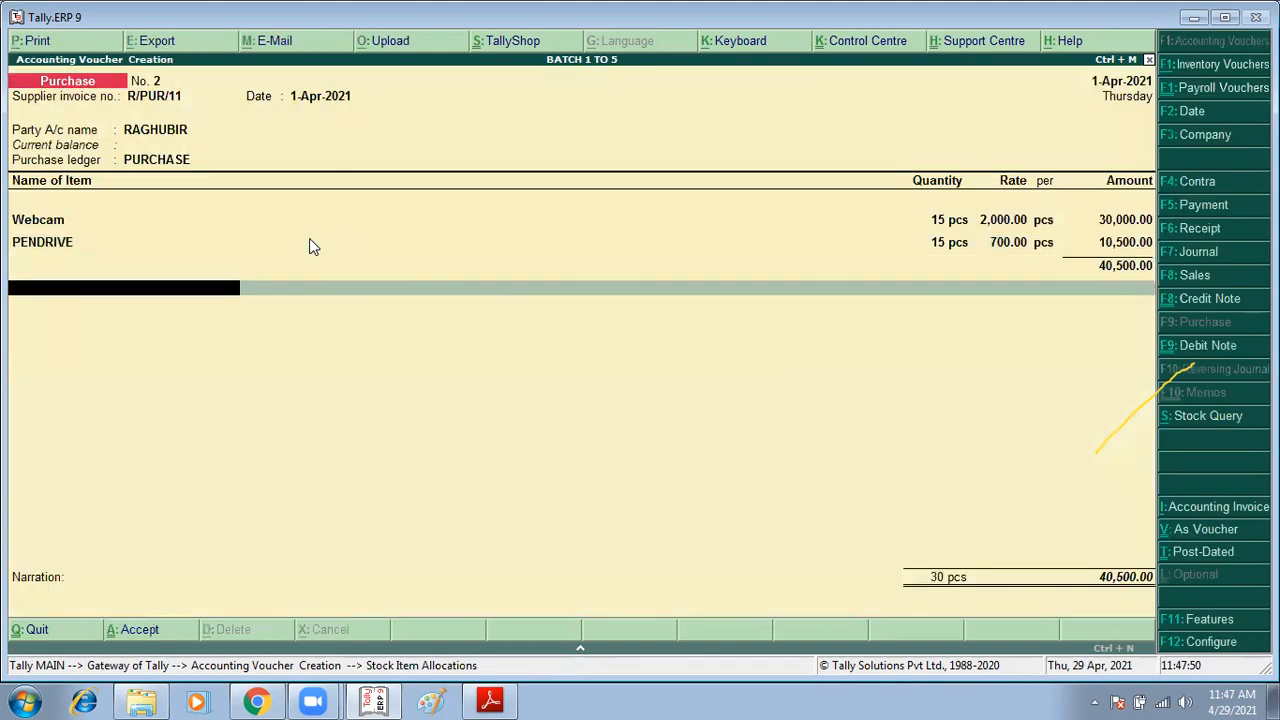
{"action": "key", "text": "Return"}
{"action": "key", "text": "Return"}
{"action": "key", "text": "Return"}
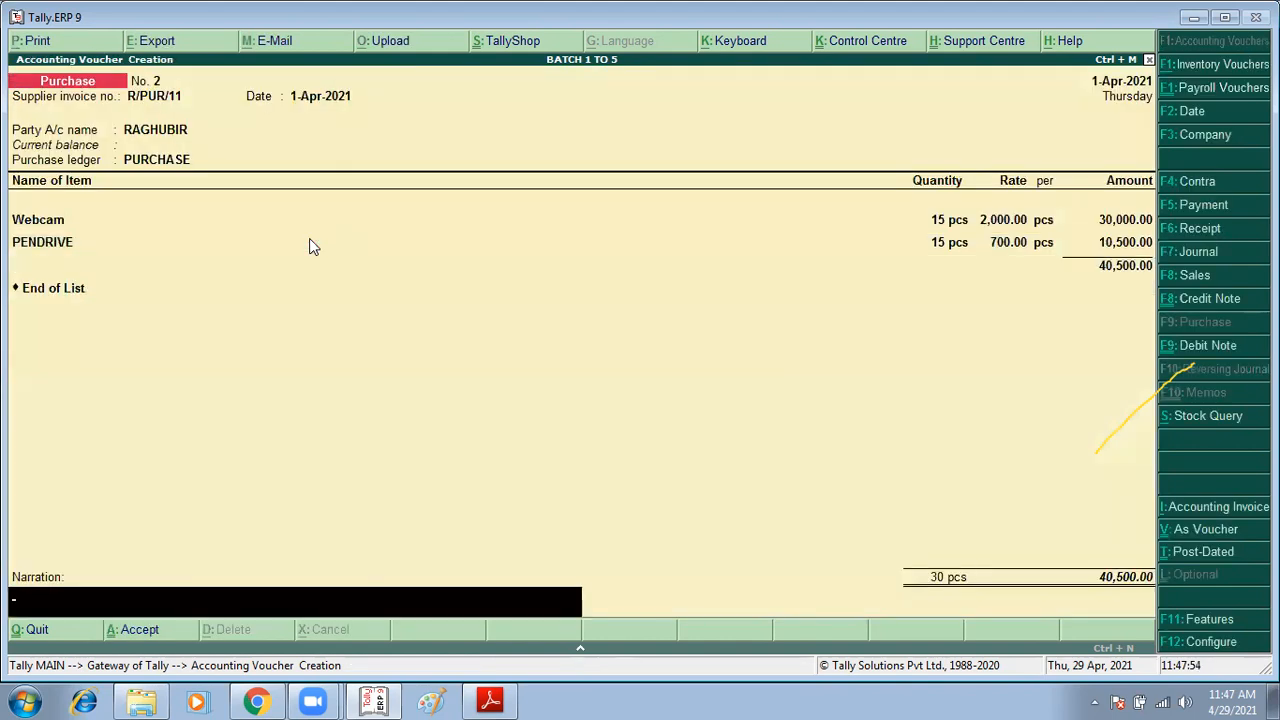
{"action": "key", "text": "Return"}
Step: Review the purchase return exercise and its return date in the assignment PDF
{"action": "key", "text": "alt+Tab"}
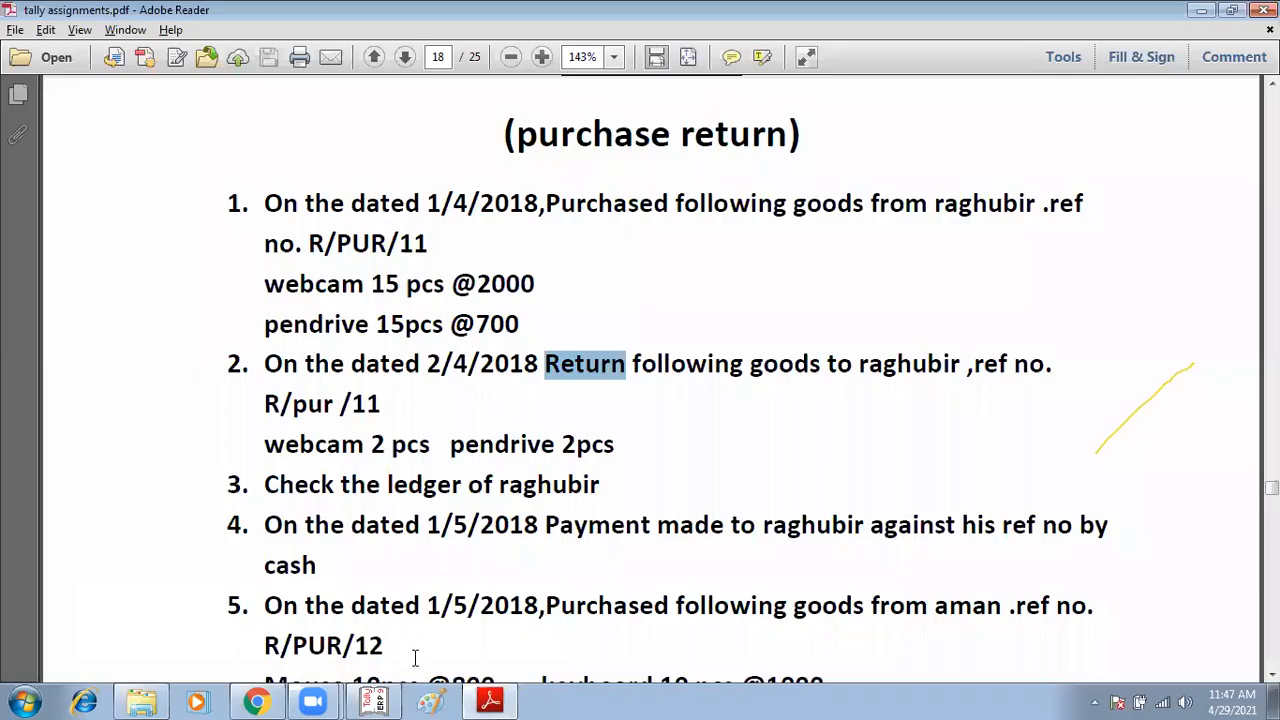
{"action": "left_click", "coordinate": [512, 432]}
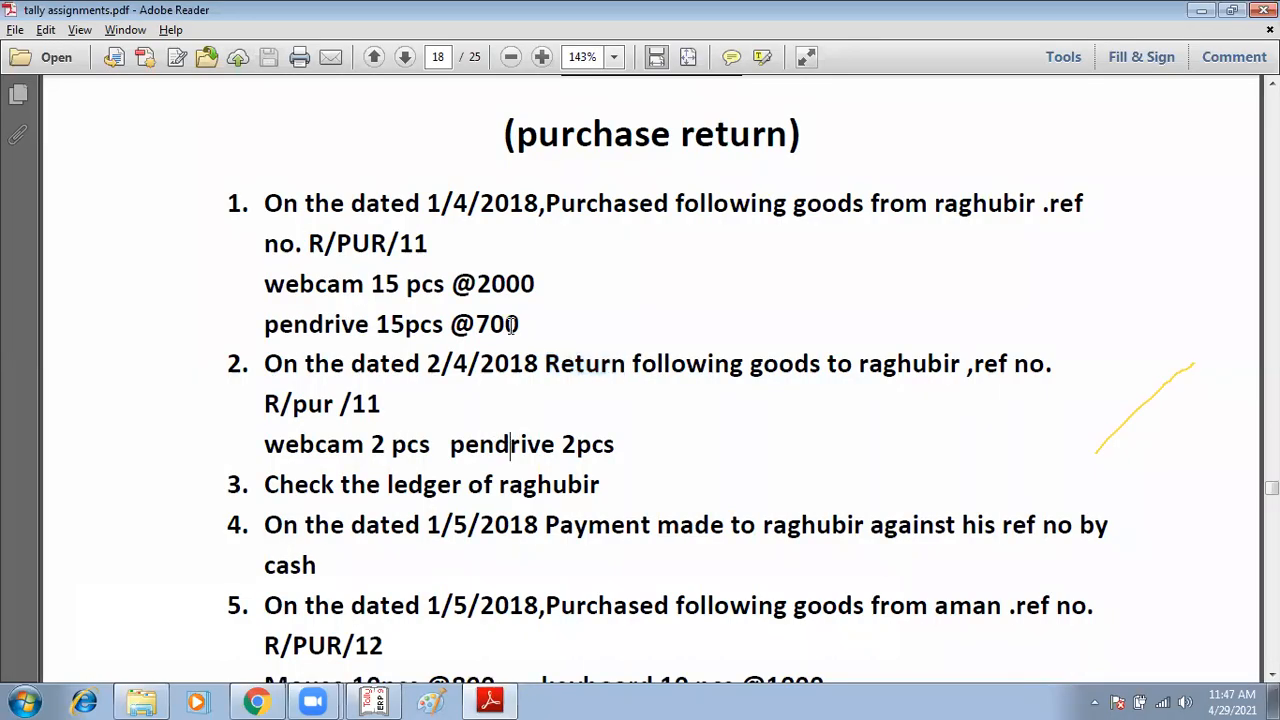
{"action": "key", "text": "alt+Tab"}
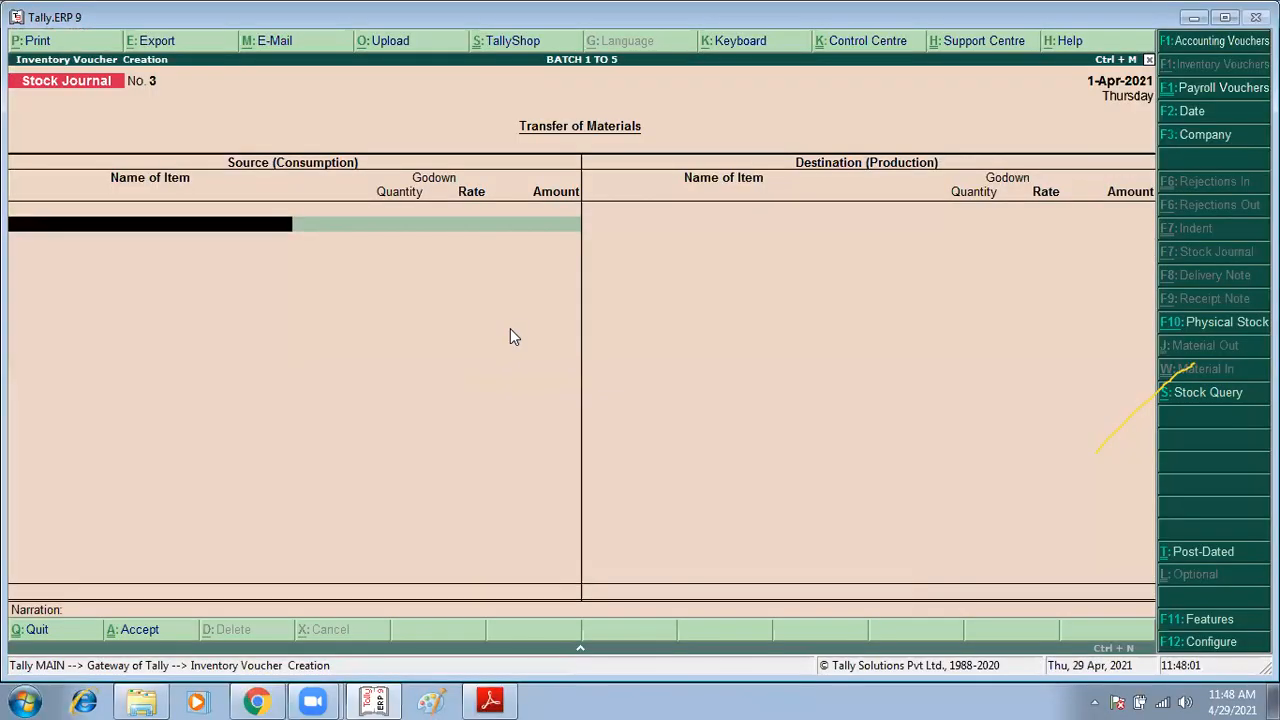
{"action": "key", "text": "alt+Tab"}
{"action": "left_click_drag", "start_coordinate": [427, 364], "coordinate": [540, 366]}
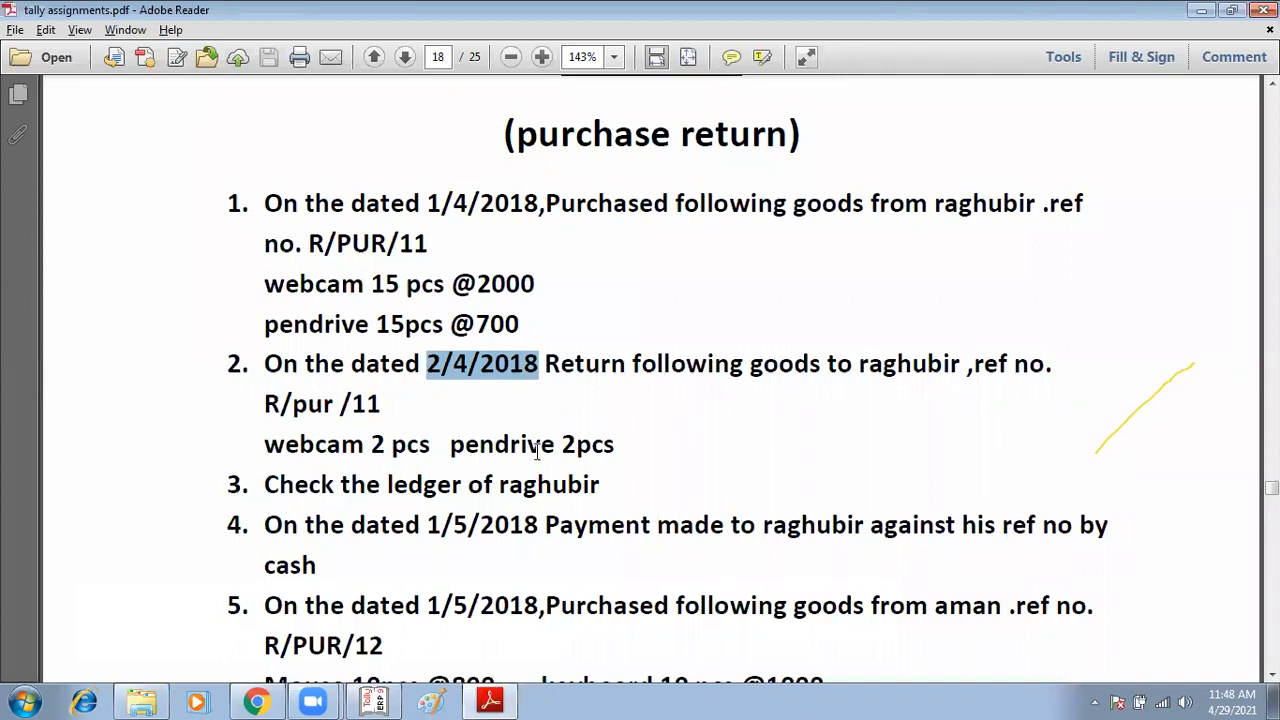
{"action": "key", "text": "alt+Tab"}
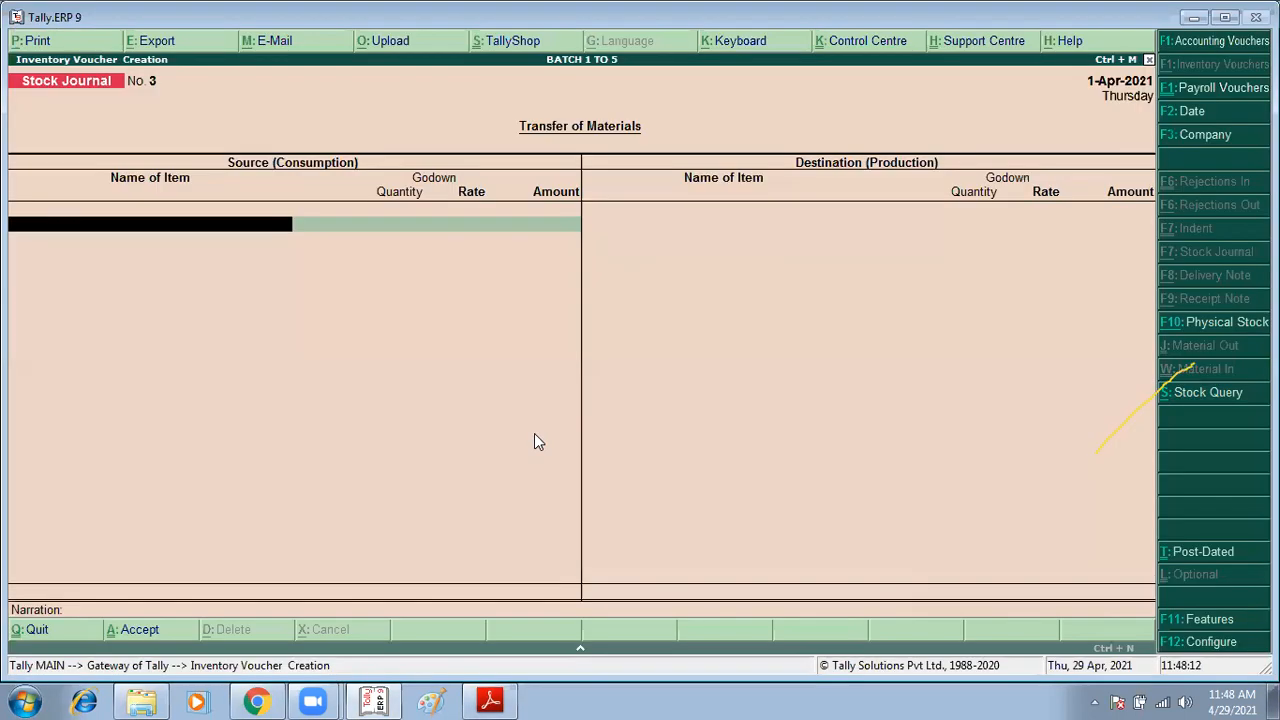
Step: Start a Debit Note voucher and switch it to item invoice mode
{"action": "key", "text": "ctrl+F9"}
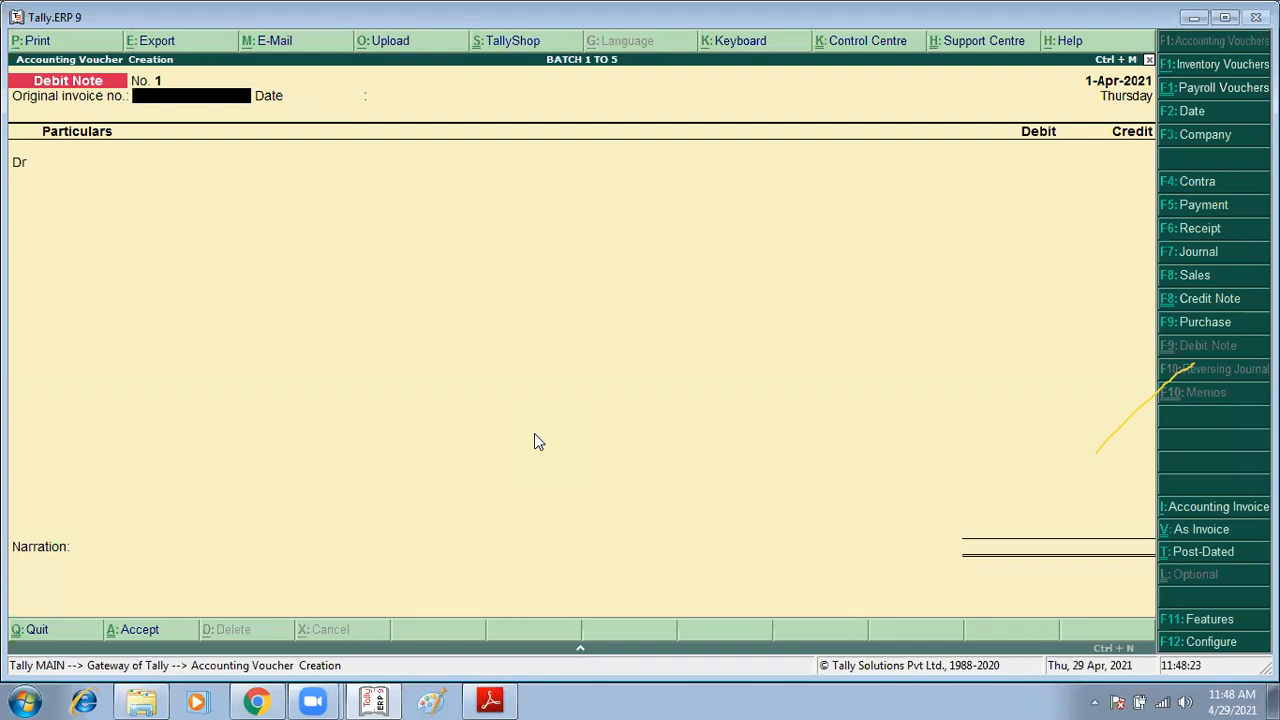
{"action": "key", "text": "ctrl+v"}
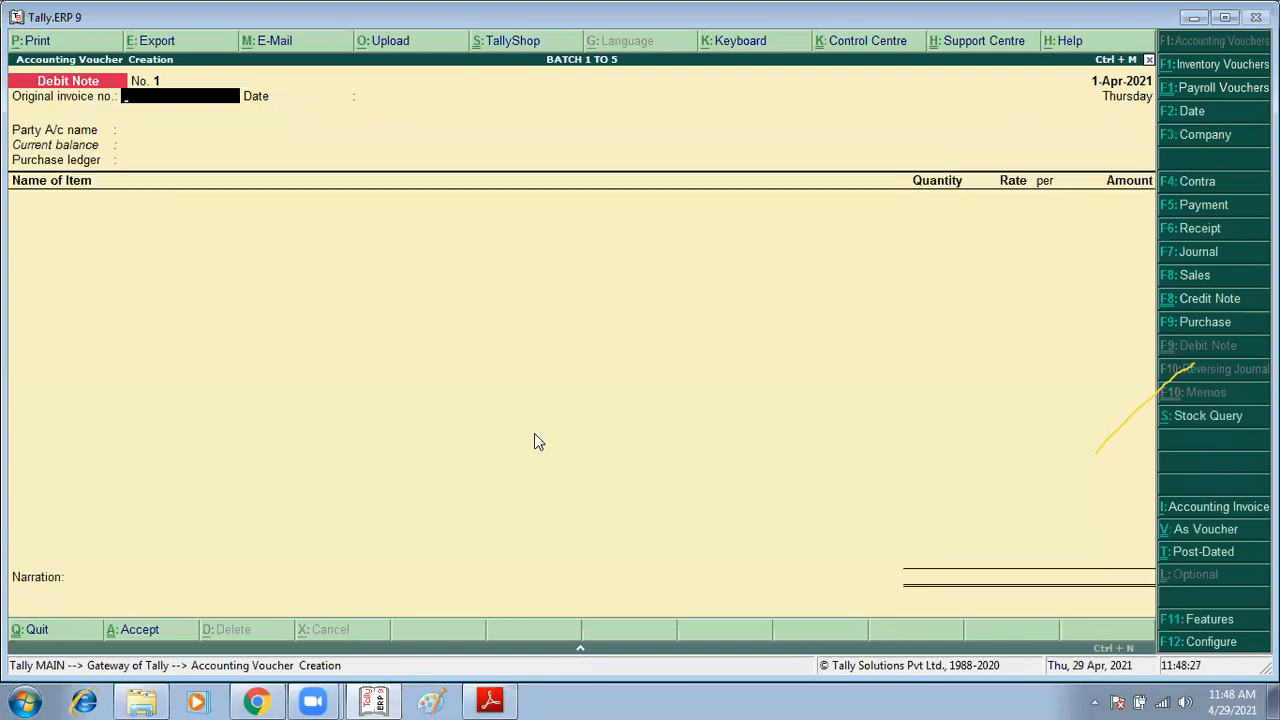
{"action": "key", "text": "ctrl+v"}
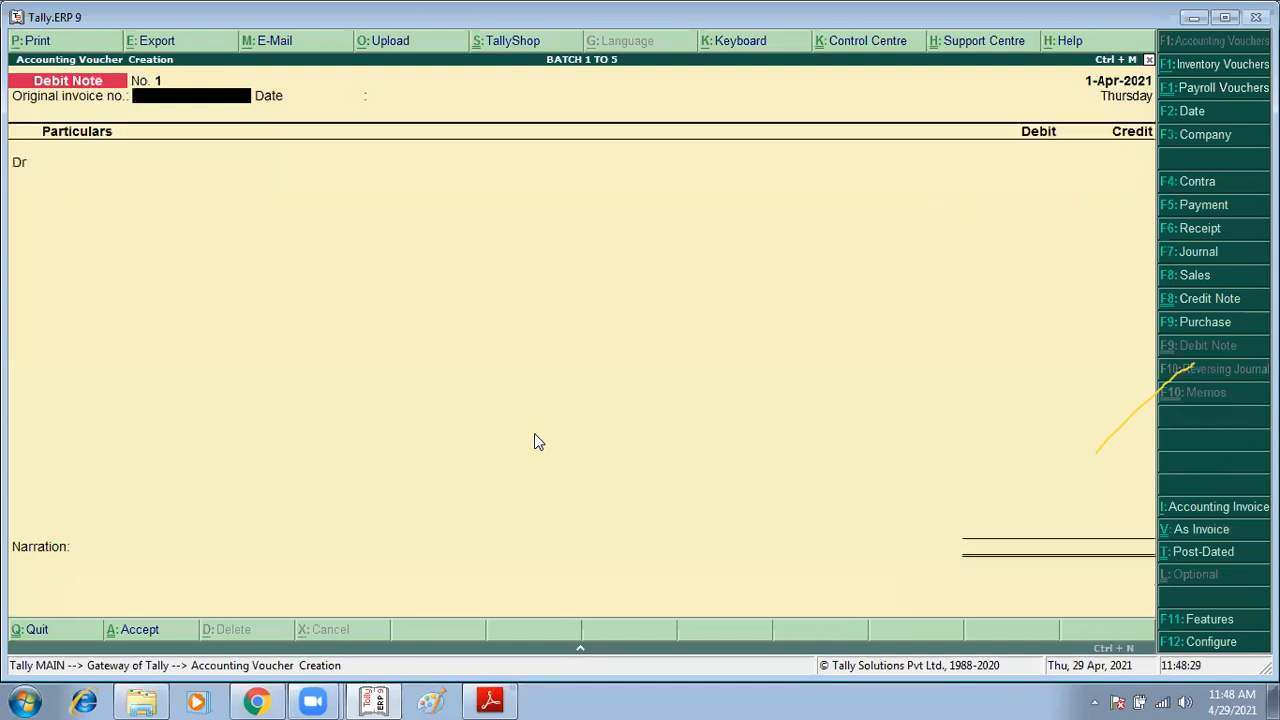
{"action": "key", "text": "ctrl+v"}
{"action": "key", "text": "ctrl+v"}
{"action": "key", "text": "ctrl+v"}
{"action": "key", "text": "ctrl+v"}
{"action": "key", "text": "ctrl+v"}
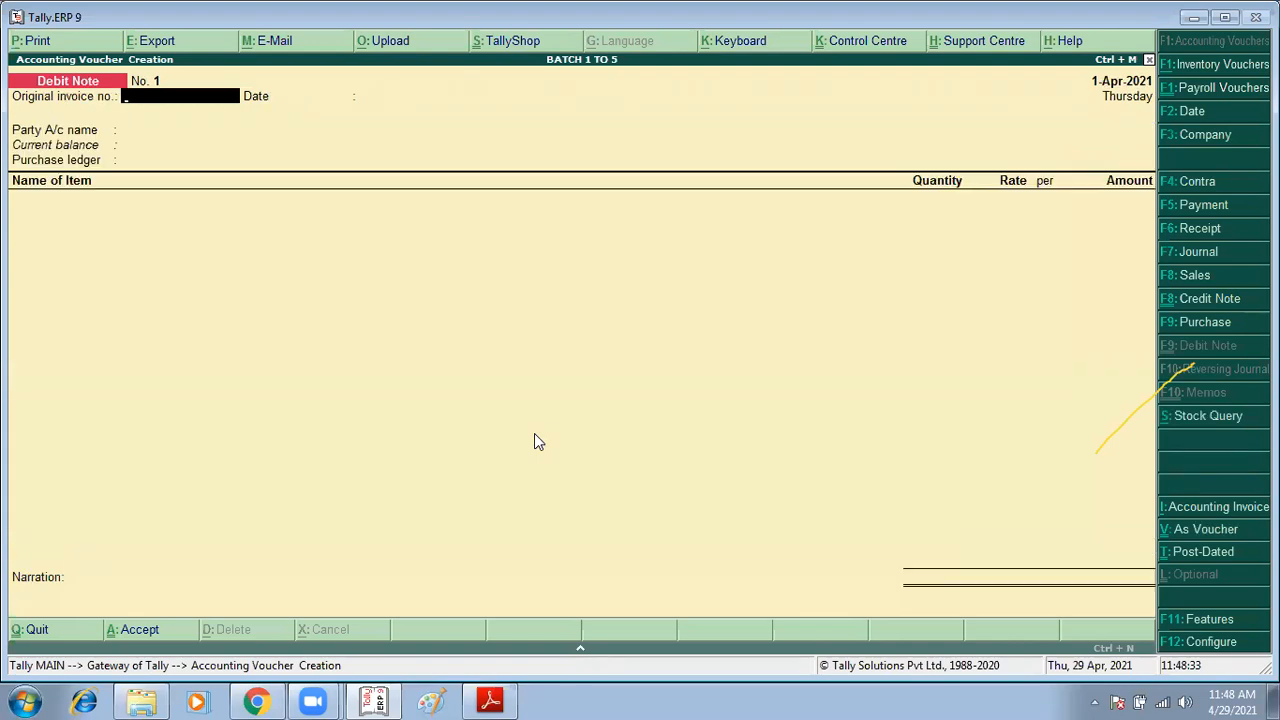
{"action": "key", "text": "ctrl+v"}
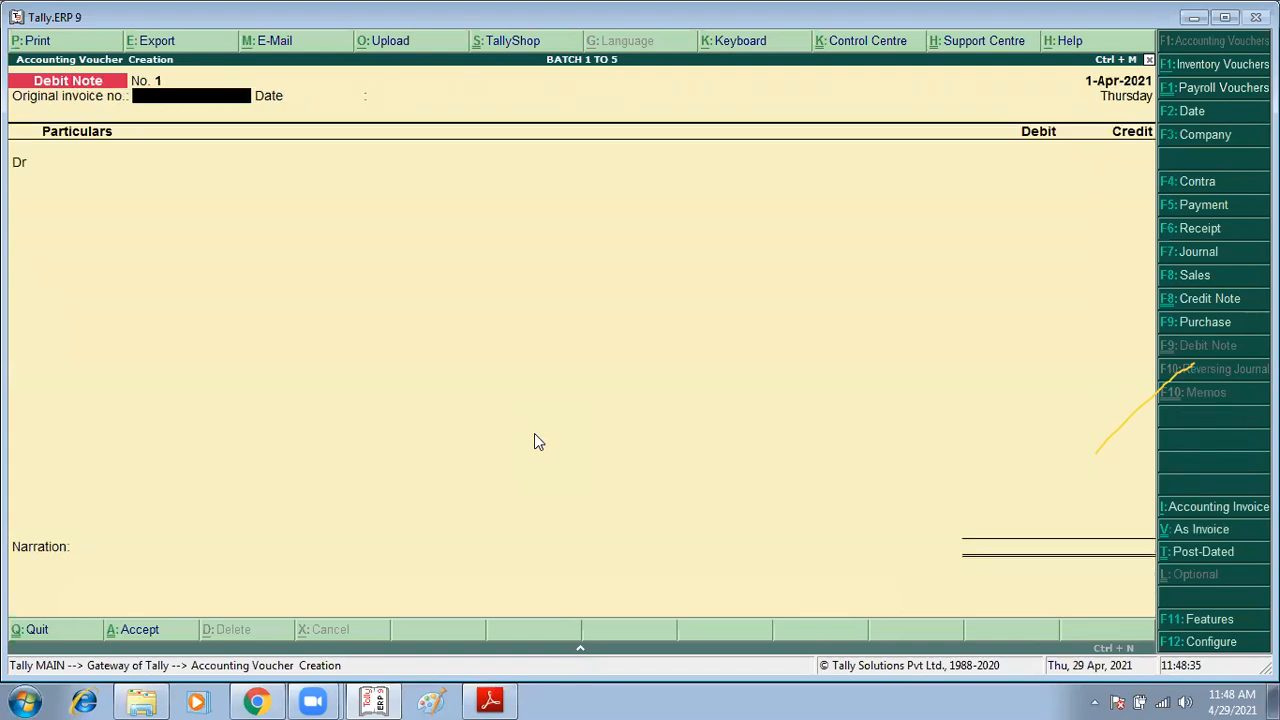
{"action": "key", "text": "ctrl+v"}
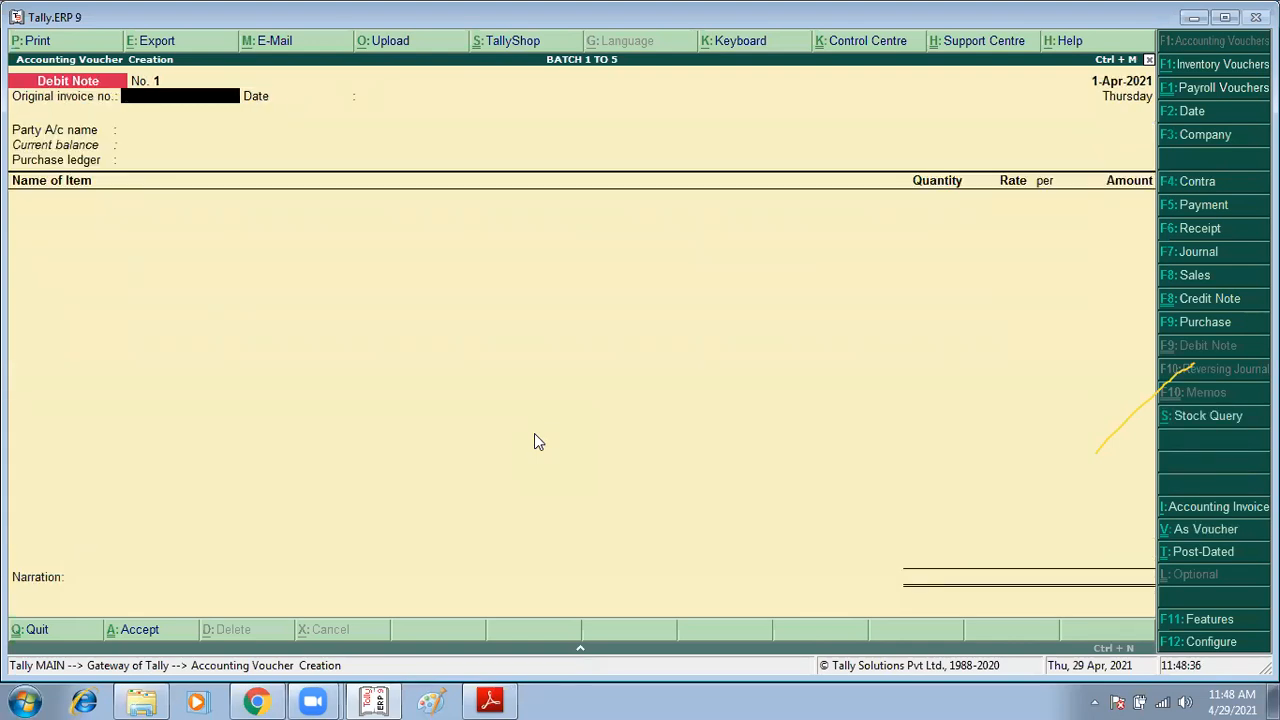
{"action": "key", "text": "ctrl+v"}
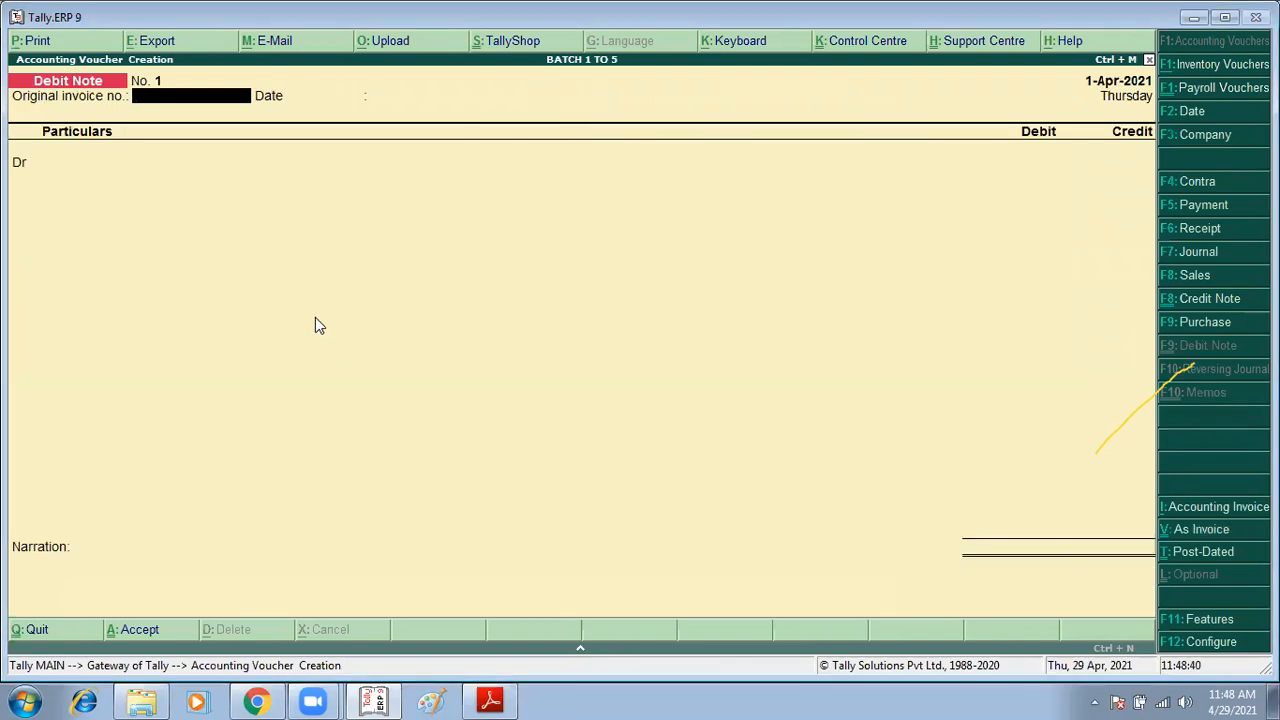
{"action": "key", "text": "Return"}
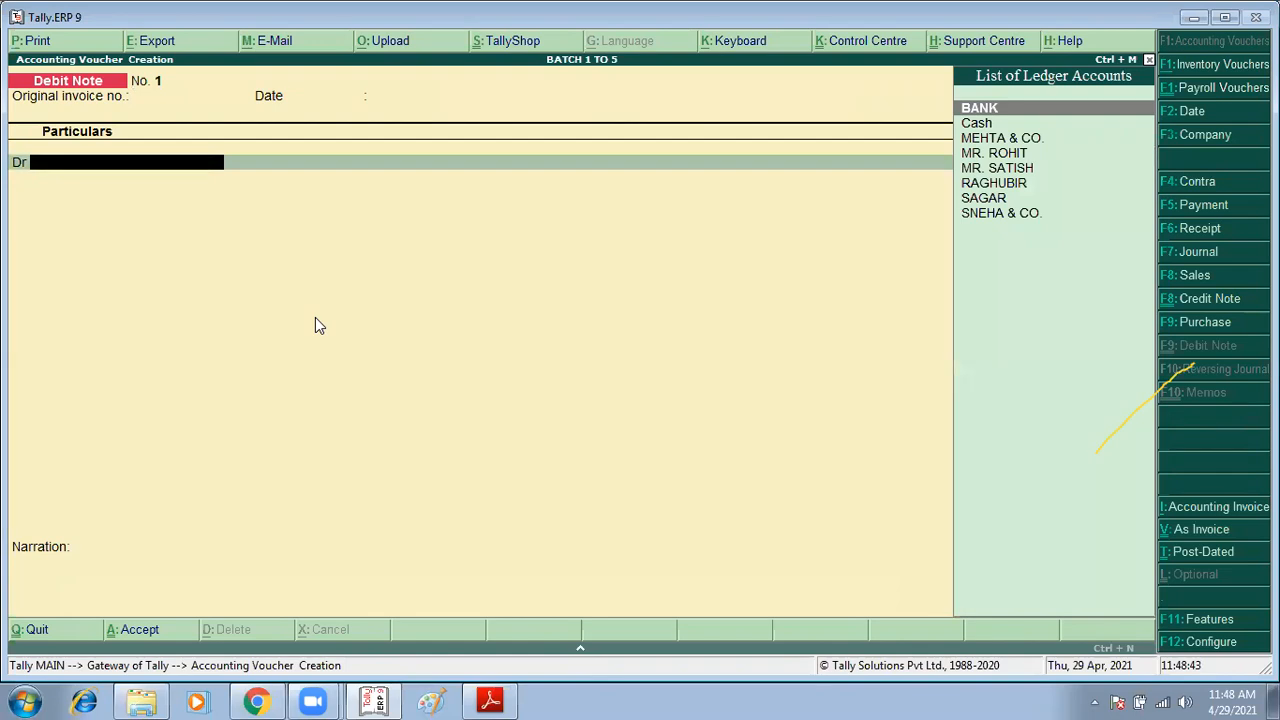
{"action": "key", "text": "ctrl+v"}
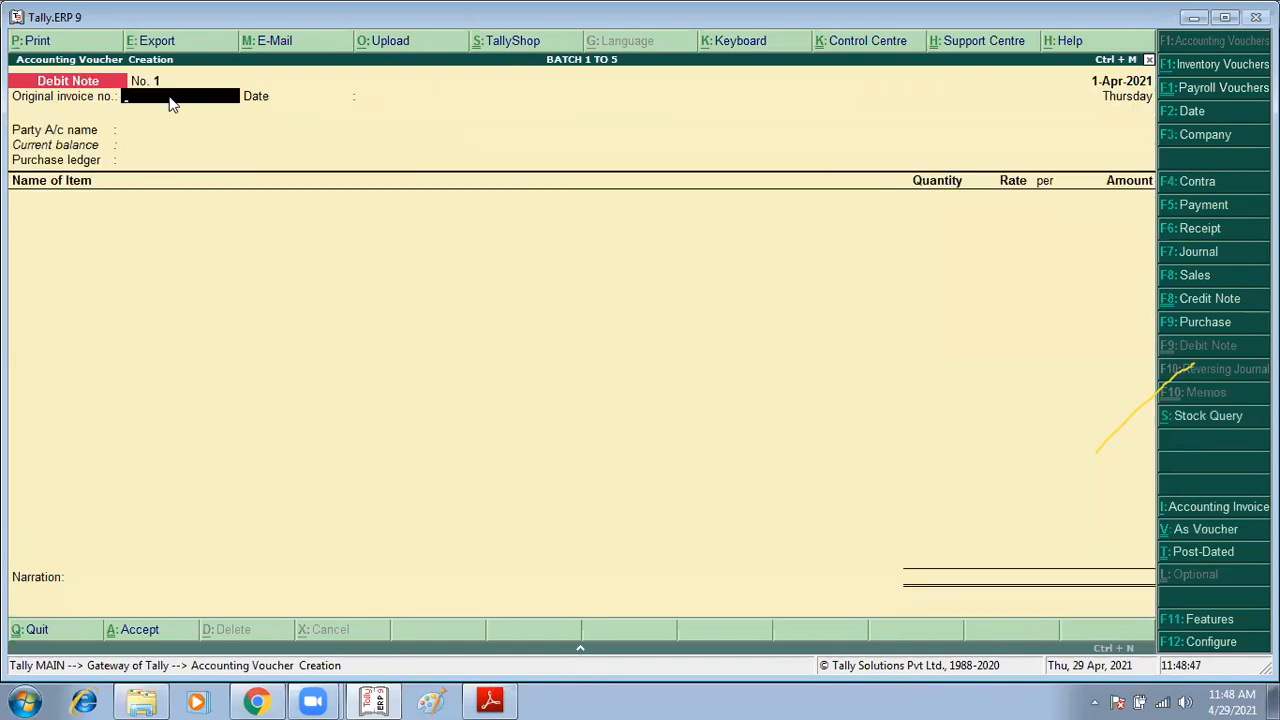
Step: Enter R/PUR/11 as the original invoice number and keep the date 1-Apr-2021
{"action": "key", "text": "alt+Tab"}
{"action": "key", "text": "alt+Tab"}
{"action": "type", "text": "R/PUR/11"}
{"action": "key", "text": "Return"}
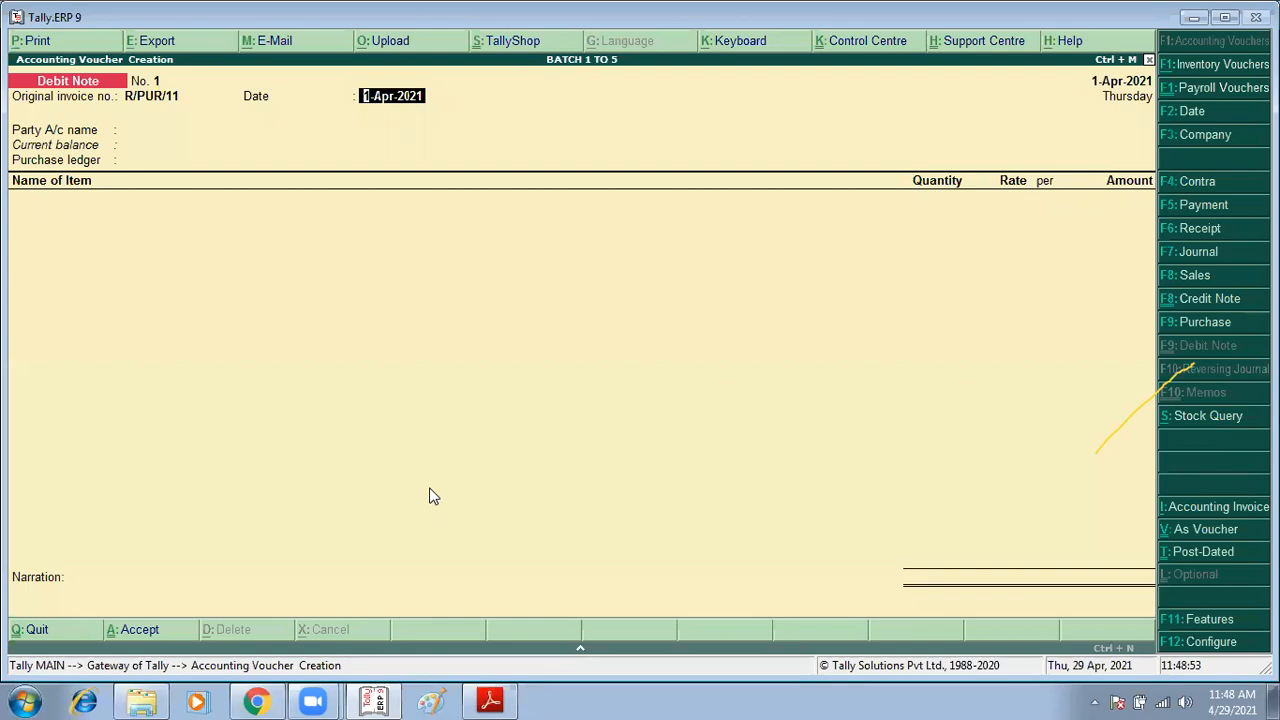
{"action": "key", "text": "Return"}
Step: Select RAGHUBIR as the party, accept the party details, and keep PURCHASE as the purchase ledger
{"action": "key", "text": "Down"}
{"action": "key", "text": "Down"}
{"action": "key", "text": "Down"}
{"action": "key", "text": "Down"}
{"action": "key", "text": "Down"}
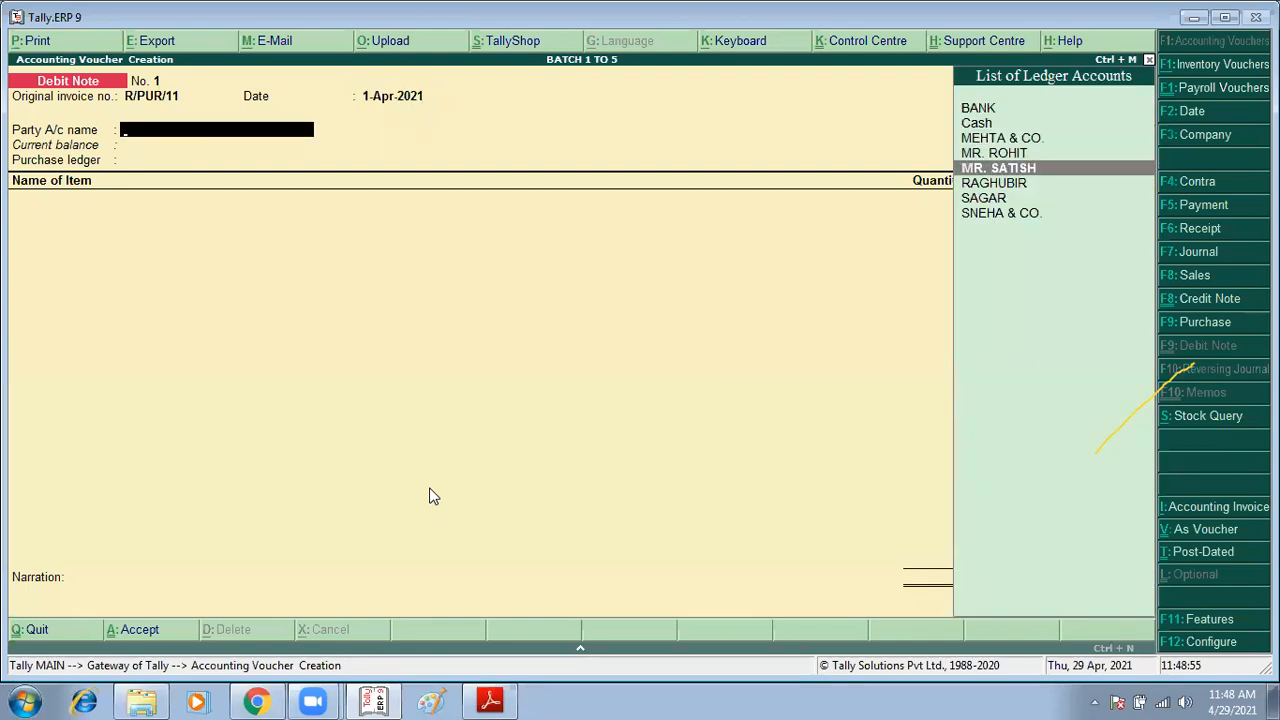
{"action": "key", "text": "Return"}
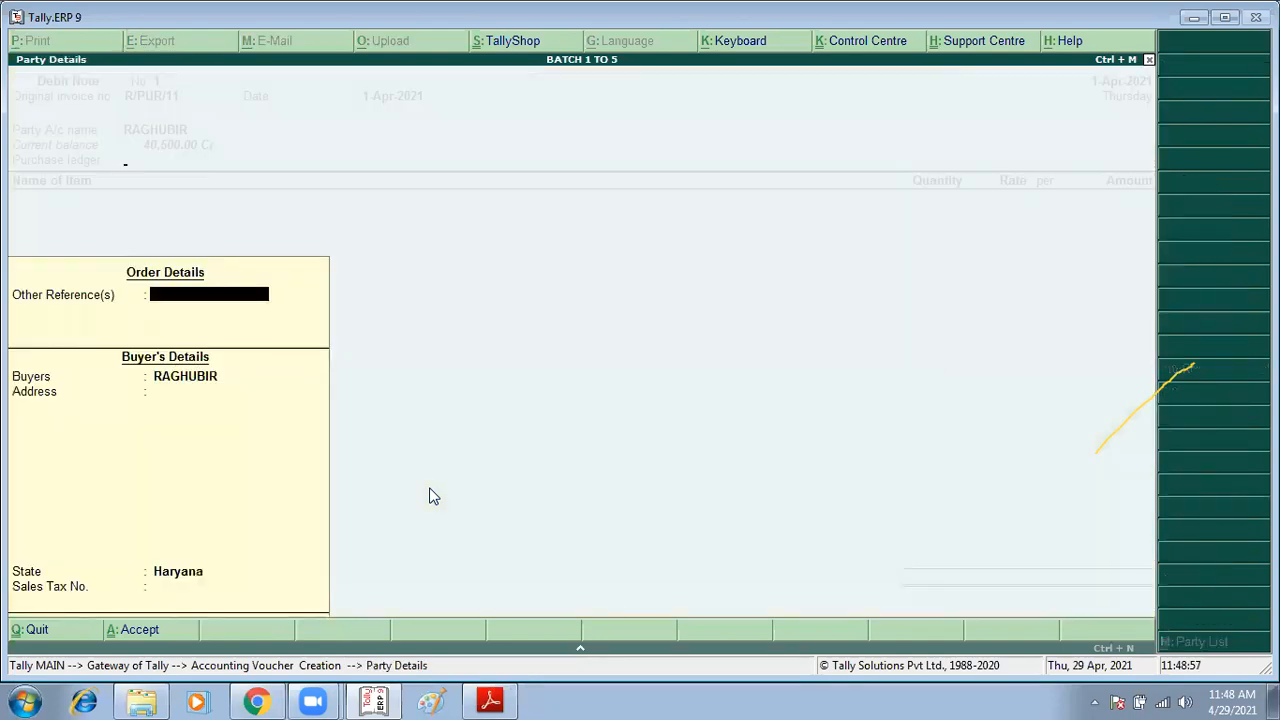
{"action": "key", "text": "ctrl+a"}
{"action": "key", "text": "Return"}
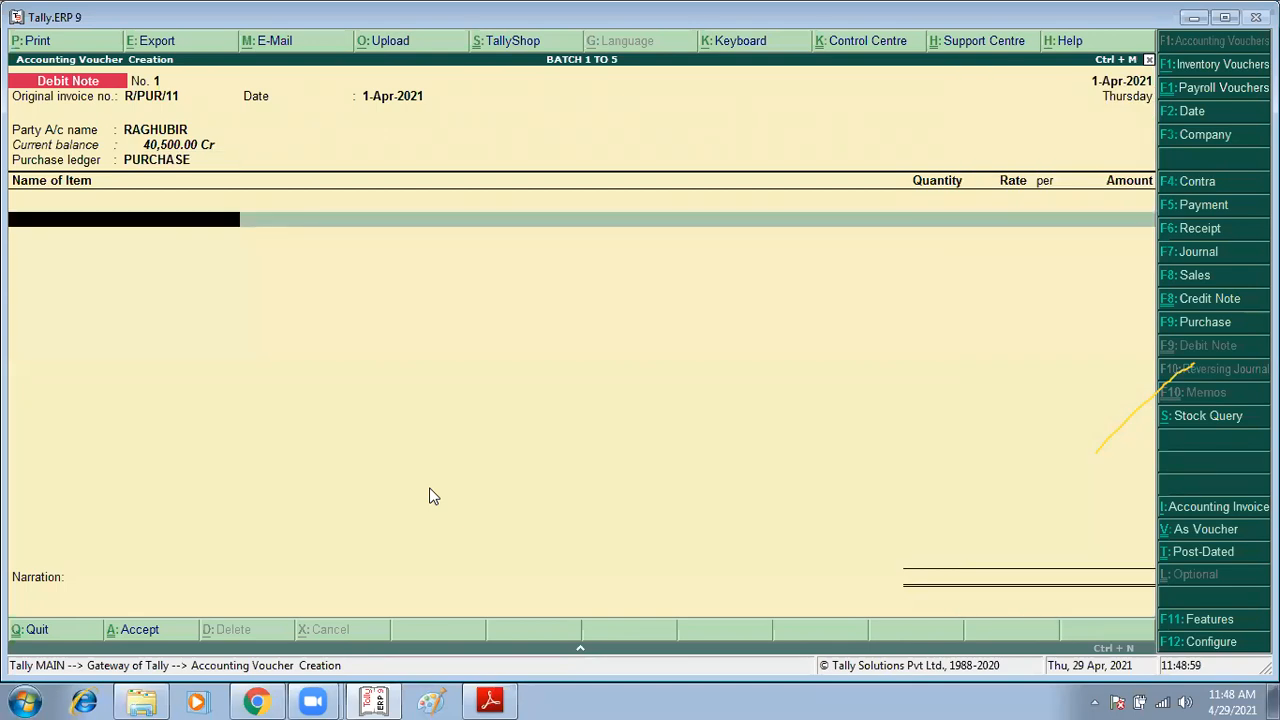
Step: Add Webcam to the debit note: 2 pcs at 2,000 in the Chandigarh godown
{"action": "type", "text": "WE"}
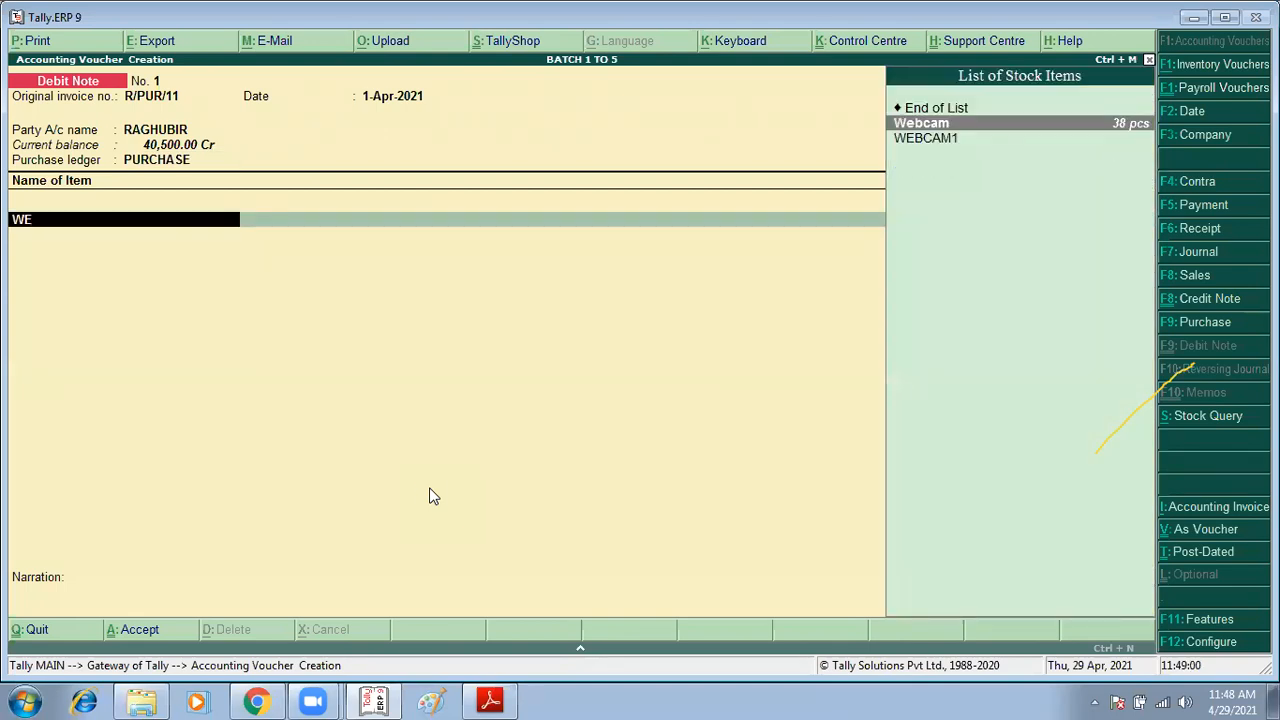
{"action": "key", "text": "Return"}
{"action": "type", "text": "2"}
{"action": "key", "text": "Return"}
{"action": "key", "text": "Return"}
{"action": "key", "text": "Return"}
{"action": "key", "text": "Return"}
{"action": "key", "text": "Return"}
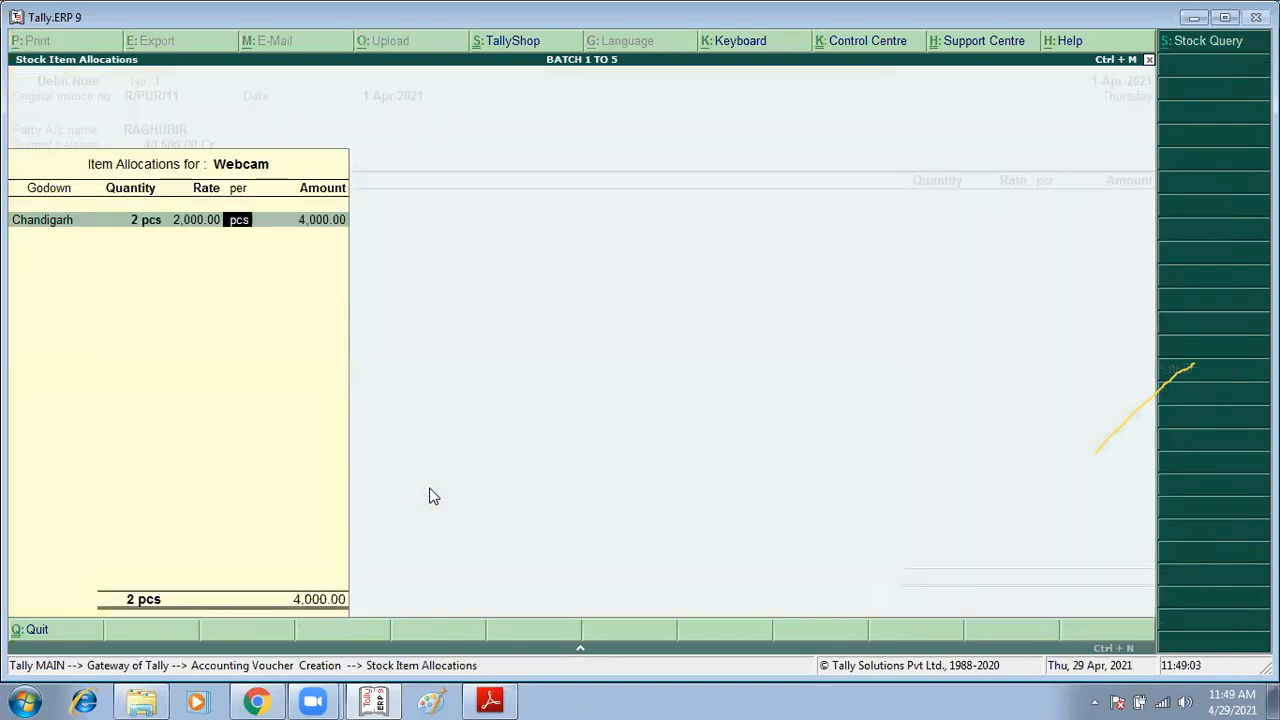
{"action": "key", "text": "Return"}
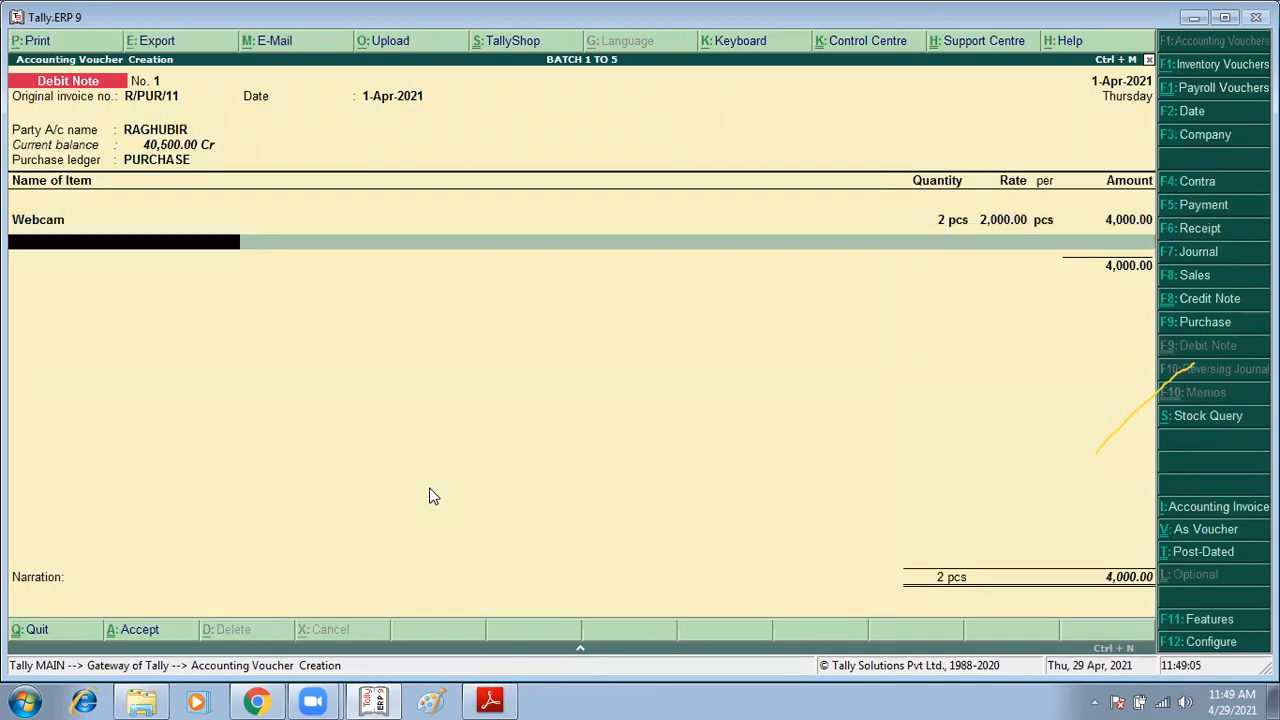
Step: Add Pendrive to the debit note: 2 pcs at 700 in the Chandigarh godown
{"action": "key", "text": "alt+Tab"}
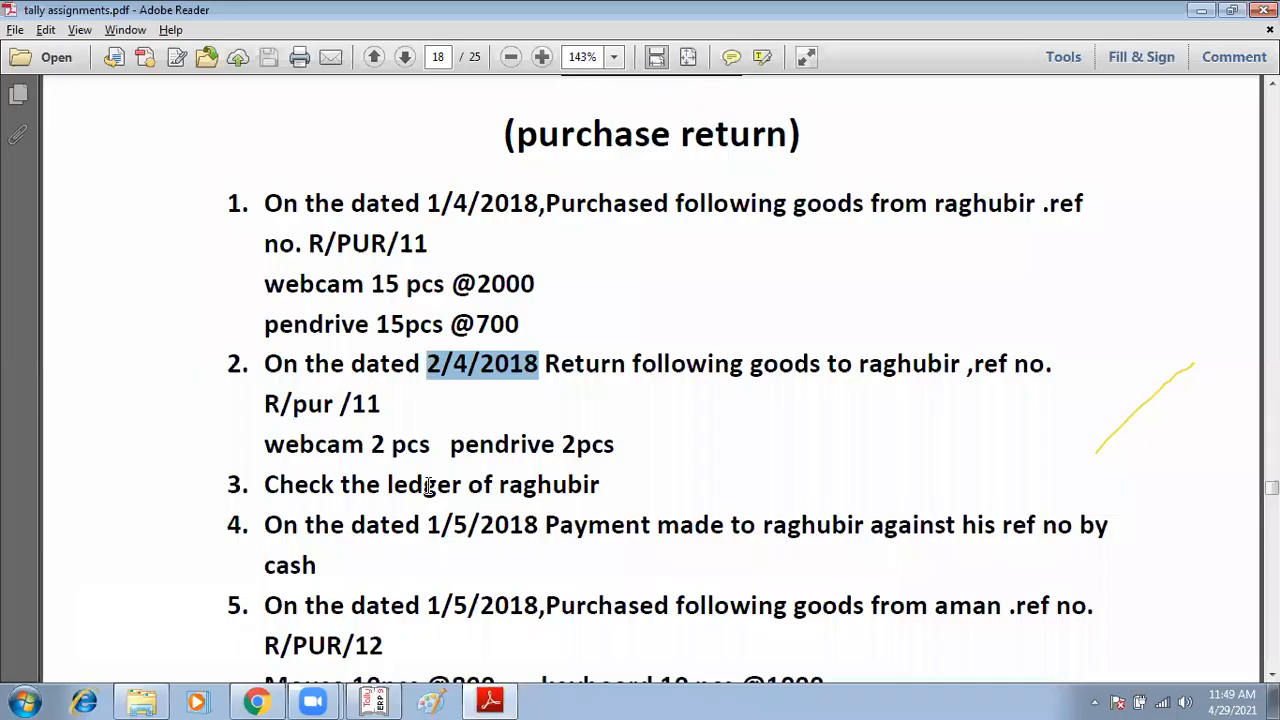
{"action": "key", "text": "alt+Tab"}
{"action": "type", "text": "P"}
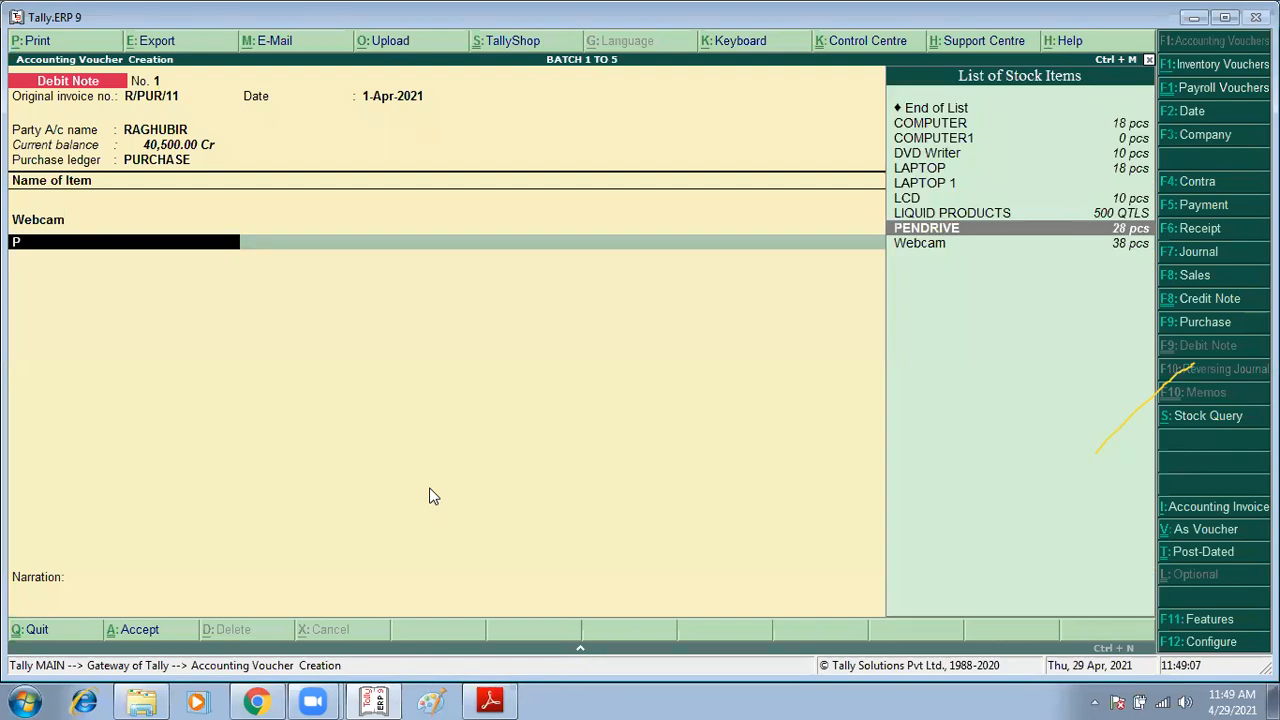
{"action": "key", "text": "Return"}
{"action": "key", "text": "Return"}
{"action": "type", "text": "2 pcs"}
{"action": "key", "text": "Return"}
{"action": "key", "text": "Return"}
{"action": "key", "text": "Return"}
Step: Close the item list and accept the debit note
{"action": "key", "text": "Return"}
{"action": "key", "text": "Return"}
{"action": "key", "text": "Return"}
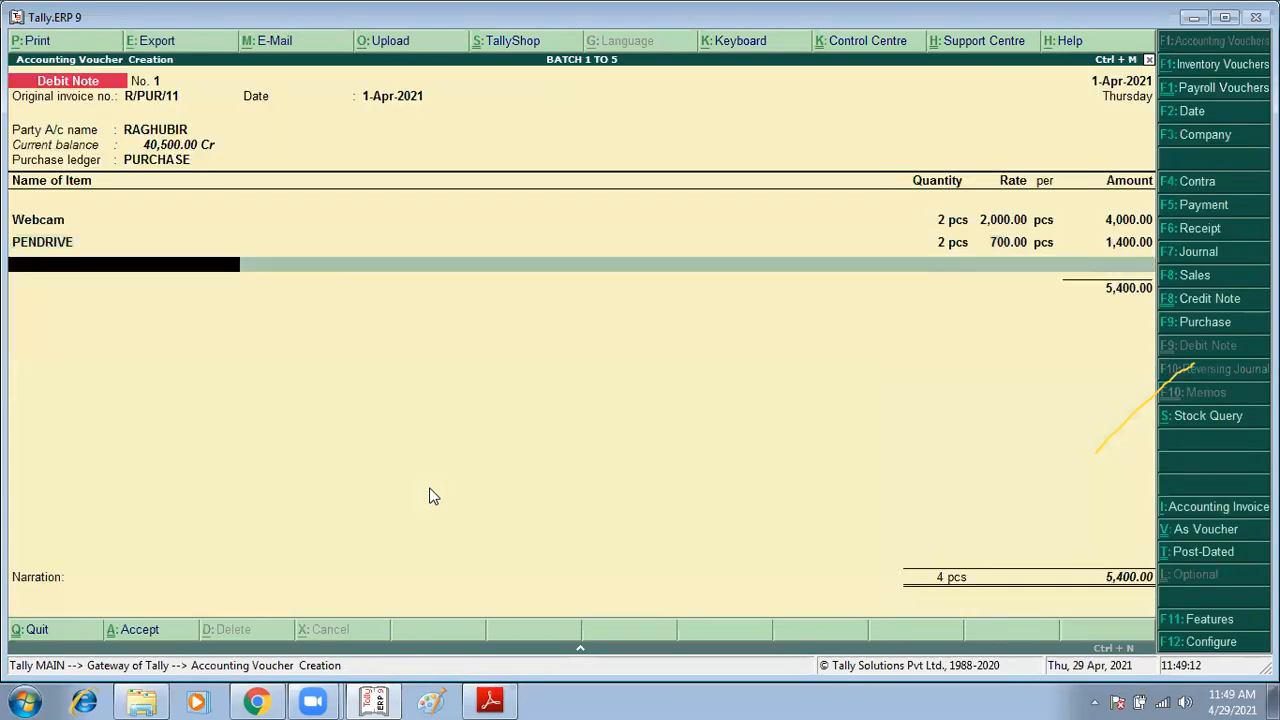
{"action": "key", "text": "Return"}
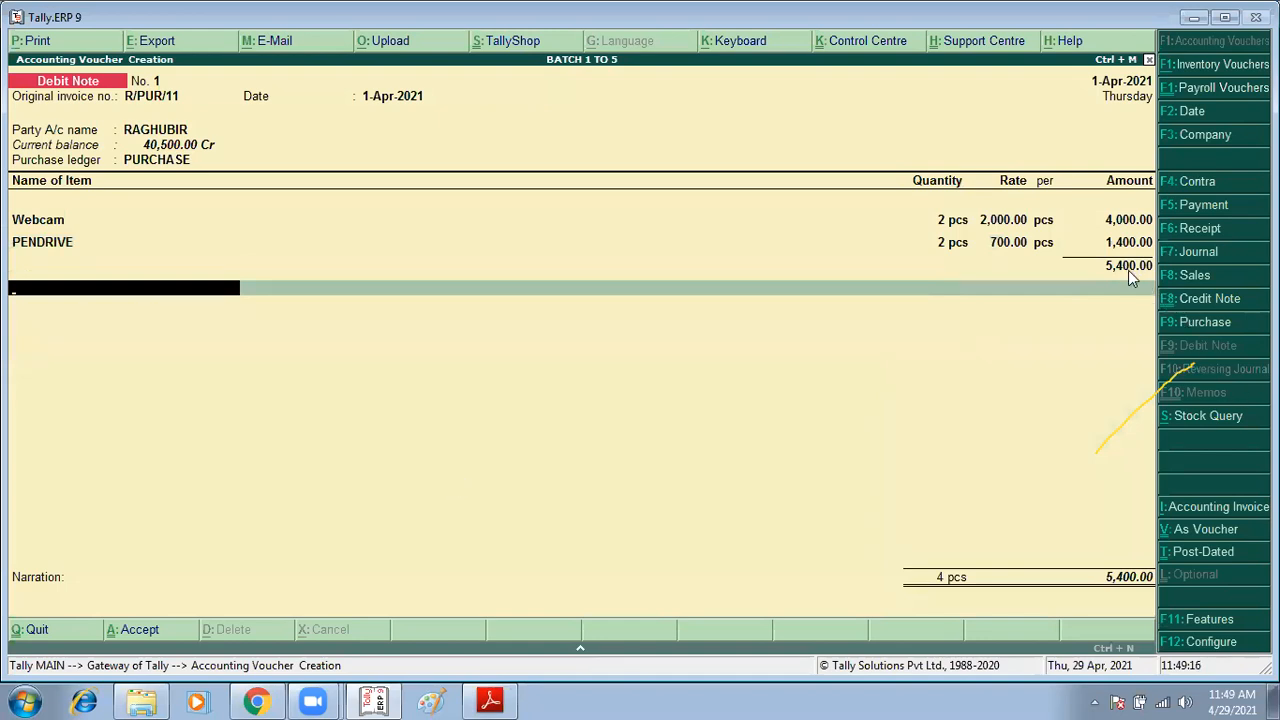
{"action": "key", "text": "Return"}
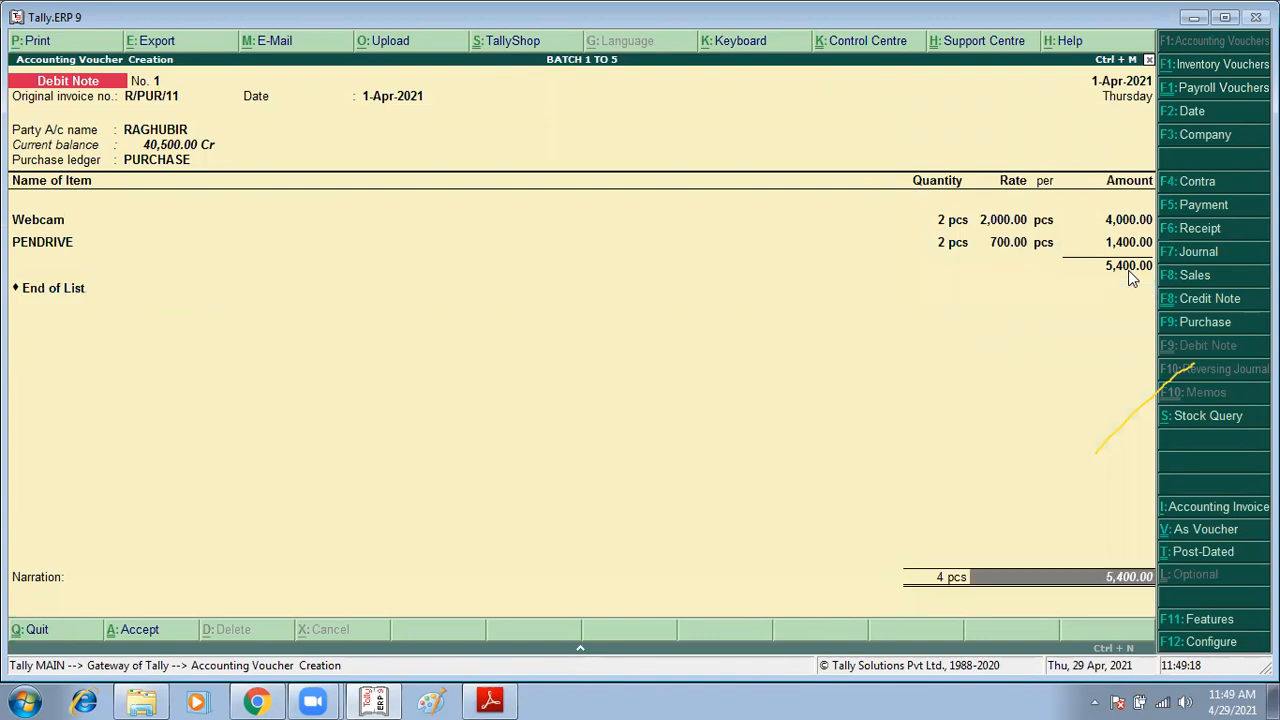
{"action": "key", "text": "Return"}
{"action": "key", "text": "Return"}
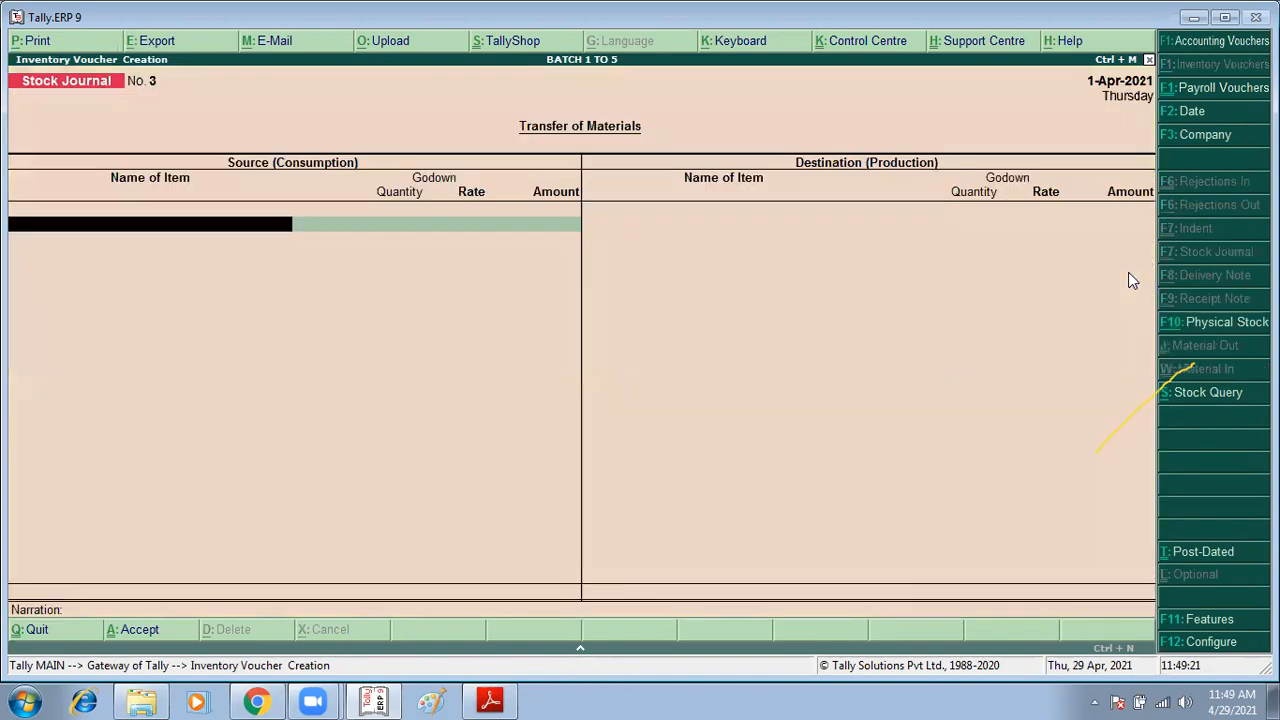
Step: Quit the empty stock journal and display RAGHUBIR's ledger vouchers report from Account Books
{"action": "key", "text": "alt+Tab"}
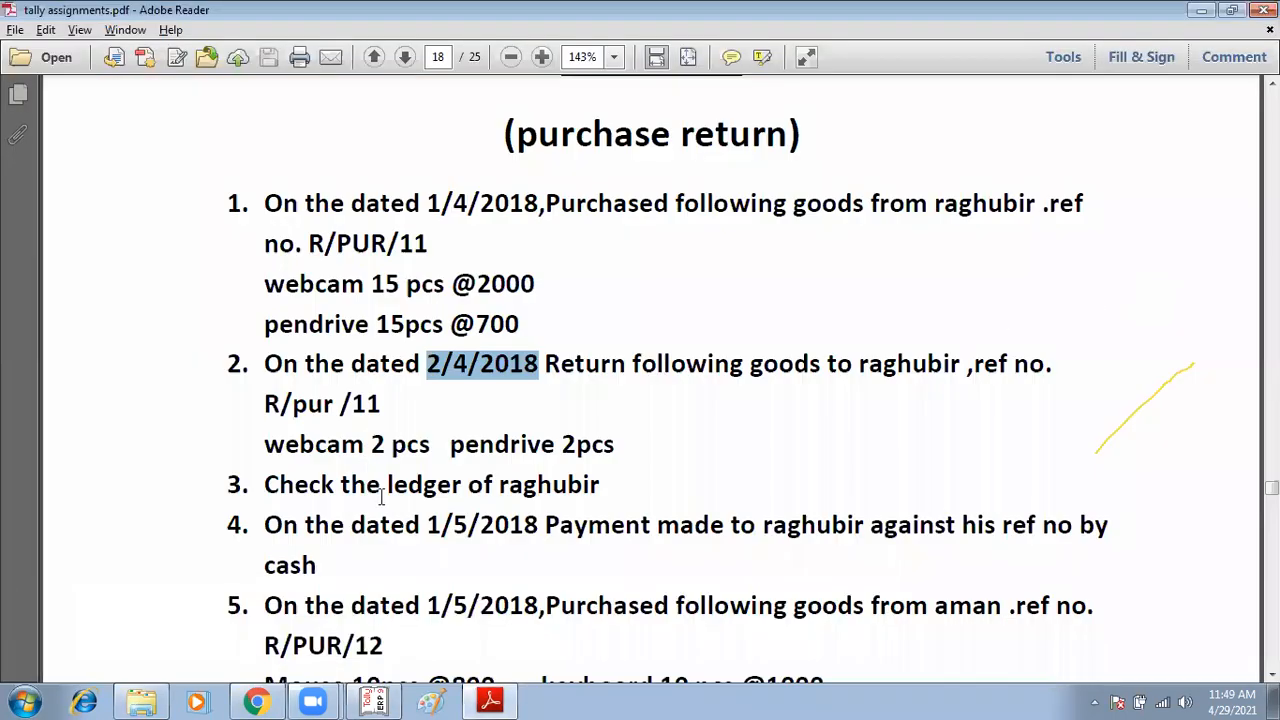
{"action": "left_click_drag", "start_coordinate": [490, 486], "coordinate": [604, 485]}
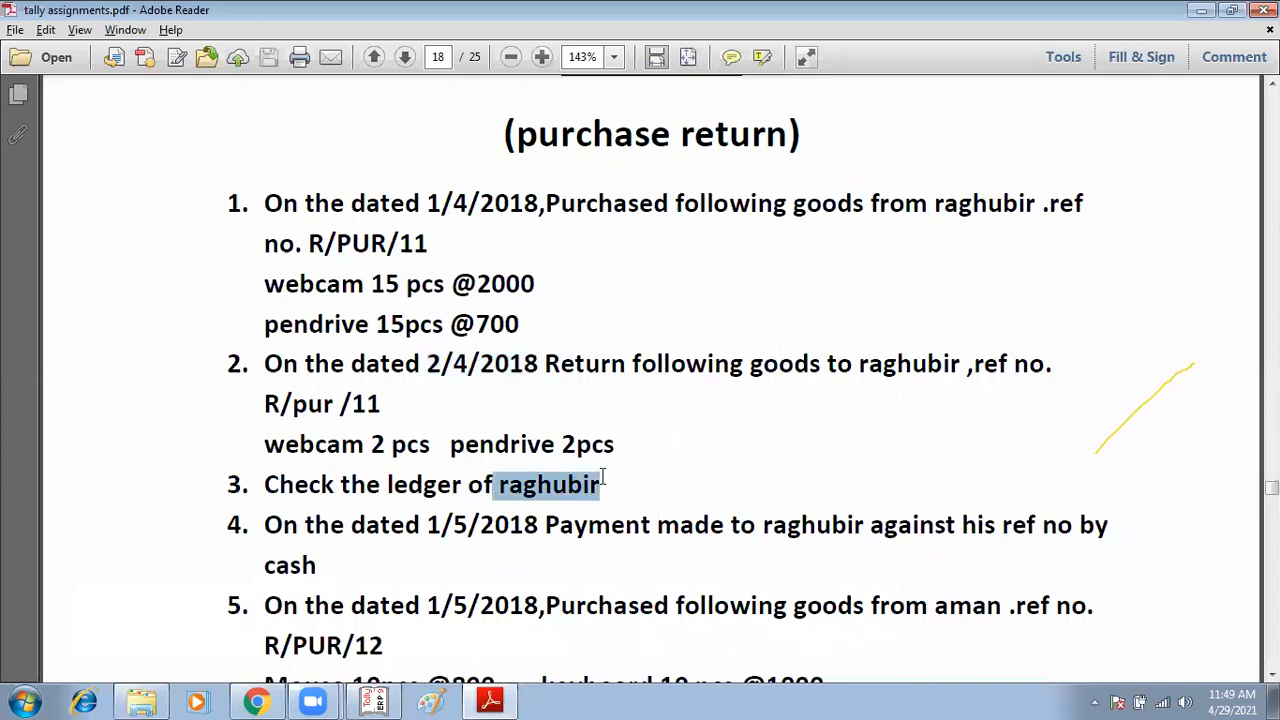
{"action": "key", "text": "alt+Tab"}
{"action": "key", "text": "Escape"}
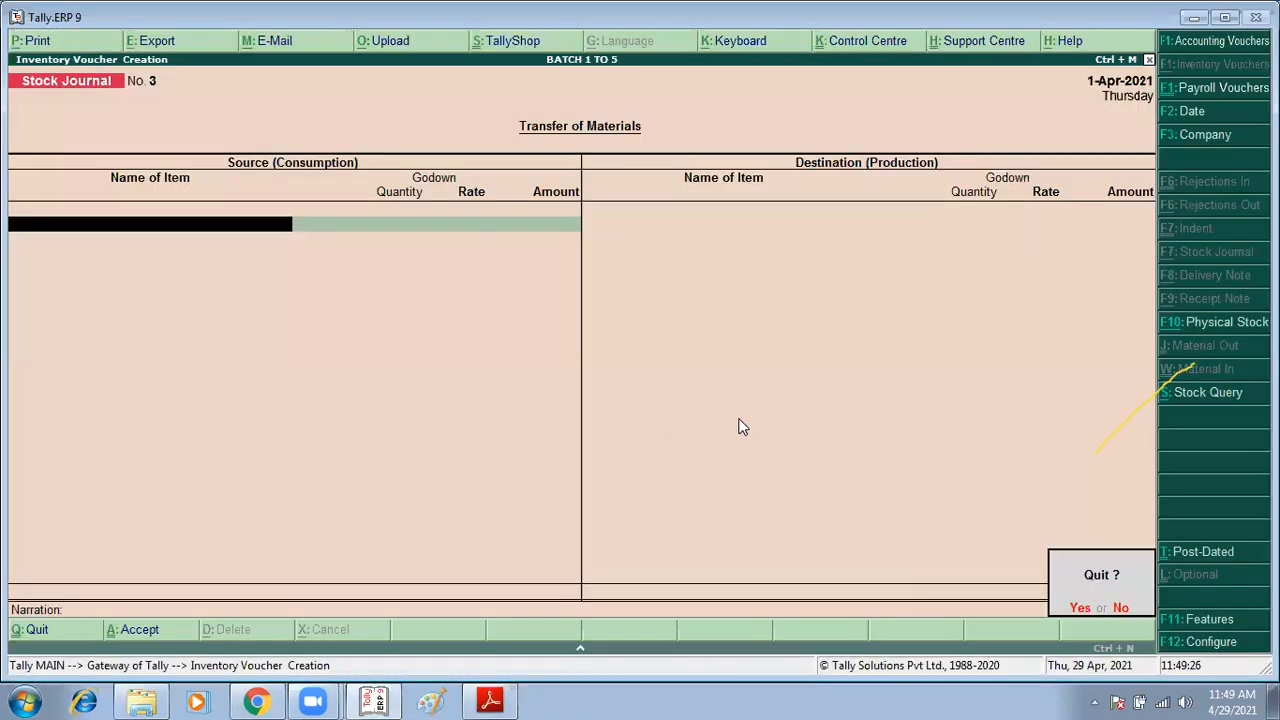
{"action": "key", "text": "Return"}
{"action": "key", "text": "Down"}
{"action": "key", "text": "Down"}
{"action": "key", "text": "Down"}
{"action": "key", "text": "Down"}
{"action": "key", "text": "Down"}
{"action": "key", "text": "Down"}
{"action": "key", "text": "Down"}
{"action": "key", "text": "Down"}
{"action": "key", "text": "Return"}
{"action": "key", "text": "Down"}
{"action": "key", "text": "Down"}
{"action": "key", "text": "Return"}
{"action": "key", "text": "Down"}
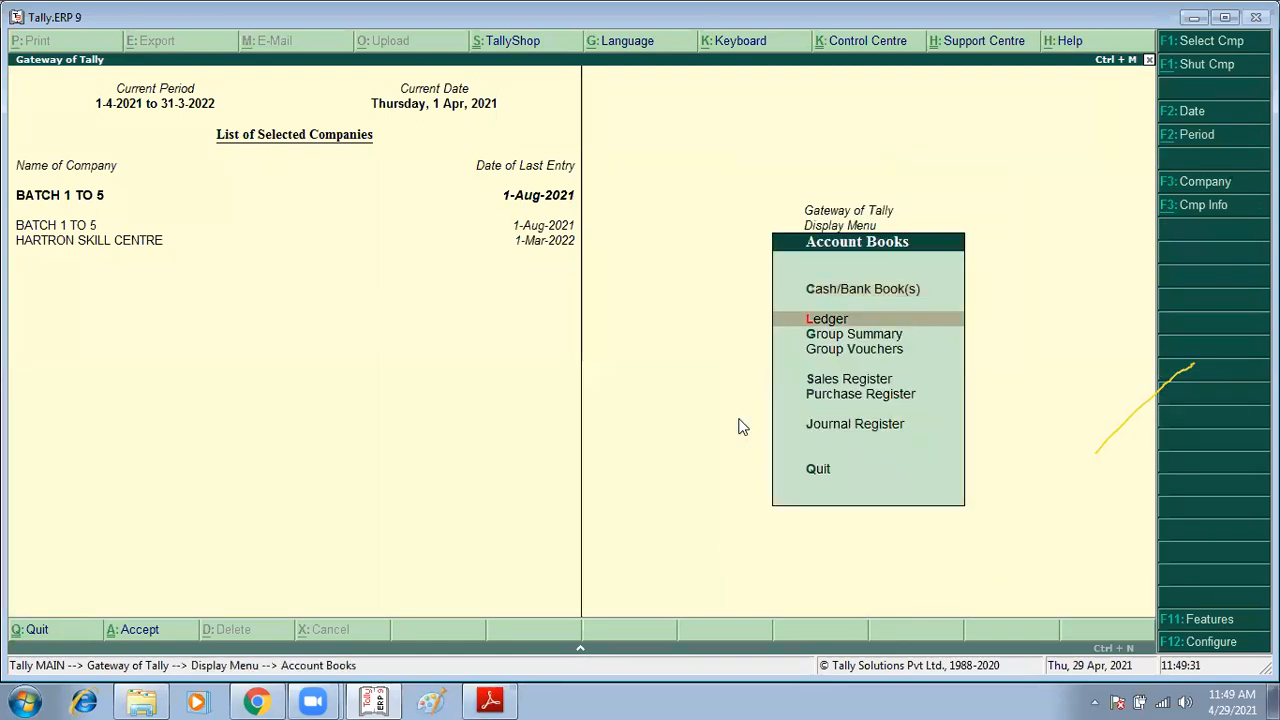
{"action": "key", "text": "Return"}
{"action": "type", "text": "r"}
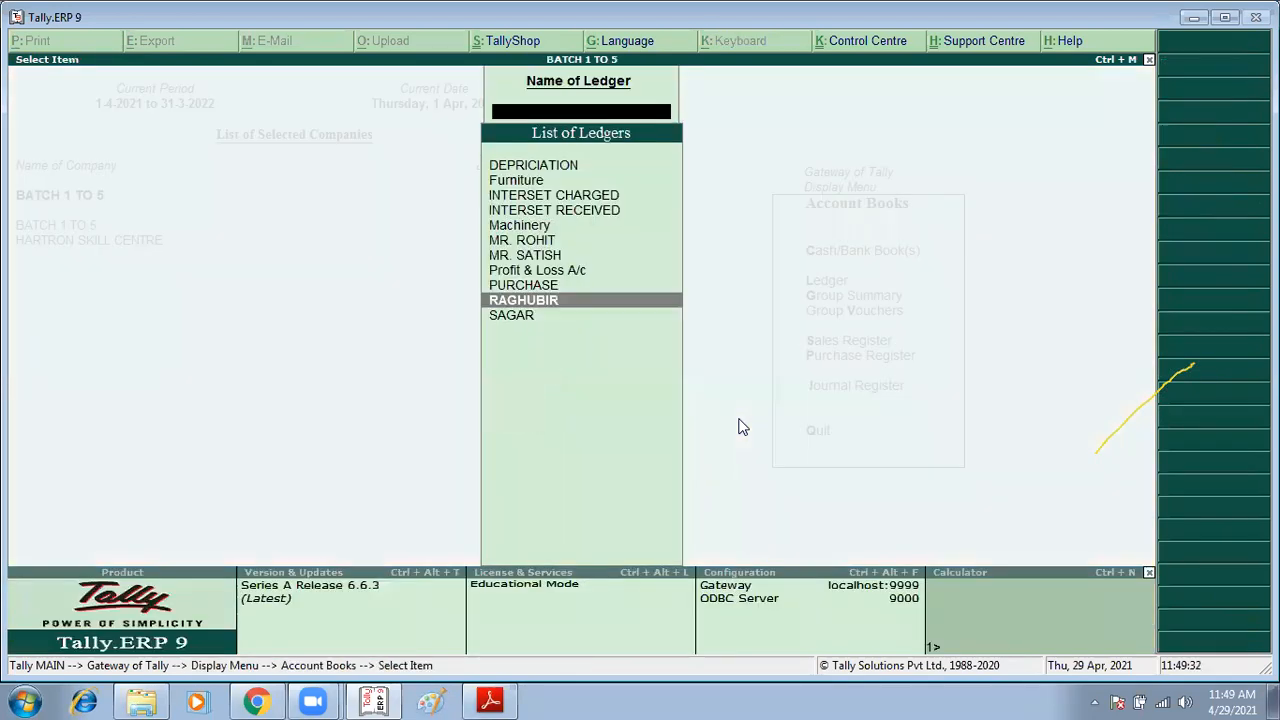
{"action": "key", "text": "Return"}
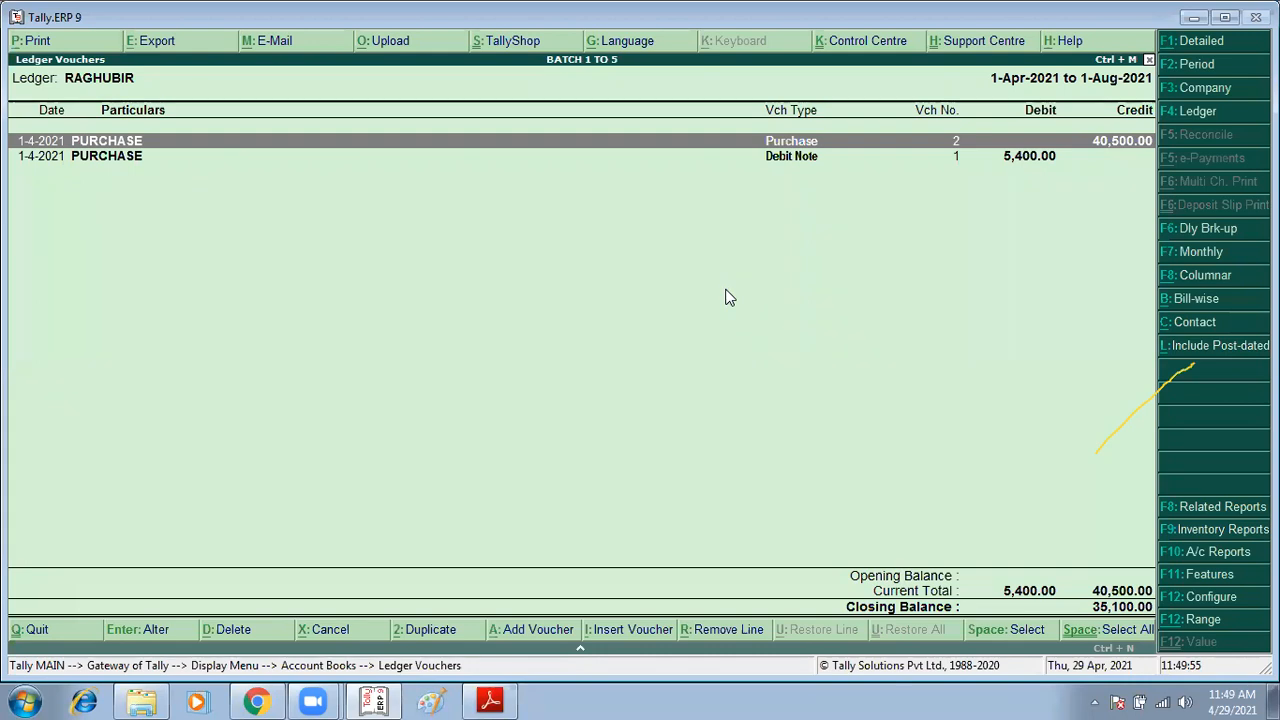
Step: Start a Payment voucher and select RAGHUBIR as the debit ledger
{"action": "key", "text": "Escape"}
{"action": "key", "text": "Escape"}
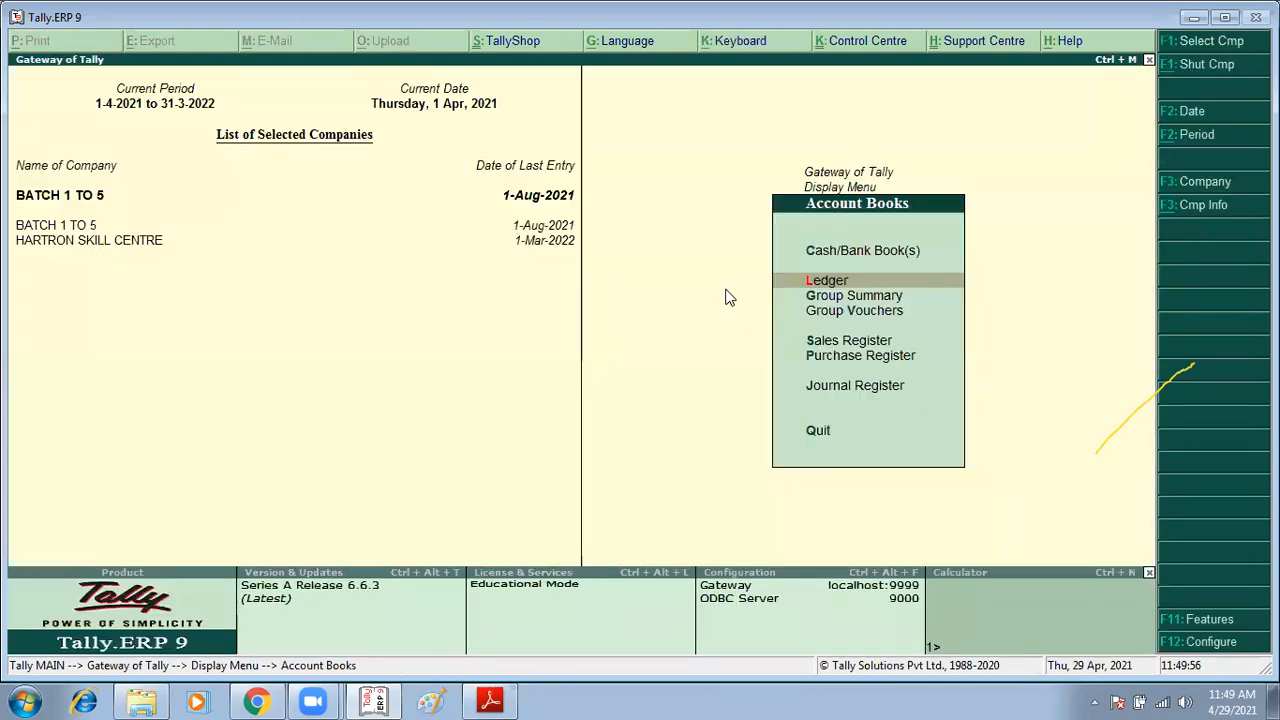
{"action": "key", "text": "Escape"}
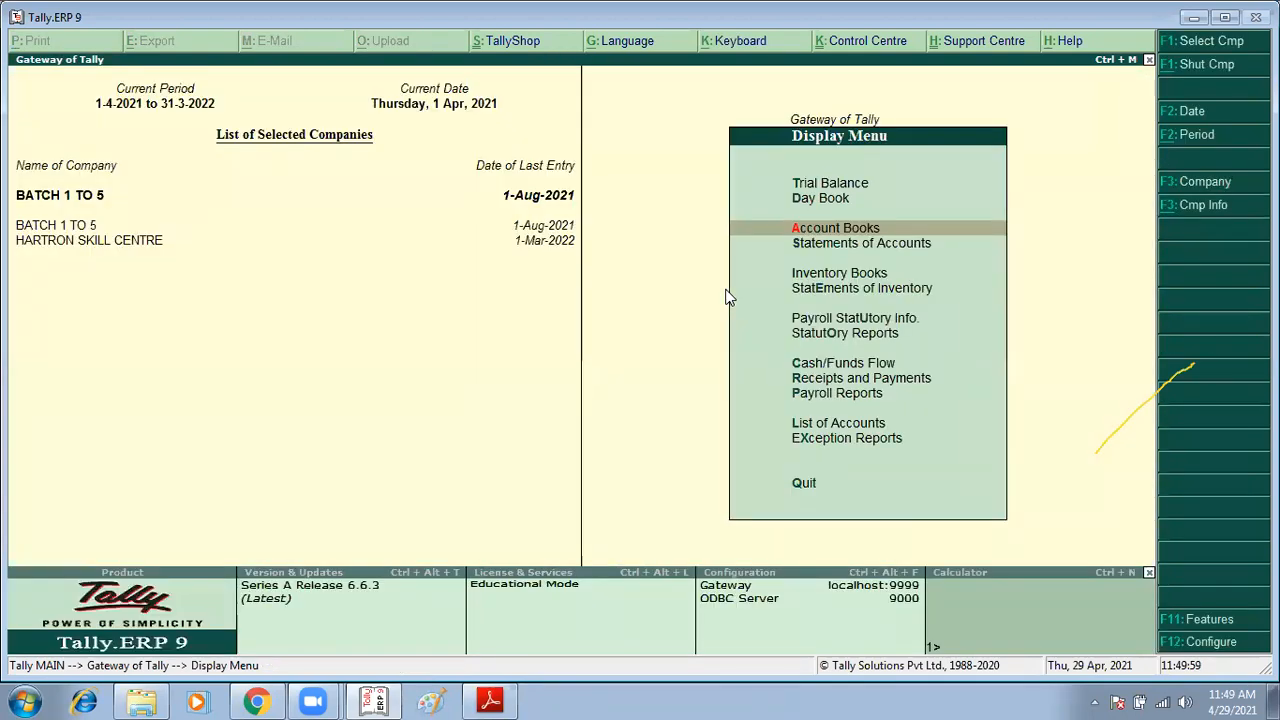
{"action": "key", "text": "Escape"}
{"action": "key", "text": "Up"}
{"action": "key", "text": "Up"}
{"action": "key", "text": "Up"}
{"action": "key", "text": "Up"}
{"action": "key", "text": "Up"}
{"action": "key", "text": "Up"}
{"action": "key", "text": "Up"}
{"action": "key", "text": "Up"}
{"action": "key", "text": "Up"}
{"action": "key", "text": "Up"}
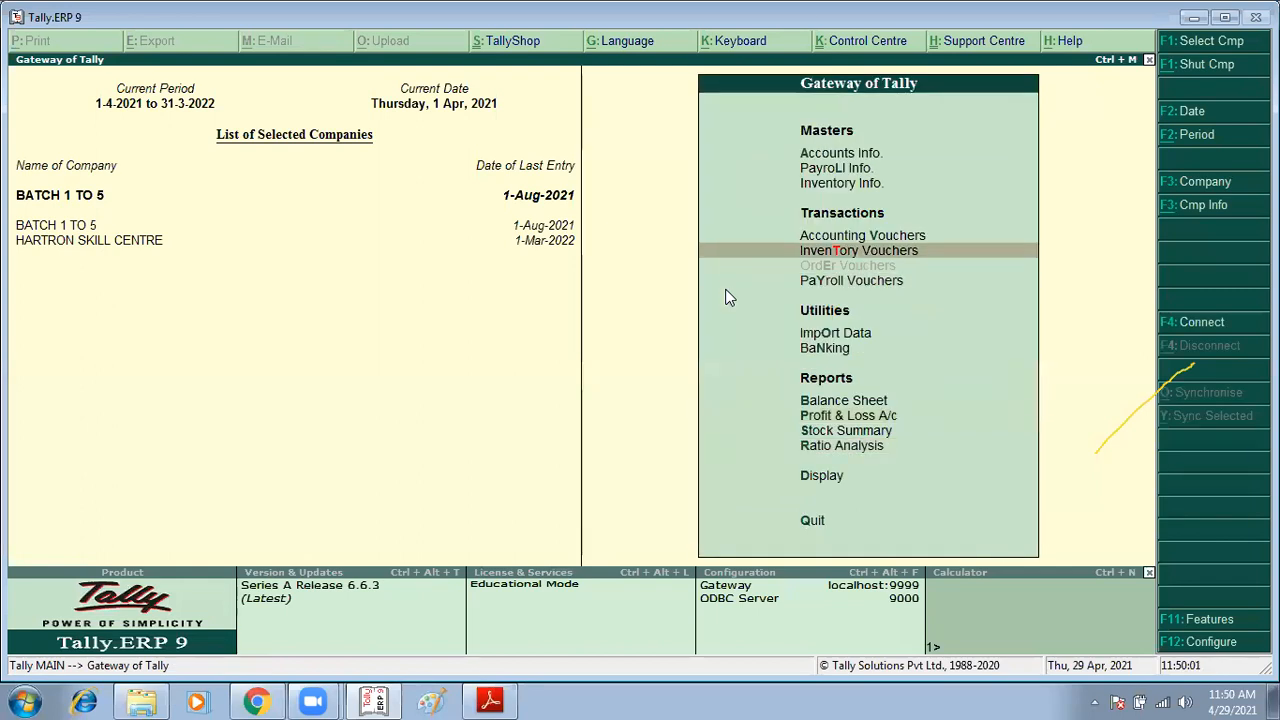
{"action": "key", "text": "Return"}
{"action": "key", "text": "alt+Tab"}
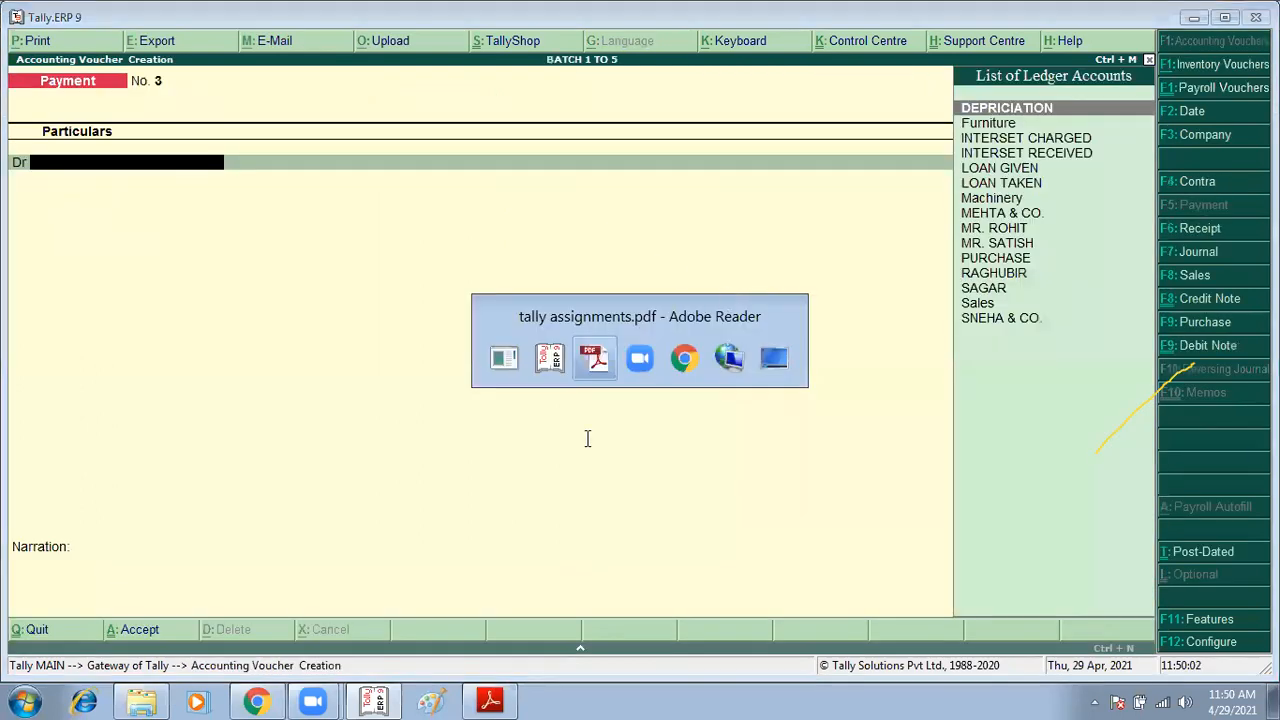
{"action": "scroll", "coordinate": [510, 450], "scroll_direction": "down", "scroll_amount": 2}
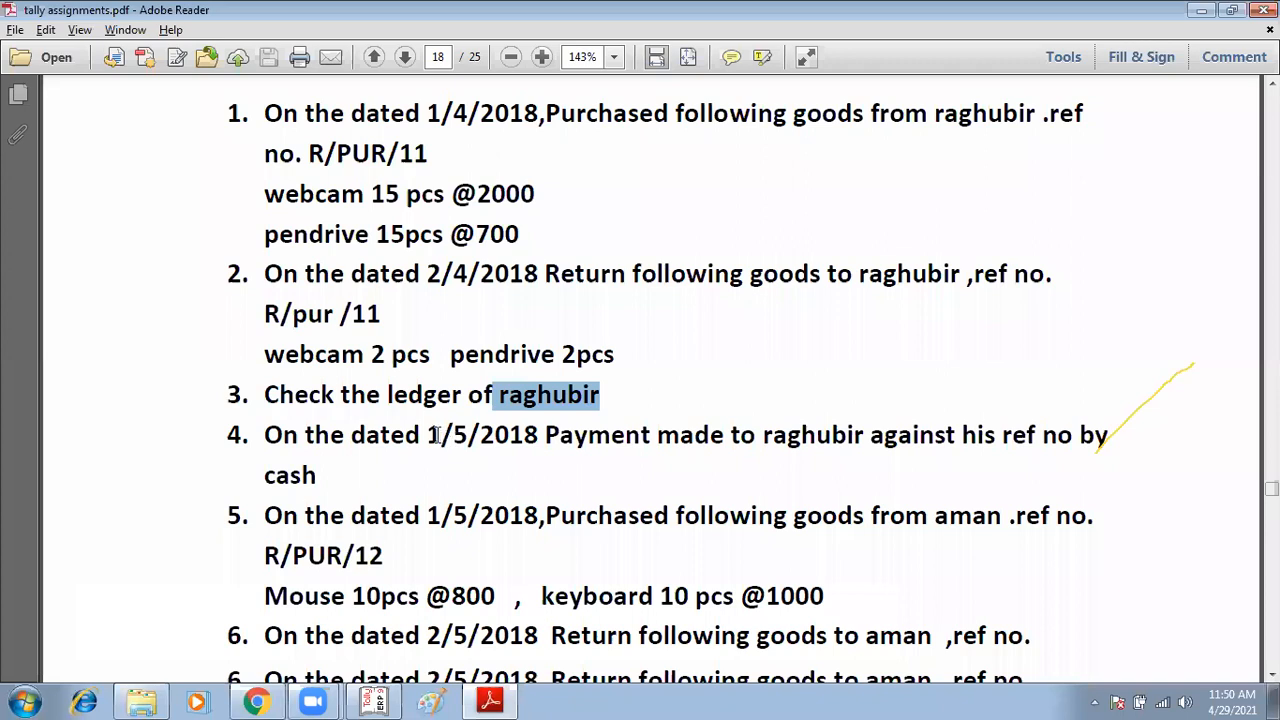
{"action": "left_click_drag", "start_coordinate": [514, 435], "coordinate": [548, 435]}
{"action": "left_click_drag", "start_coordinate": [800, 436], "coordinate": [1110, 442]}
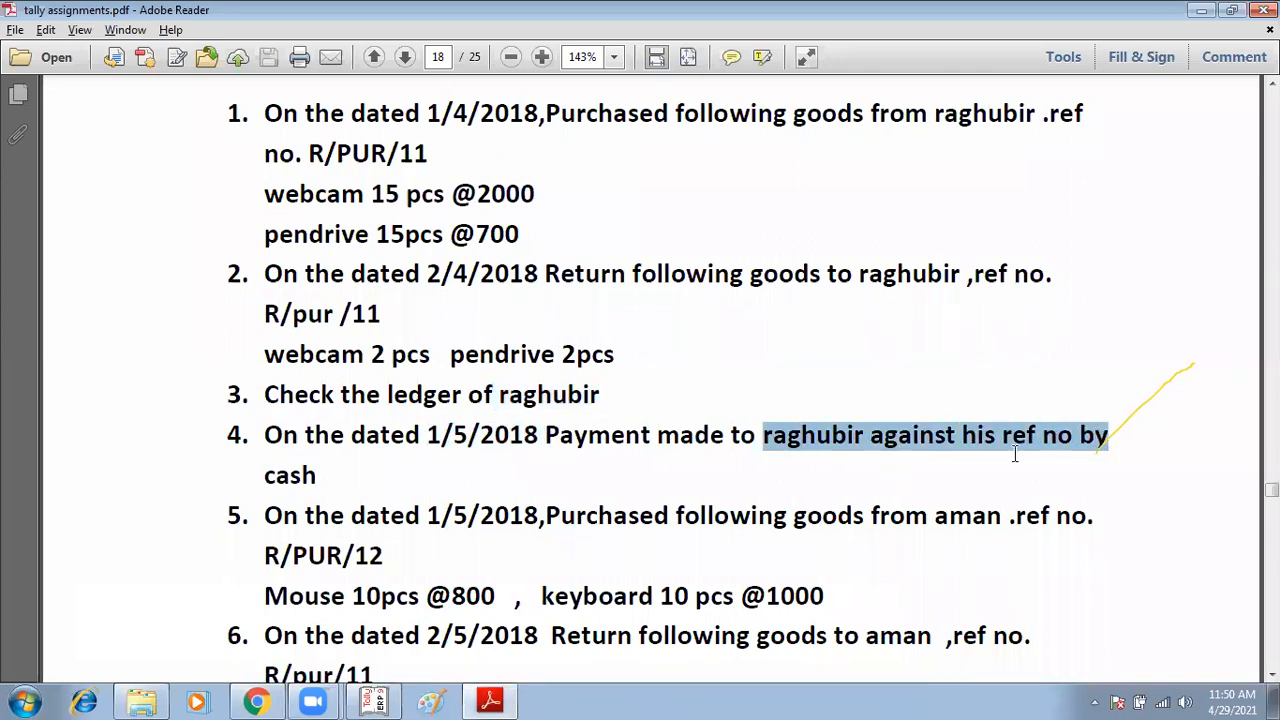
{"action": "left_click", "coordinate": [300, 470]}
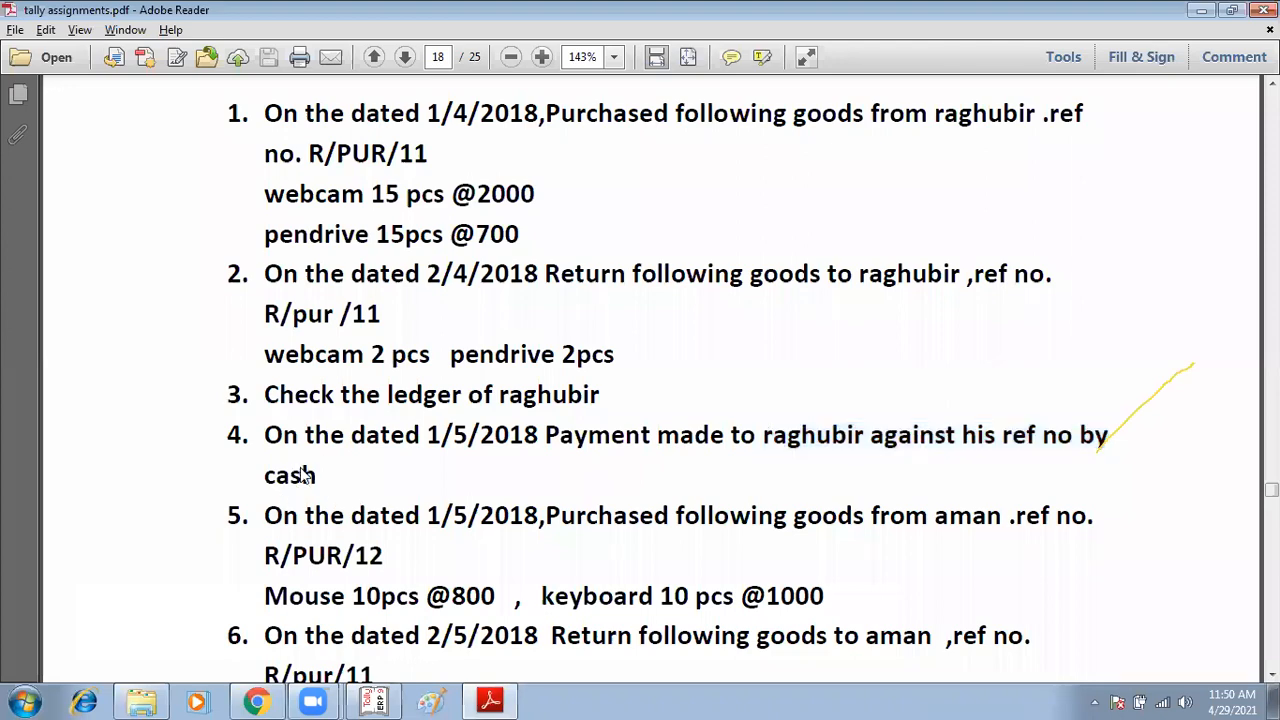
{"action": "key", "text": "alt+Tab"}
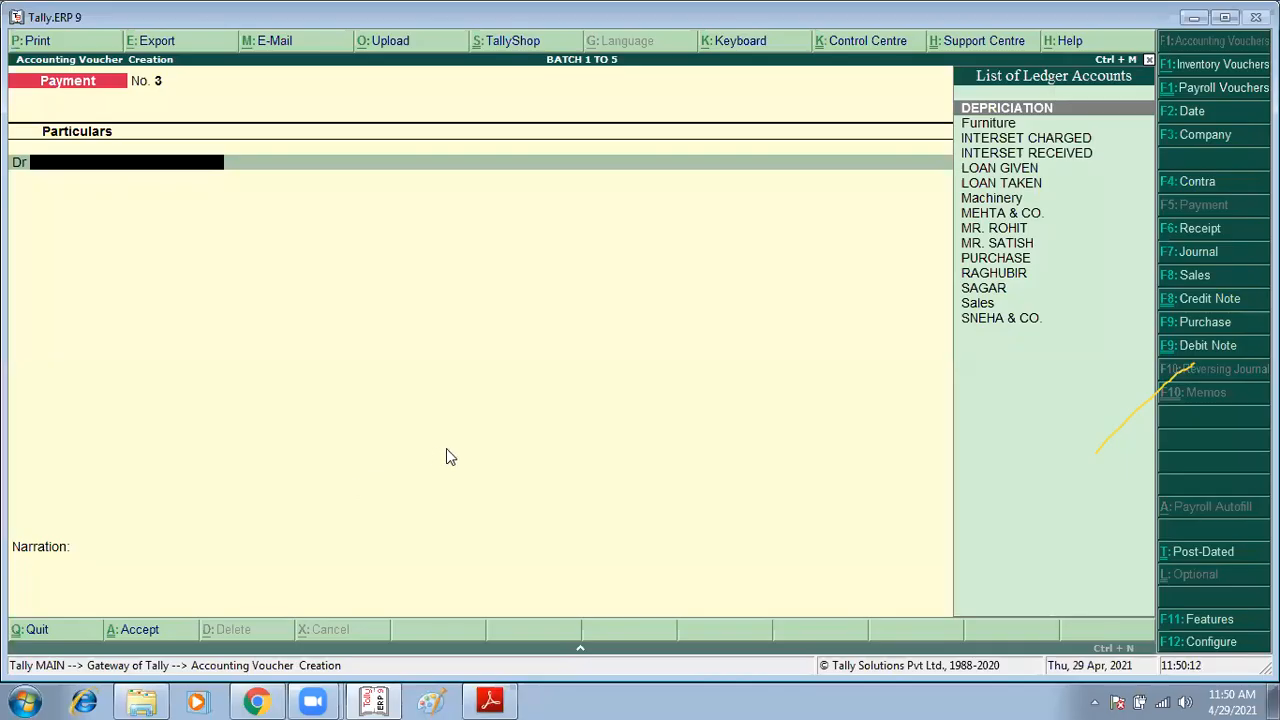
{"action": "type", "text": "RA"}
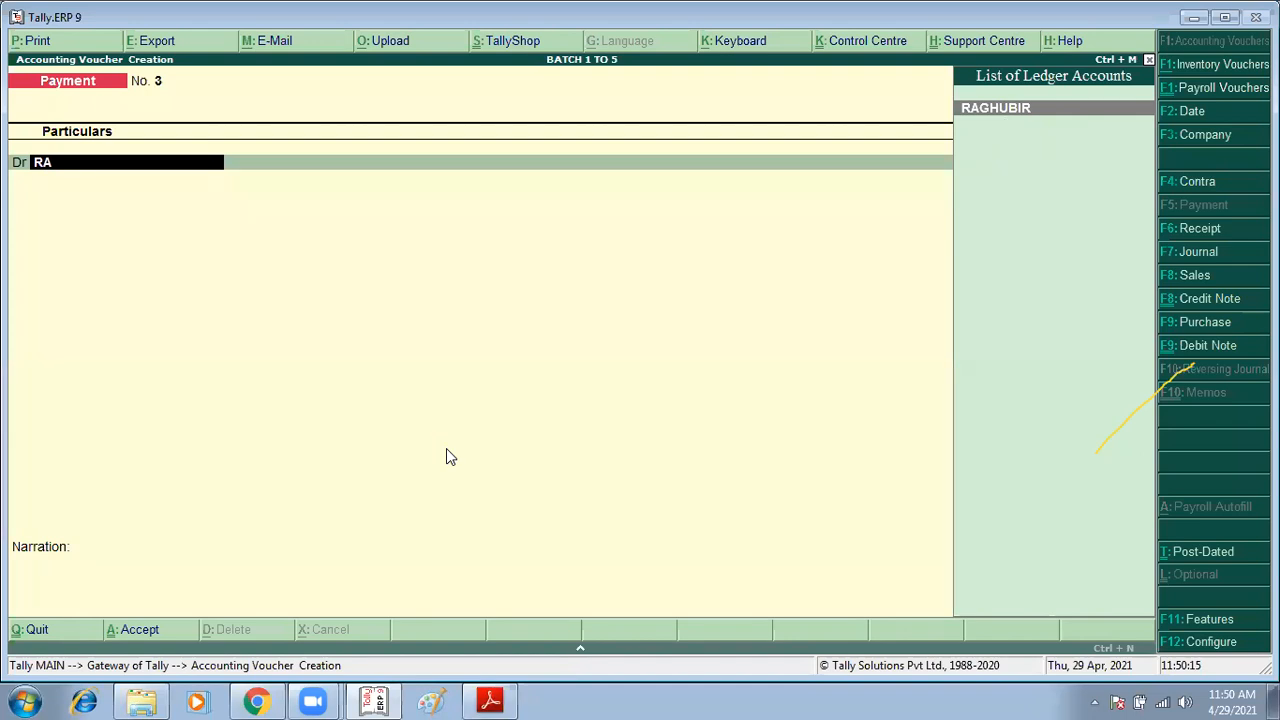
{"action": "key", "text": "Return"}
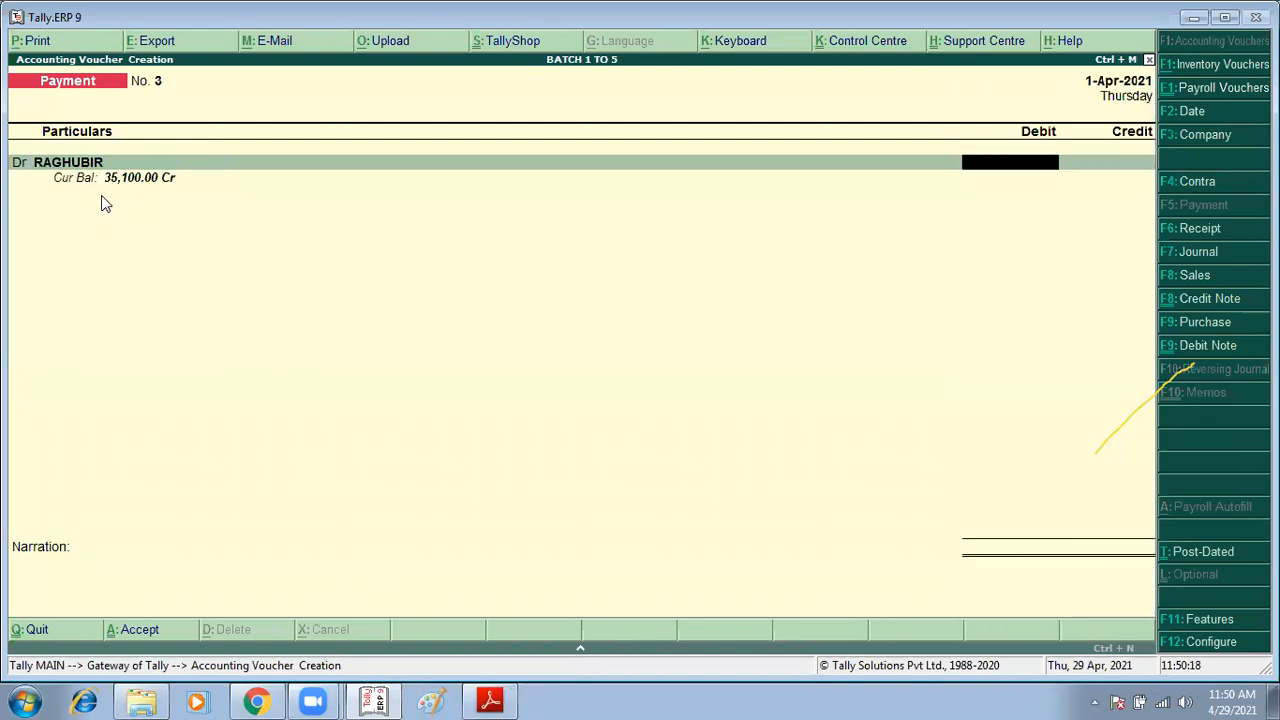
Step: Enter 35,100 for RAGHUBIR and settle it against references 1 and R/PUR/11
{"action": "type", "text": "35100"}
{"action": "key", "text": "Return"}
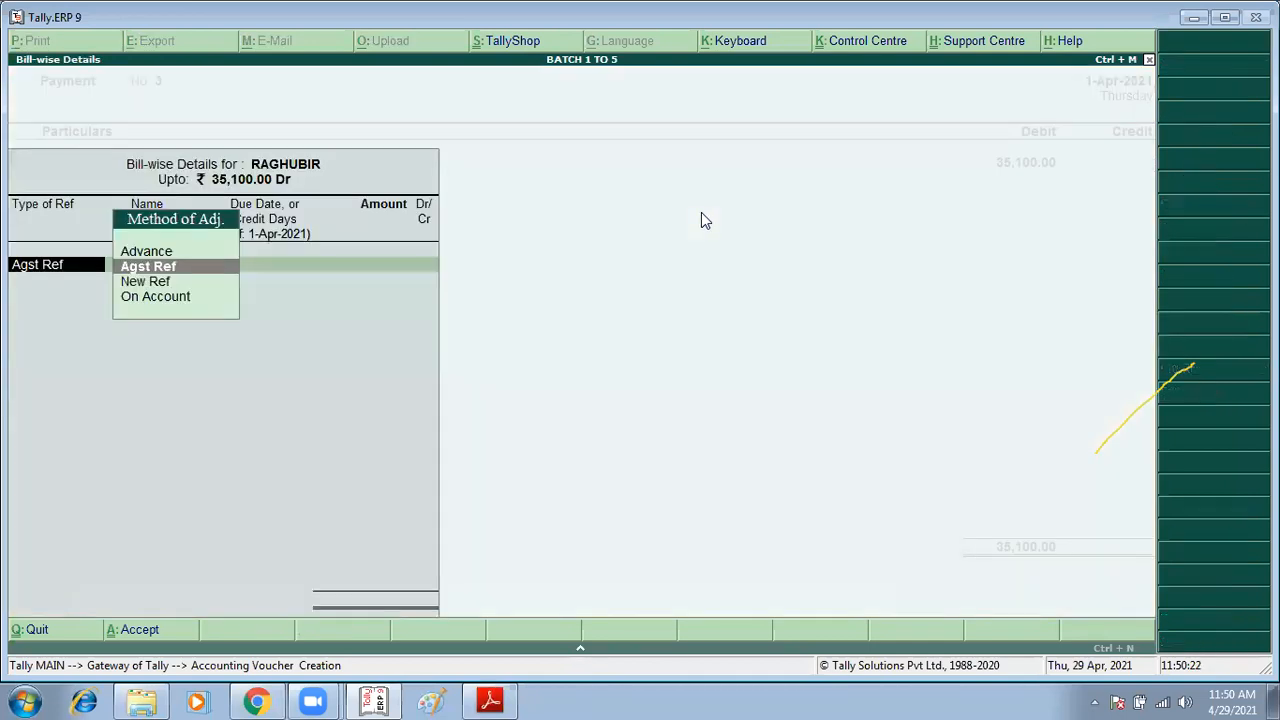
{"action": "key", "text": "Return"}
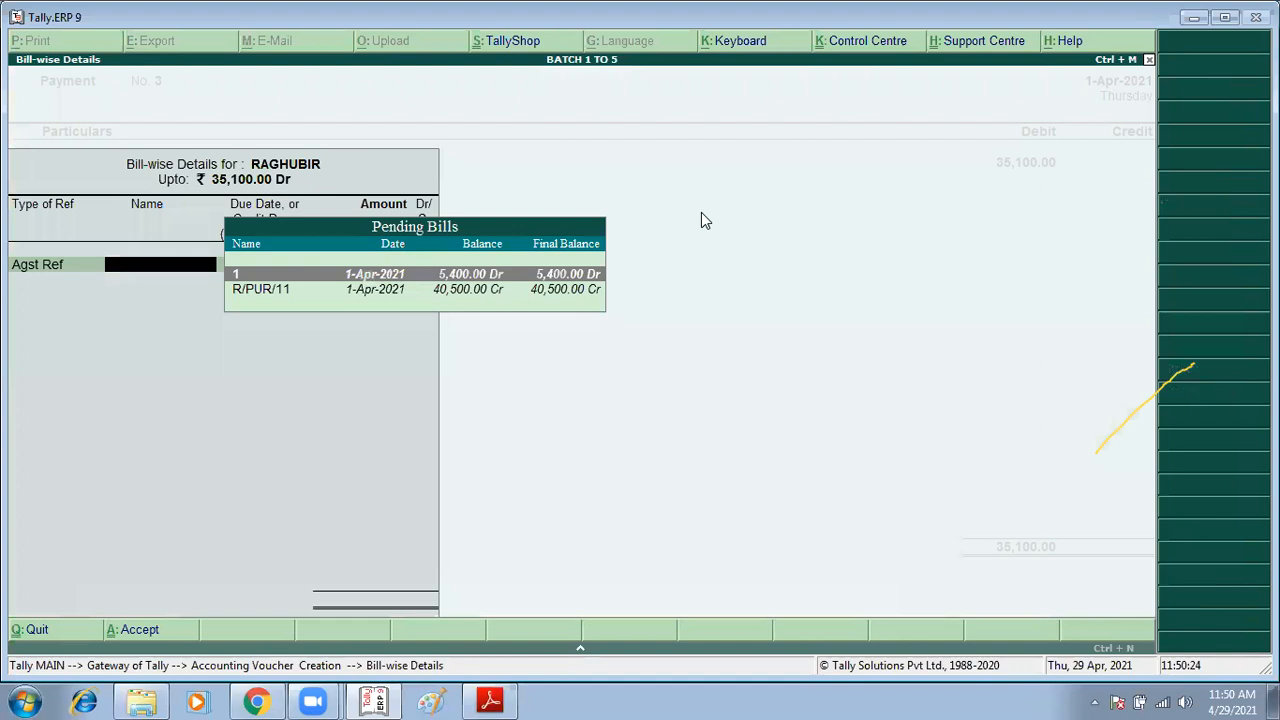
{"action": "key", "text": "Return"}
{"action": "key", "text": "Return"}
{"action": "key", "text": "Return"}
{"action": "key", "text": "Return"}
{"action": "key", "text": "Return"}
{"action": "key", "text": "Return"}
{"action": "key", "text": "Return"}
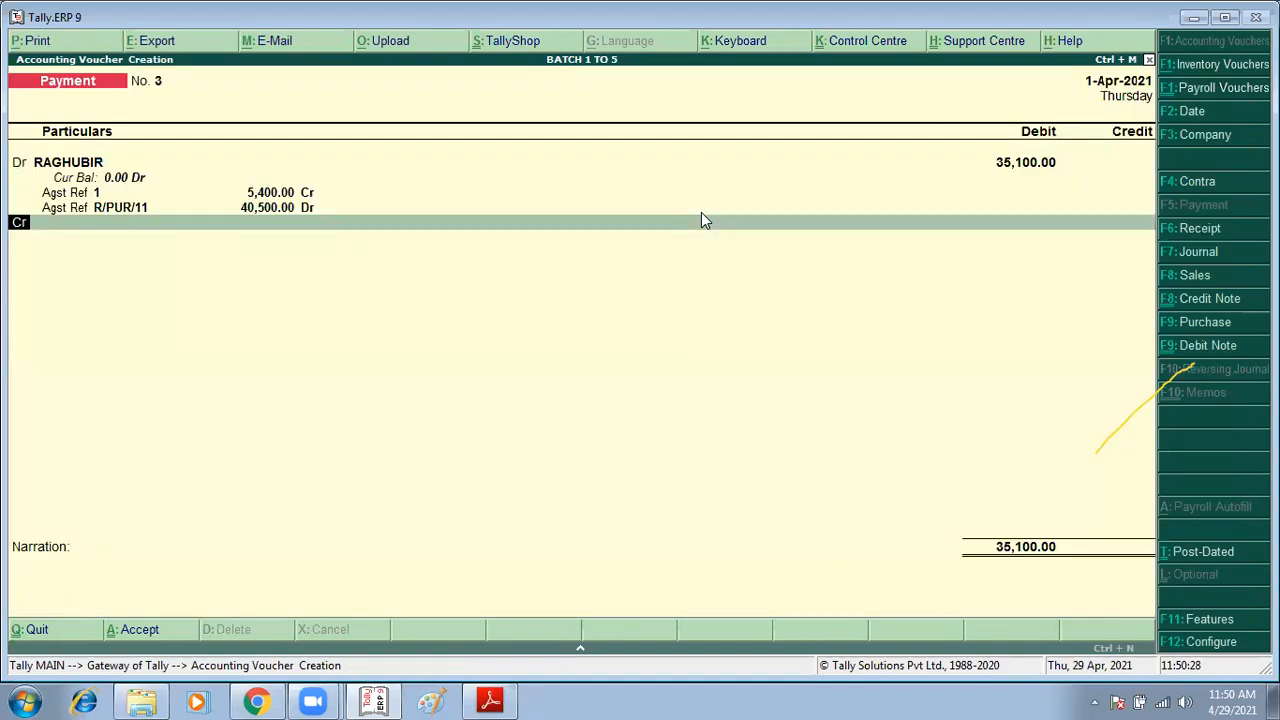
Step: Credit Cash for the same amount and accept the payment voucher
{"action": "type", "text": "cas"}
{"action": "key", "text": "Return"}
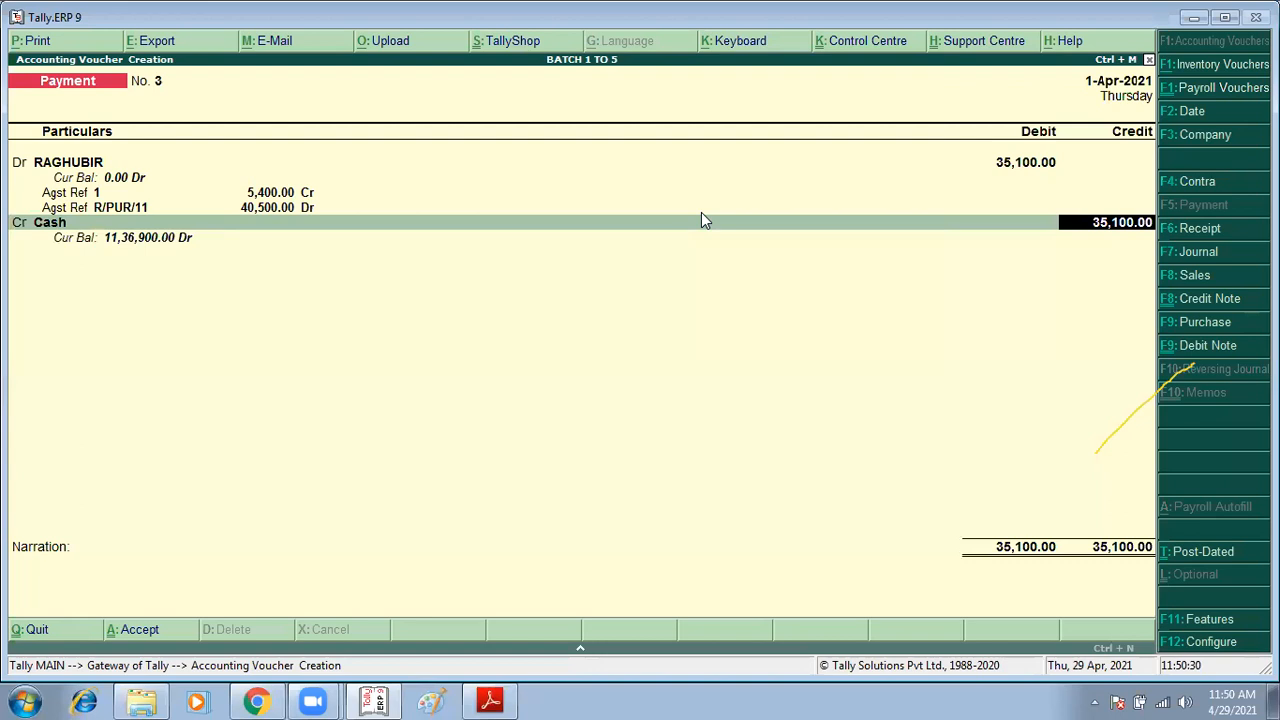
{"action": "key", "text": "Return"}
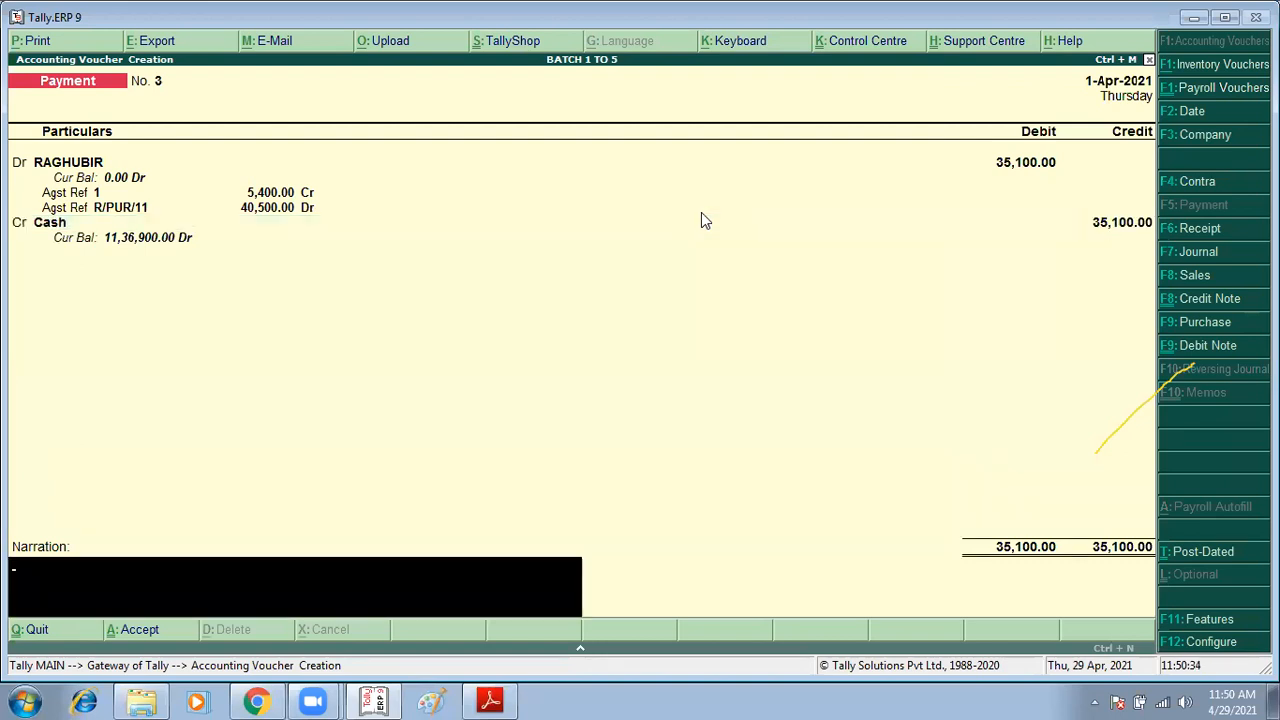
{"action": "key", "text": "Return"}
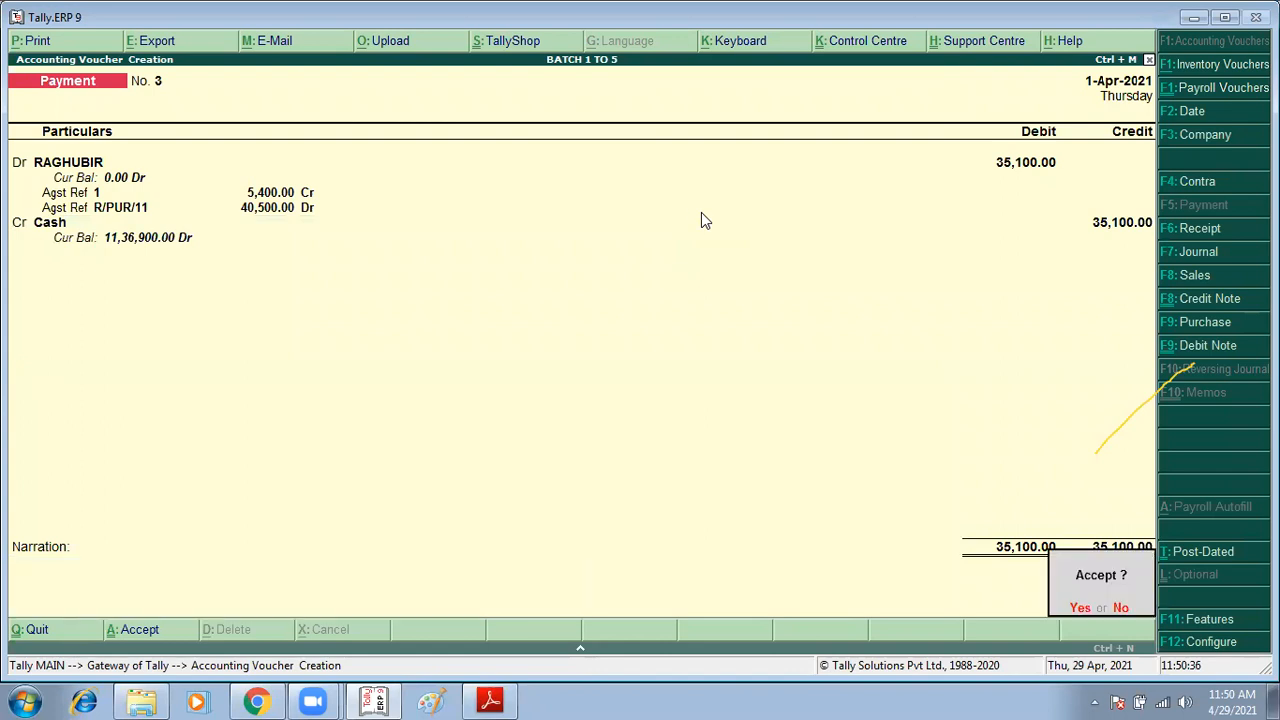
{"action": "key", "text": "Return"}
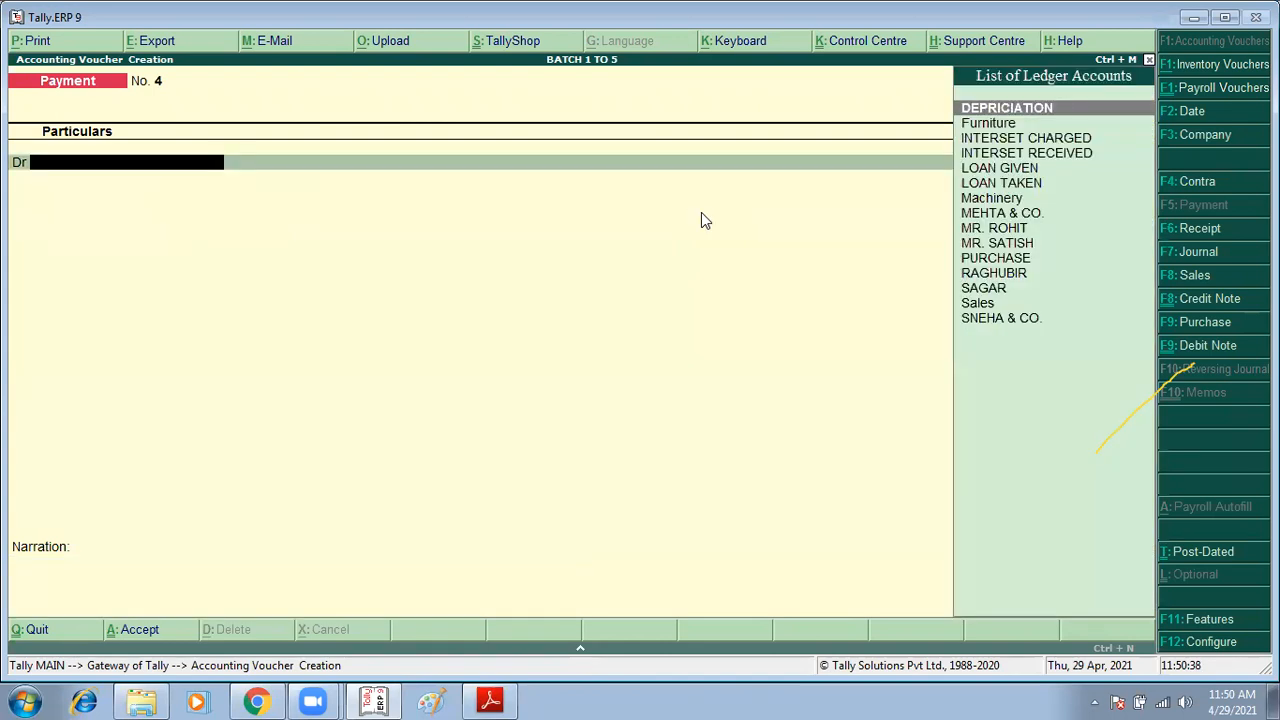
Step: Reopen the saved payment voucher, change its date to 1-5, and accept it
{"action": "key", "text": "Page_Up"}
{"action": "key", "text": "F2"}
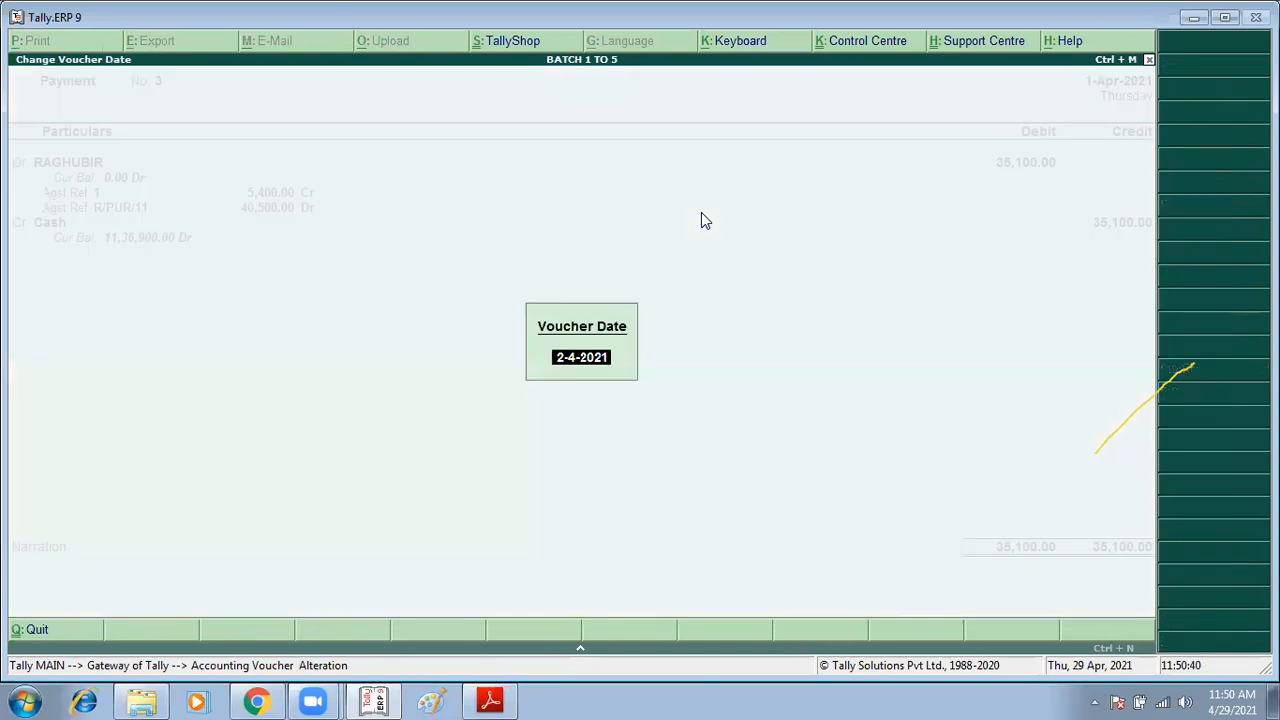
{"action": "type", "text": "1/5"}
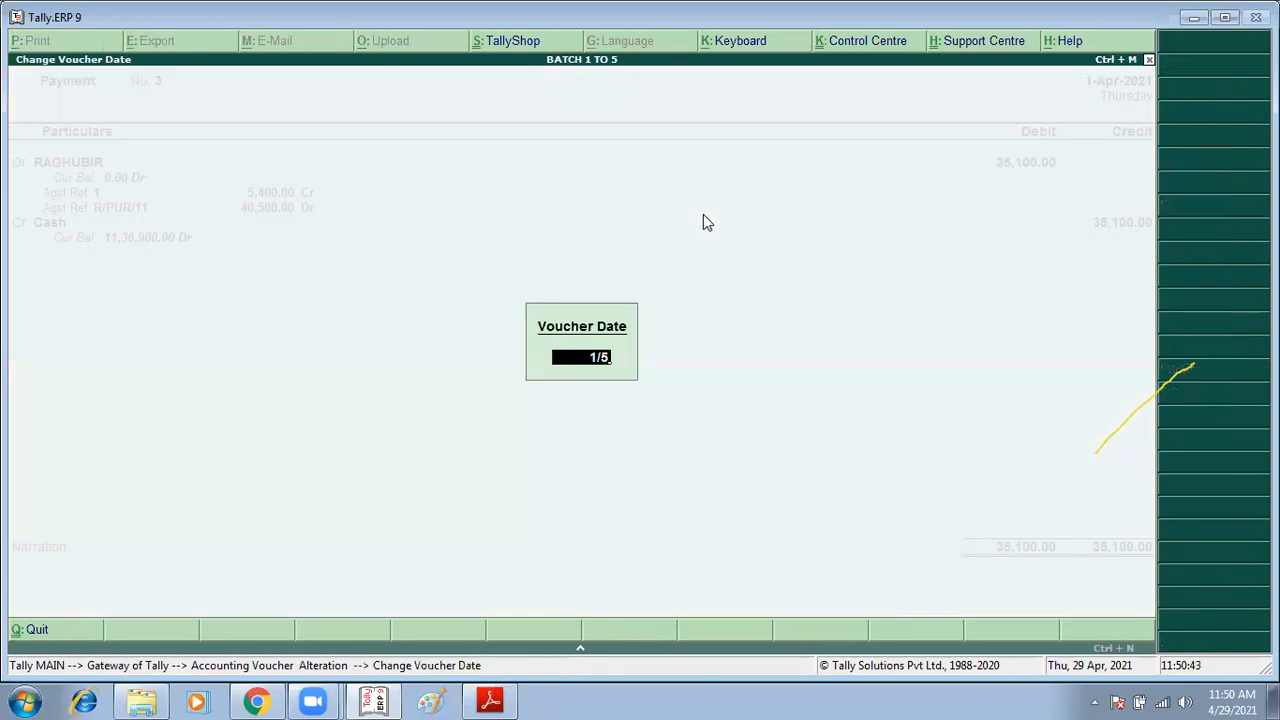
{"action": "key", "text": "Return"}
{"action": "key", "text": "ctrl+a"}
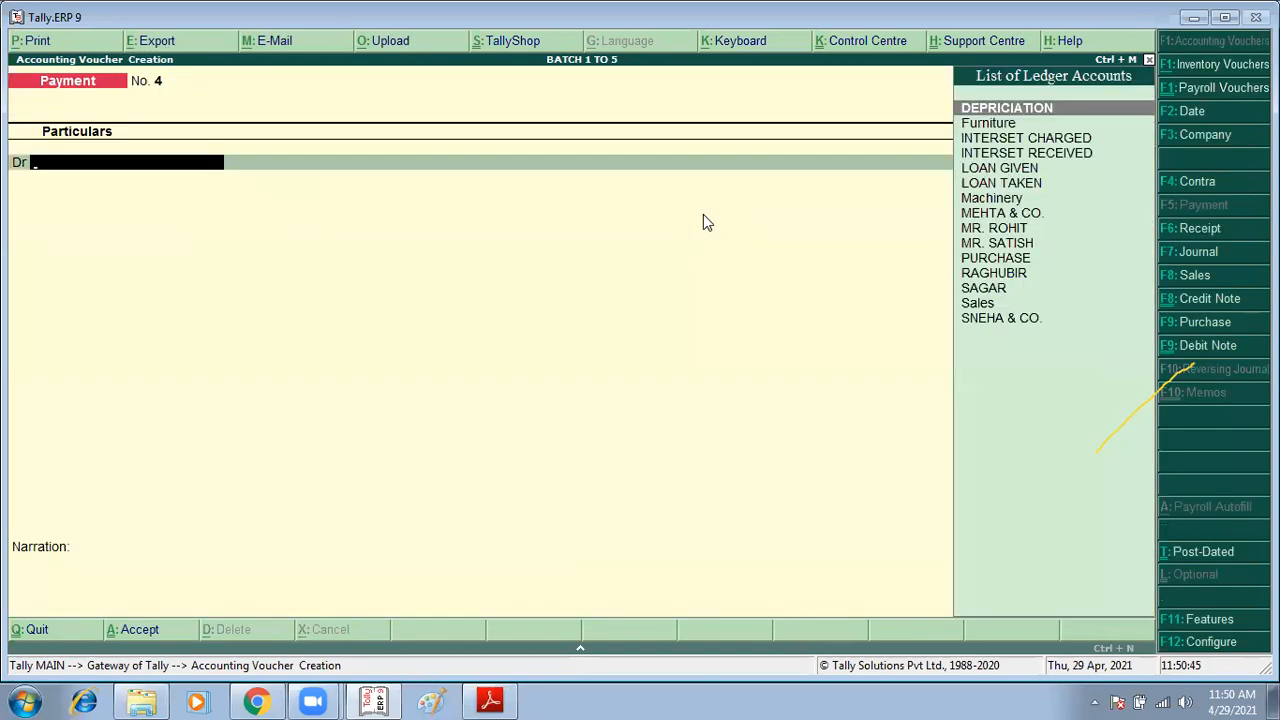
Step: Read Aman's purchase, return and payment exercises in the assignment PDF
{"action": "key", "text": "alt+Tab"}
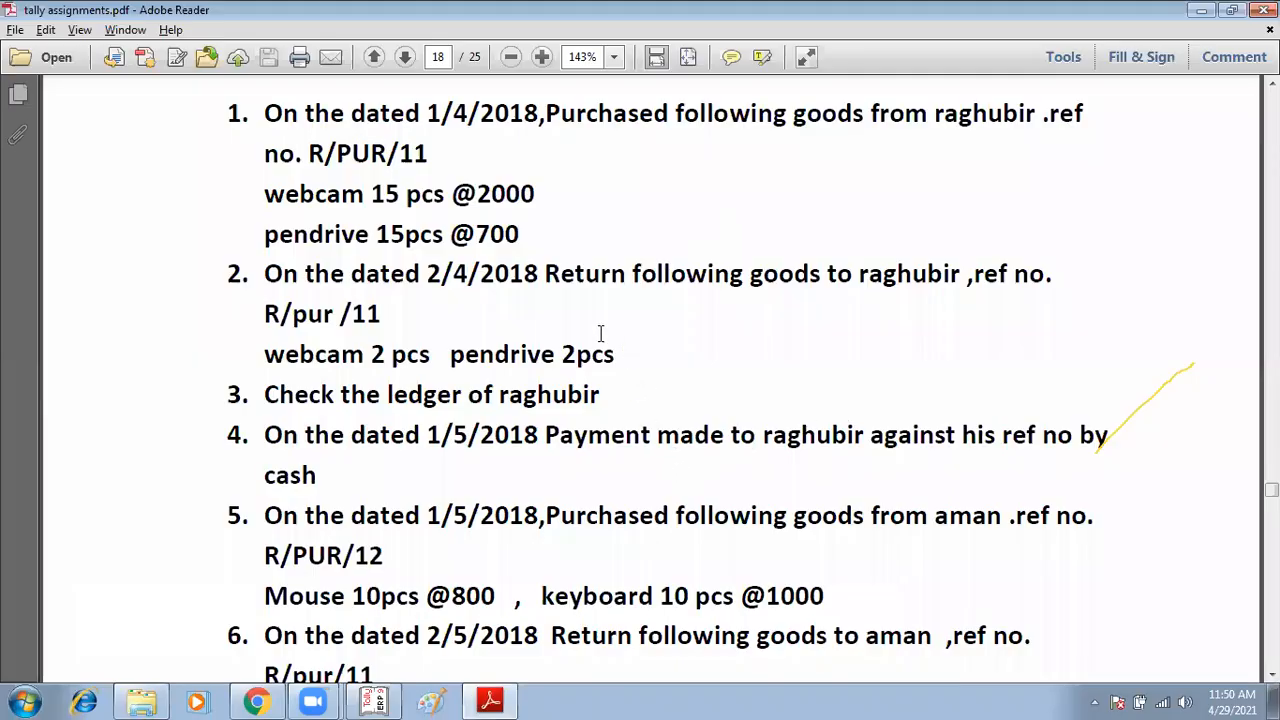
{"action": "scroll", "coordinate": [600, 335], "scroll_direction": "down", "scroll_amount": 3}
{"action": "left_click_drag", "start_coordinate": [431, 333], "coordinate": [641, 336]}
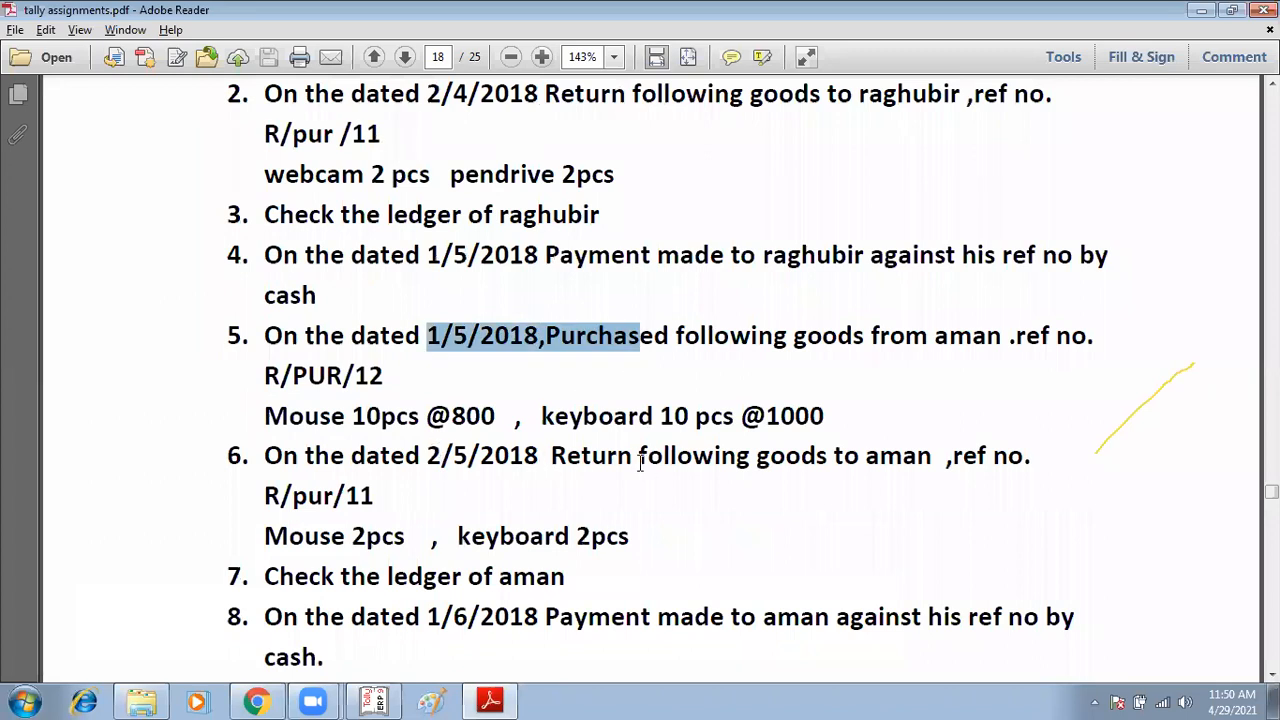
{"action": "left_click_drag", "start_coordinate": [428, 455], "coordinate": [750, 456]}
{"action": "scroll", "coordinate": [489, 470], "scroll_direction": "down", "scroll_amount": 3}
{"action": "left_click_drag", "start_coordinate": [430, 447], "coordinate": [724, 484]}
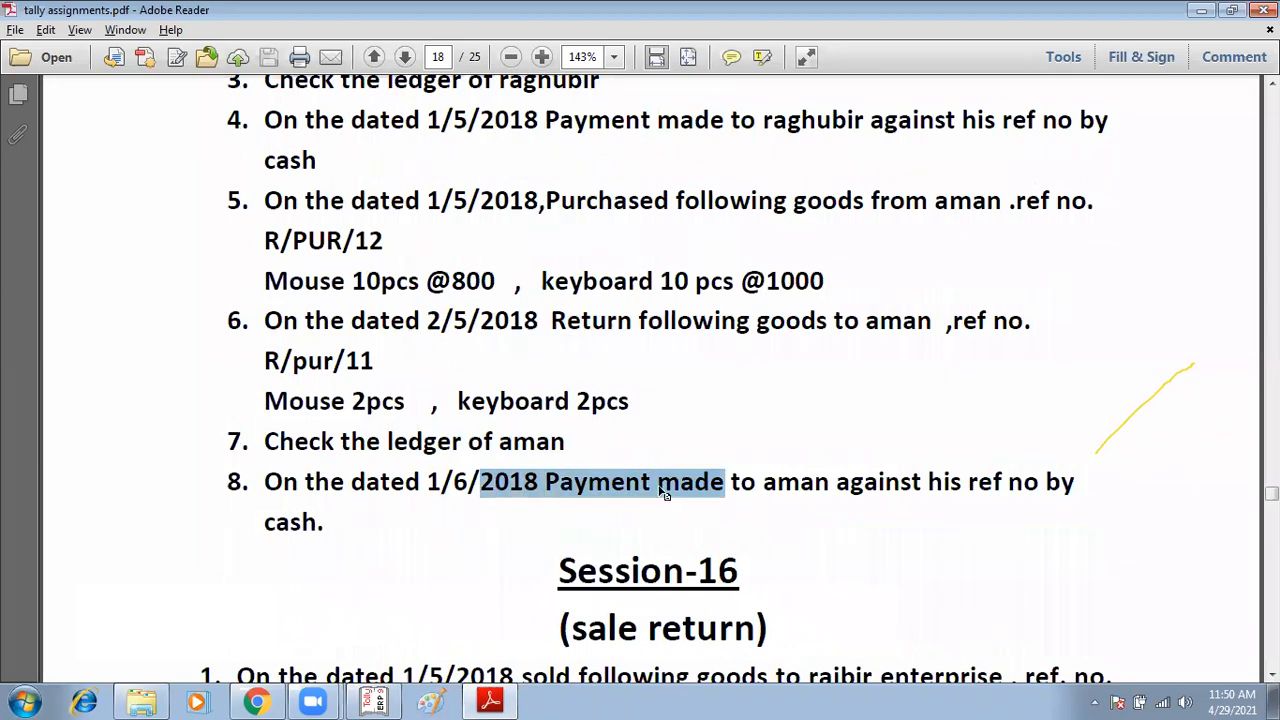
{"action": "scroll", "coordinate": [656, 469], "scroll_direction": "up", "scroll_amount": 1}
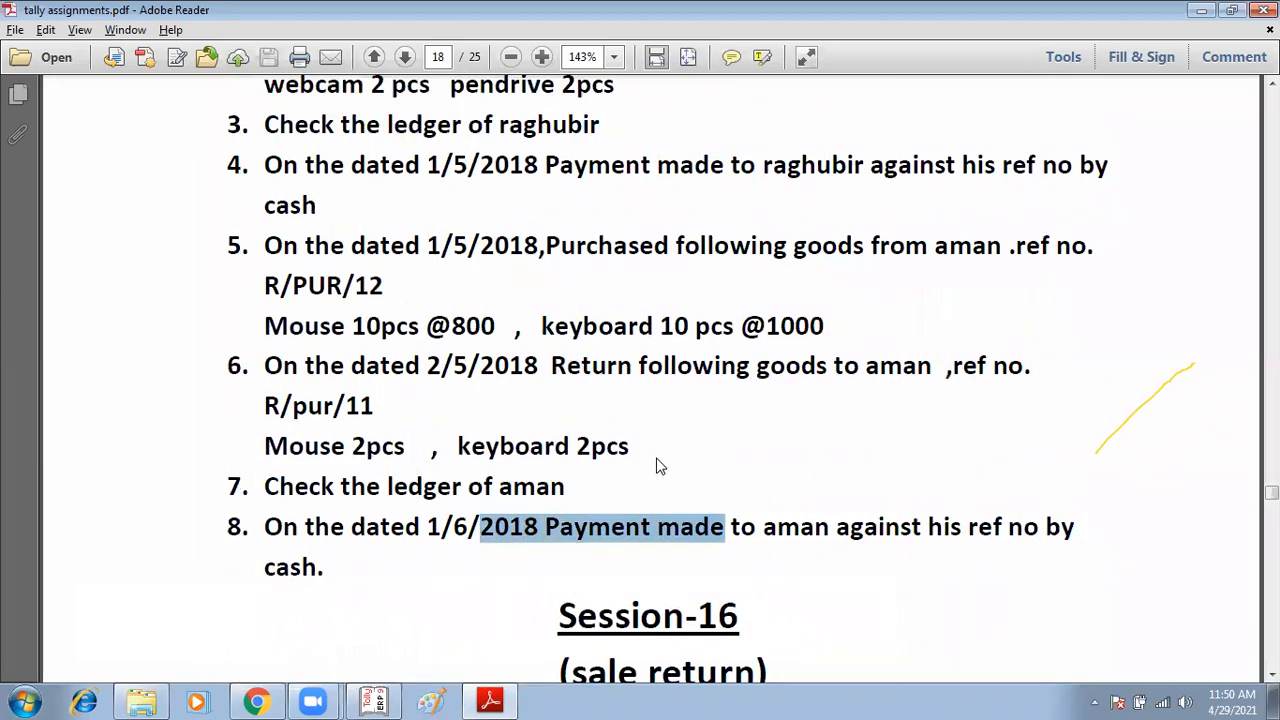
{"action": "scroll", "coordinate": [658, 466], "scroll_direction": "up", "scroll_amount": 1}
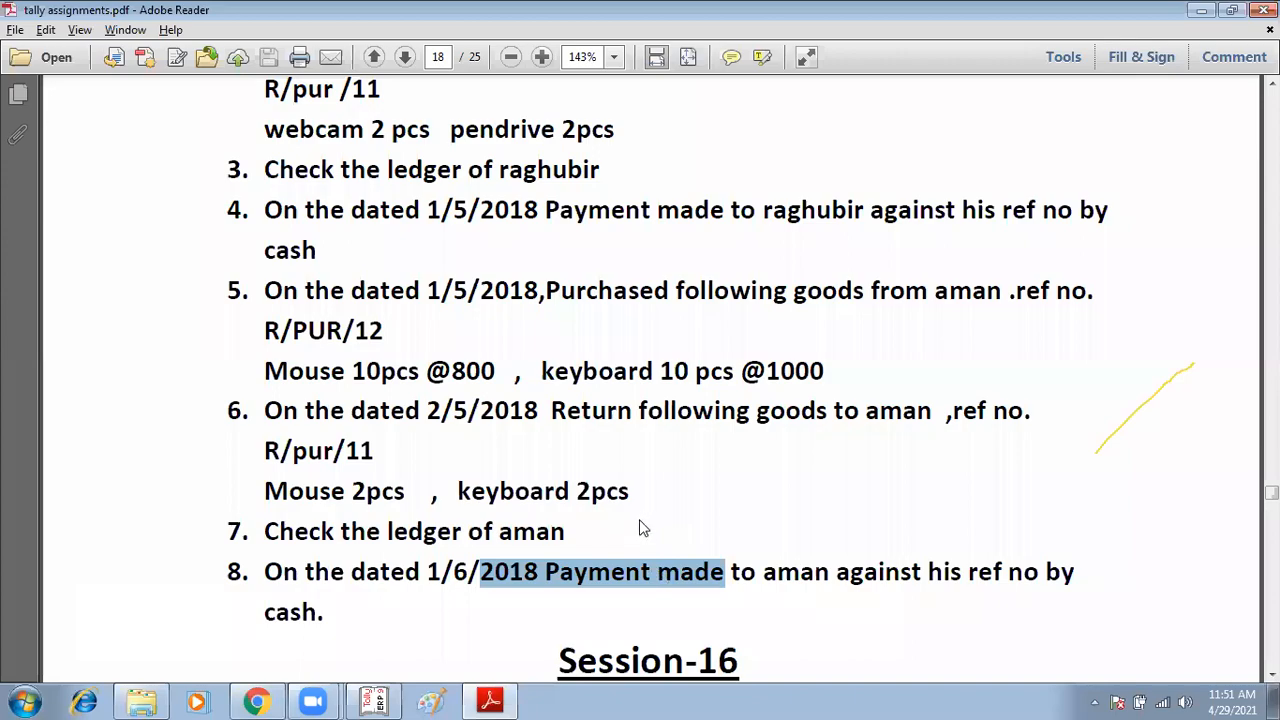
Step: Open a new purchase voucher and set its date to 1-5
{"action": "key", "text": "alt+Tab"}
{"action": "key", "text": "F9"}
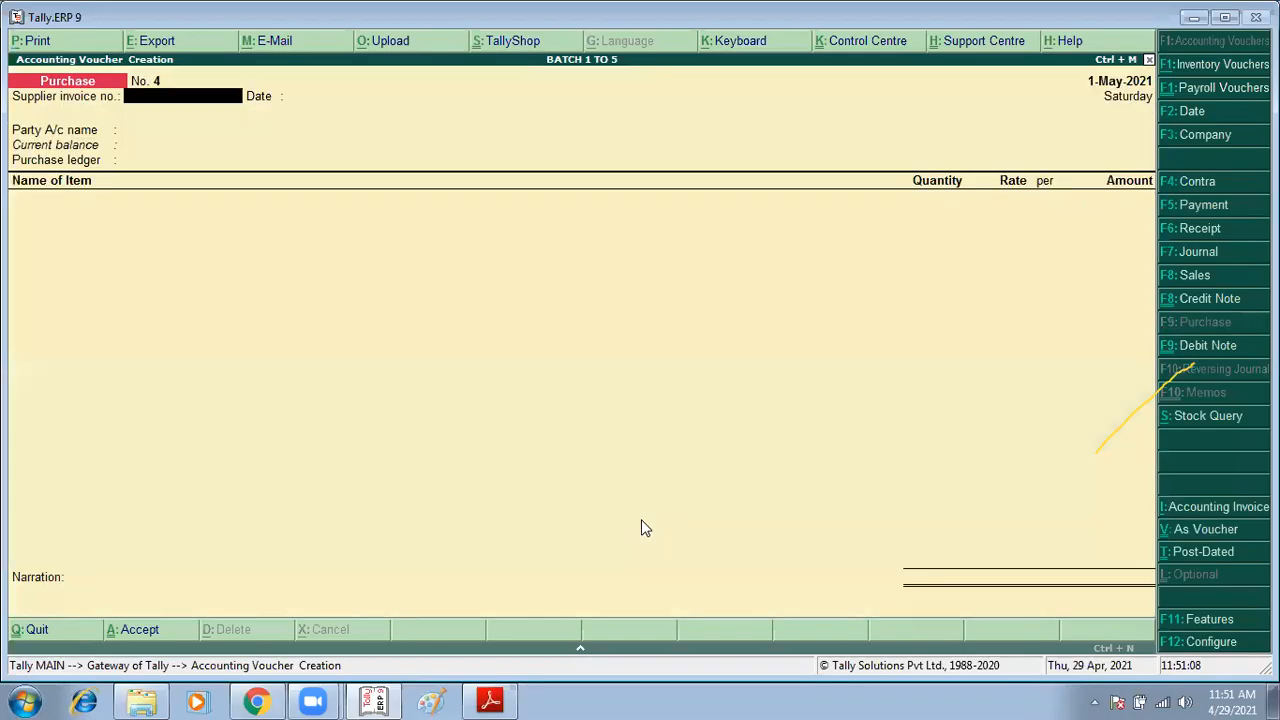
{"action": "key", "text": "alt+Tab"}
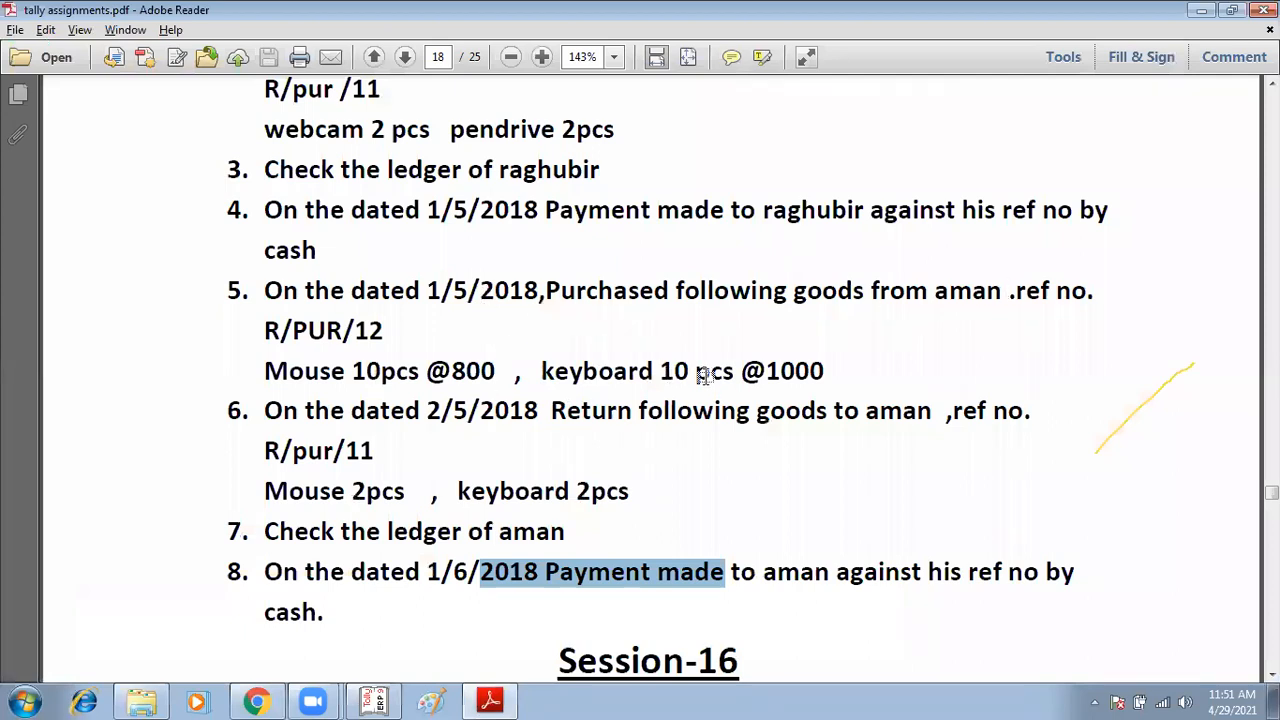
{"action": "key", "text": "alt+Tab"}
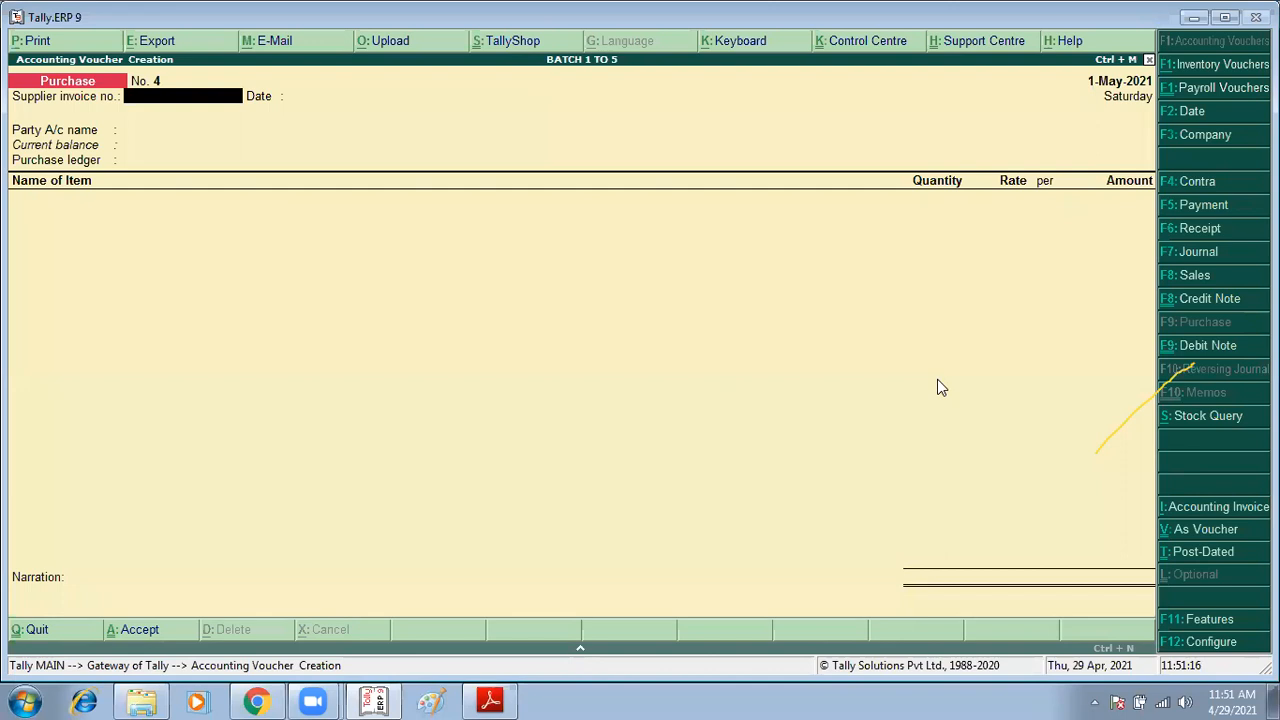
{"action": "key", "text": "F2"}
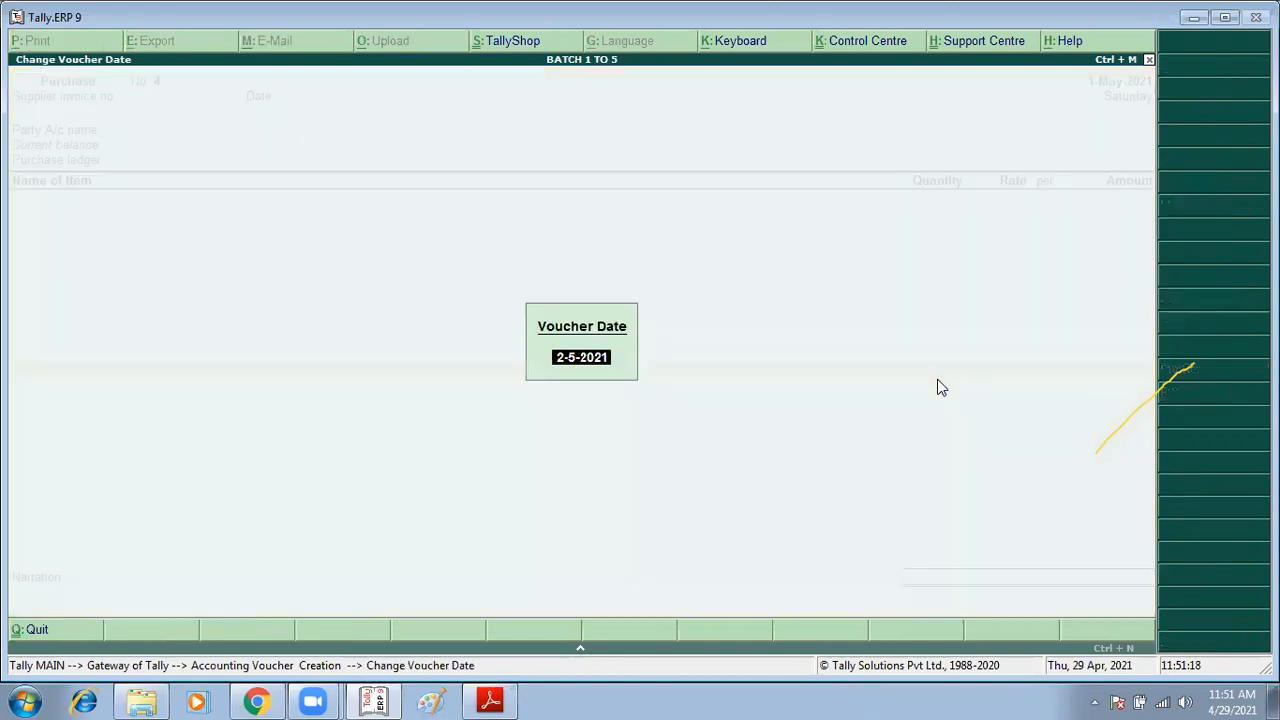
{"action": "key", "text": "alt+Tab"}
{"action": "key", "text": "alt+Tab"}
{"action": "type", "text": "1/5"}
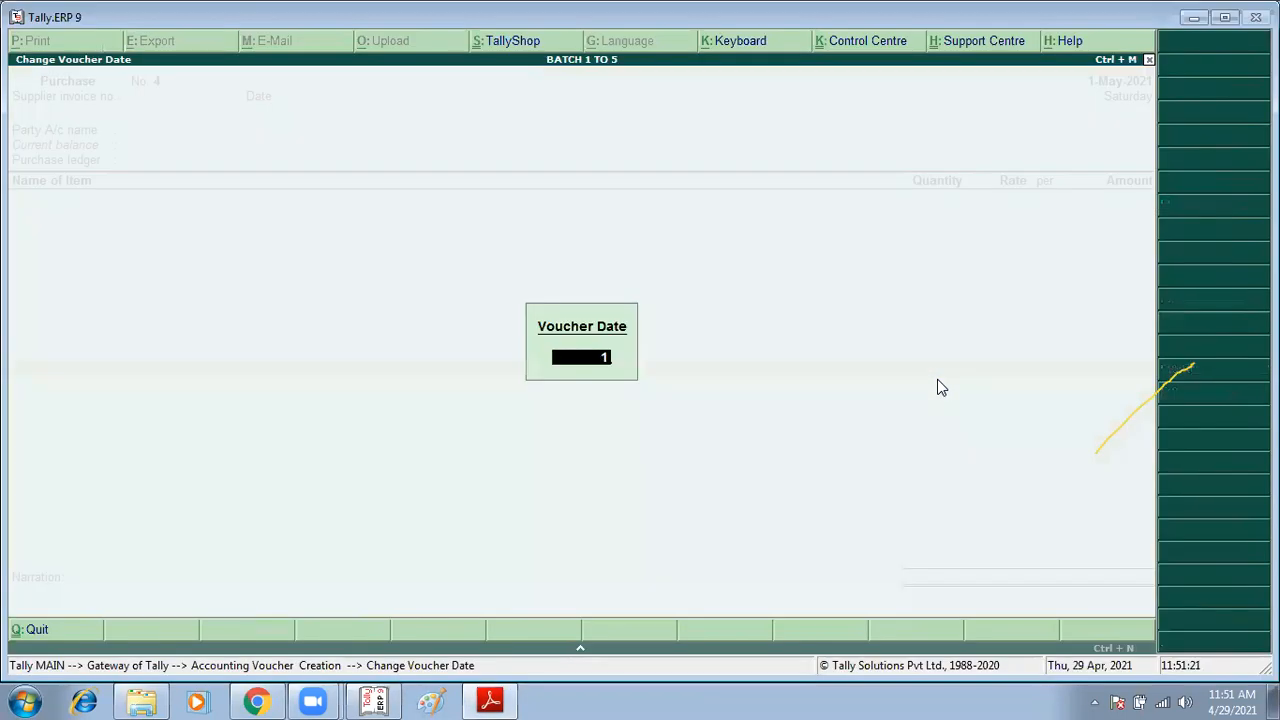
{"action": "key", "text": "Return"}
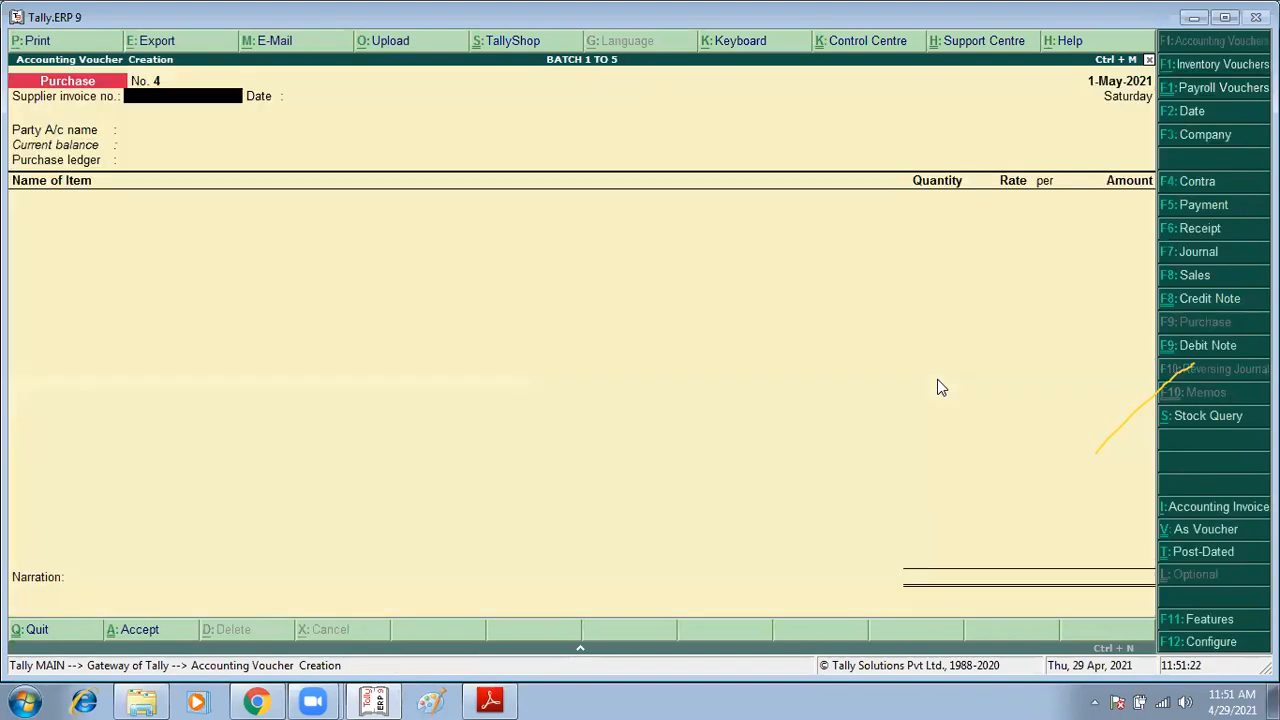
Step: Enter R/PUR/12 as the supplier invoice number
{"action": "key", "text": "alt+Tab"}
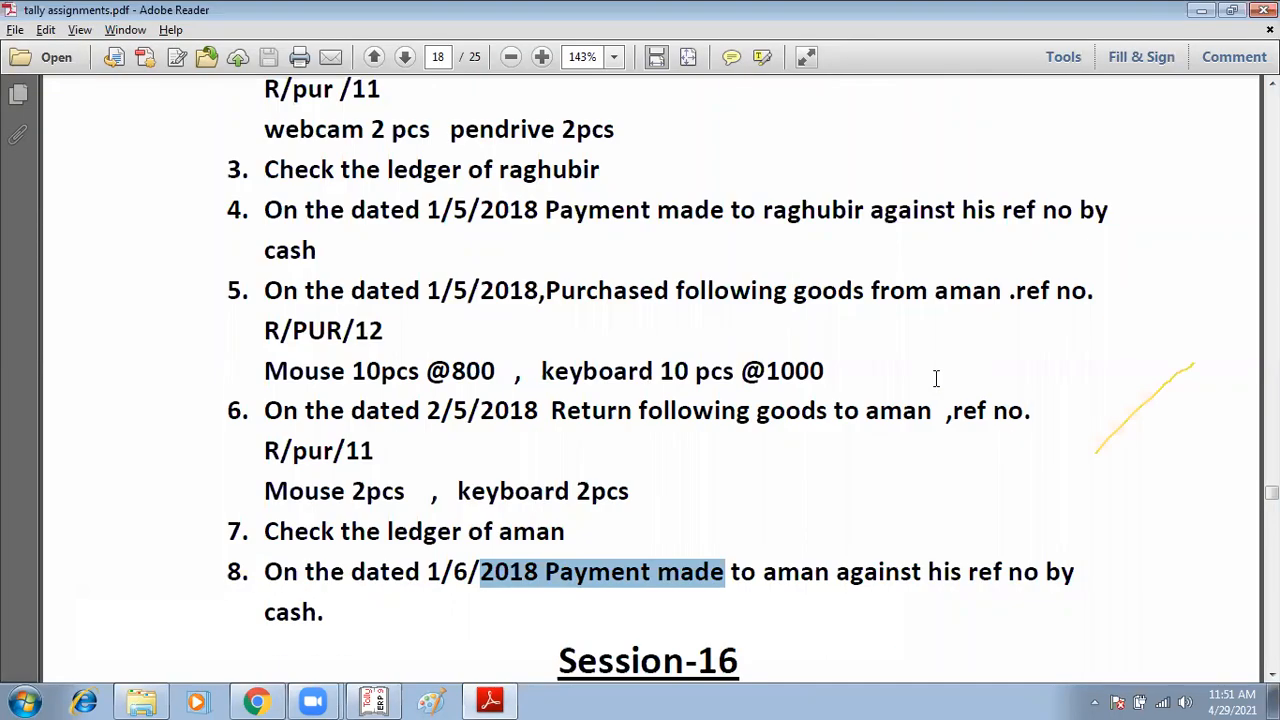
{"action": "key", "text": "alt+Tab"}
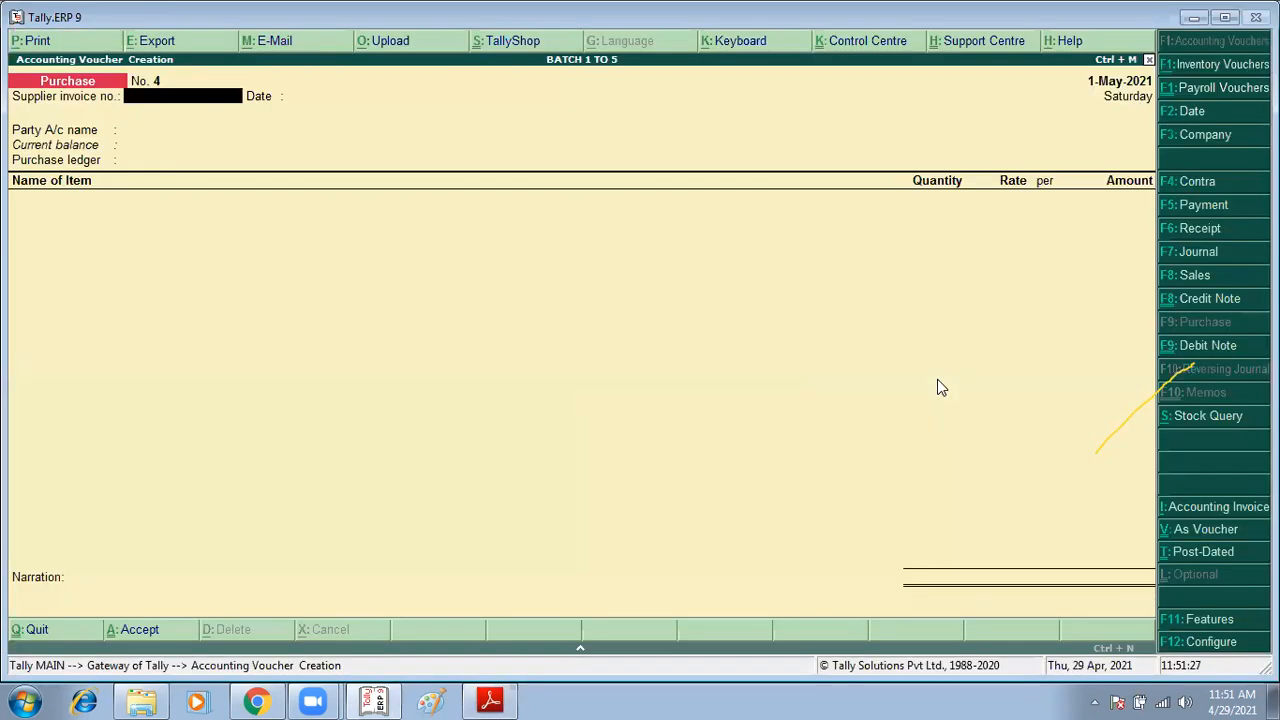
{"action": "type", "text": "R/PUR/12"}
{"action": "key", "text": "Return"}
Step: Create the party ledger AMAN under Sundry Creditors, select it, and accept the party details with PURCHASE as purchase ledger
{"action": "key", "text": "Return"}
{"action": "type", "text": "A"}
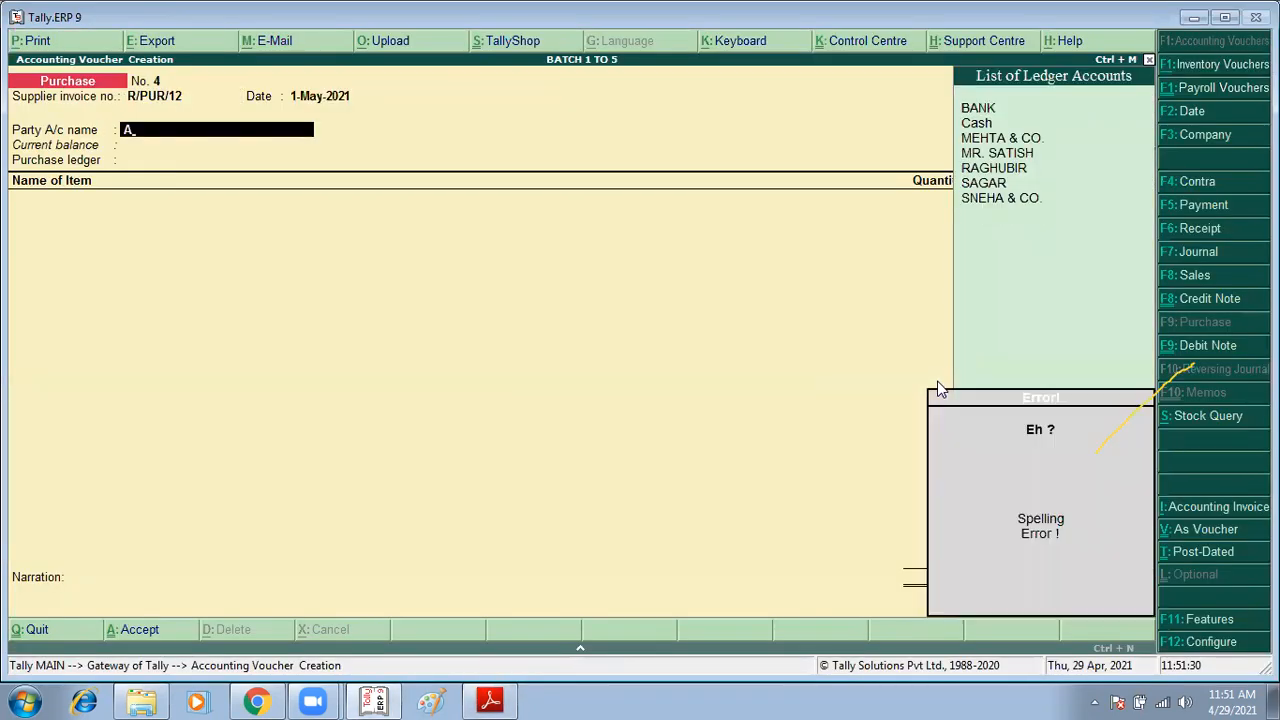
{"action": "key", "text": "alt+c"}
{"action": "type", "text": "MAN"}
{"action": "key", "text": "Return"}
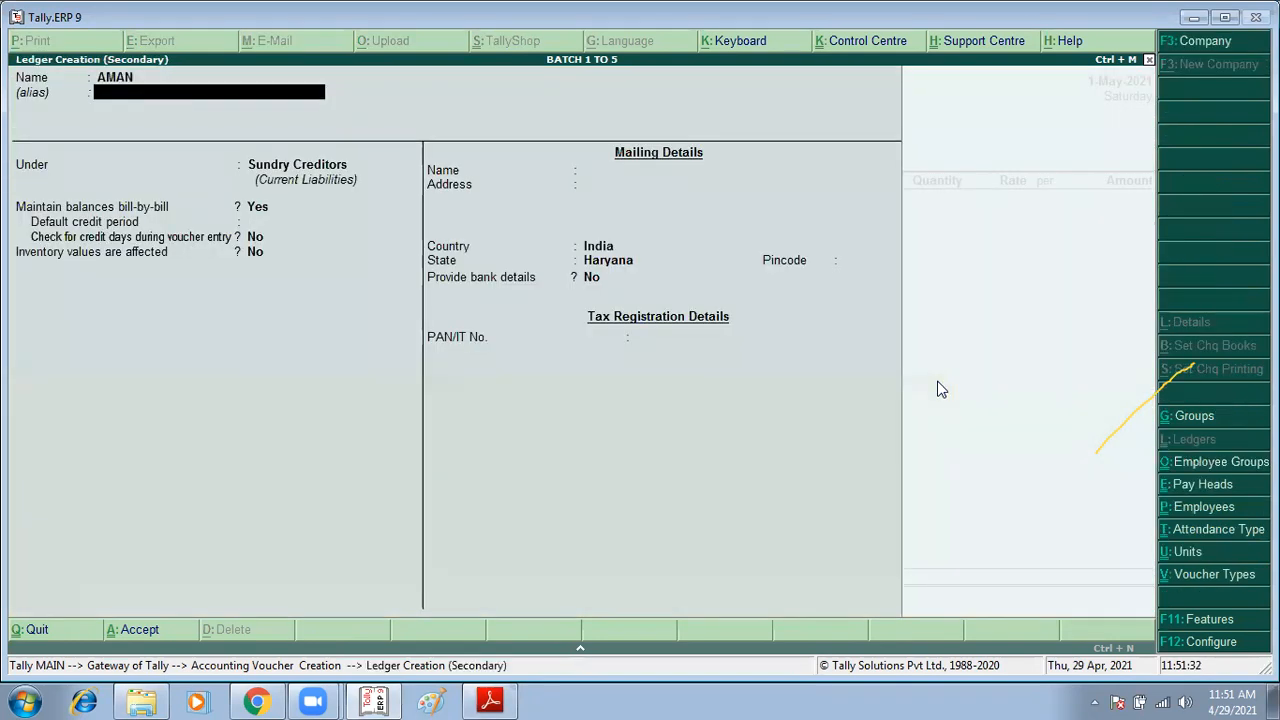
{"action": "key", "text": "Return"}
{"action": "type", "text": "Su"}
{"action": "key", "text": "Down"}
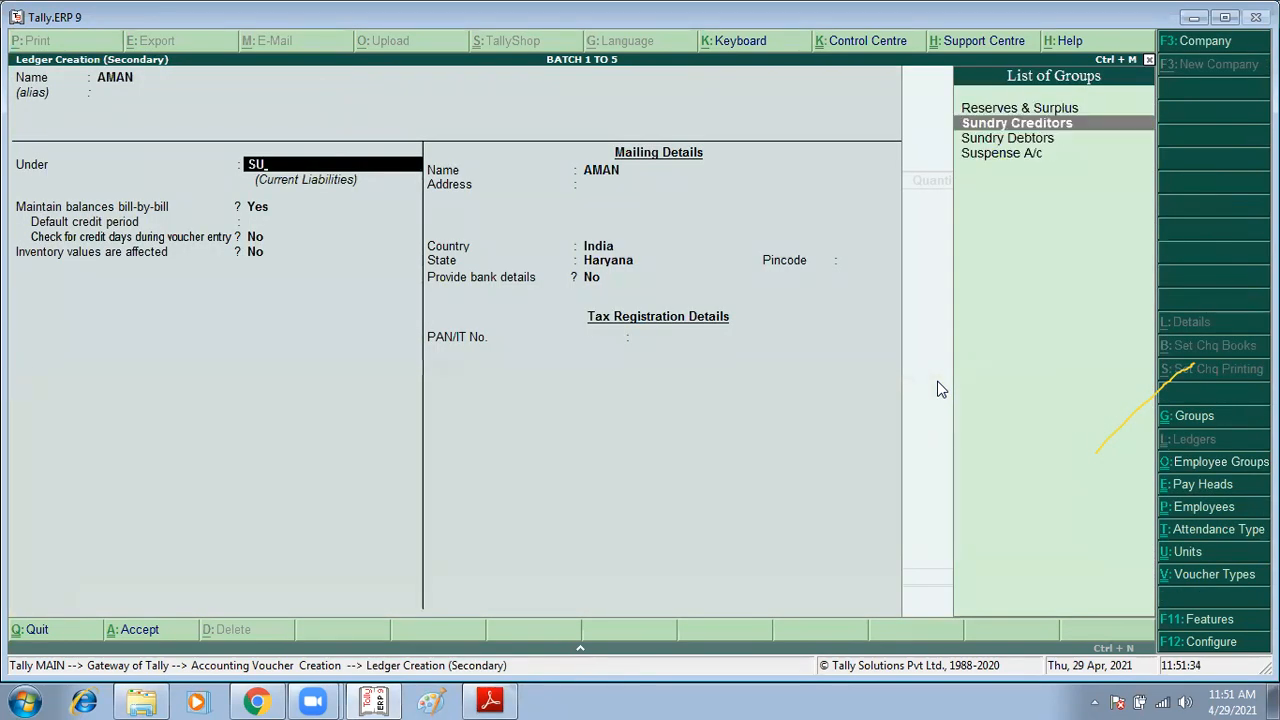
{"action": "key", "text": "Return"}
{"action": "key", "text": "ctrl+a"}
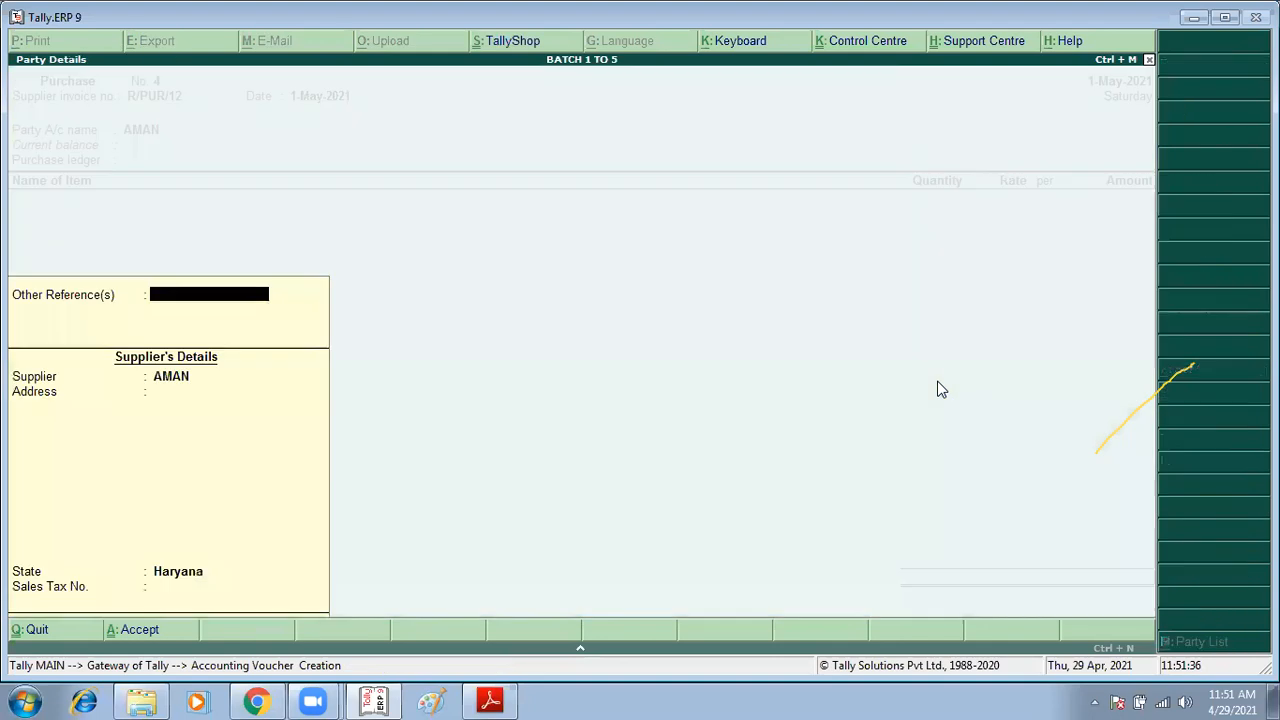
{"action": "key", "text": "ctrl+a"}
{"action": "key", "text": "Return"}
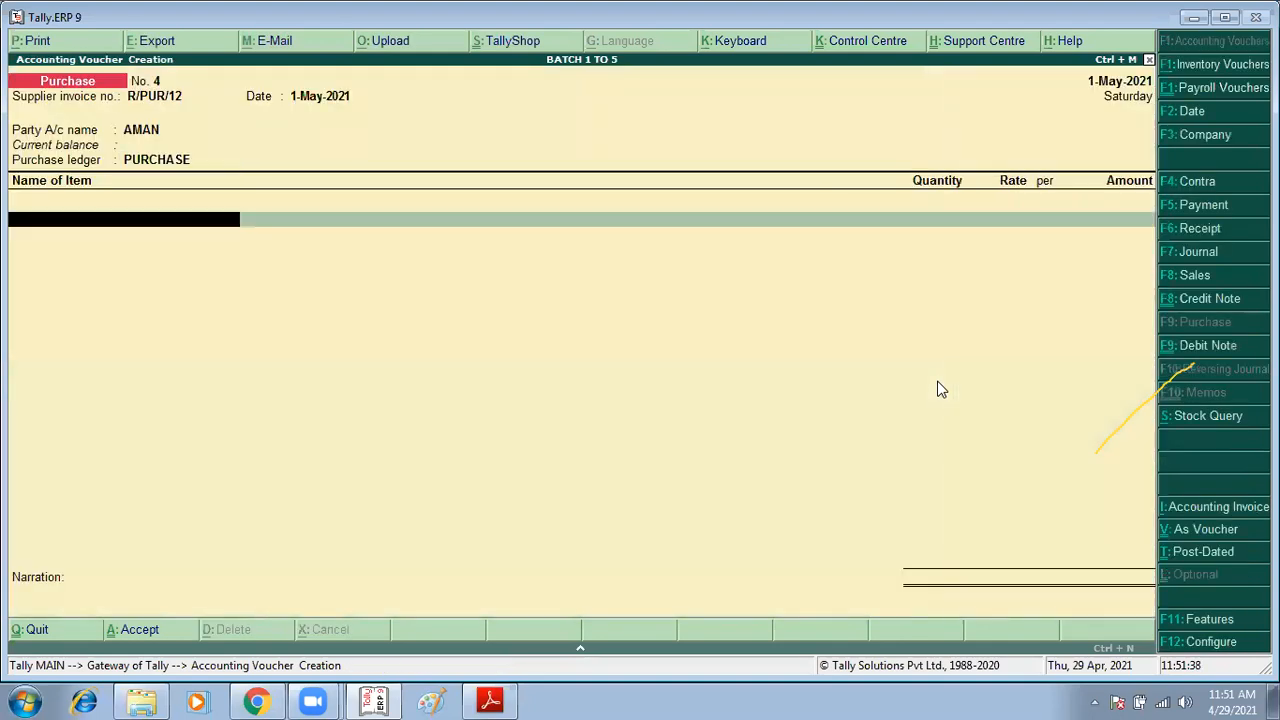
Step: Create a new stock item MOUSE under Primary with pcs as its unit
{"action": "key", "text": "alt+Tab"}
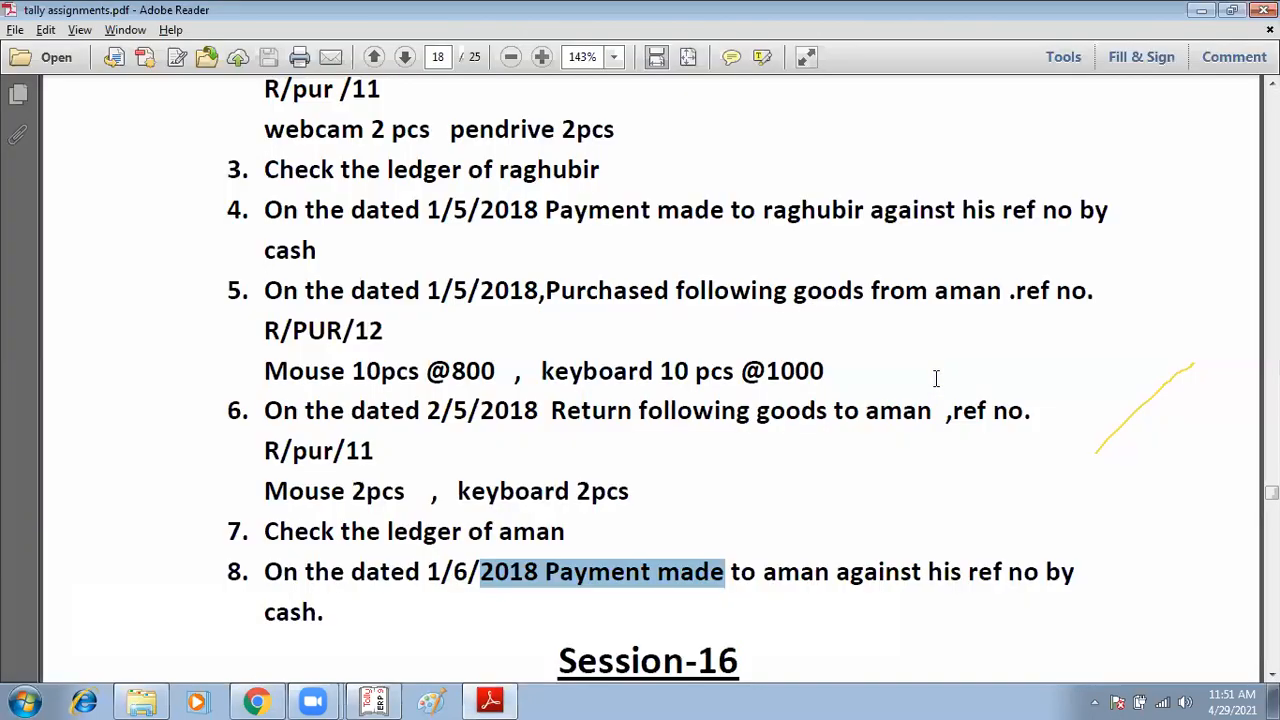
{"action": "key", "text": "alt+Tab"}
{"action": "type", "text": "M"}
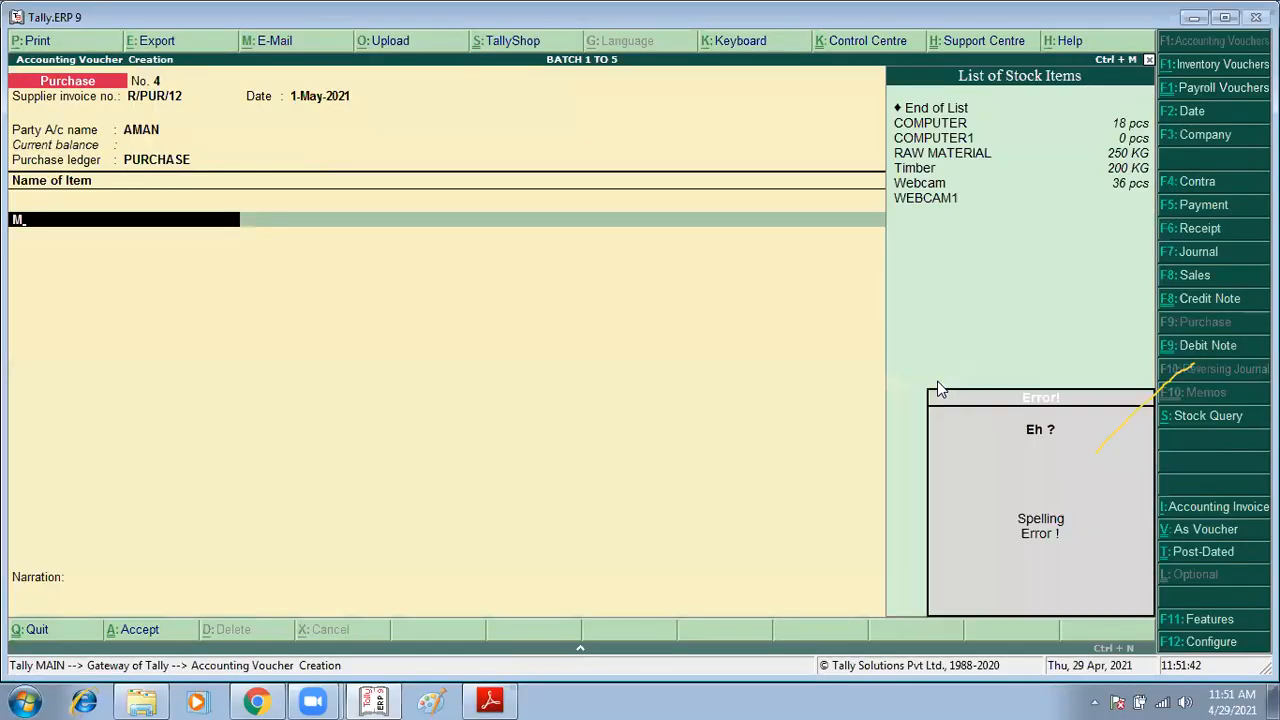
{"action": "key", "text": "BackSpace"}
{"action": "key", "text": "alt+c"}
{"action": "type", "text": "MOUSE"}
{"action": "key", "text": "Return"}
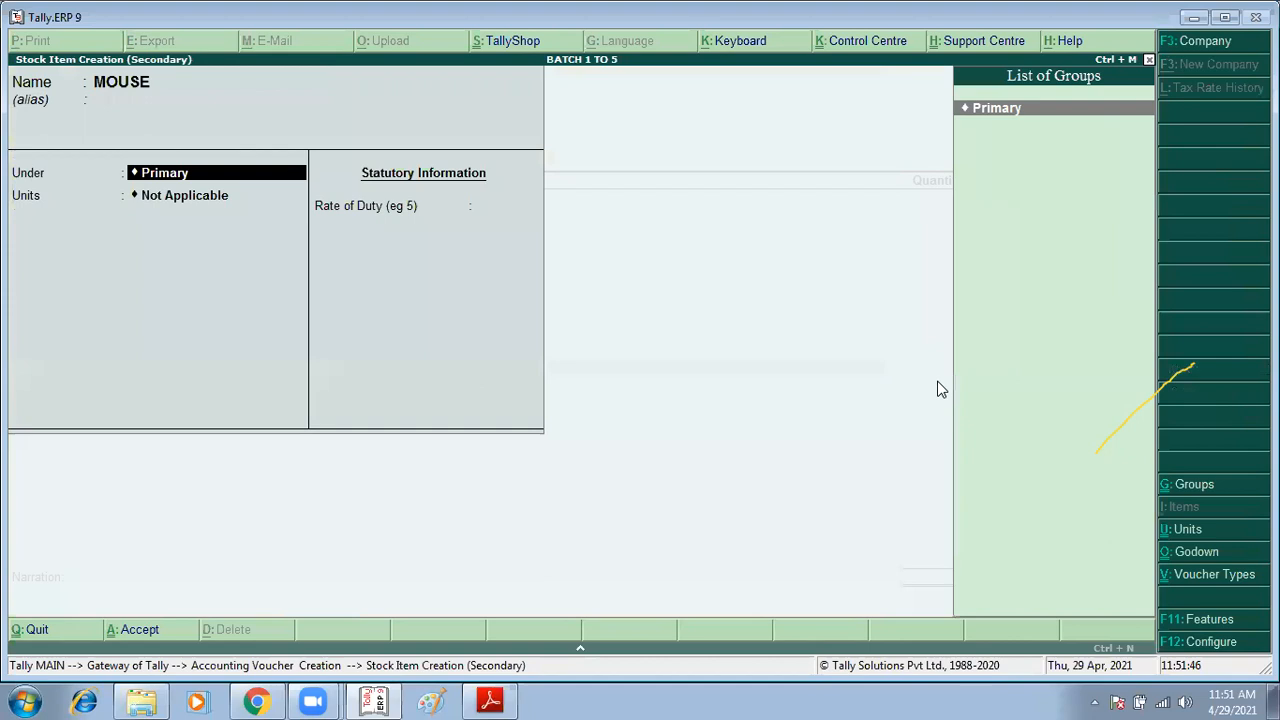
{"action": "key", "text": "Return"}
{"action": "key", "text": "Down"}
{"action": "key", "text": "Down"}
{"action": "key", "text": "Down"}
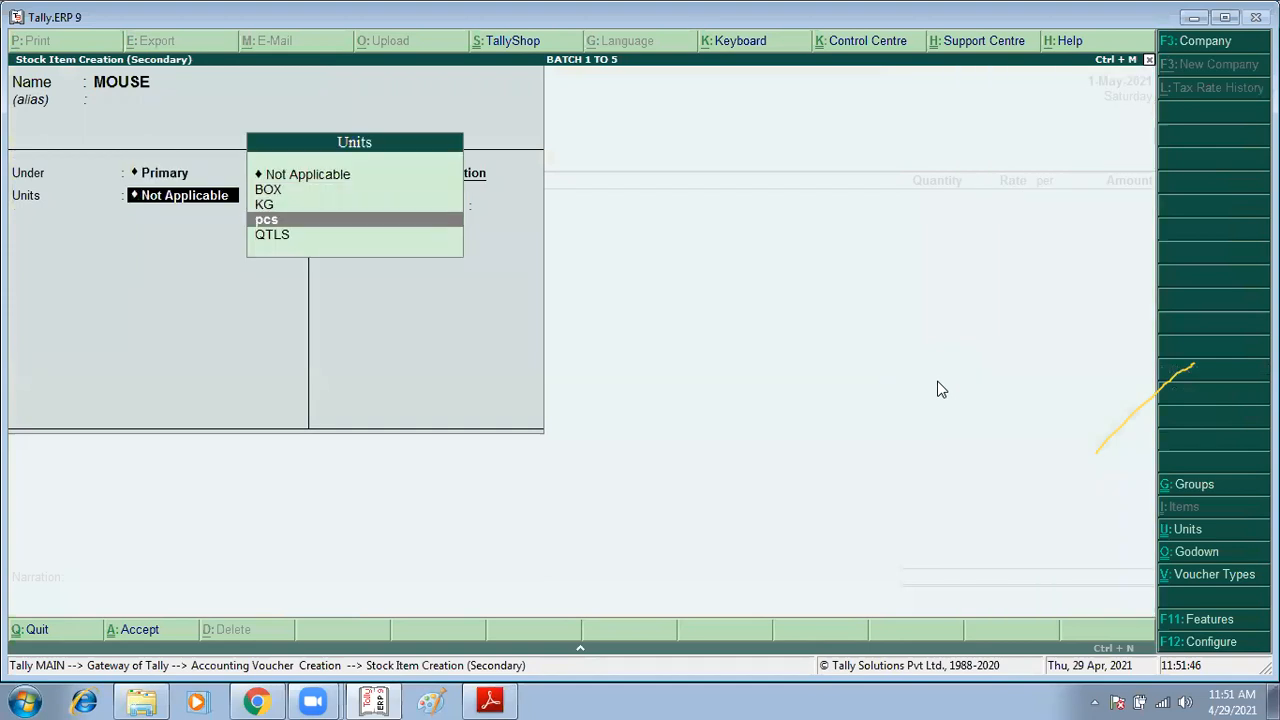
{"action": "key", "text": "Return"}
Step: Allocate 10 pcs of MOUSE at a rate of 800 in the Chandigarh godown
{"action": "key", "text": "Return"}
{"action": "key", "text": "Return"}
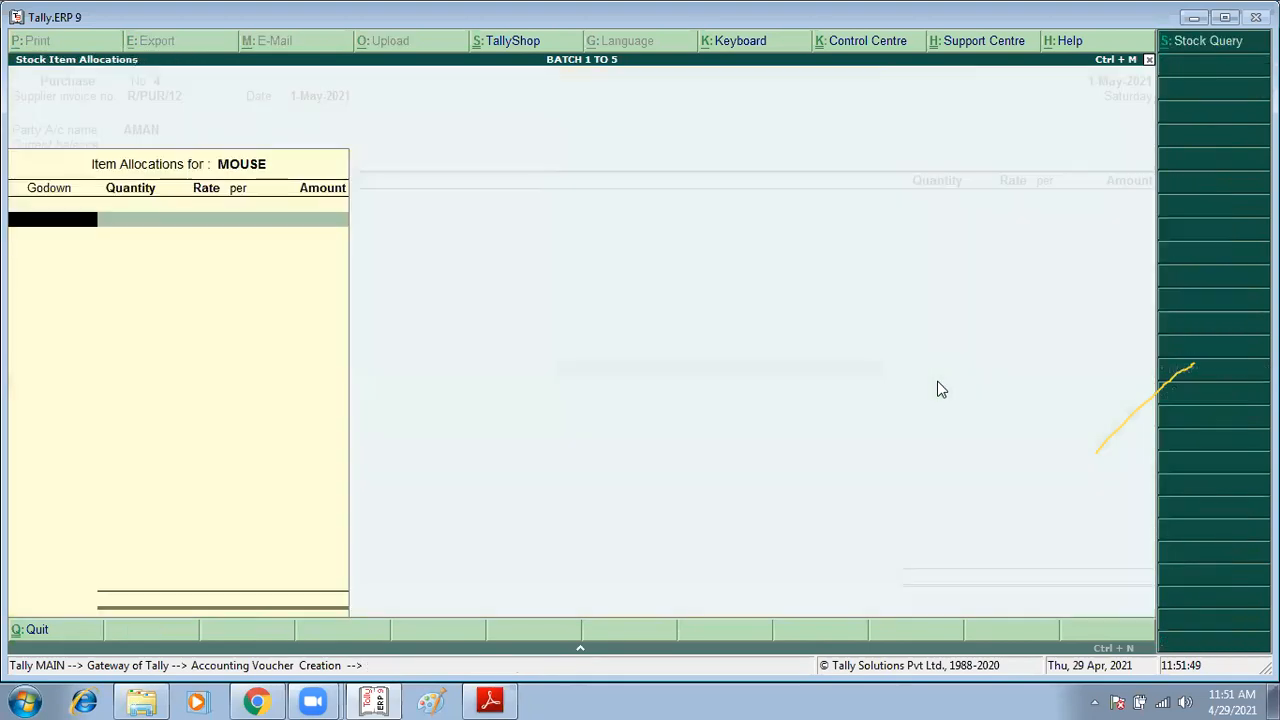
{"action": "key", "text": "Return"}
{"action": "key", "text": "alt+Tab"}
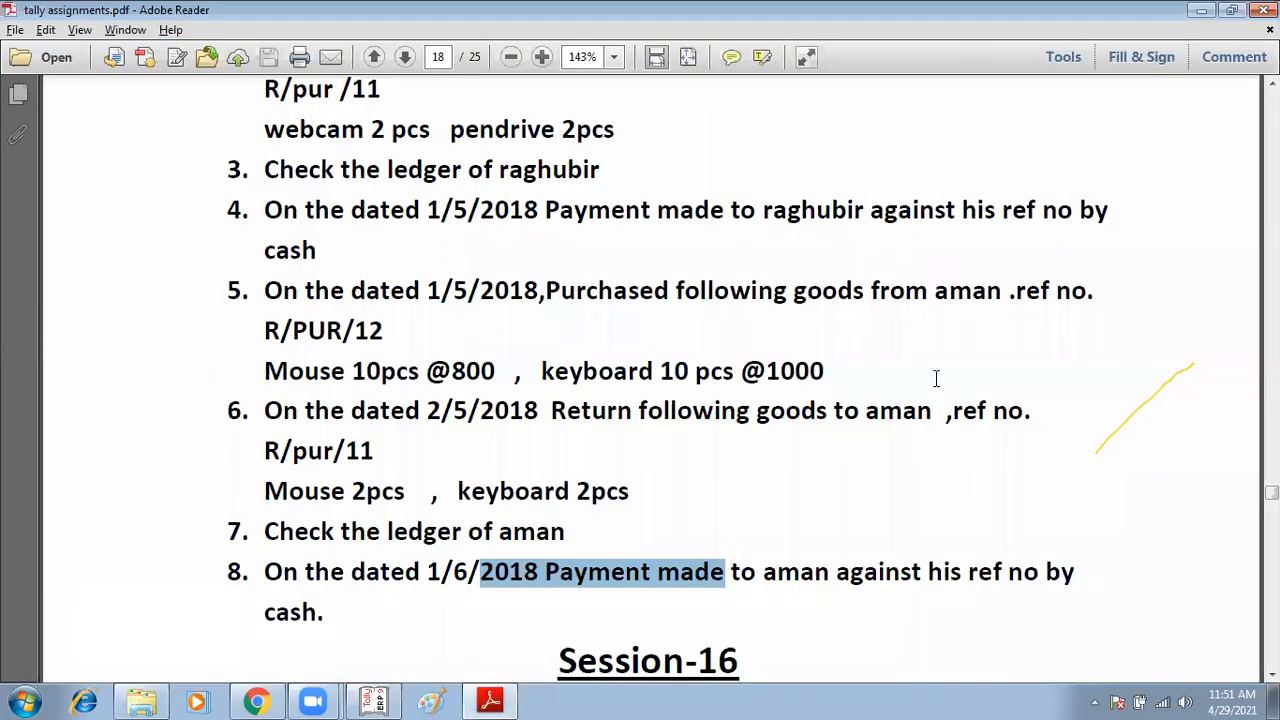
{"action": "key", "text": "alt+Tab"}
{"action": "type", "text": "10"}
{"action": "key", "text": "Return"}
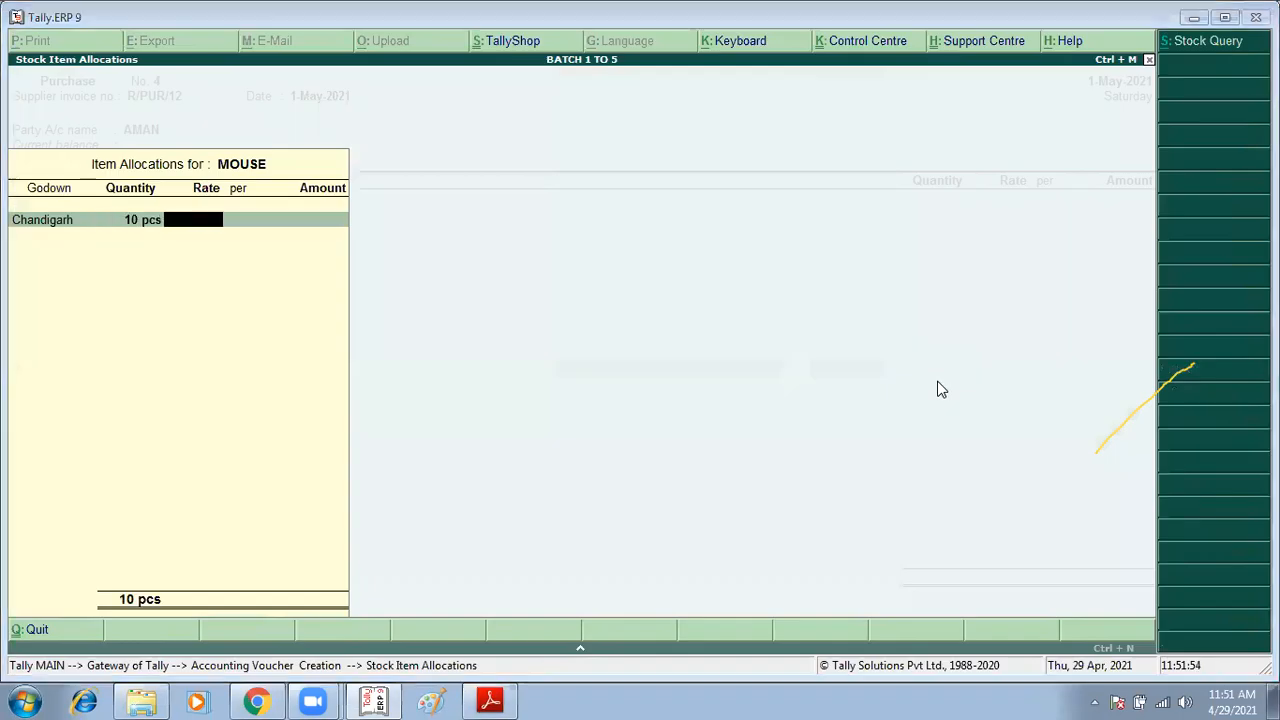
{"action": "key", "text": "alt+Tab"}
Step: Create a new stock item KEYBOARD under Primary with pcs as its unit
{"action": "key", "text": "alt+Tab"}
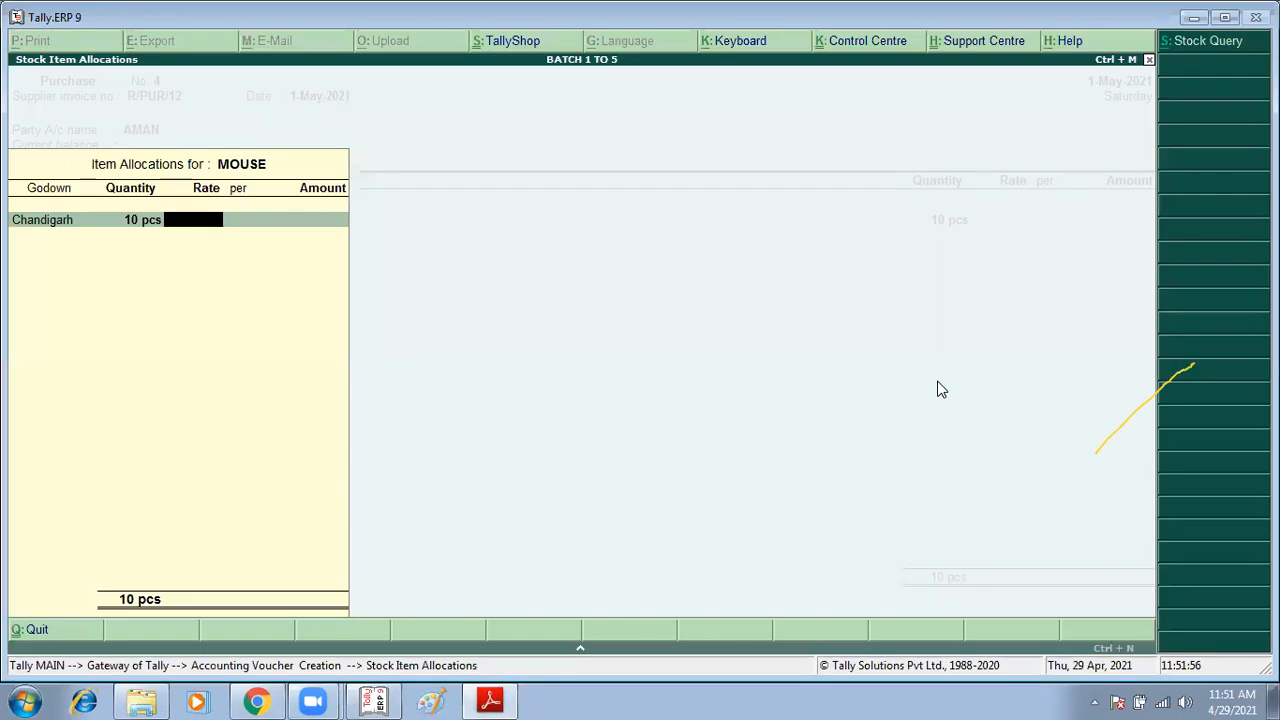
{"action": "type", "text": "800"}
{"action": "key", "text": "Return"}
{"action": "key", "text": "Return"}
{"action": "key", "text": "Return"}
{"action": "key", "text": "Return"}
{"action": "key", "text": "alt+Tab"}
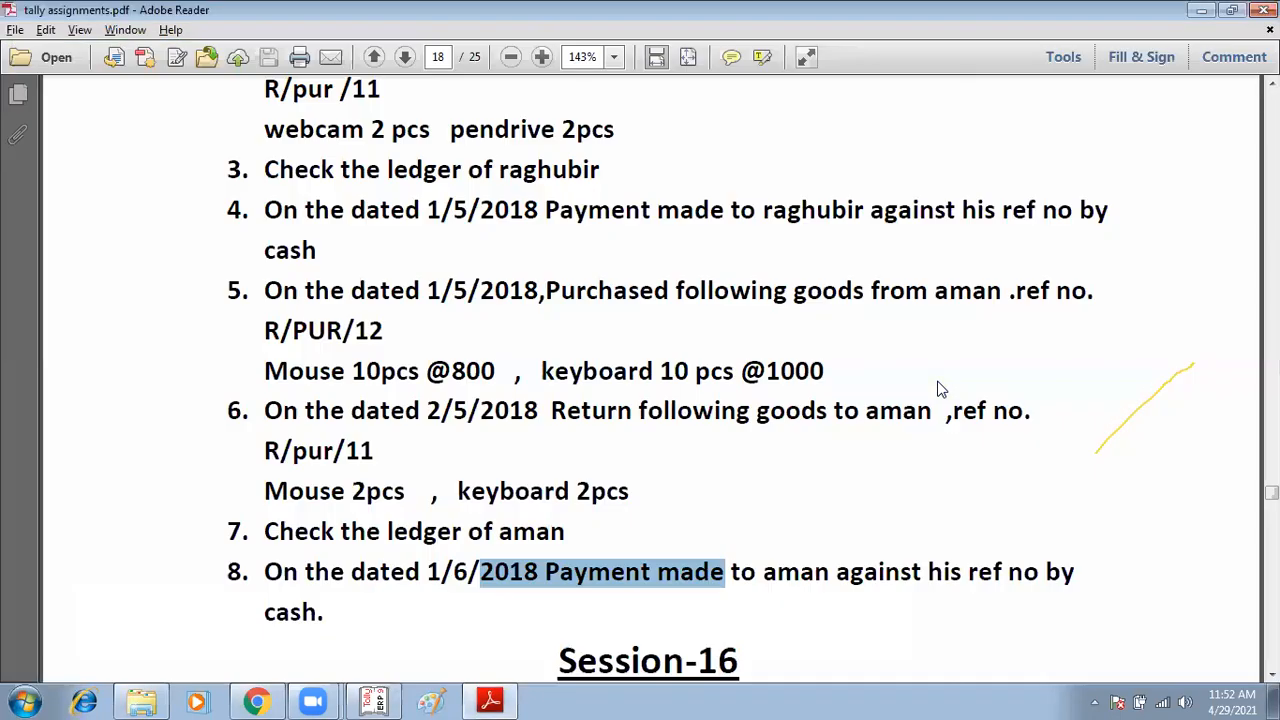
{"action": "key", "text": "alt+Tab"}
{"action": "type", "text": "K"}
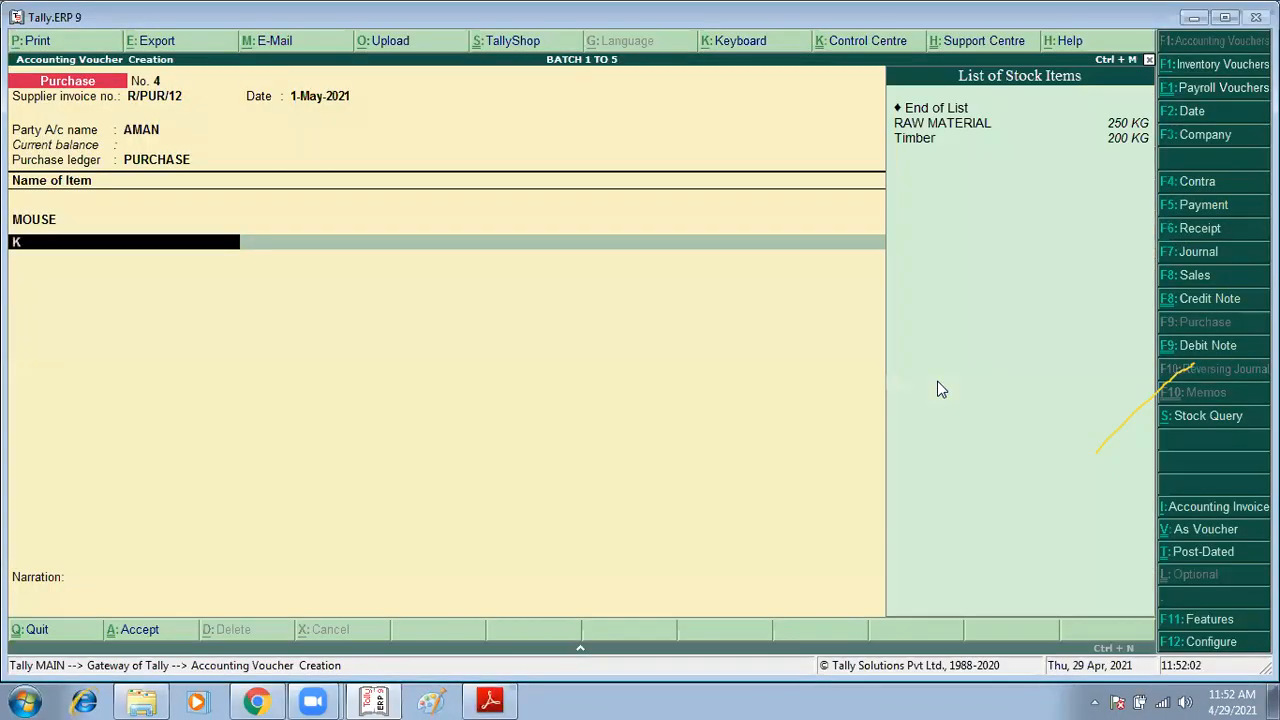
{"action": "key", "text": "alt+c"}
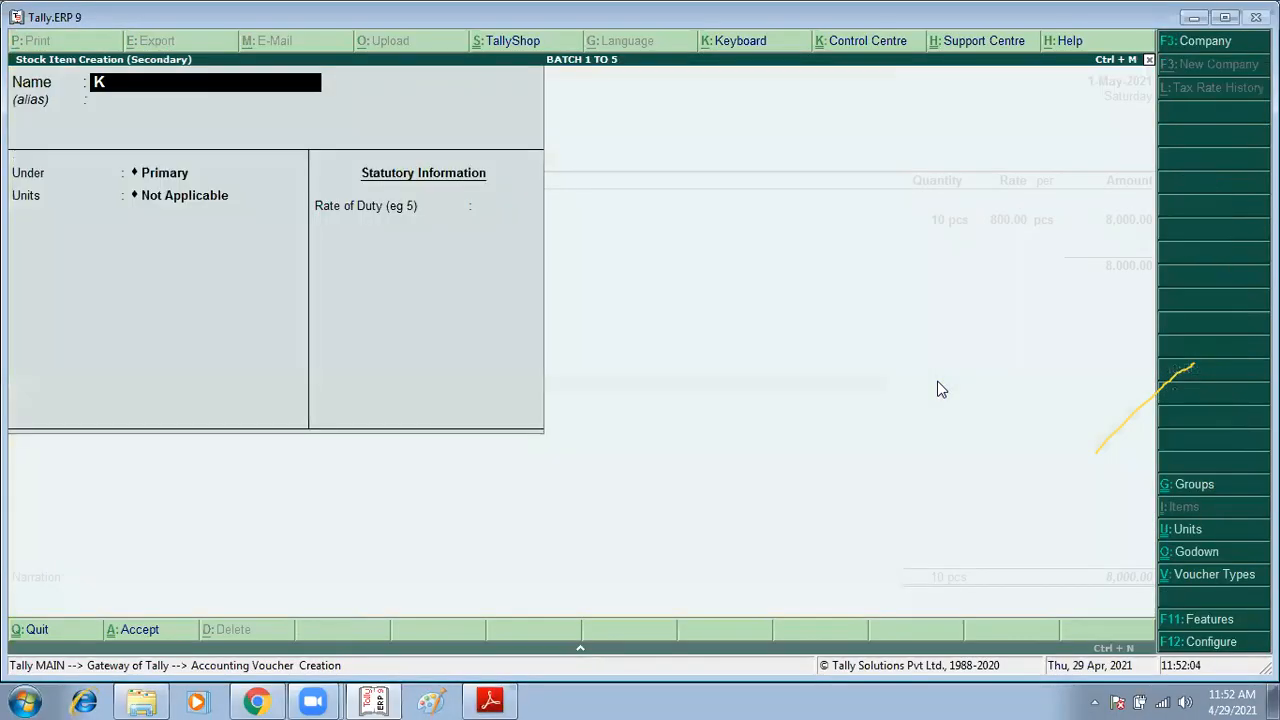
{"action": "type", "text": "EYBOARD"}
{"action": "key", "text": "Return"}
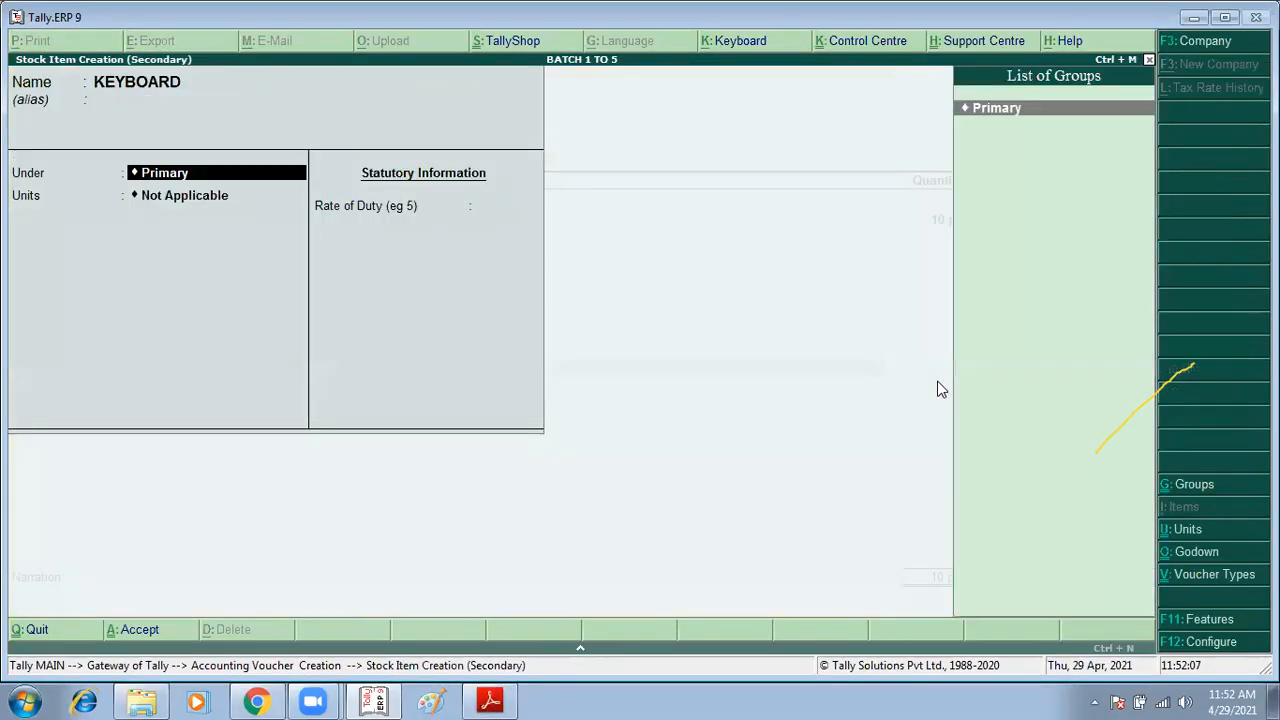
{"action": "key", "text": "Return"}
{"action": "key", "text": "Down"}
{"action": "key", "text": "Down"}
{"action": "key", "text": "Down"}
{"action": "key", "text": "Return"}
Step: Allocate 10 pcs of KEYBOARD at 1,000 in the Chandigarh godown and accept the purchase voucher
{"action": "key", "text": "Return"}
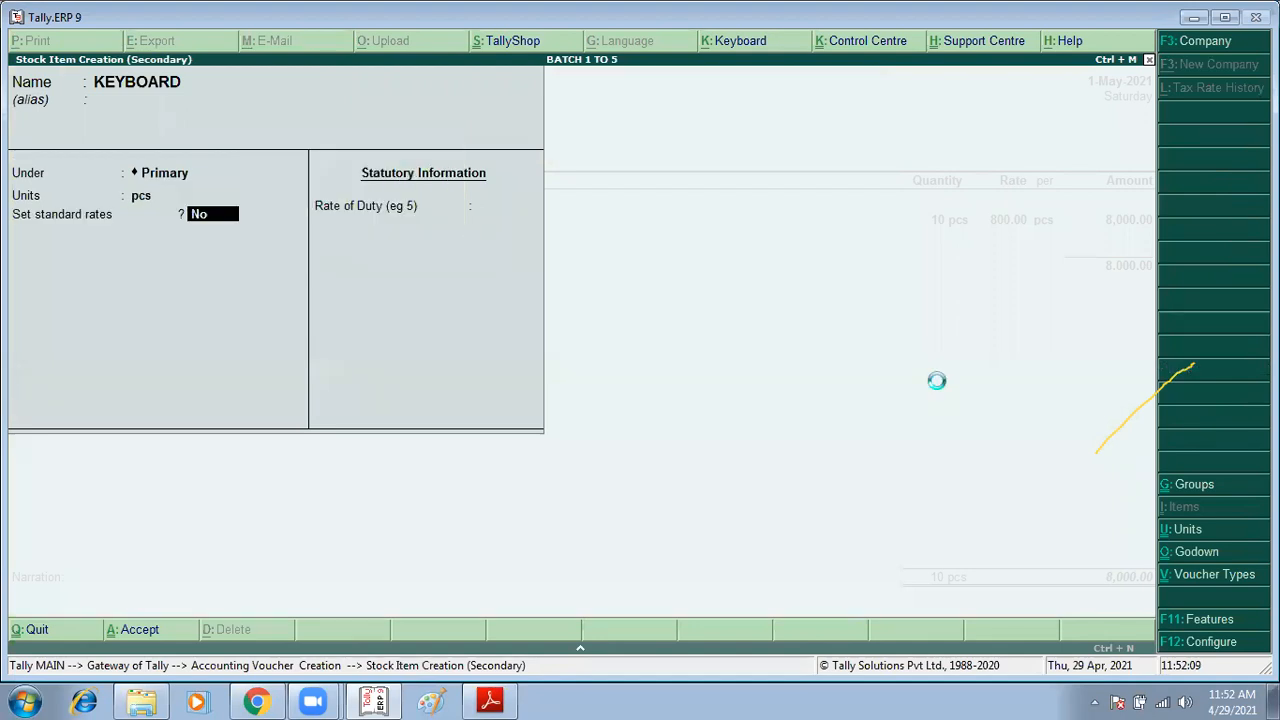
{"action": "key", "text": "Return"}
{"action": "type", "text": "10"}
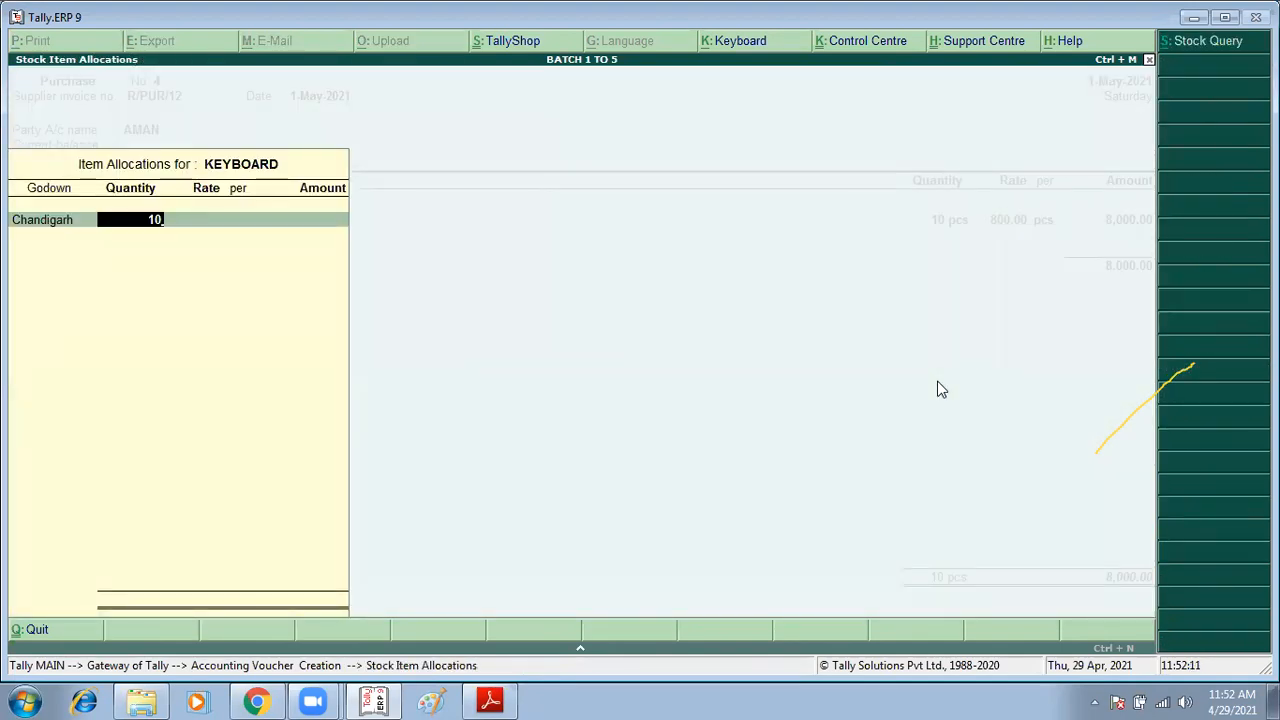
{"action": "key", "text": "Return"}
{"action": "key", "text": "alt+Tab"}
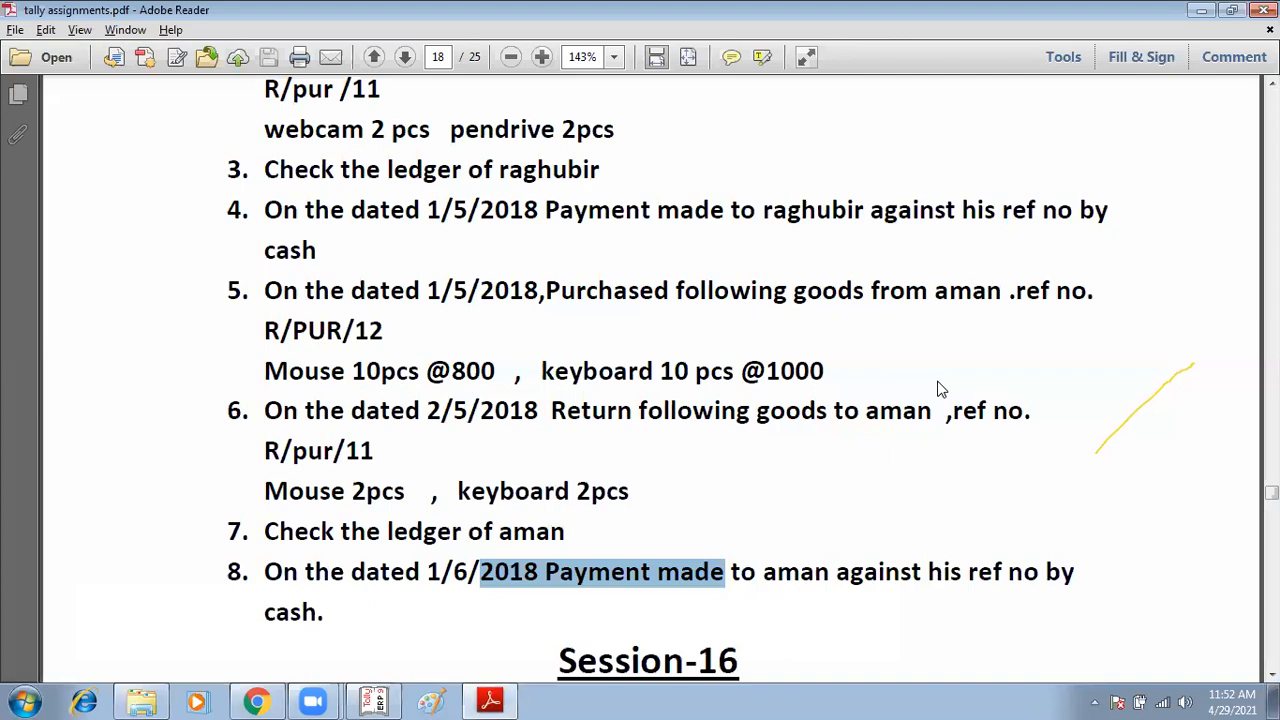
{"action": "key", "text": "alt+Tab"}
{"action": "type", "text": "1"}
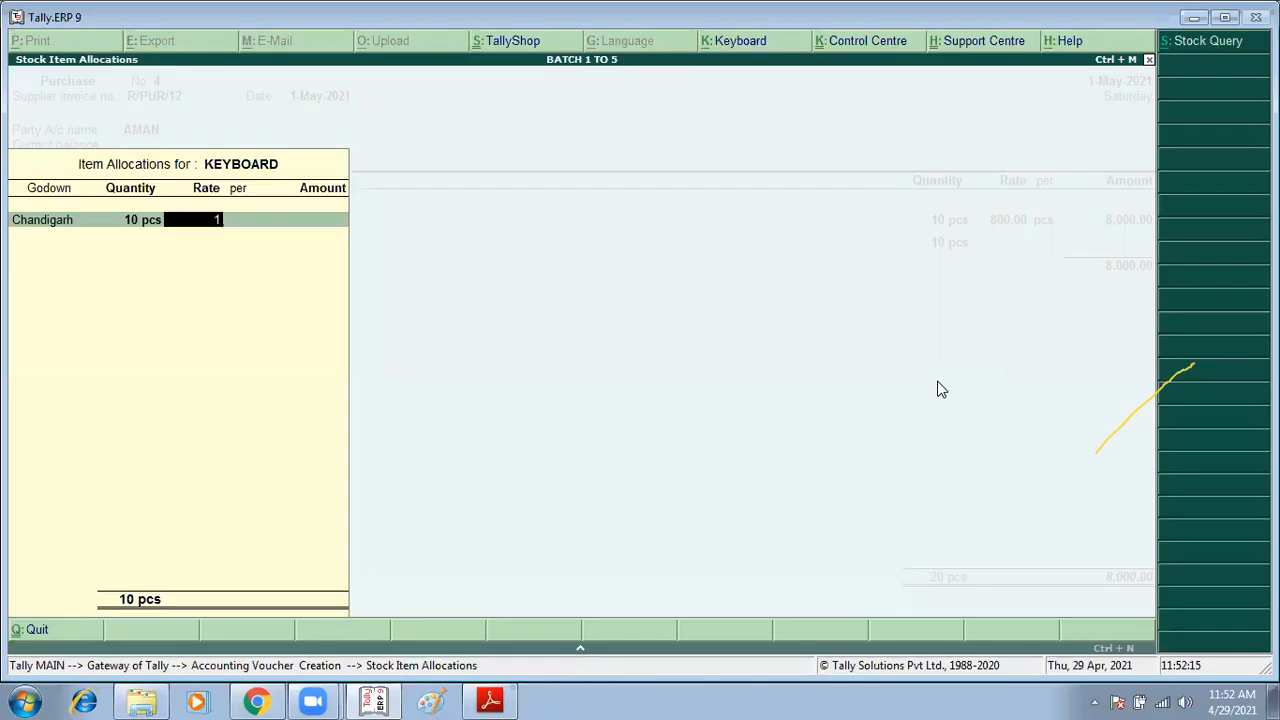
{"action": "type", "text": ",000"}
{"action": "key", "text": "Return"}
{"action": "key", "text": "Return"}
{"action": "key", "text": "Return"}
{"action": "key", "text": "Return"}
{"action": "key", "text": "Return"}
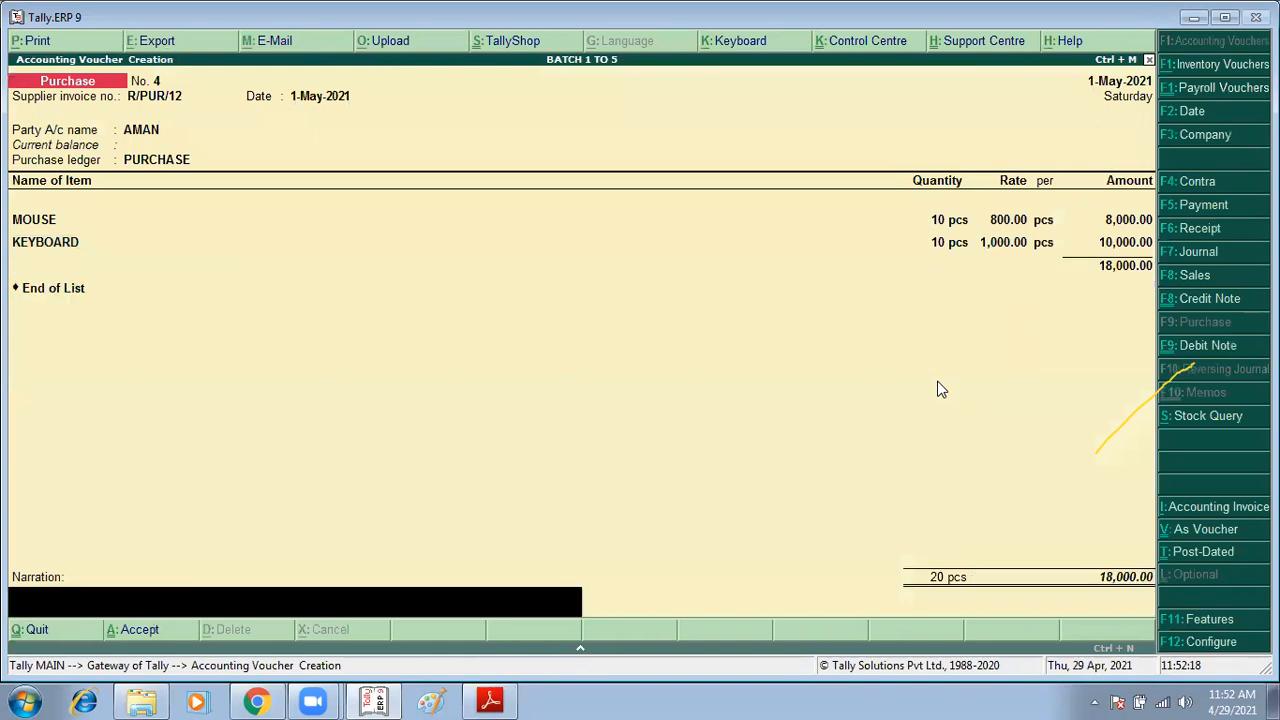
{"action": "key", "text": "Return"}
{"action": "key", "text": "Return"}
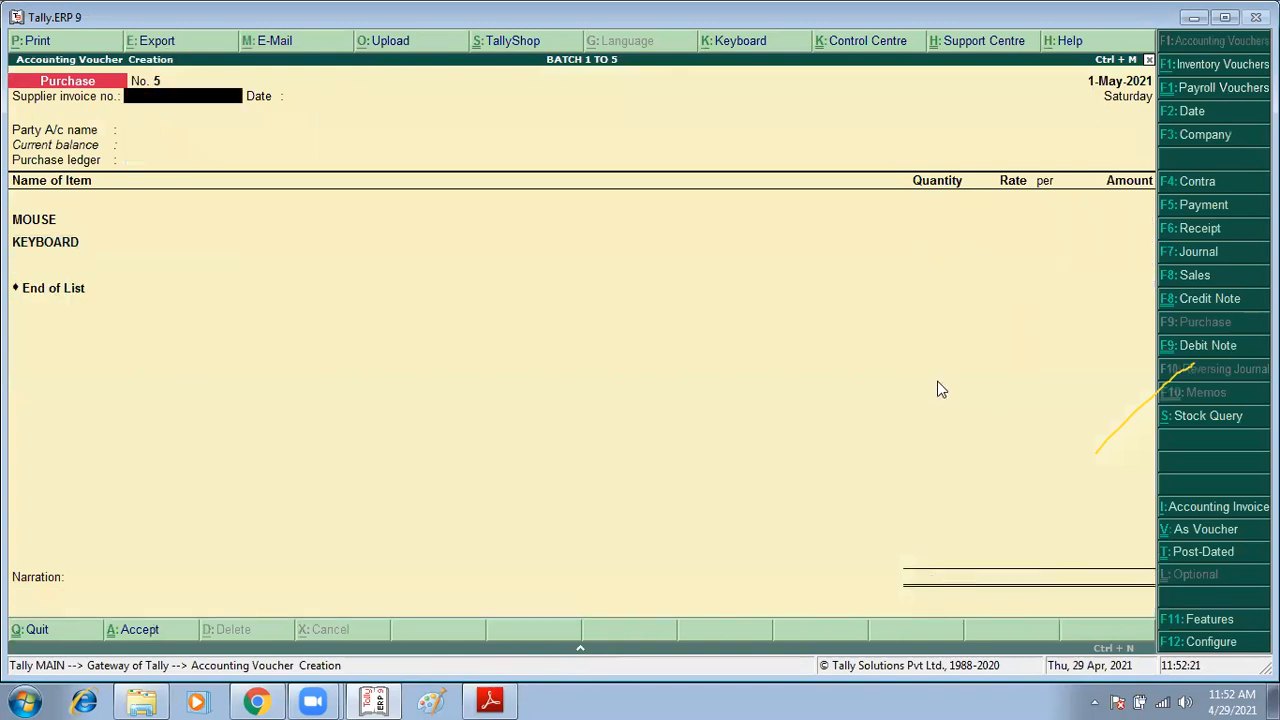
Step: Start a debit note voucher and set its date to 2 May 2021
{"action": "key", "text": "alt+Tab"}
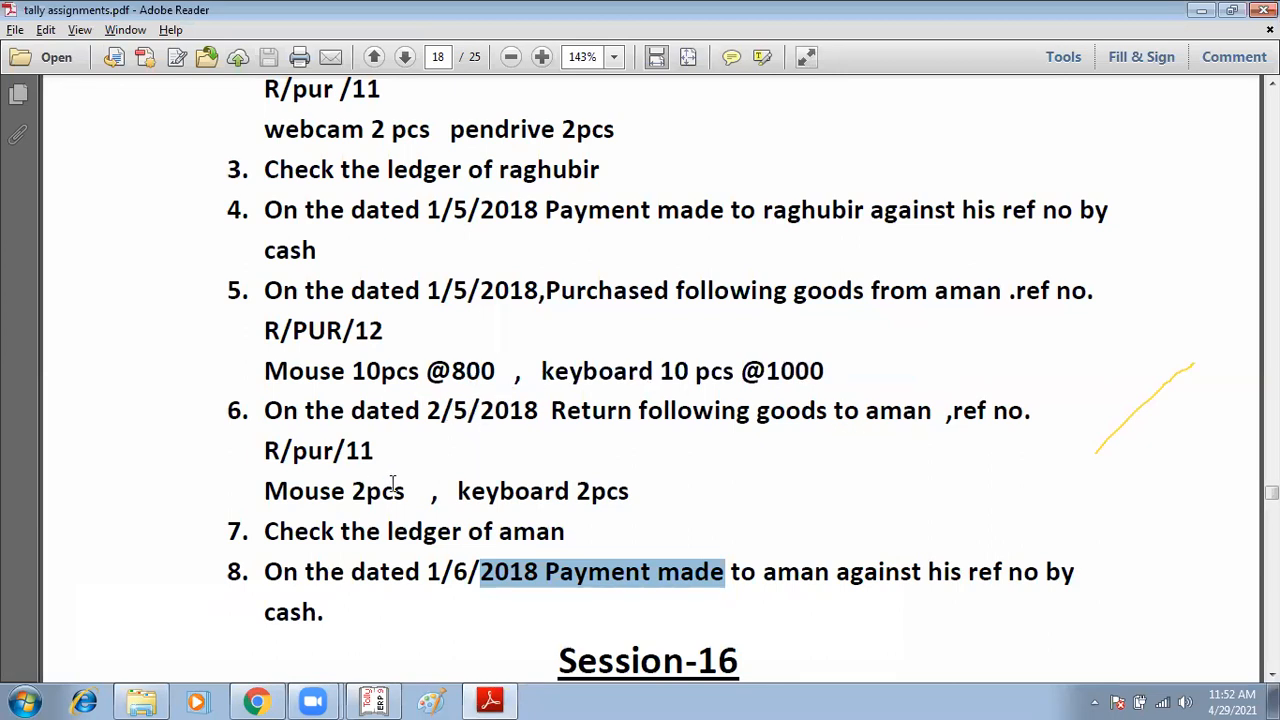
{"action": "key", "text": "alt+Tab"}
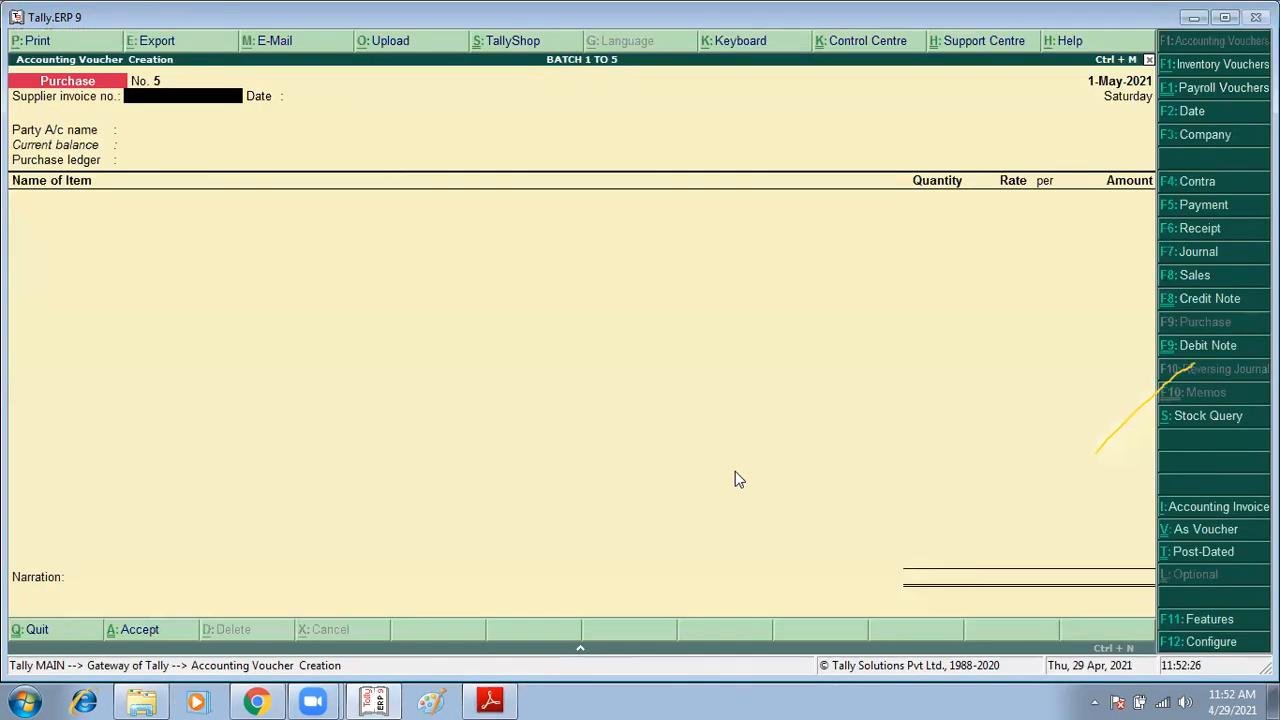
{"action": "key", "text": "ctrl+F9"}
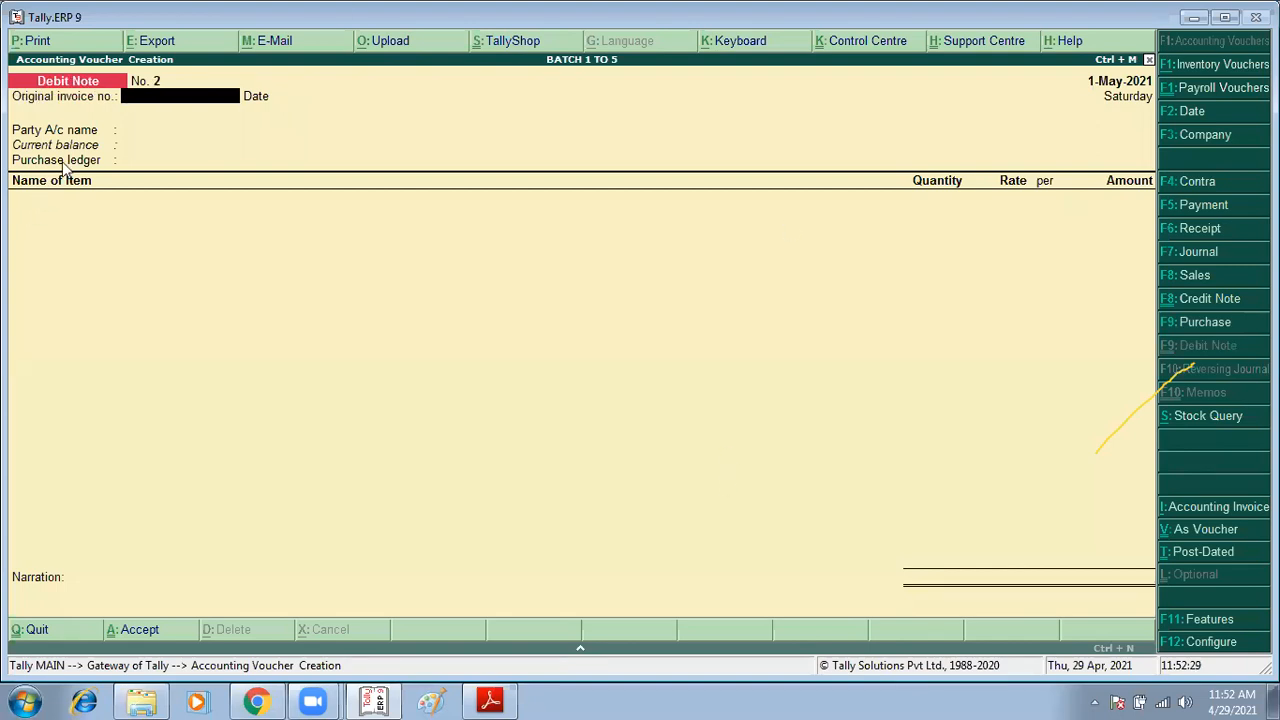
{"action": "key", "text": "F2"}
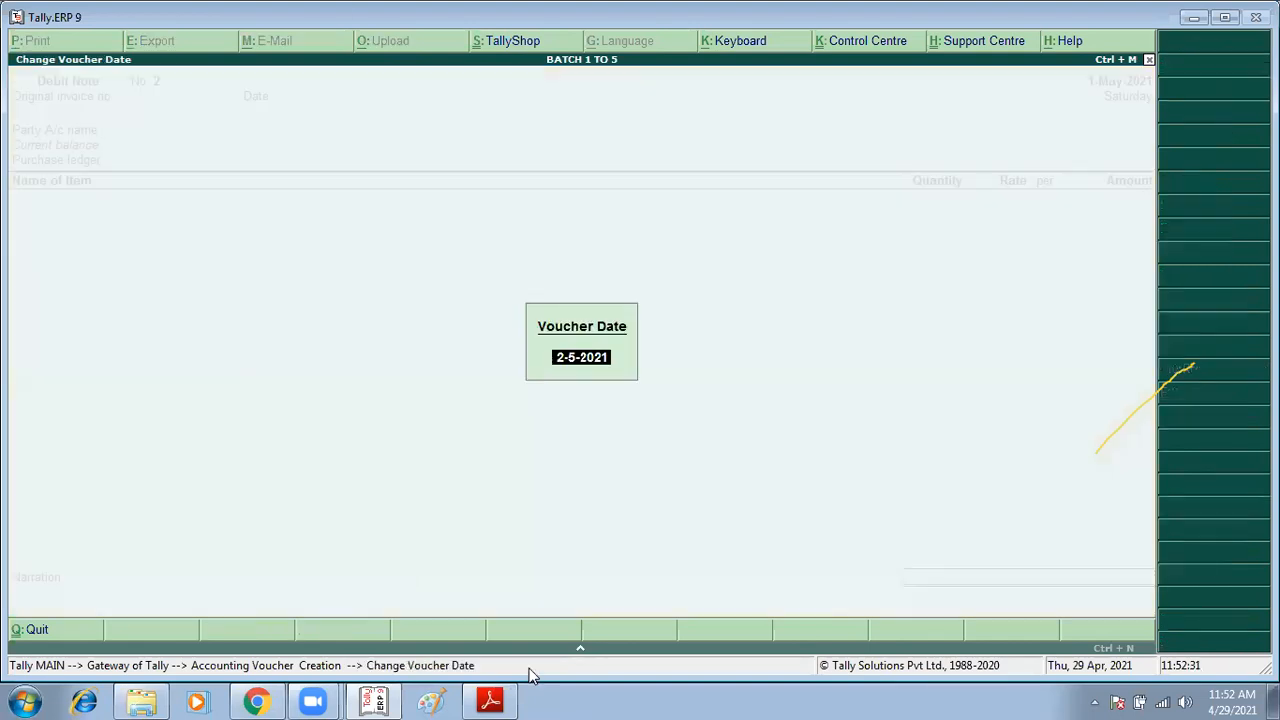
{"action": "type", "text": "2/5"}
{"action": "key", "text": "Return"}
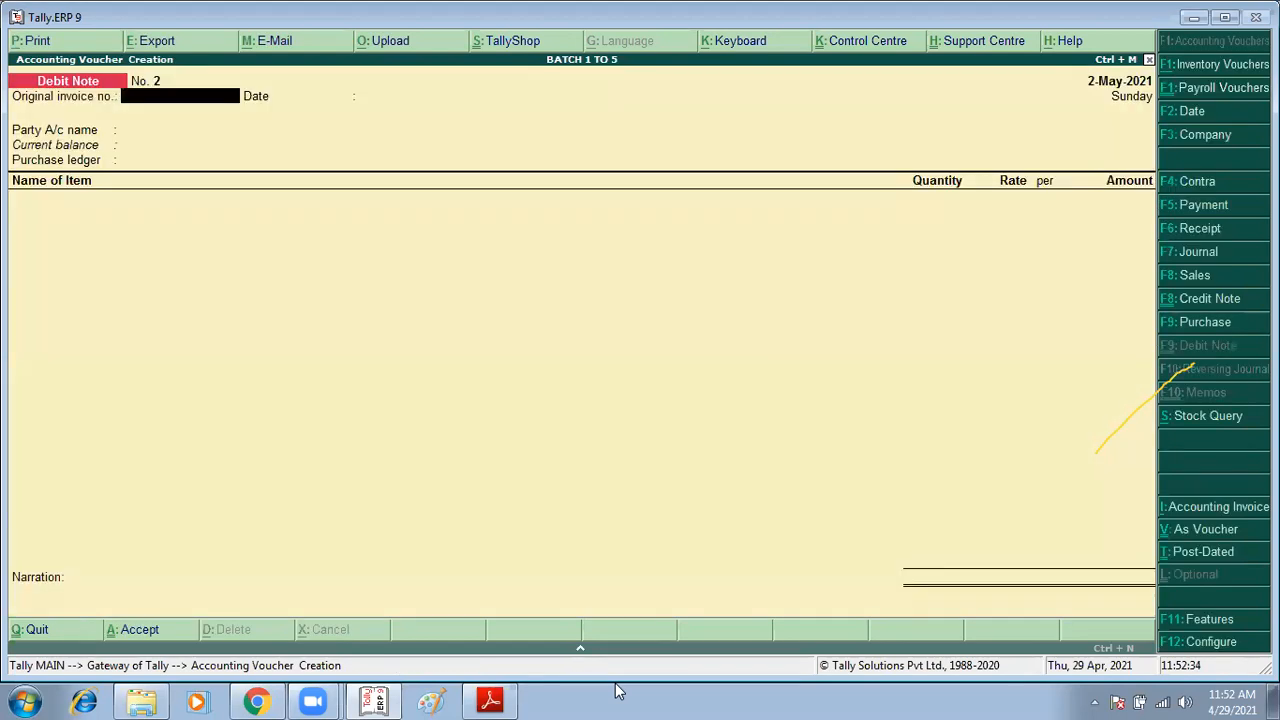
Step: Enter R/PUR/12 as the original invoice number and keep the date 2-May-2021
{"action": "key", "text": "alt+Tab"}
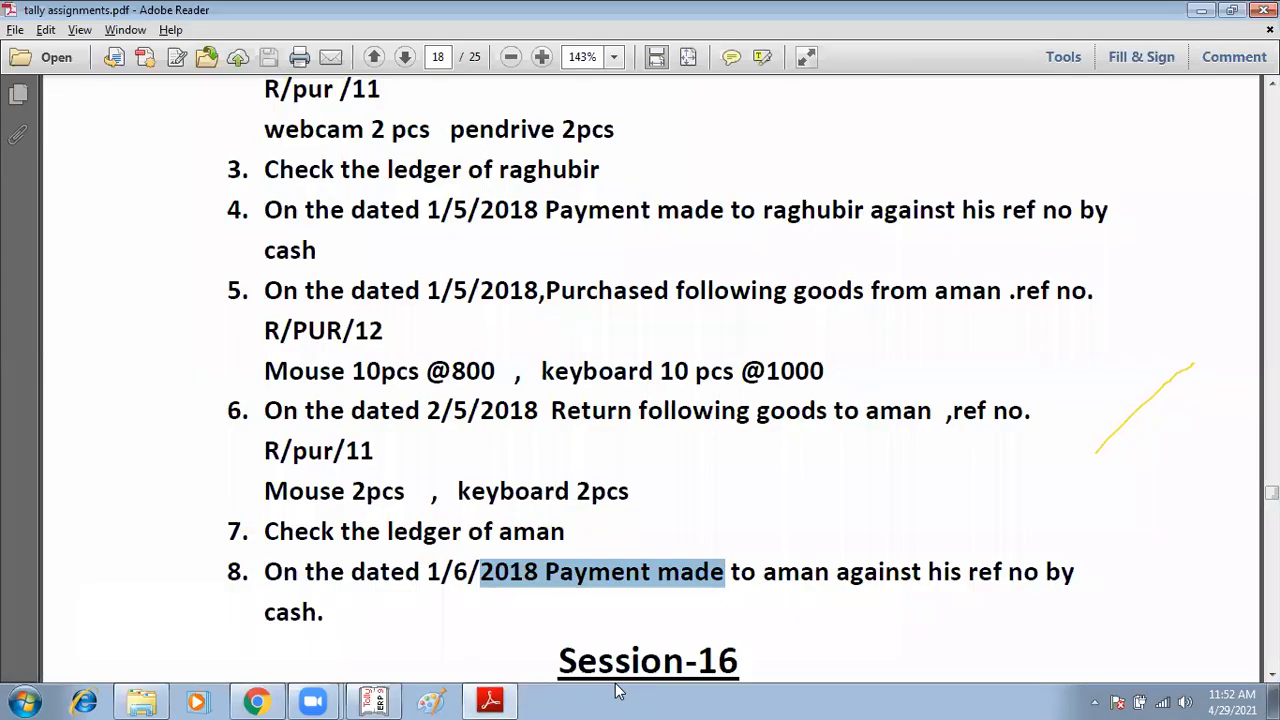
{"action": "key", "text": "alt+Tab"}
{"action": "type", "text": "R/PU"}
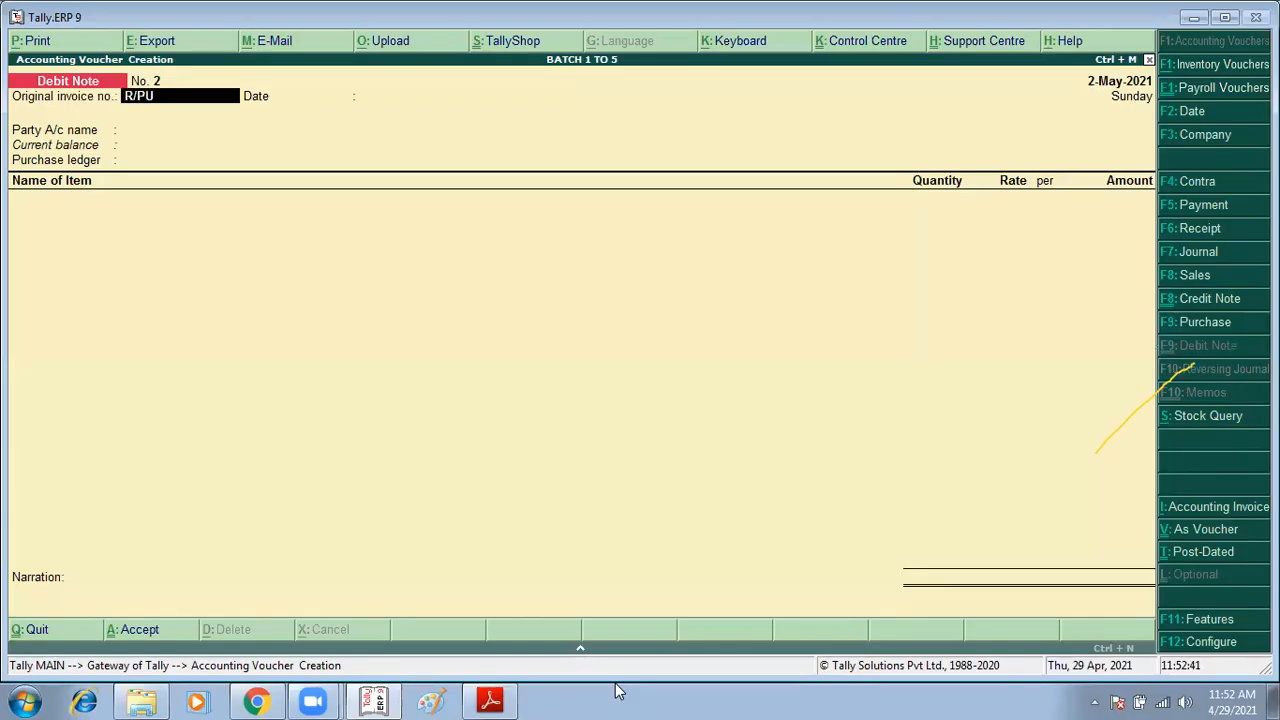
{"action": "type", "text": "R/12"}
{"action": "key", "text": "Return"}
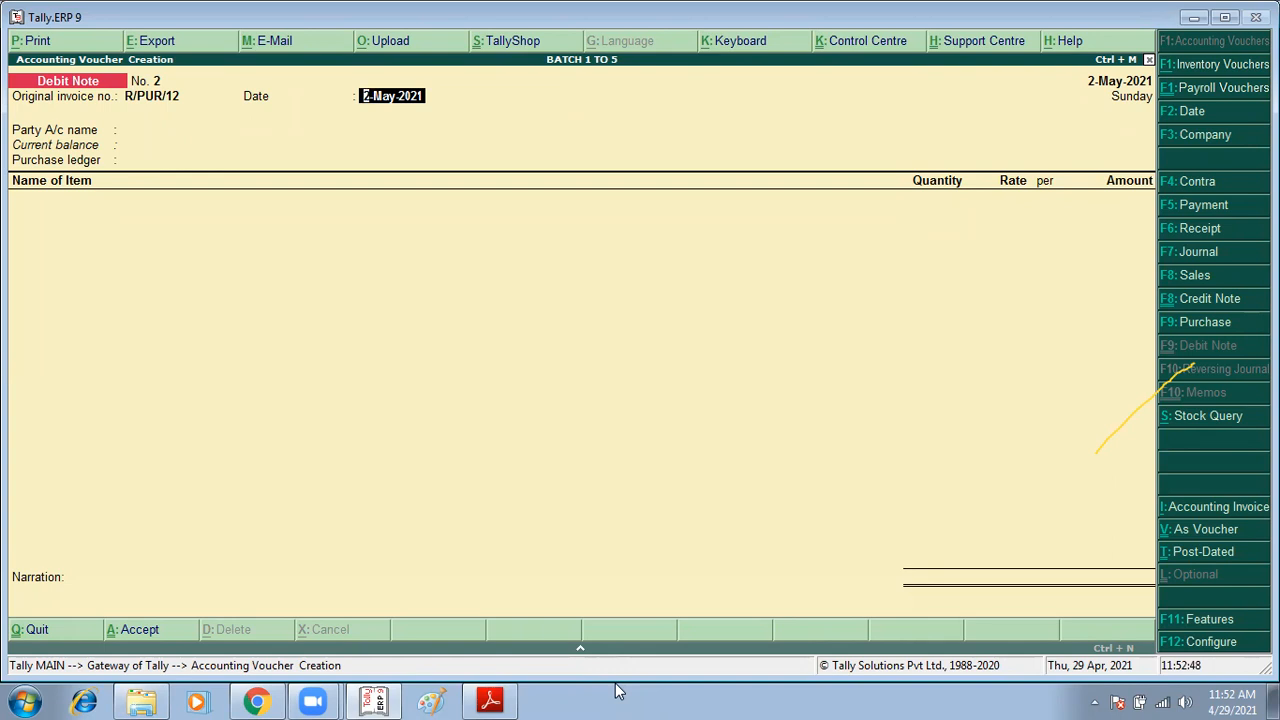
{"action": "key", "text": "Return"}
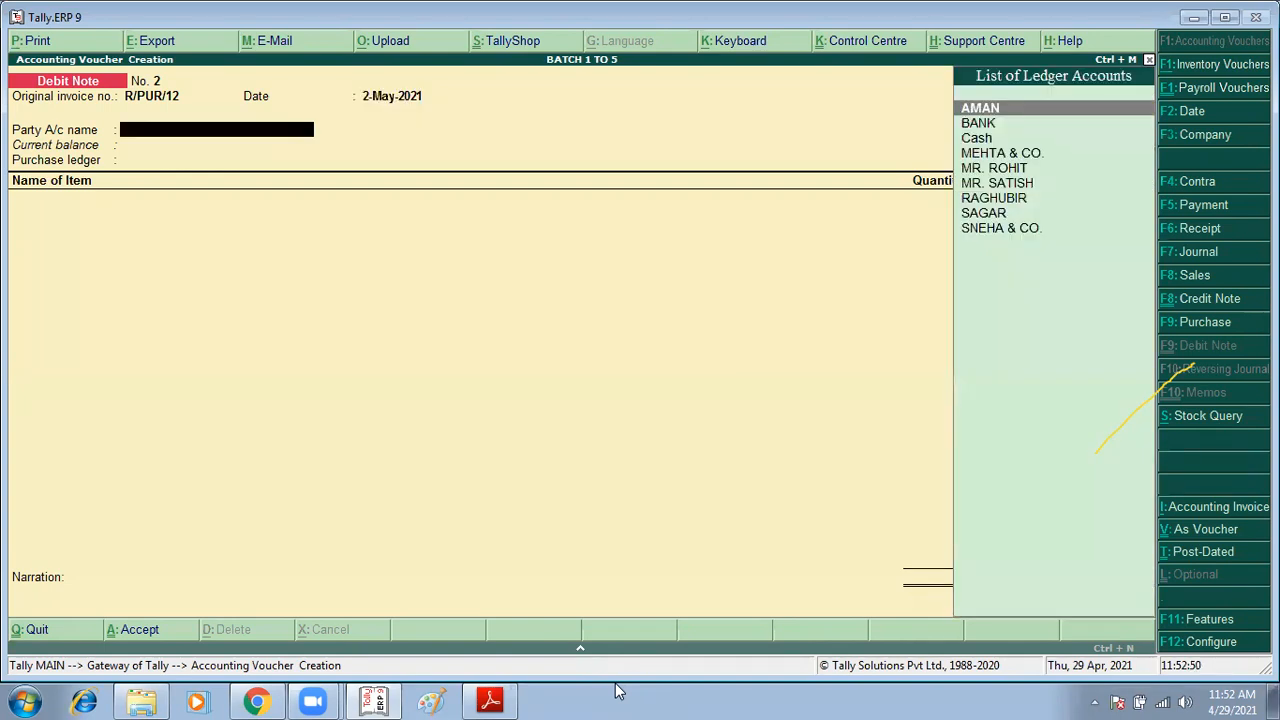
Step: Select AMAN as the party with the PURCHASE ledger and return 2 pcs of MOUSE
{"action": "key", "text": "Return"}
{"action": "key", "text": "ctrl+a"}
{"action": "key", "text": "Return"}
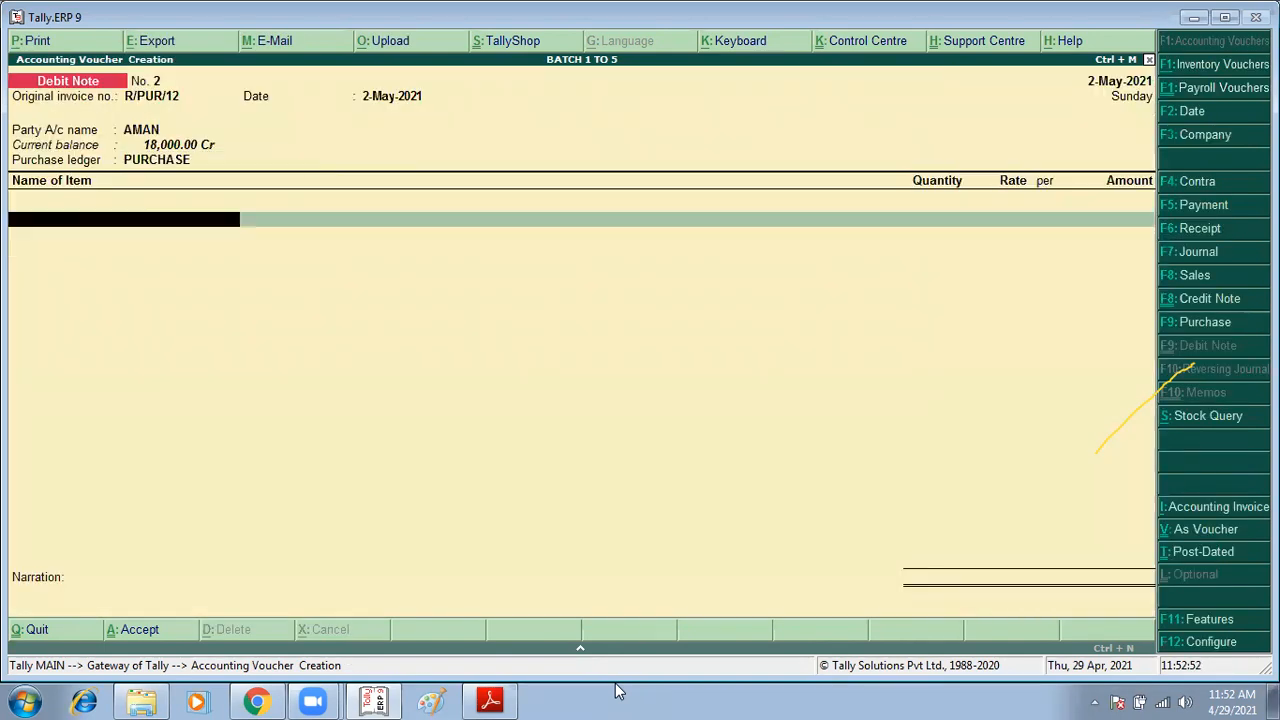
{"action": "type", "text": "M"}
{"action": "key", "text": "Return"}
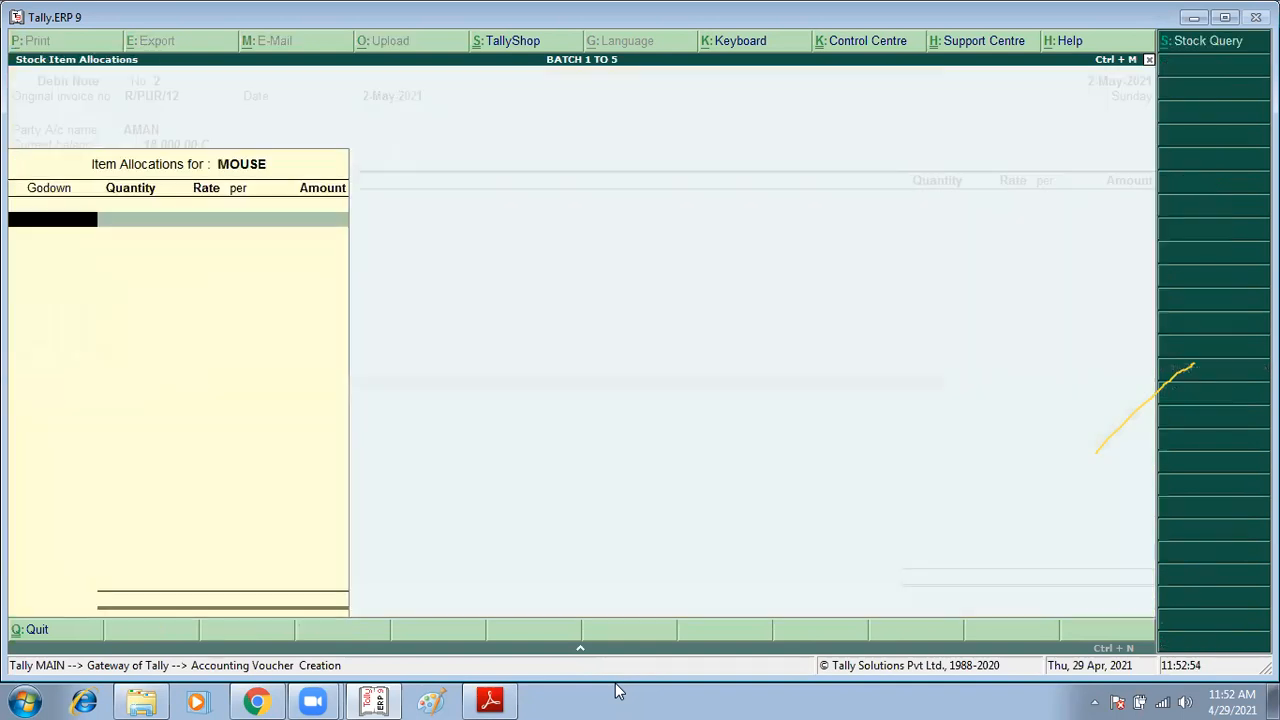
{"action": "key", "text": "Return"}
{"action": "type", "text": "2"}
{"action": "key", "text": "Return"}
{"action": "key", "text": "Return"}
{"action": "key", "text": "Return"}
{"action": "key", "text": "Return"}
Step: Return 2 pcs of KEYBOARD, accept the debit note and leave the blank voucher
{"action": "key", "text": "Return"}
{"action": "key", "text": "Return"}
{"action": "type", "text": "K"}
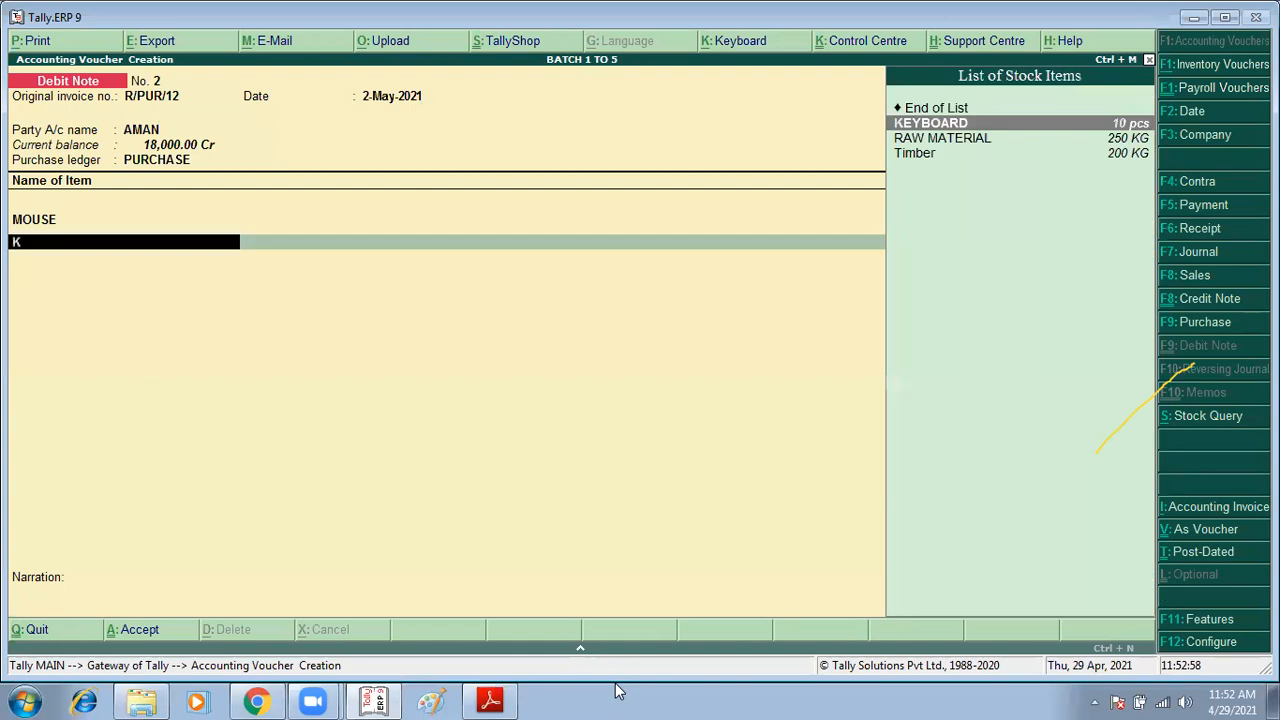
{"action": "key", "text": "Return"}
{"action": "key", "text": "Return"}
{"action": "type", "text": "2"}
{"action": "key", "text": "Return"}
{"action": "key", "text": "Return"}
{"action": "key", "text": "Return"}
{"action": "key", "text": "Return"}
{"action": "key", "text": "Return"}
{"action": "key", "text": "Return"}
{"action": "key", "text": "Return"}
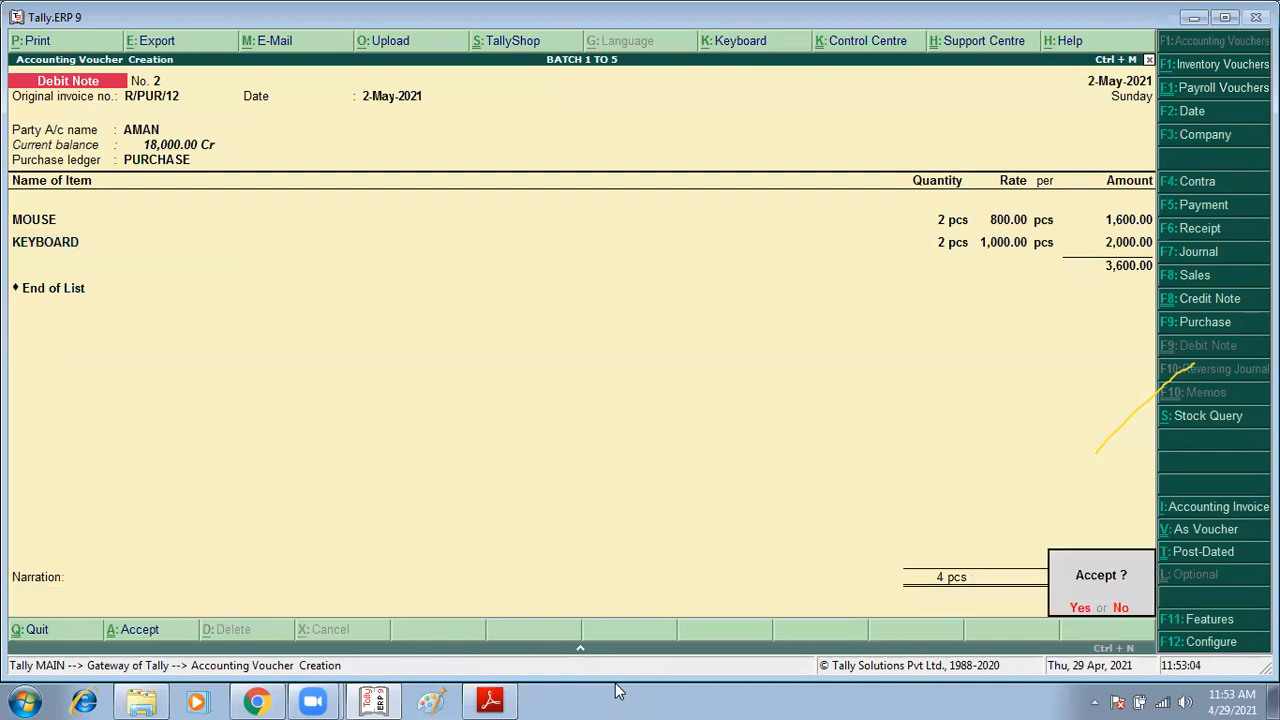
{"action": "key", "text": "Return"}
{"action": "key", "text": "Escape"}
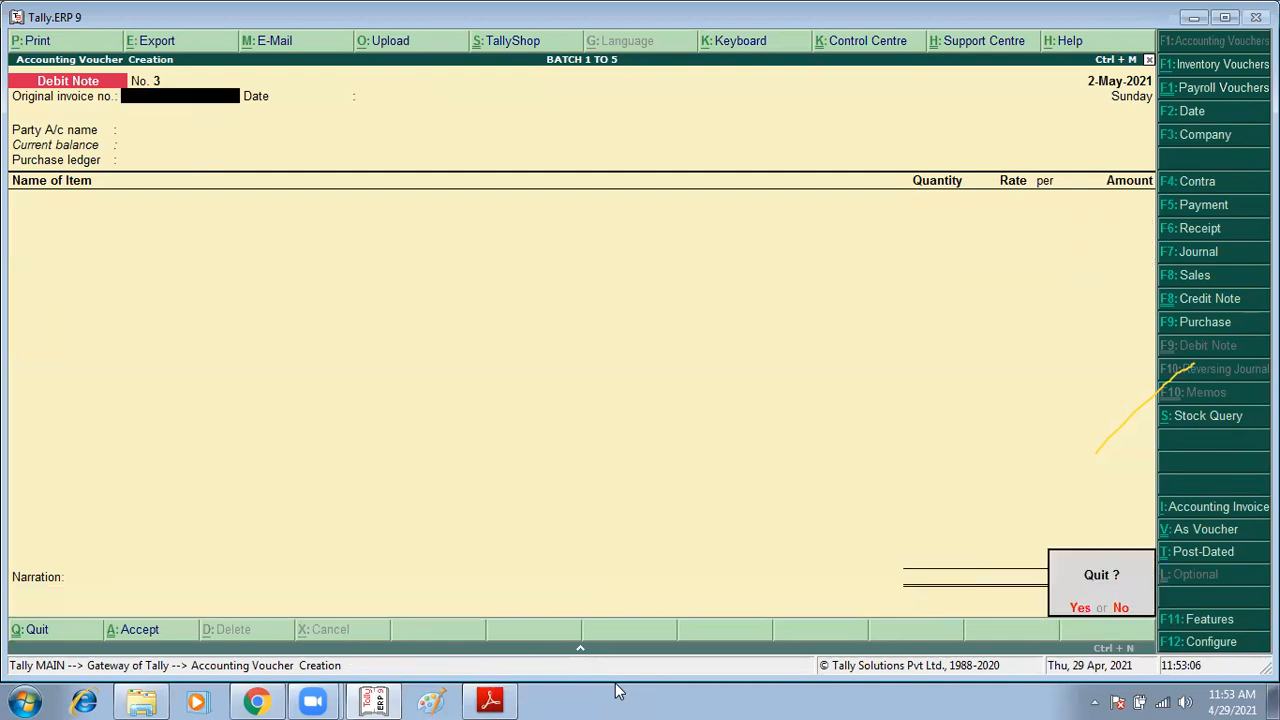
{"action": "key", "text": "Return"}
Step: Review the remaining Session-15 tasks and the Session-16 sale return exercises in the assignment PDF
{"action": "key", "text": "alt+Tab"}
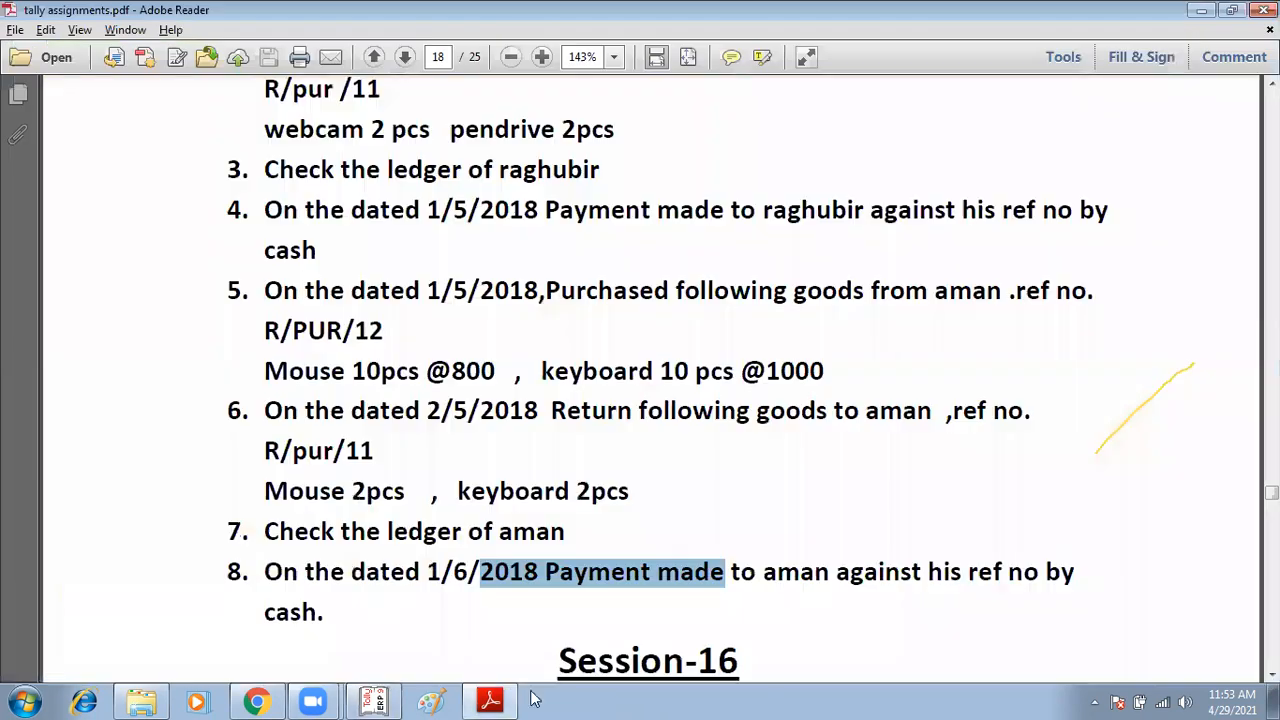
{"action": "scroll", "coordinate": [558, 578], "scroll_direction": "down", "scroll_amount": 1}
{"action": "scroll", "coordinate": [815, 505], "scroll_direction": "down", "scroll_amount": 1}
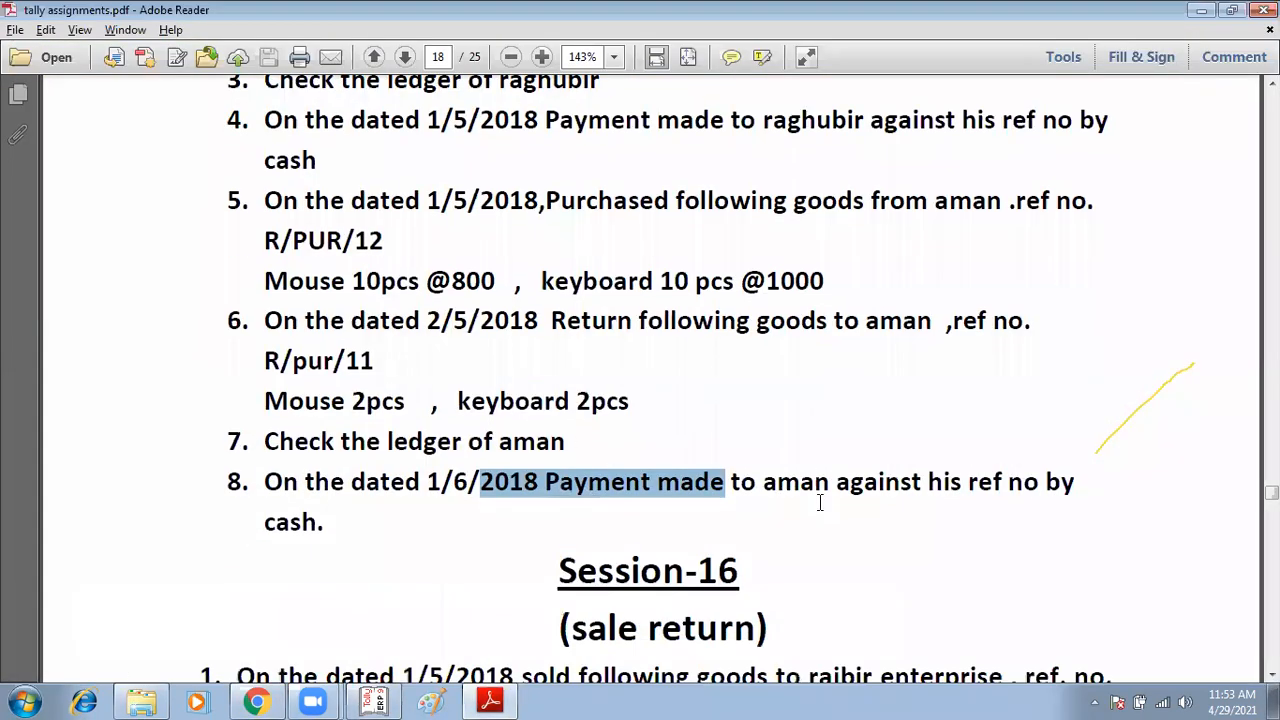
{"action": "scroll", "coordinate": [819, 506], "scroll_direction": "down", "scroll_amount": 4}
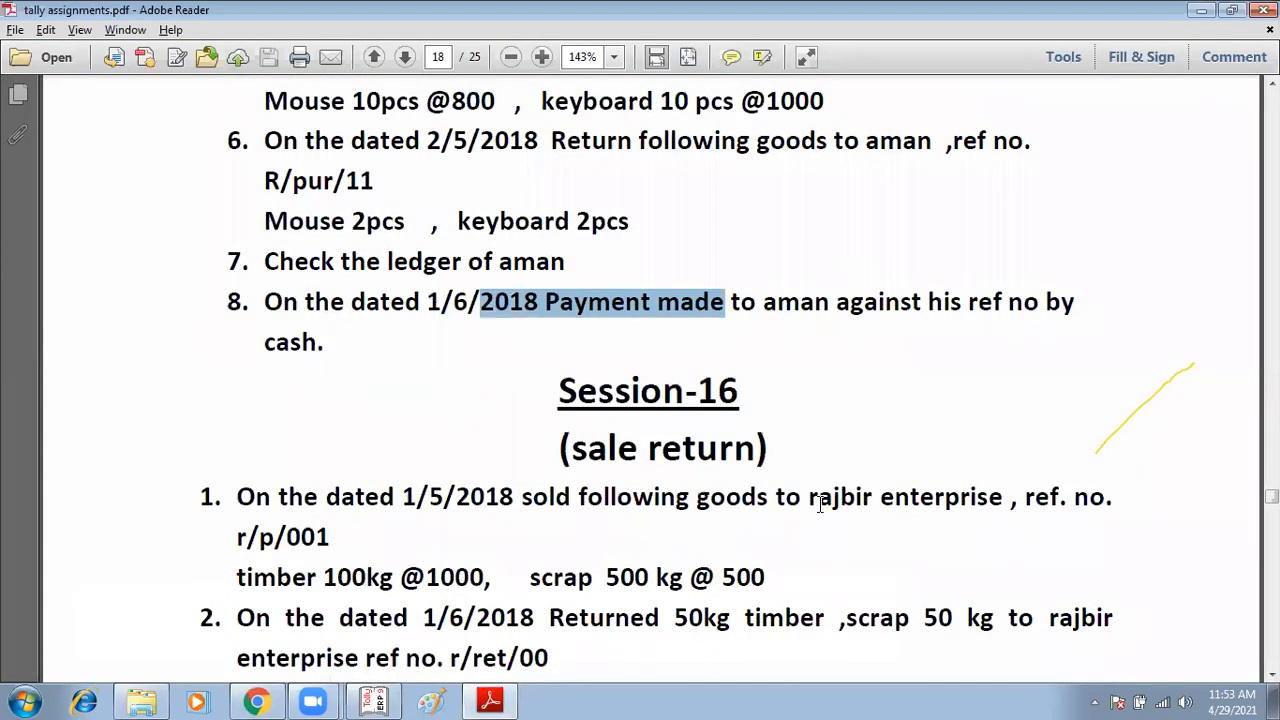
{"action": "scroll", "coordinate": [819, 506], "scroll_direction": "down", "scroll_amount": 4}
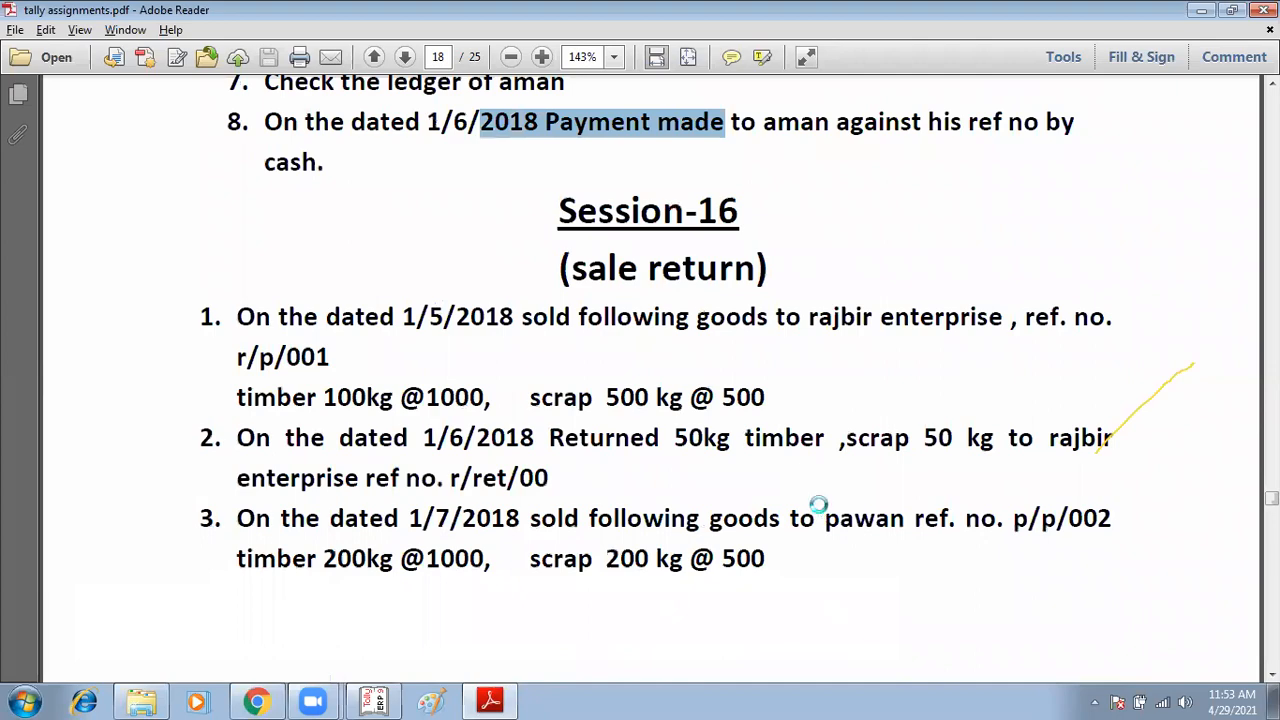
Step: Start a payment voucher debiting AMAN with 14,400
{"action": "key", "text": "alt+Tab"}
{"action": "key", "text": "F5"}
{"action": "type", "text": "m"}
{"action": "key", "text": "BackSpace"}
{"action": "type", "text": "am"}
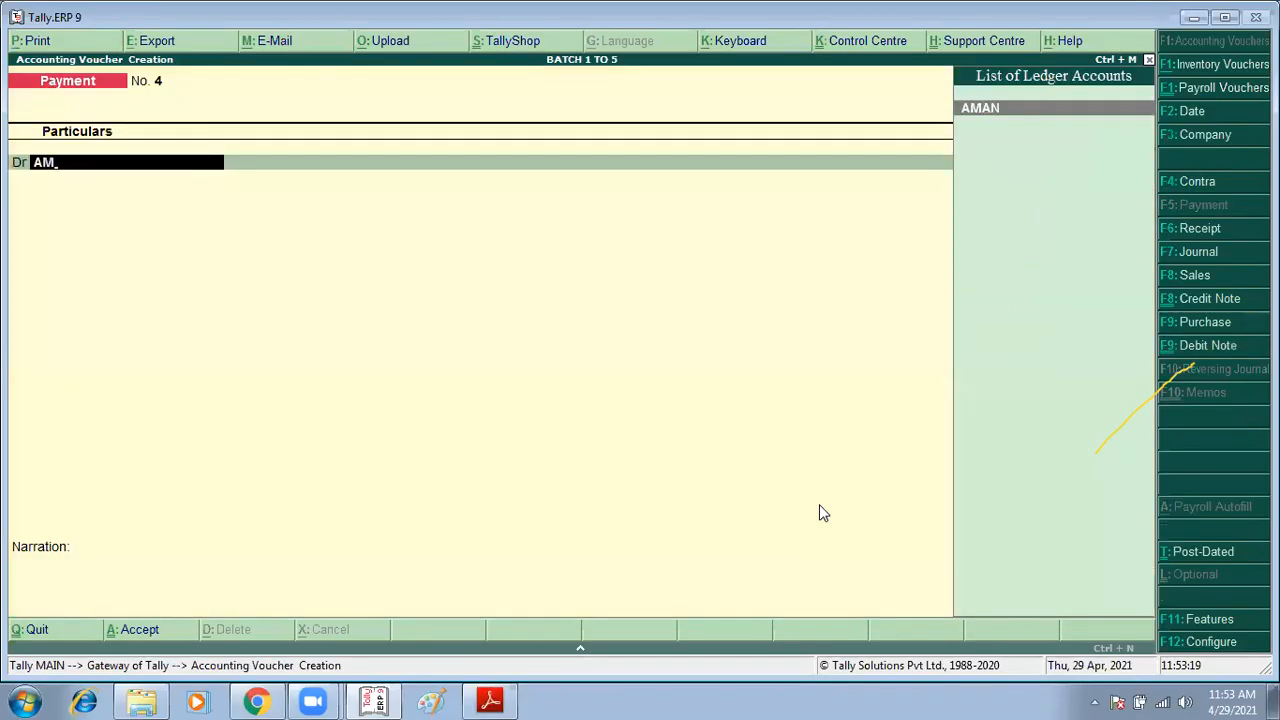
{"action": "key", "text": "Return"}
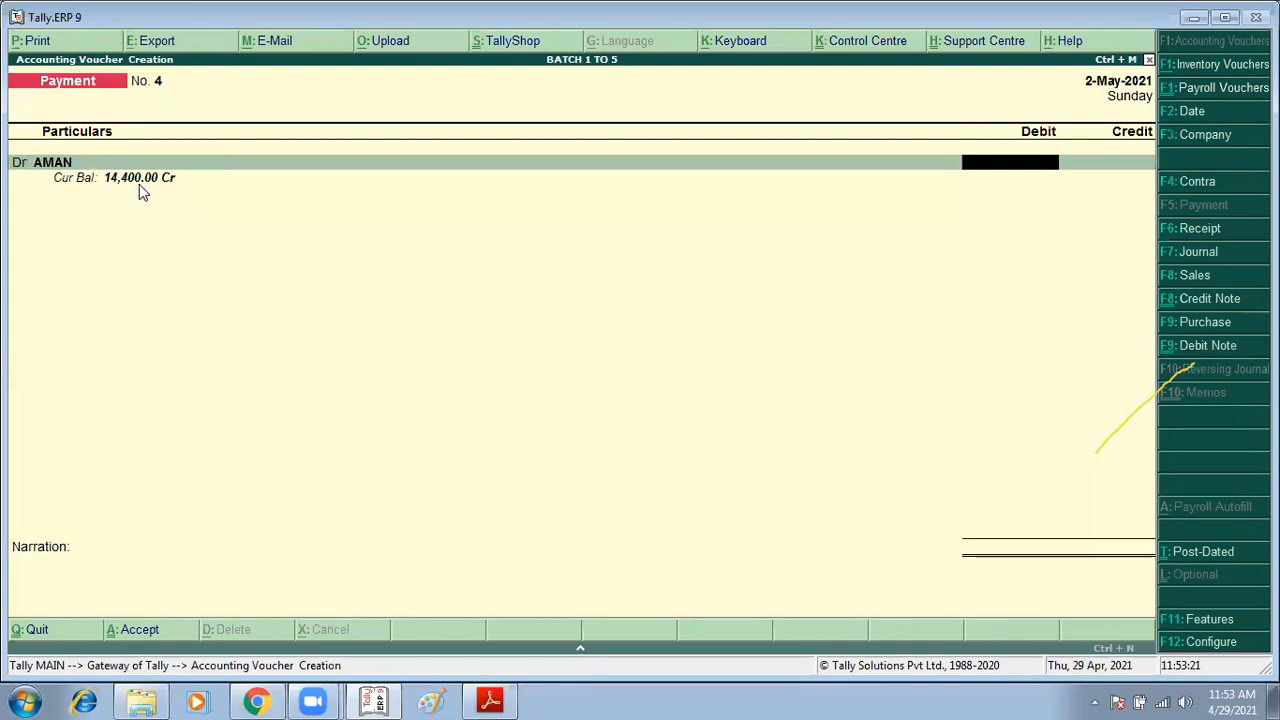
{"action": "type", "text": "14400"}
{"action": "key", "text": "Return"}
Step: Allocate AMAN's payment against references 2 and R/PUR/12
{"action": "key", "text": "Return"}
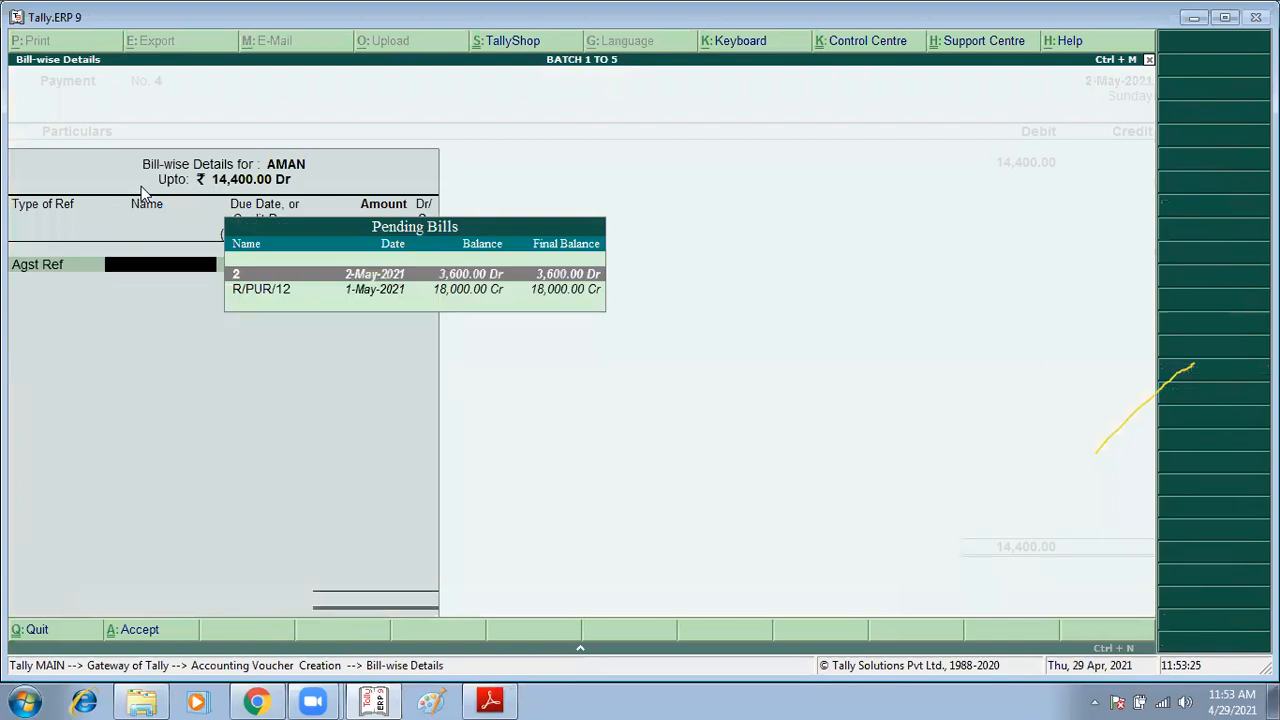
{"action": "key", "text": "Return"}
{"action": "key", "text": "Return"}
{"action": "key", "text": "Return"}
{"action": "key", "text": "Return"}
{"action": "key", "text": "Return"}
{"action": "key", "text": "Return"}
{"action": "key", "text": "Return"}
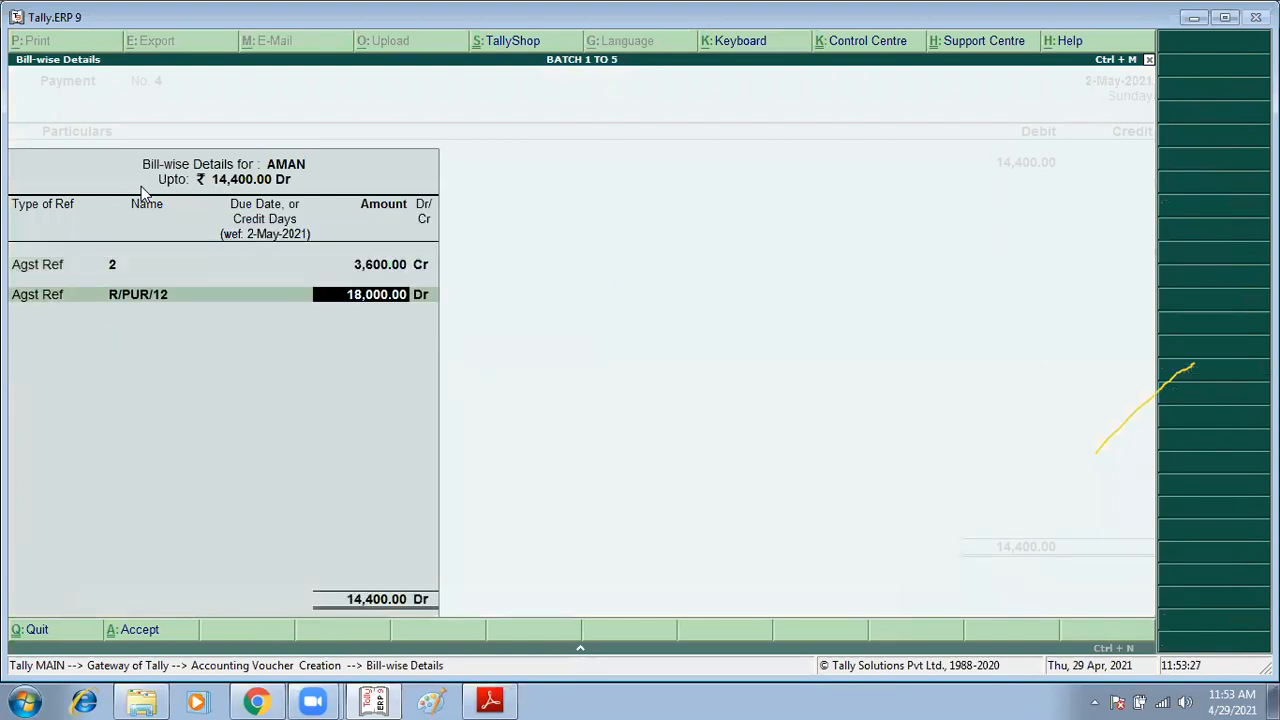
Step: Credit Cash for the payment and accept the voucher
{"action": "key", "text": "Return"}
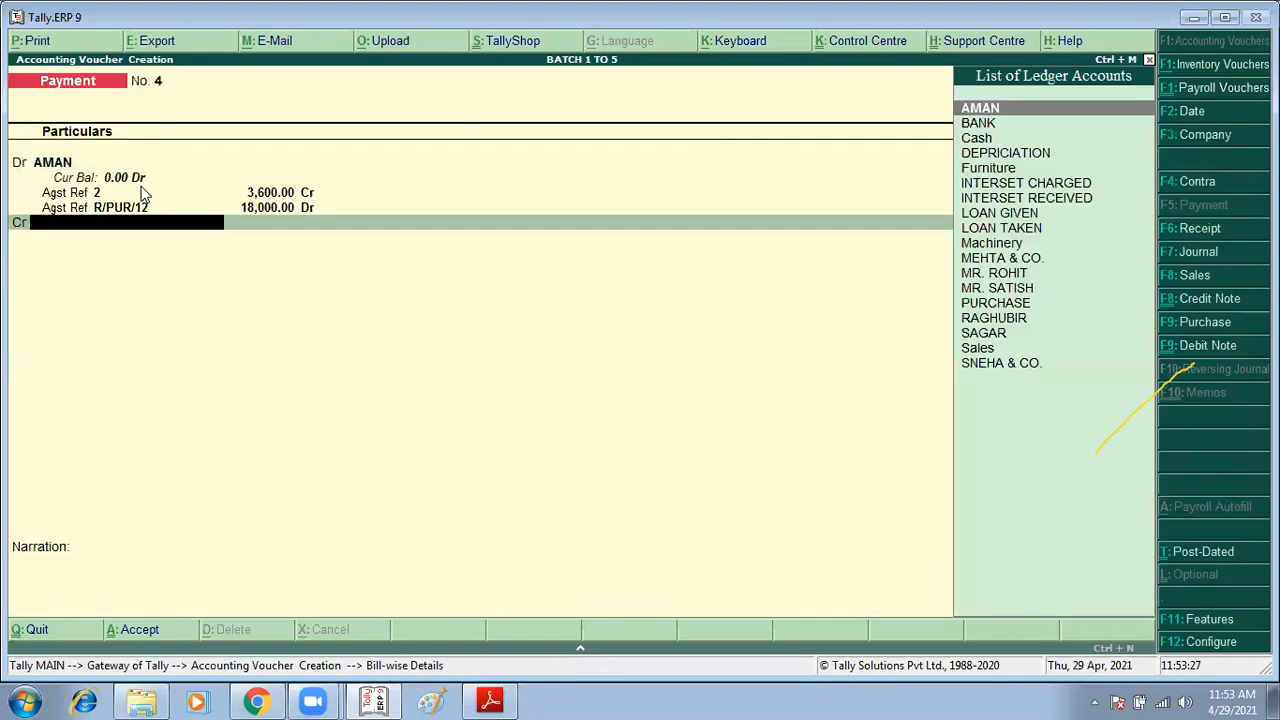
{"action": "key", "text": "Down"}
{"action": "key", "text": "Down"}
{"action": "key", "text": "Return"}
{"action": "key", "text": "Return"}
{"action": "key", "text": "Return"}
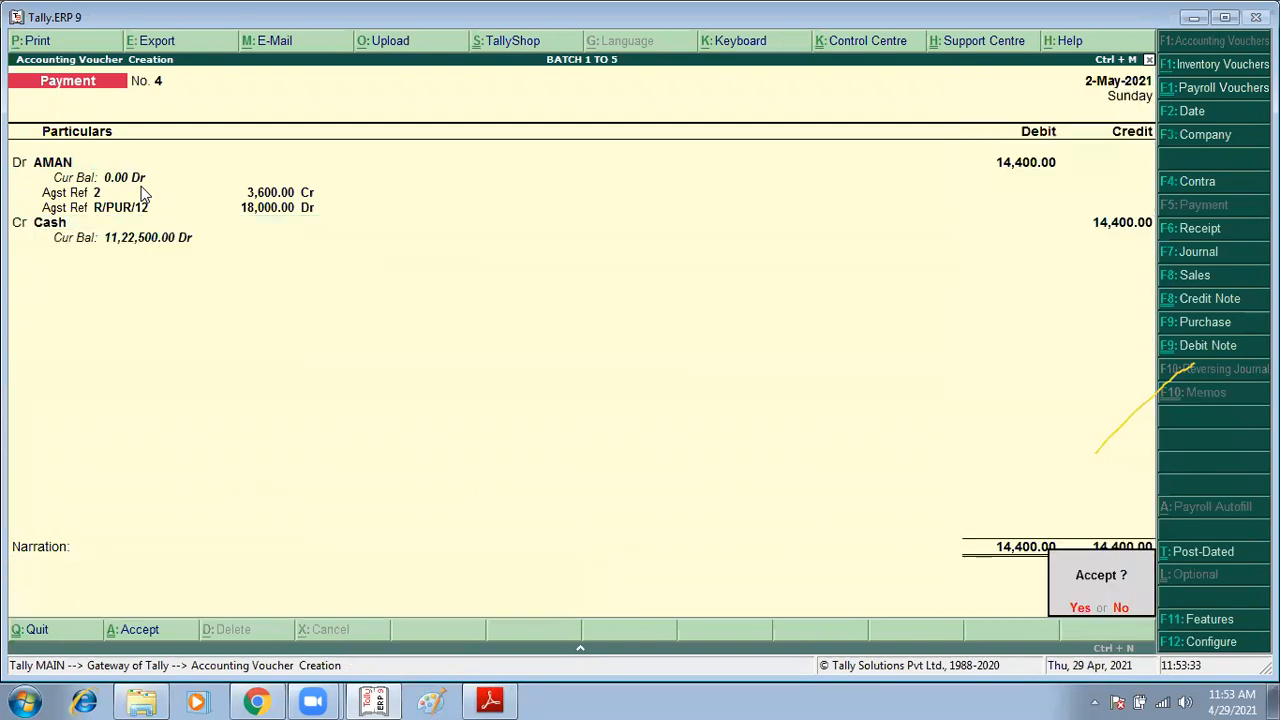
{"action": "key", "text": "Return"}
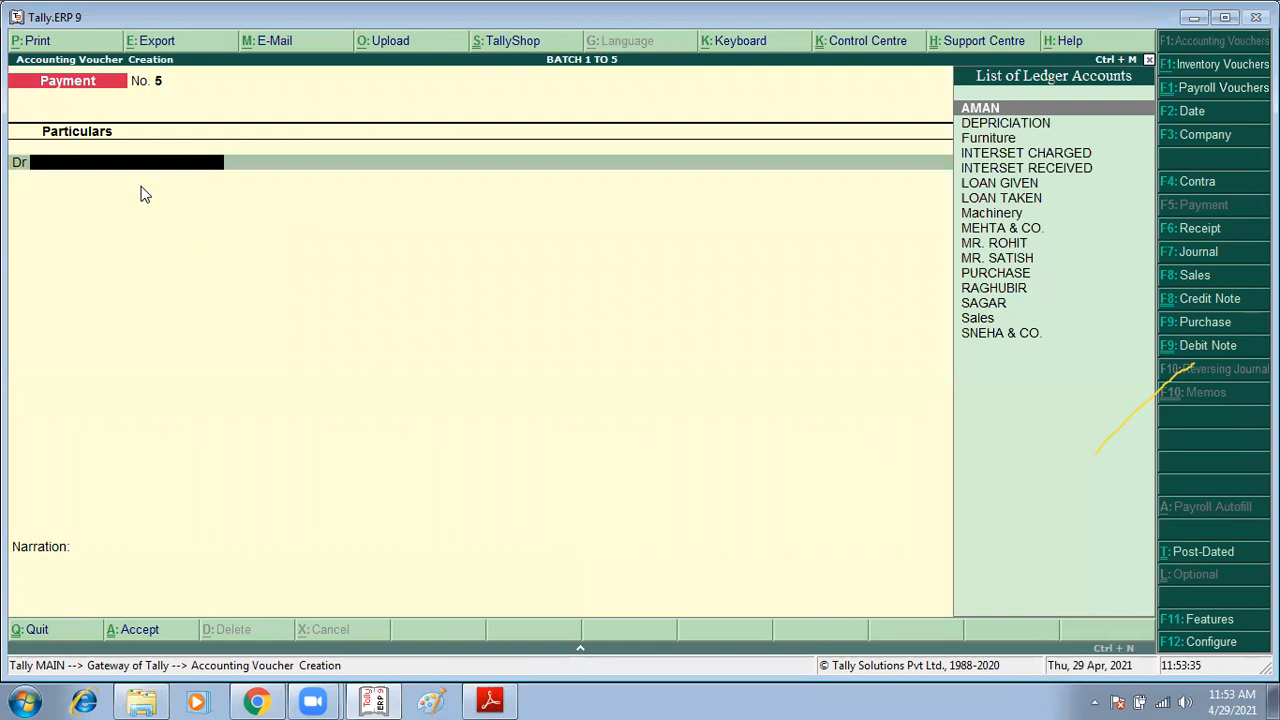
Step: Start a sales voucher with reference number r/p/001
{"action": "key", "text": "alt+Tab"}
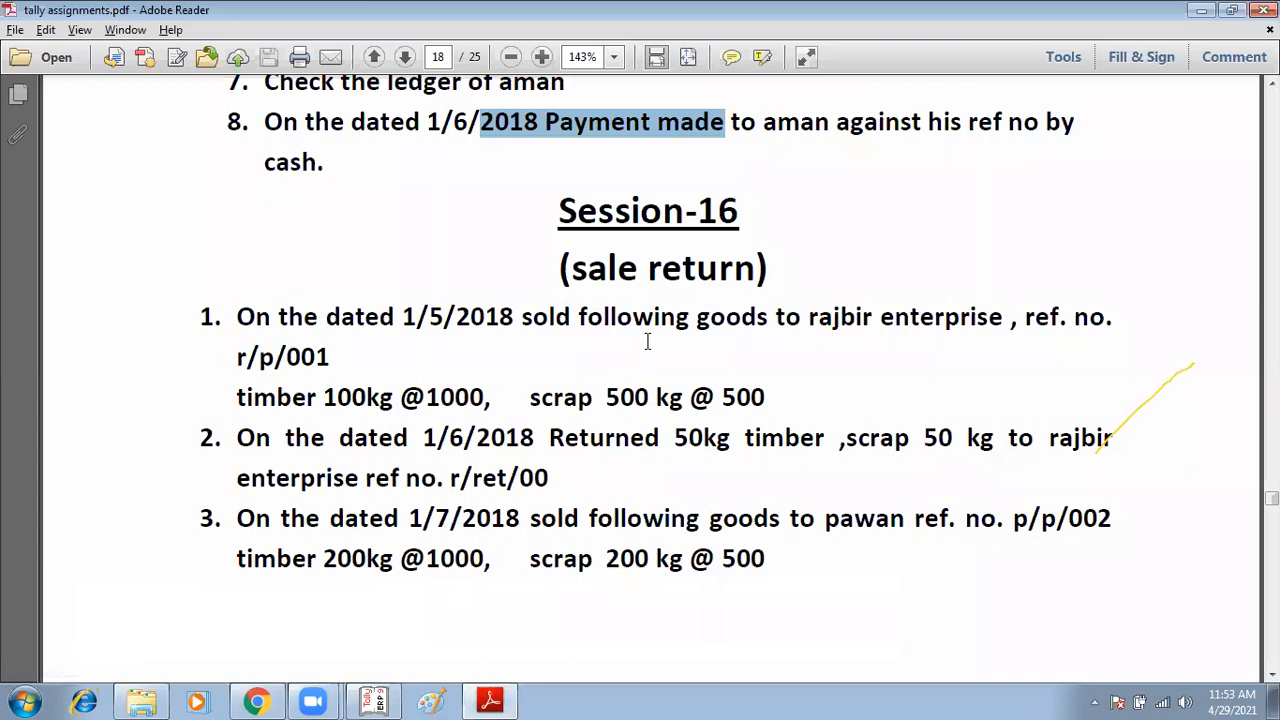
{"action": "left_click", "coordinate": [622, 345]}
{"action": "scroll", "coordinate": [622, 345], "scroll_direction": "down", "scroll_amount": 2}
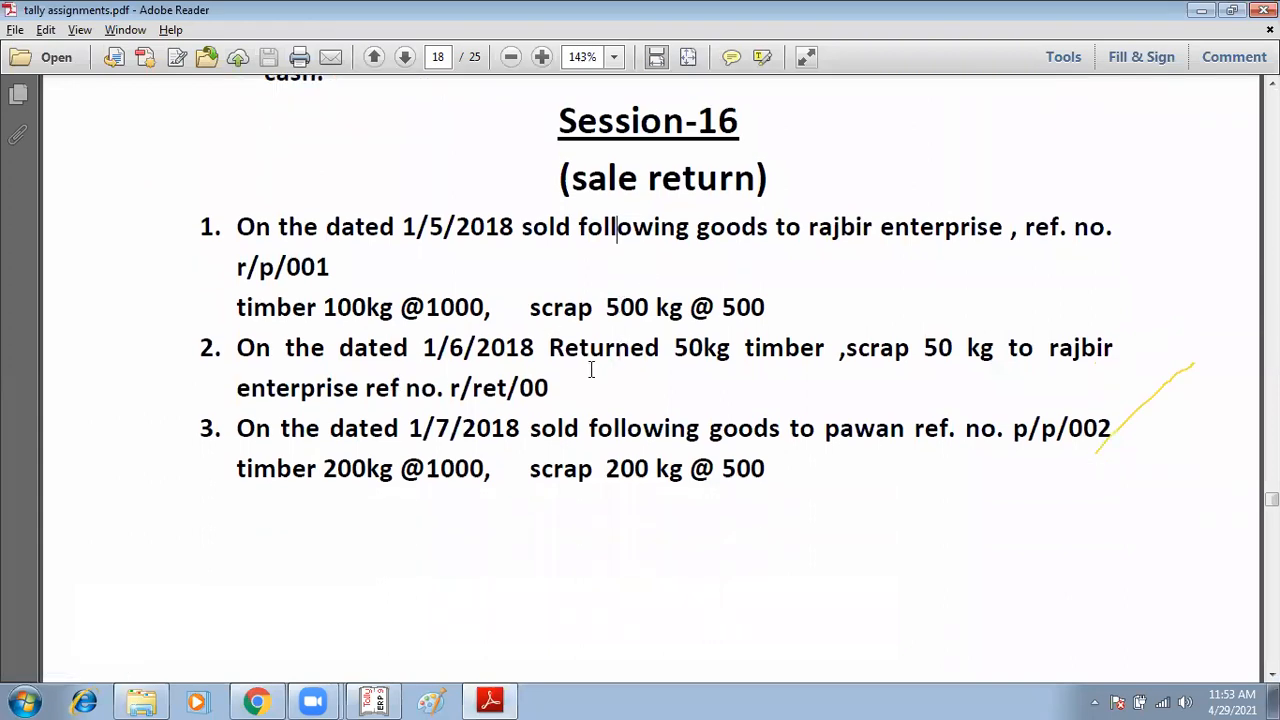
{"action": "key", "text": "alt+Tab"}
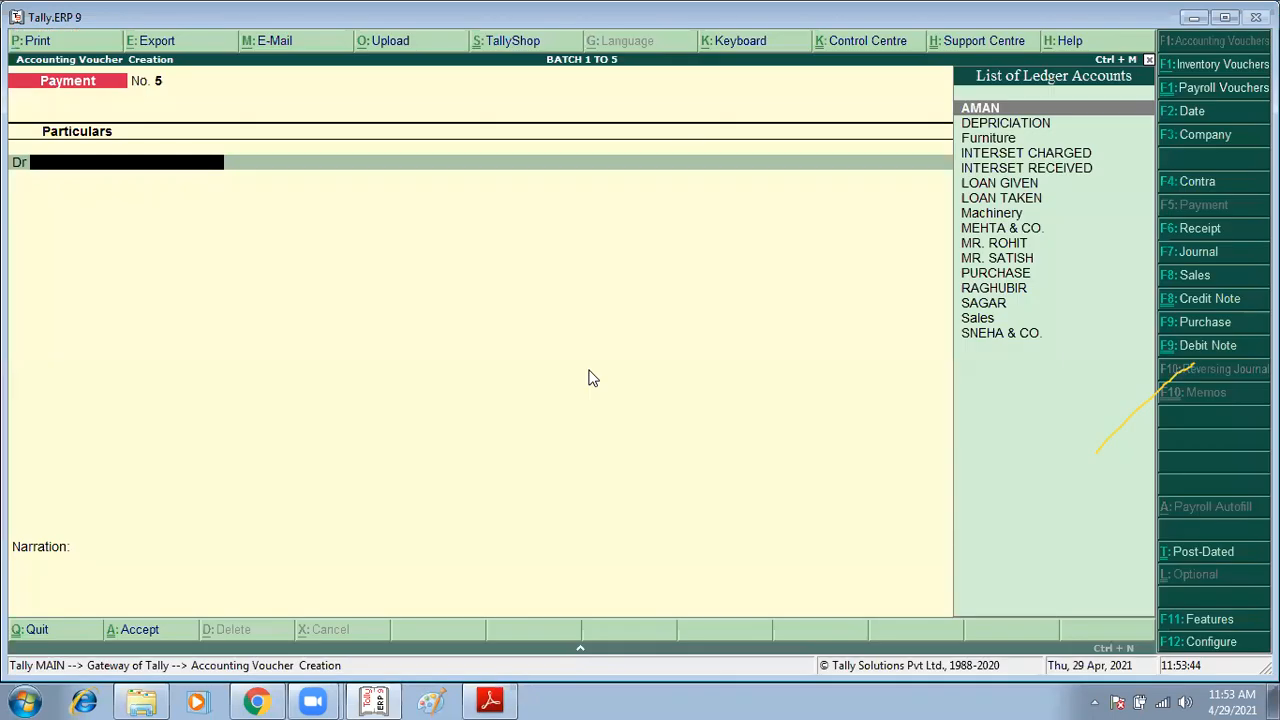
{"action": "key", "text": "F8"}
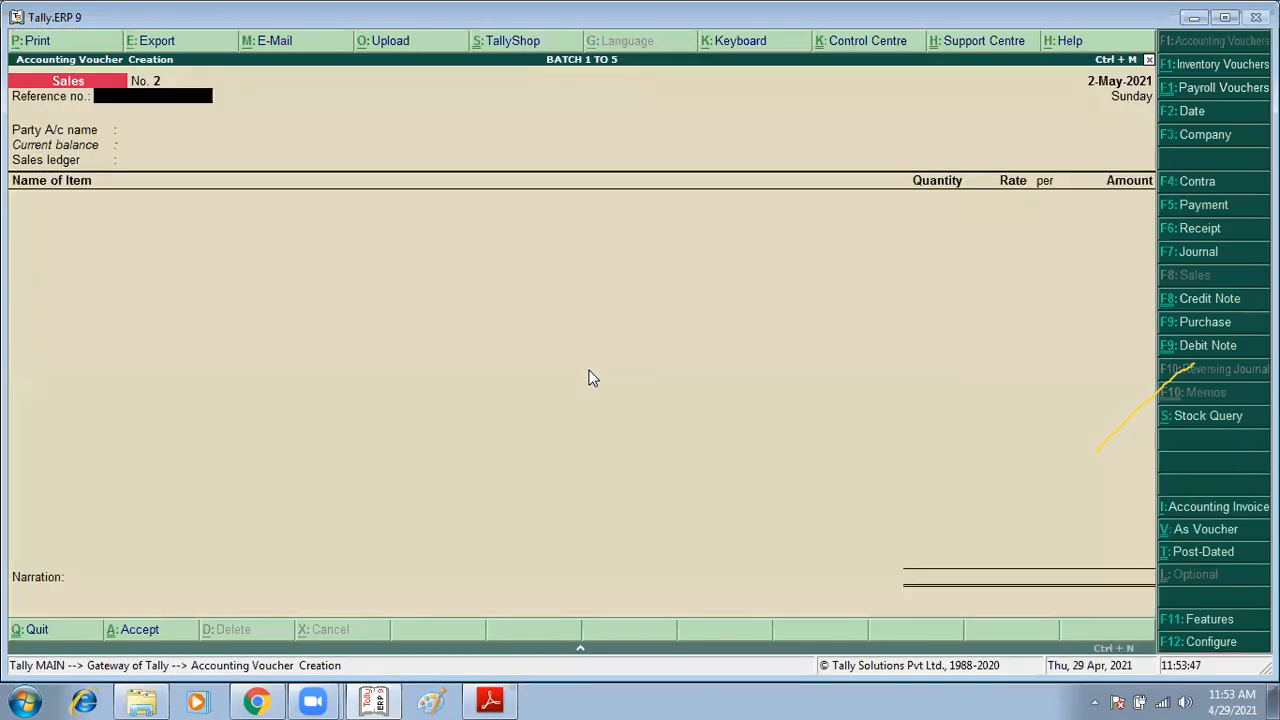
{"action": "key", "text": "alt+Tab"}
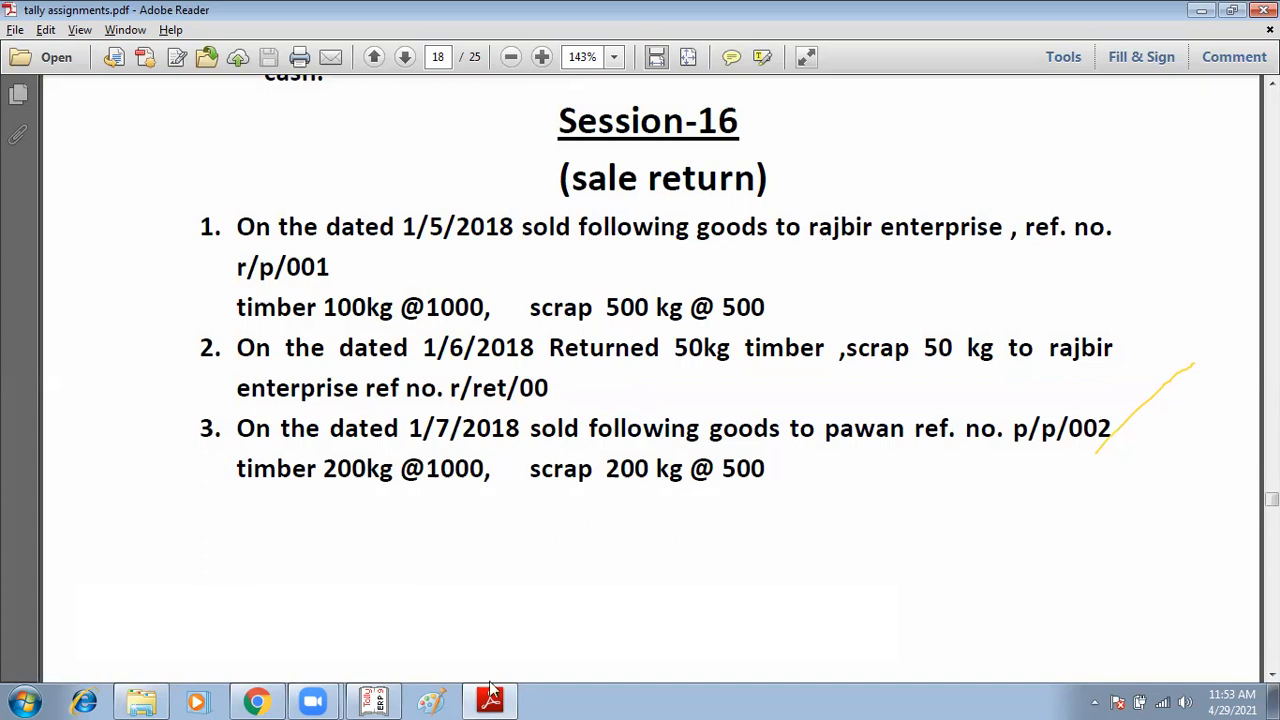
{"action": "key", "text": "alt+Tab"}
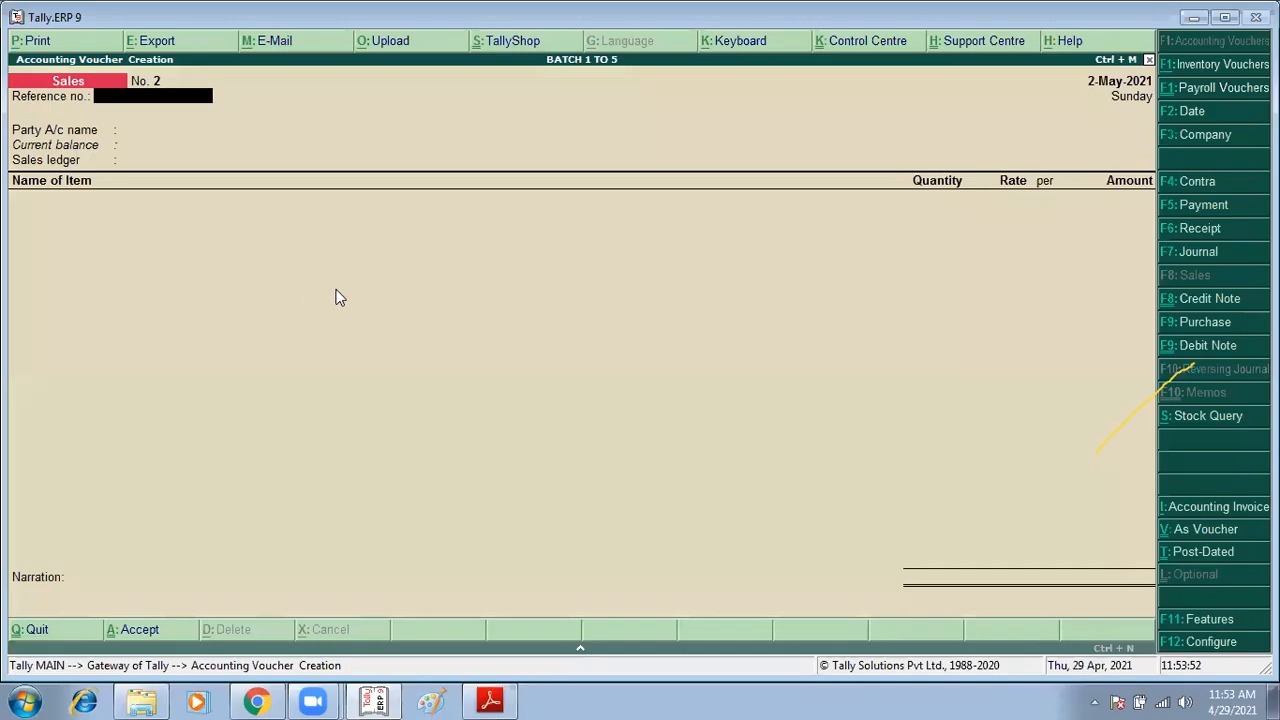
{"action": "type", "text": "r/p/001"}
{"action": "key", "text": "Return"}
Step: Create a party ledger RAJBIR under Sundry Creditors and set it as the sales voucher's party
{"action": "key", "text": "alt+Tab"}
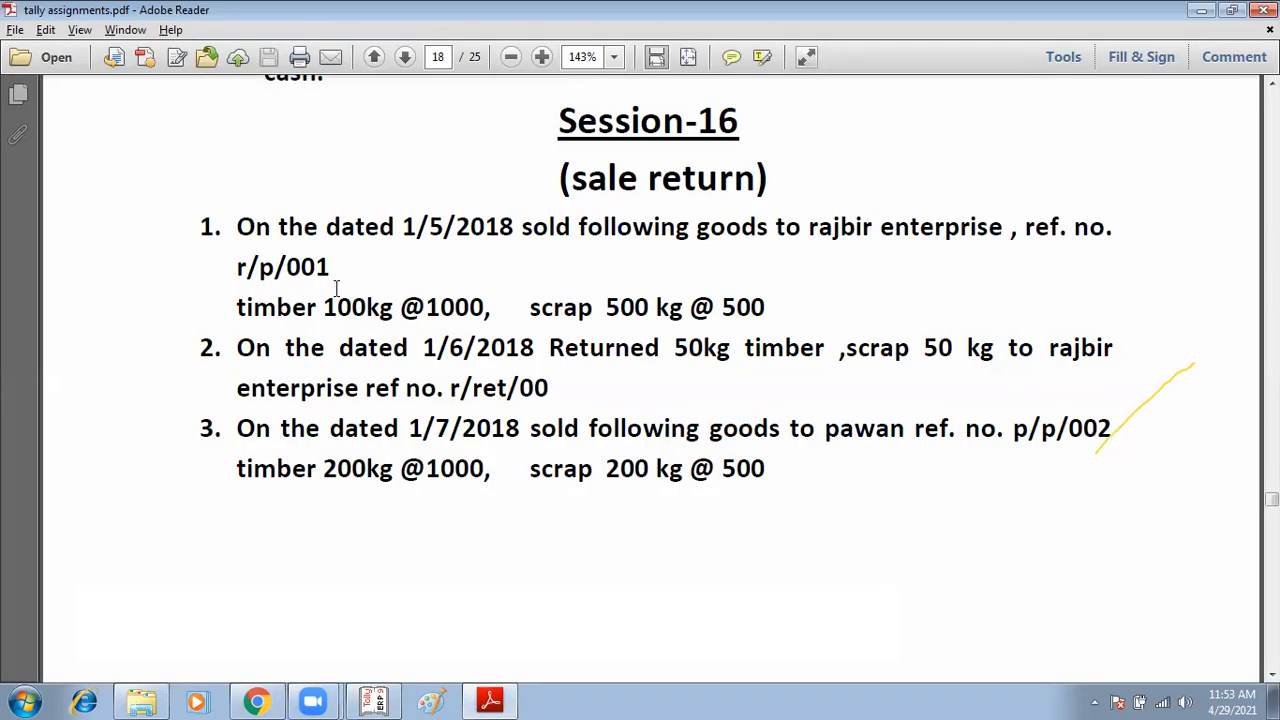
{"action": "key", "text": "alt+Tab"}
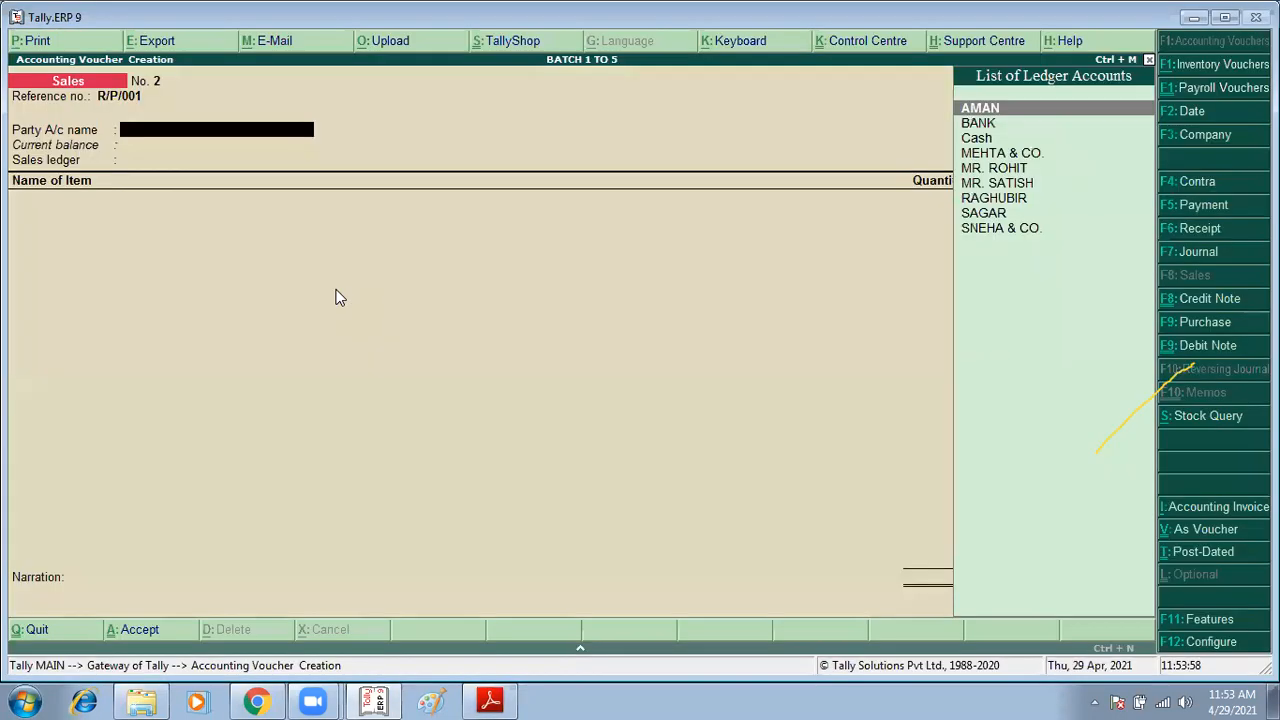
{"action": "key", "text": "alt+c"}
{"action": "type", "text": "RAJ"}
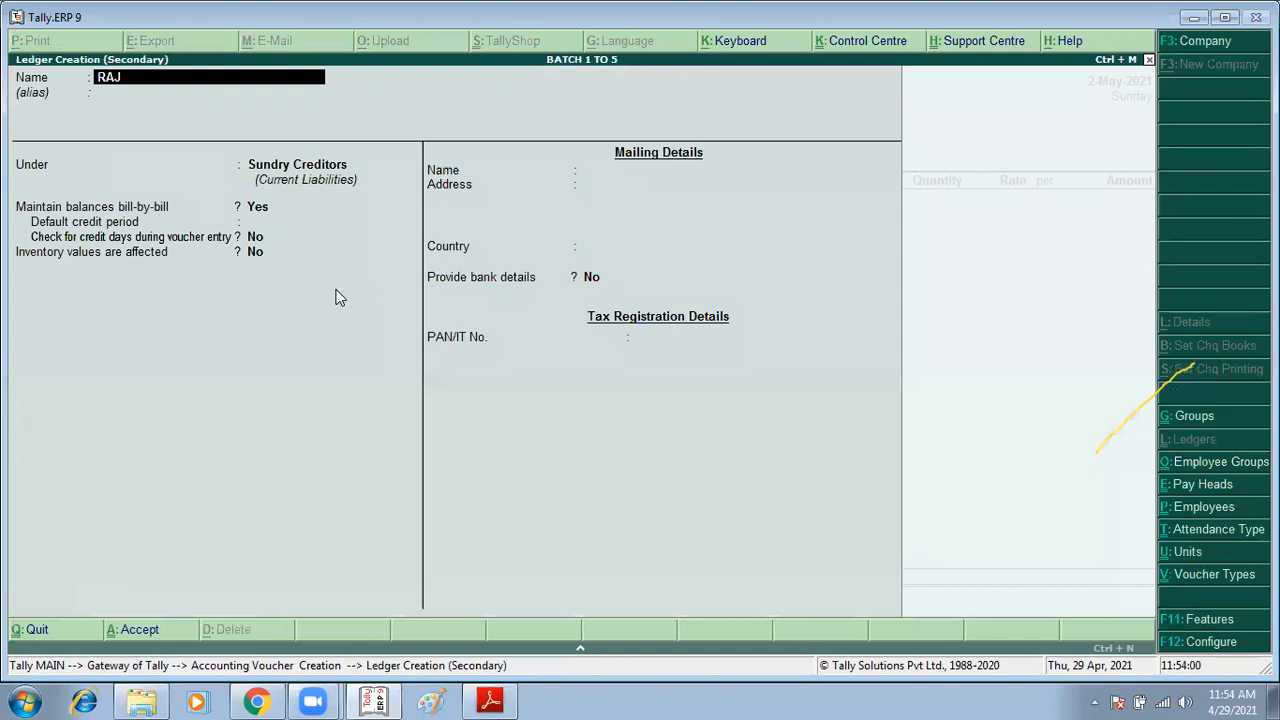
{"action": "type", "text": "BIR"}
{"action": "key", "text": "Return"}
{"action": "key", "text": "Return"}
{"action": "type", "text": "SUN"}
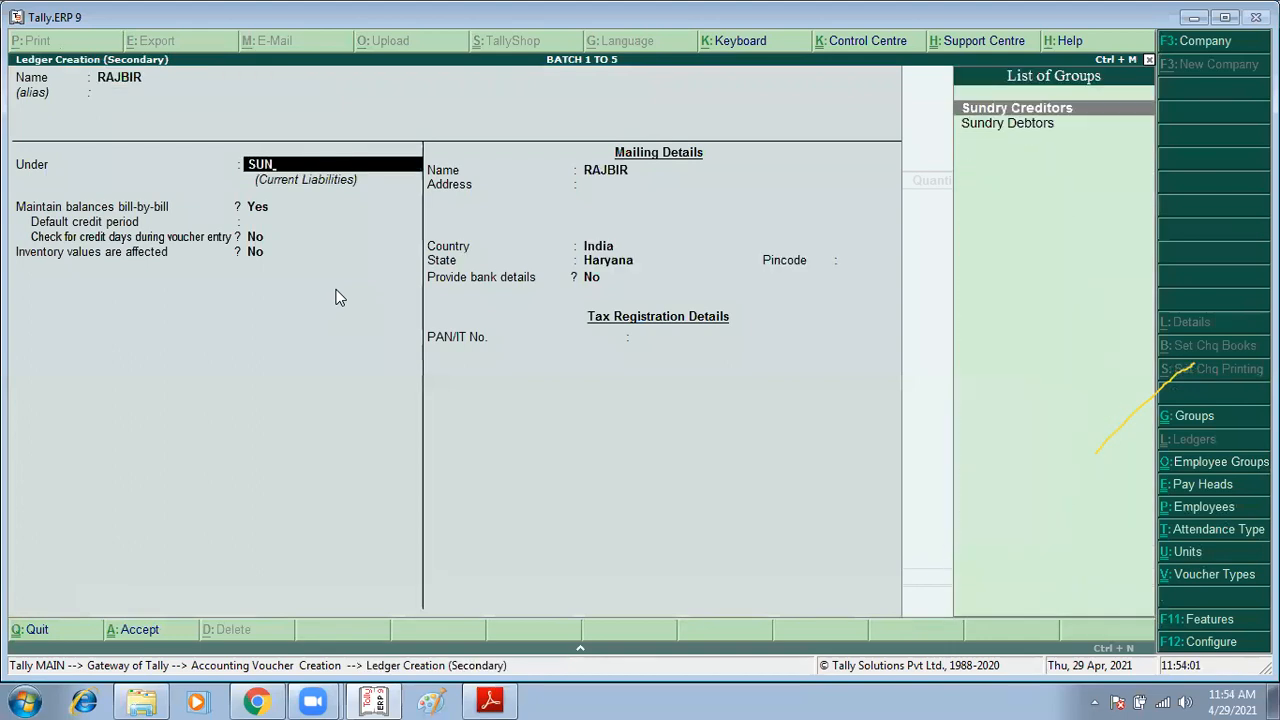
{"action": "key", "text": "Return"}
{"action": "key", "text": "ctrl+a"}
{"action": "key", "text": "ctrl+a"}
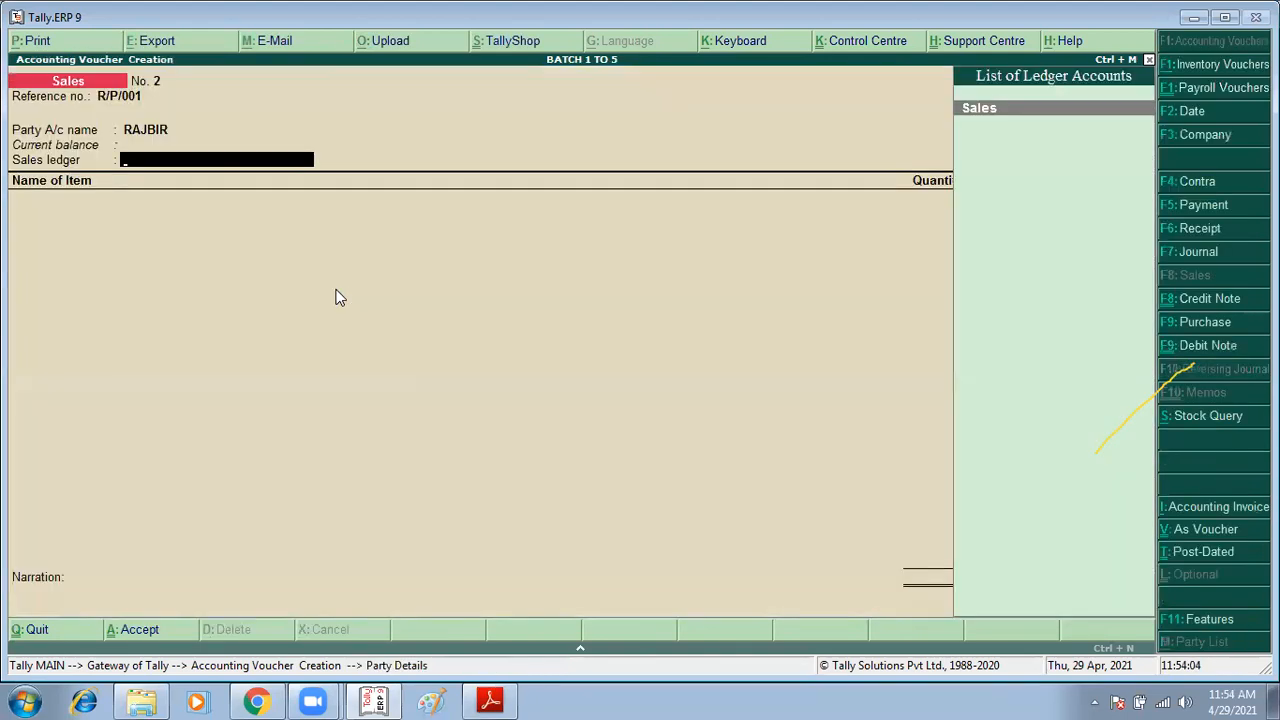
Step: Alter the RAJBIR ledger to move it under Sundry Debtors
{"action": "key", "text": "BackSpace"}
{"action": "key", "text": "ctrl+Return"}
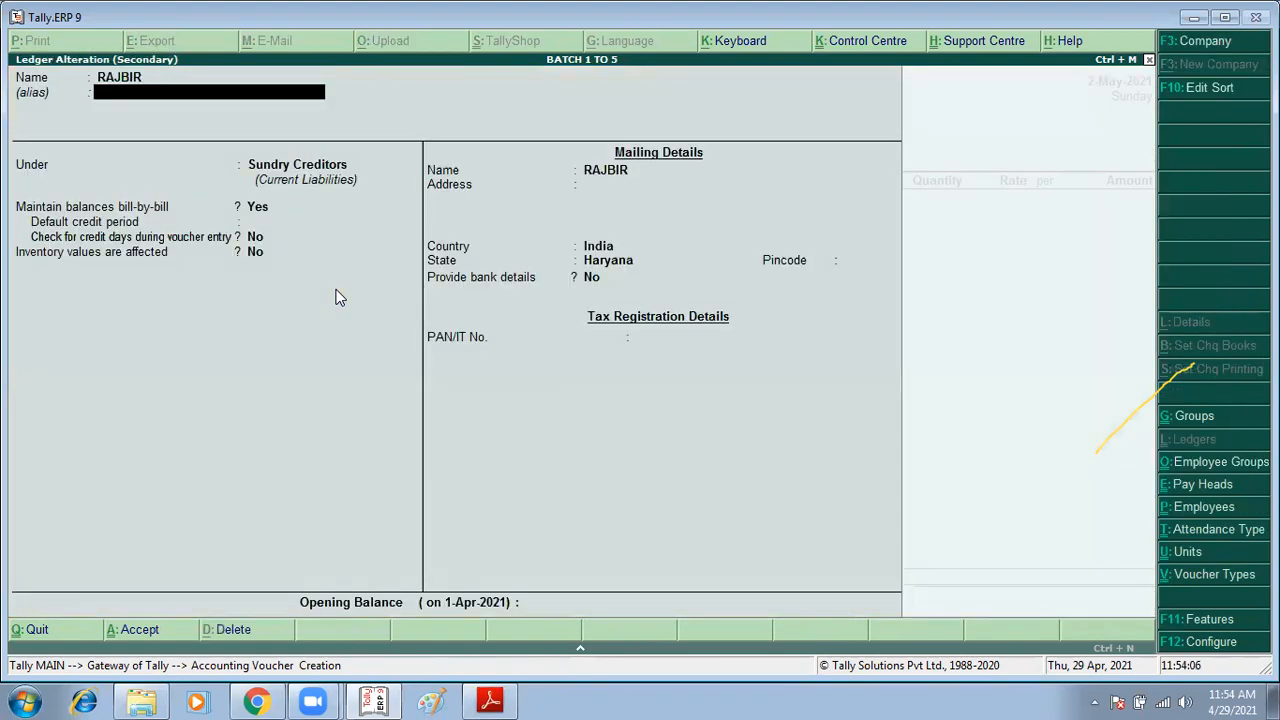
{"action": "key", "text": "Return"}
{"action": "key", "text": "Return"}
{"action": "type", "text": "SUN"}
{"action": "key", "text": "Down"}
{"action": "key", "text": "Return"}
{"action": "key", "text": "ctrl+a"}
{"action": "key", "text": "ctrl+a"}
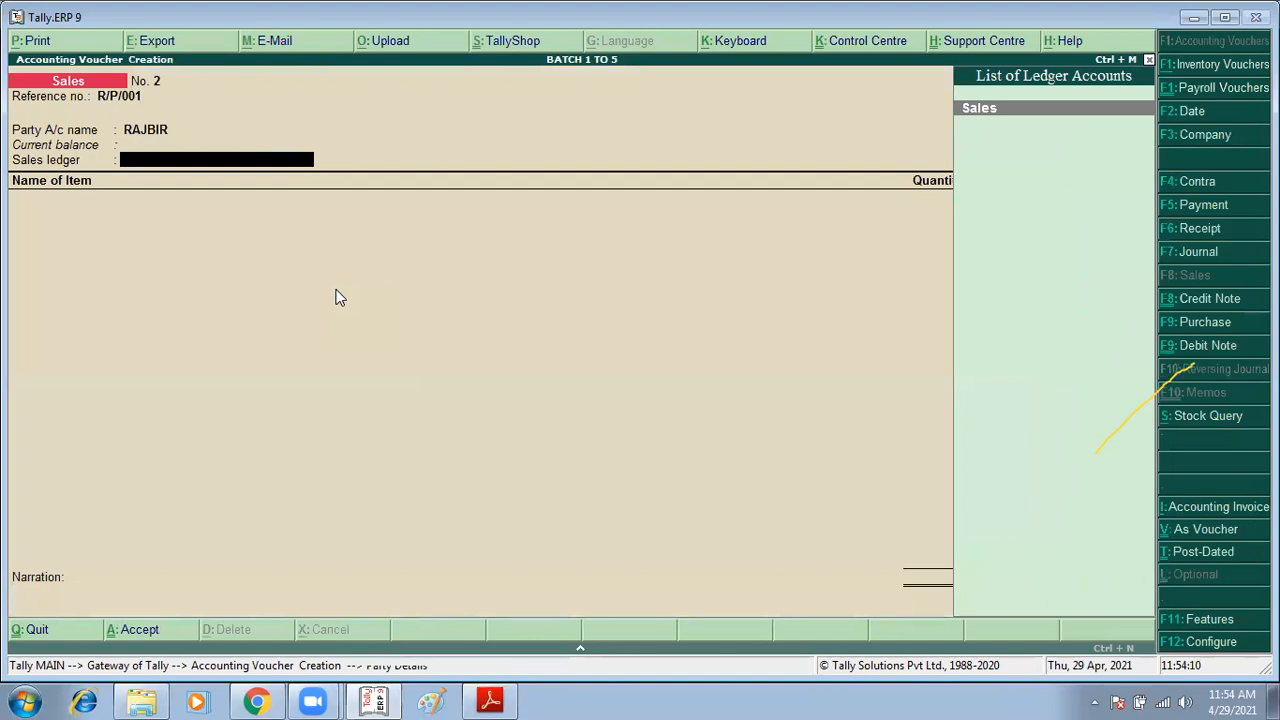
Step: Select Sales as the sales ledger and add Timber as the first item
{"action": "key", "text": "Return"}
{"action": "key", "text": "alt+Tab"}
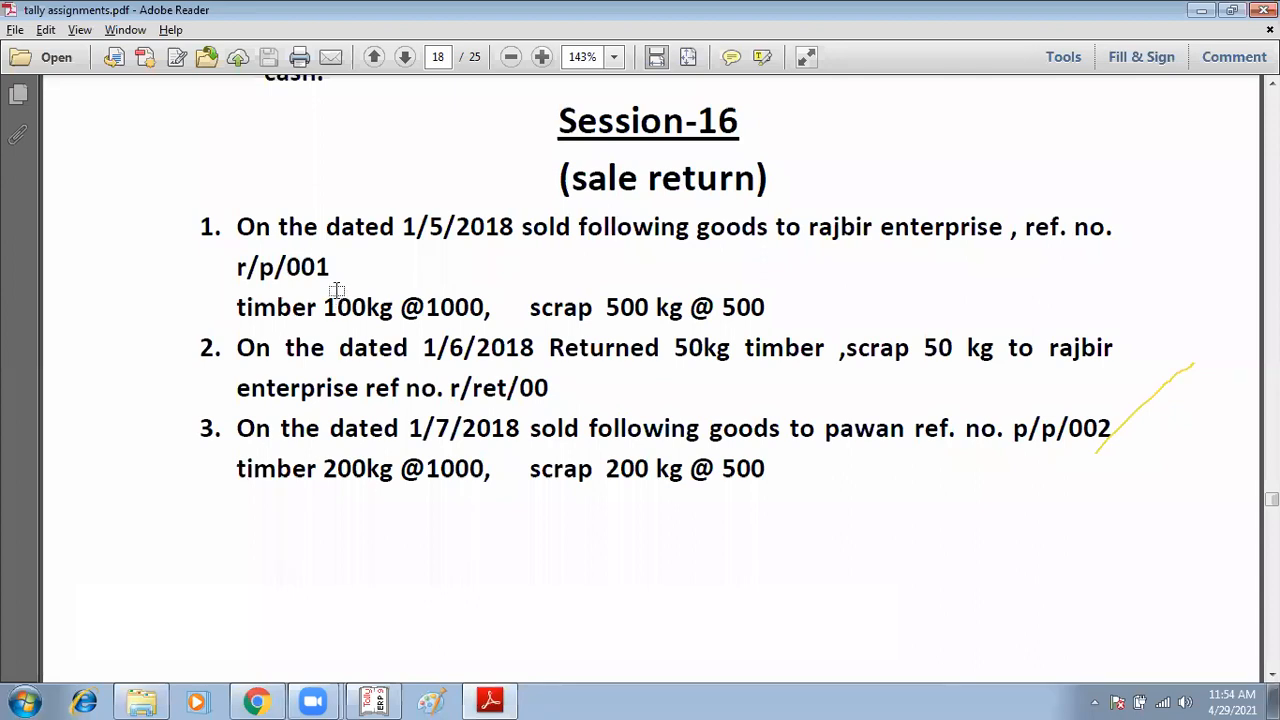
{"action": "key", "text": "alt+Tab"}
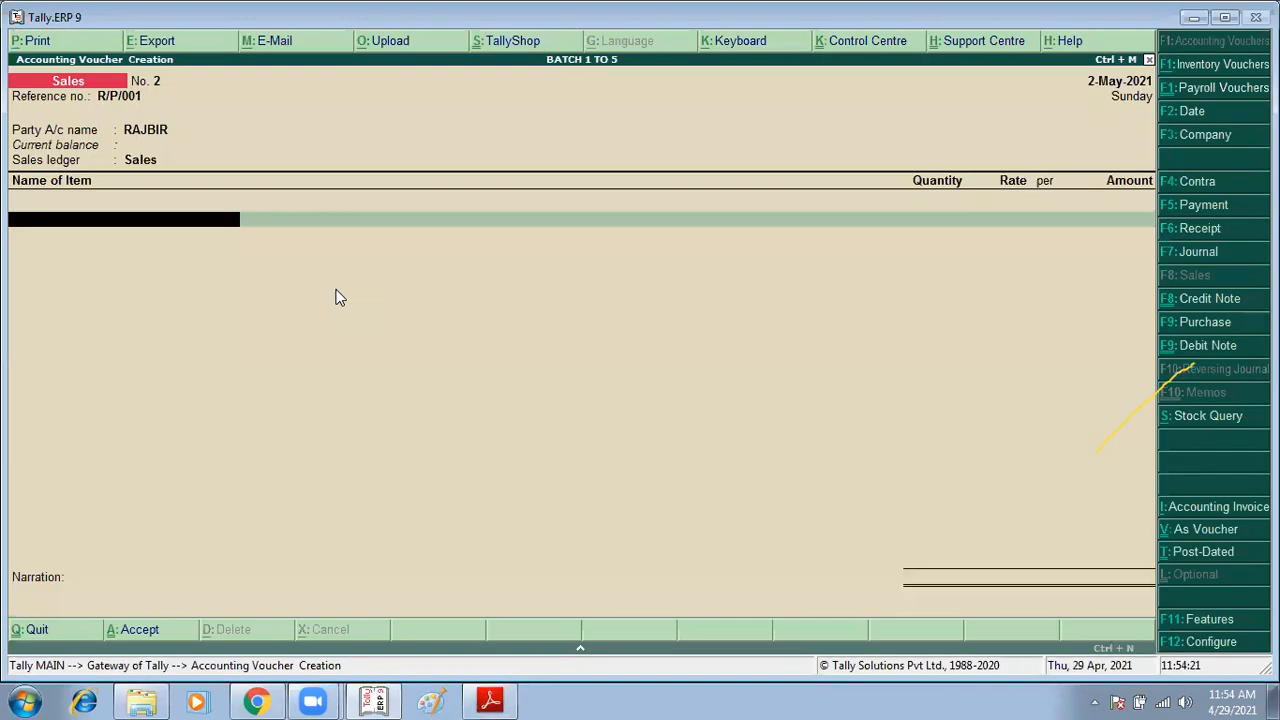
{"action": "type", "text": "T"}
{"action": "key", "text": "Return"}
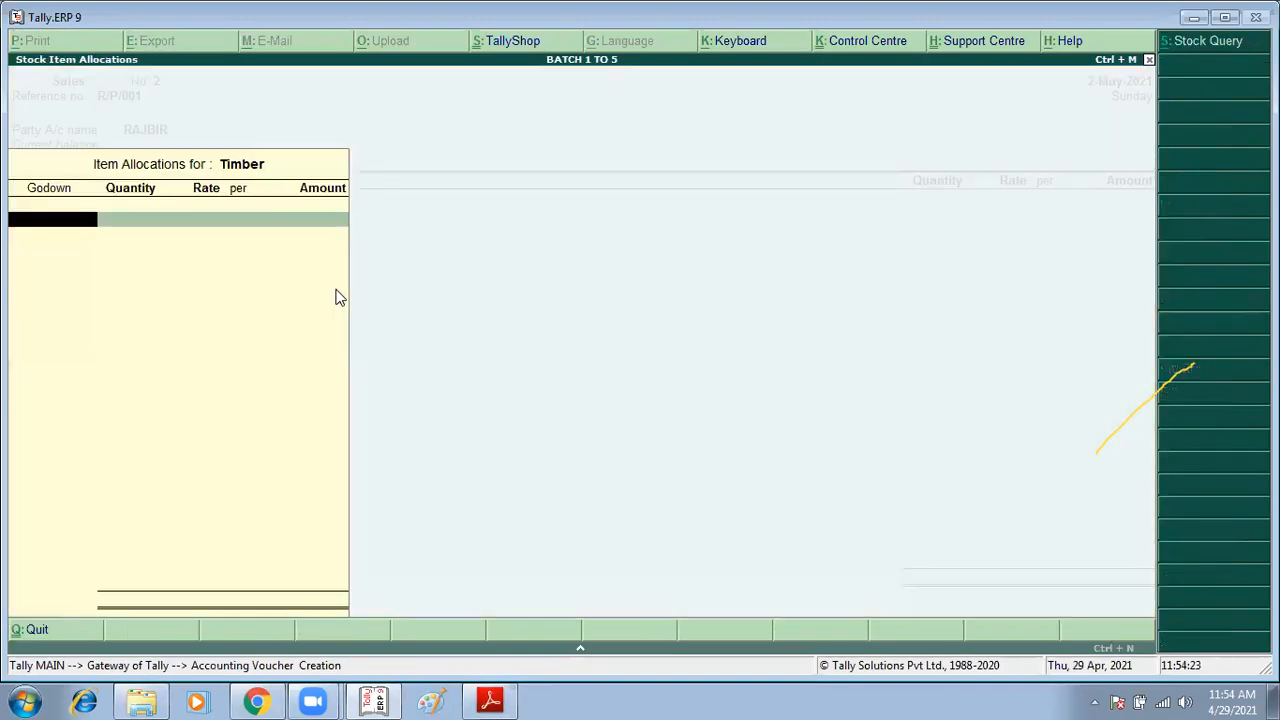
{"action": "key", "text": "alt+Tab"}
{"action": "key", "text": "alt+Tab"}
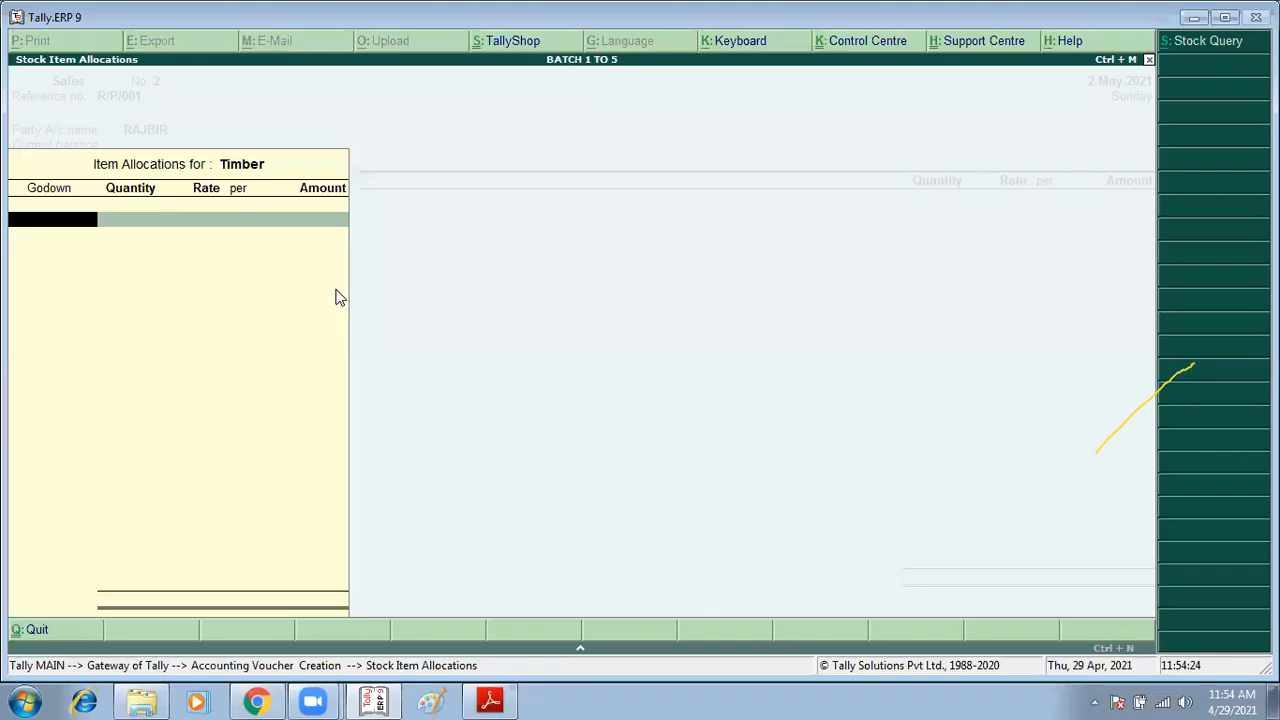
{"action": "key", "text": "alt+Tab"}
{"action": "key", "text": "alt+Tab"}
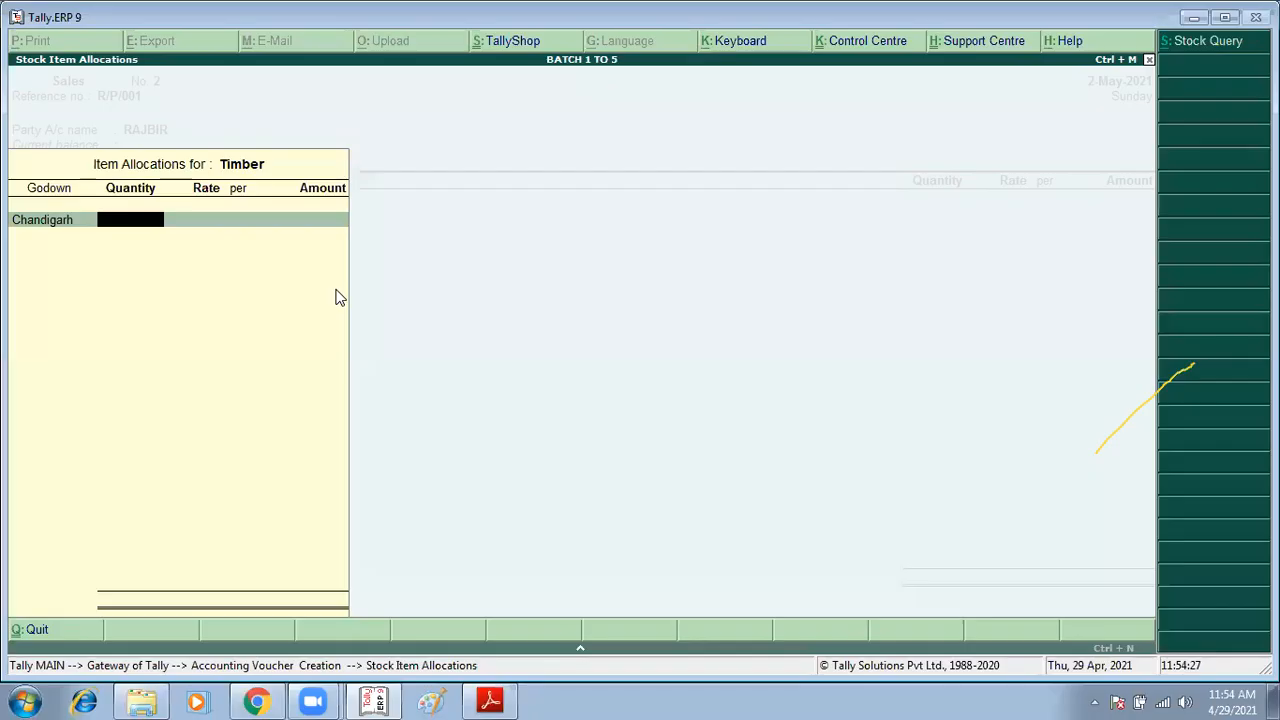
Step: Allocate 100 KG of Timber from the Punjab godown at a rate of 1000
{"action": "type", "text": "100"}
{"action": "key", "text": "Return"}
{"action": "key", "text": "Return"}
{"action": "key", "text": "BackSpace"}
{"action": "key", "text": "Down"}
{"action": "key", "text": "Down"}
{"action": "key", "text": "Down"}
{"action": "key", "text": "Down"}
{"action": "key", "text": "Return"}
{"action": "key", "text": "Return"}
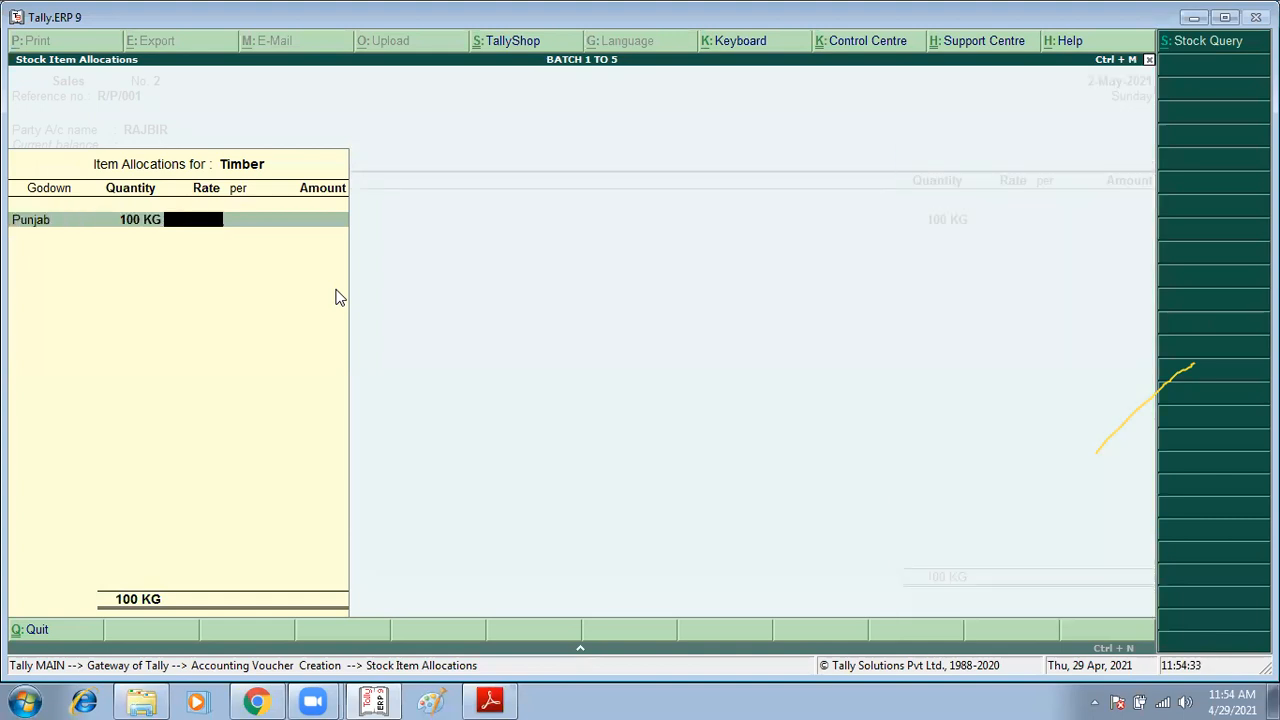
{"action": "key", "text": "alt+Tab"}
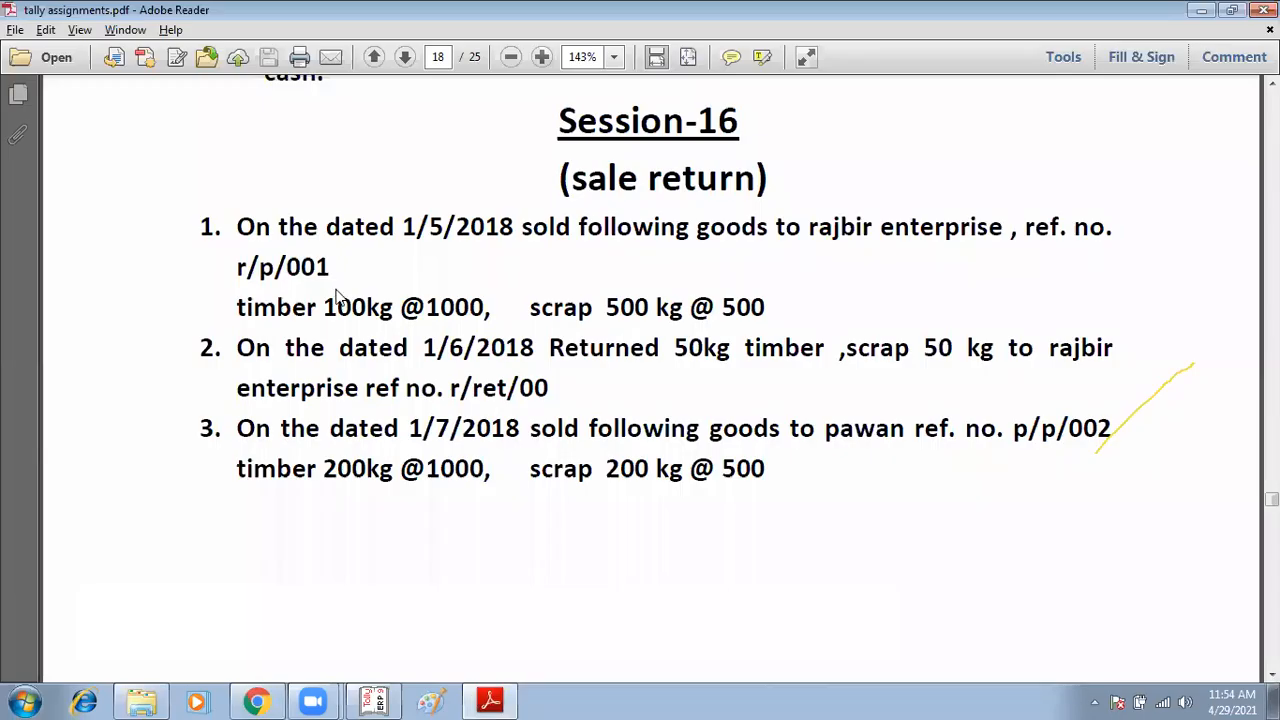
{"action": "key", "text": "alt+Tab"}
{"action": "type", "text": "1000"}
{"action": "key", "text": "Return"}
{"action": "key", "text": "Return"}
{"action": "key", "text": "Return"}
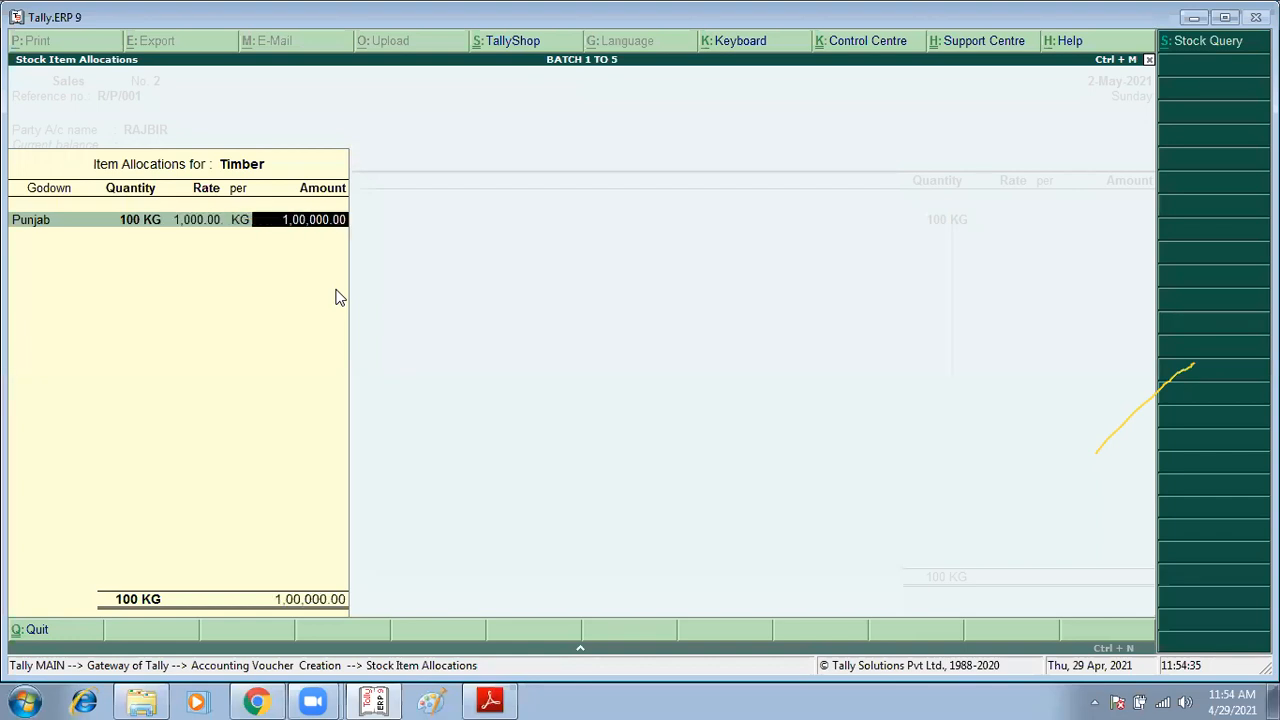
{"action": "key", "text": "Return"}
{"action": "key", "text": "Return"}
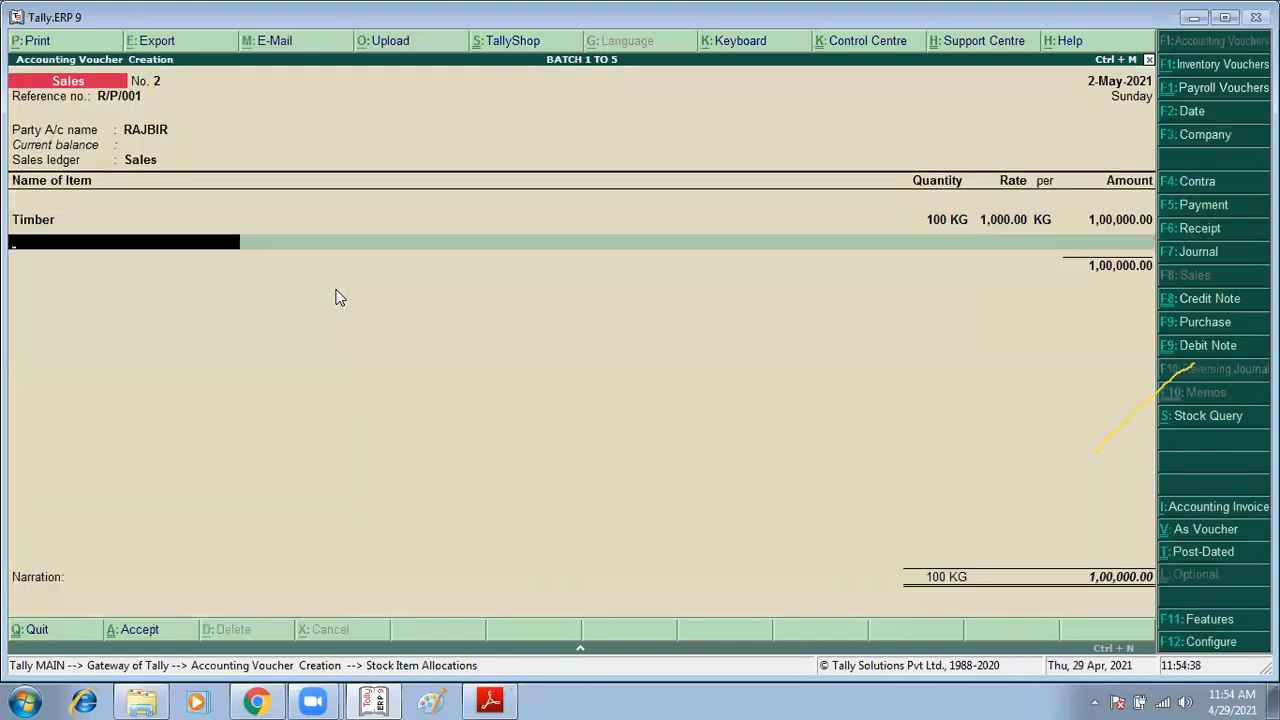
Step: Create a new stock item SCRAP under Primary with unit KG and add it to the voucher
{"action": "type", "text": "S"}
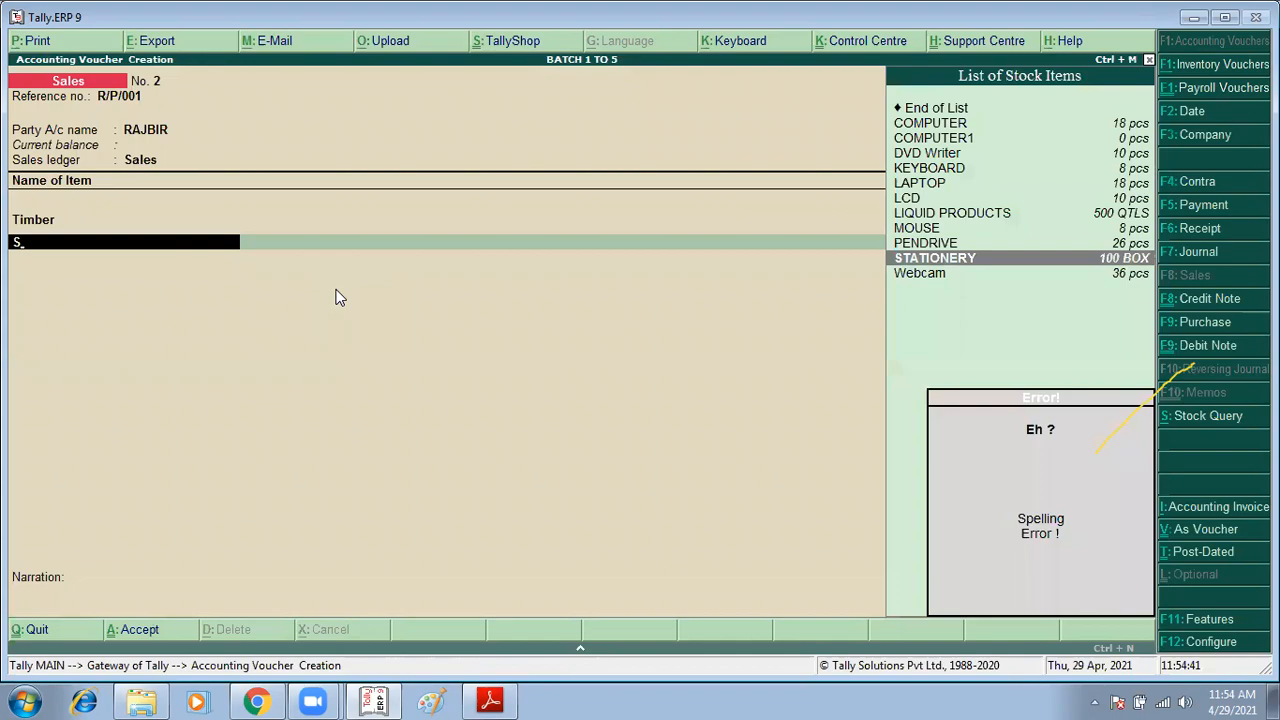
{"action": "key", "text": "alt+Tab"}
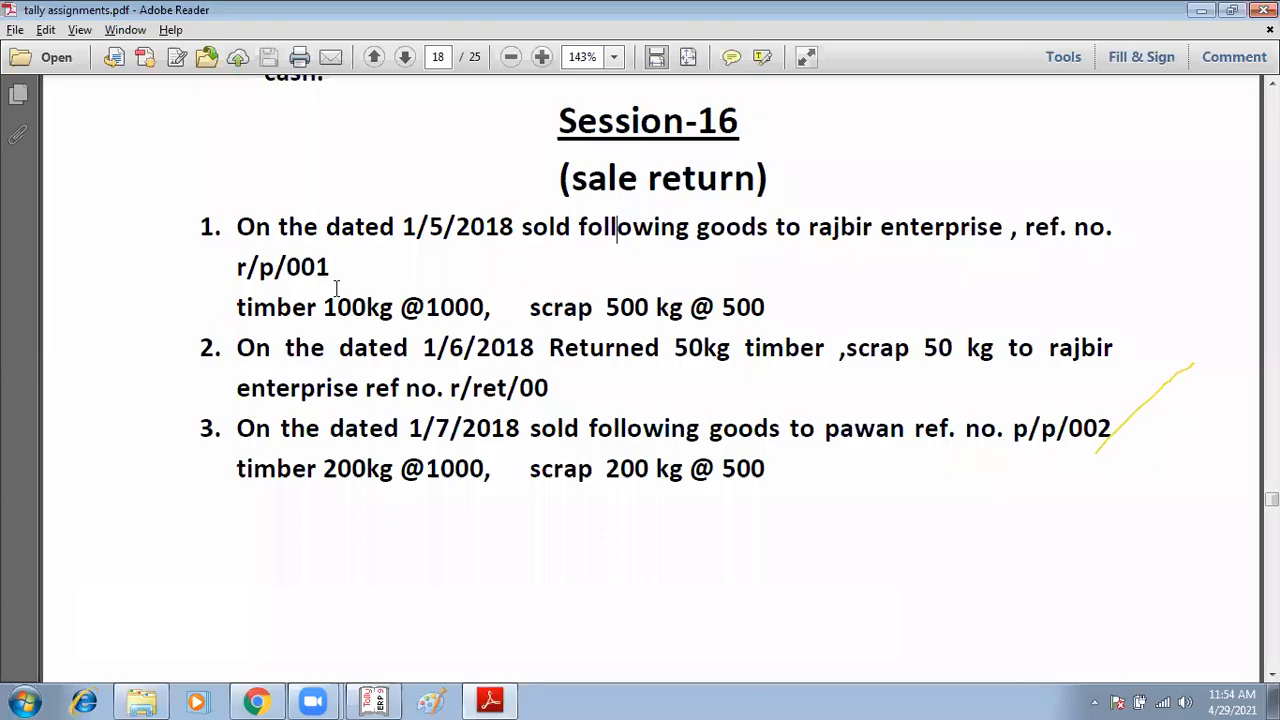
{"action": "key", "text": "alt+Tab"}
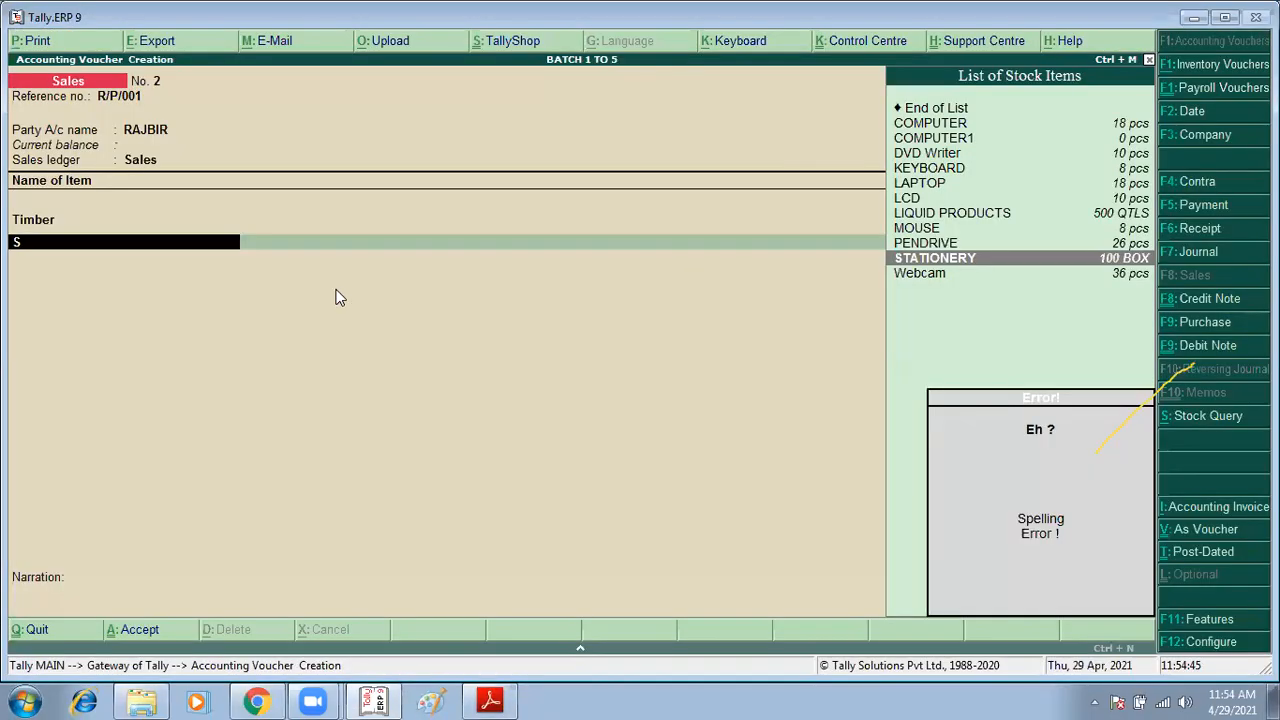
{"action": "key", "text": "alt+c"}
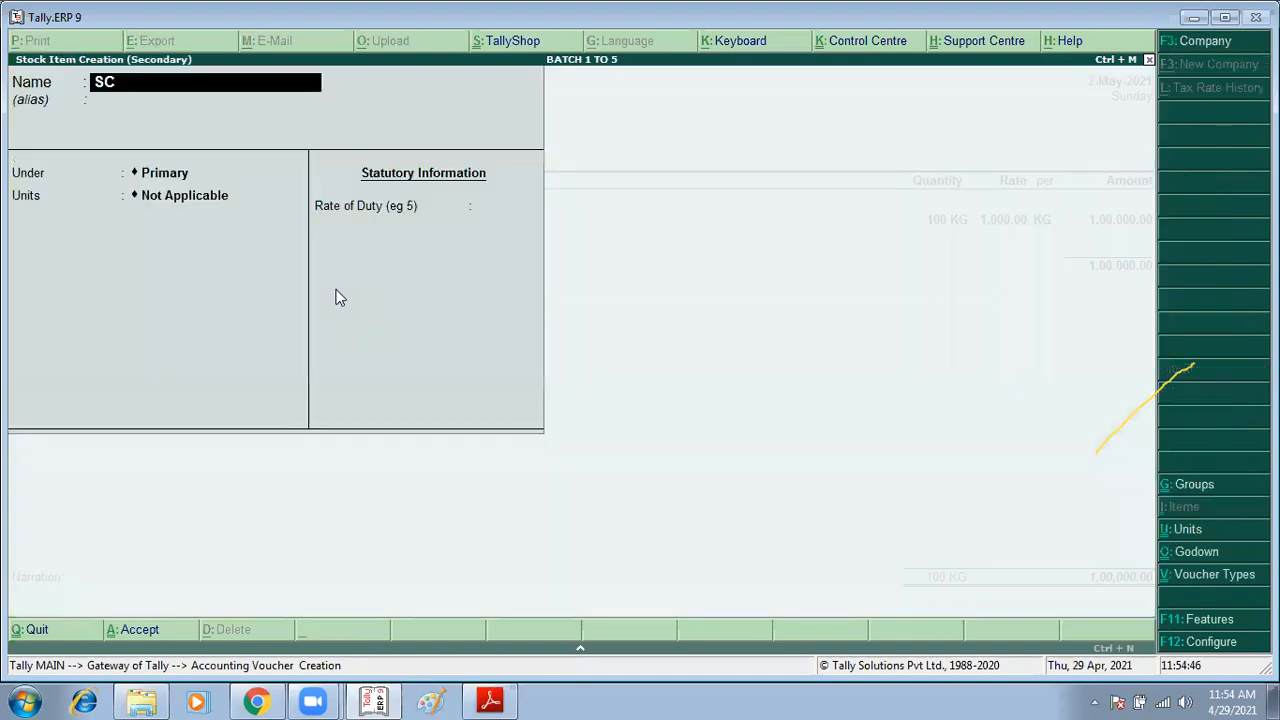
{"action": "type", "text": "RAP"}
{"action": "key", "text": "Return"}
{"action": "key", "text": "Return"}
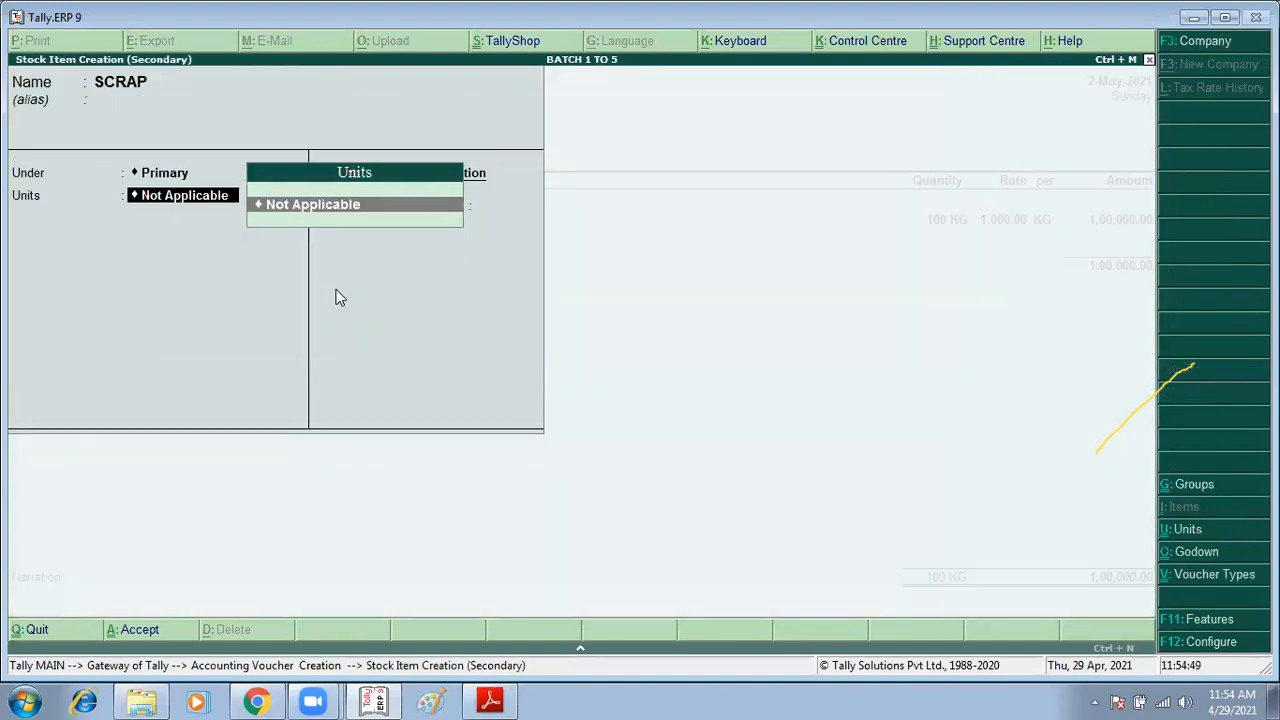
{"action": "key", "text": "BackSpace"}
{"action": "key", "text": "BackSpace"}
{"action": "key", "text": "Return"}
{"action": "key", "text": "Return"}
{"action": "key", "text": "Return"}
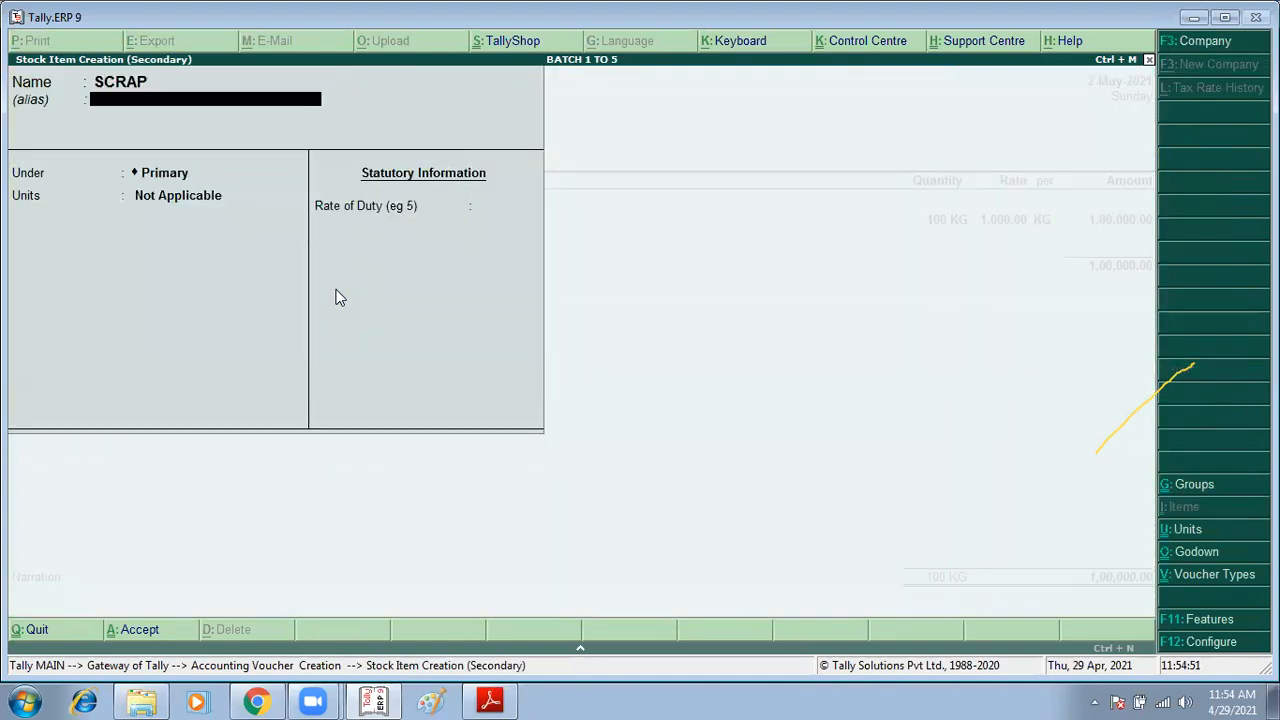
{"action": "key", "text": "Down"}
{"action": "key", "text": "Down"}
{"action": "key", "text": "Return"}
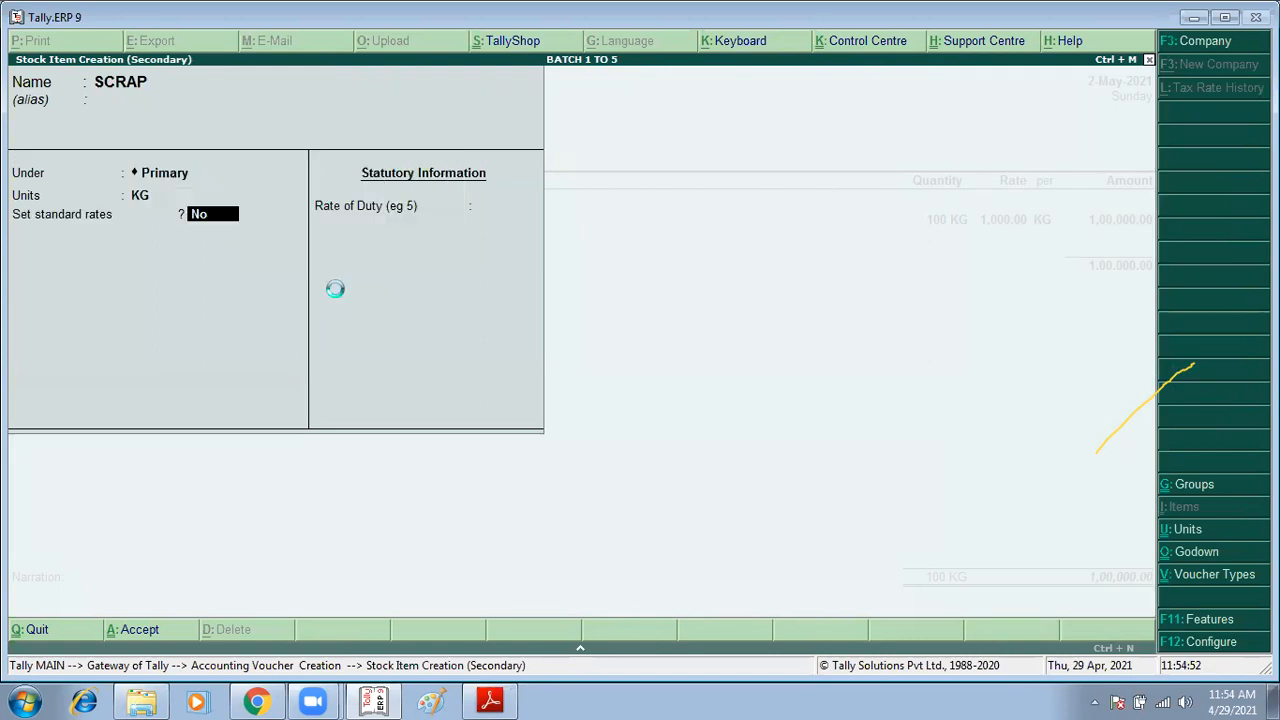
{"action": "key", "text": "ctrl+a"}
Step: Allocate 500 KG of SCRAP from the Chandigarh godown at a rate of 500
{"action": "key", "text": "Return"}
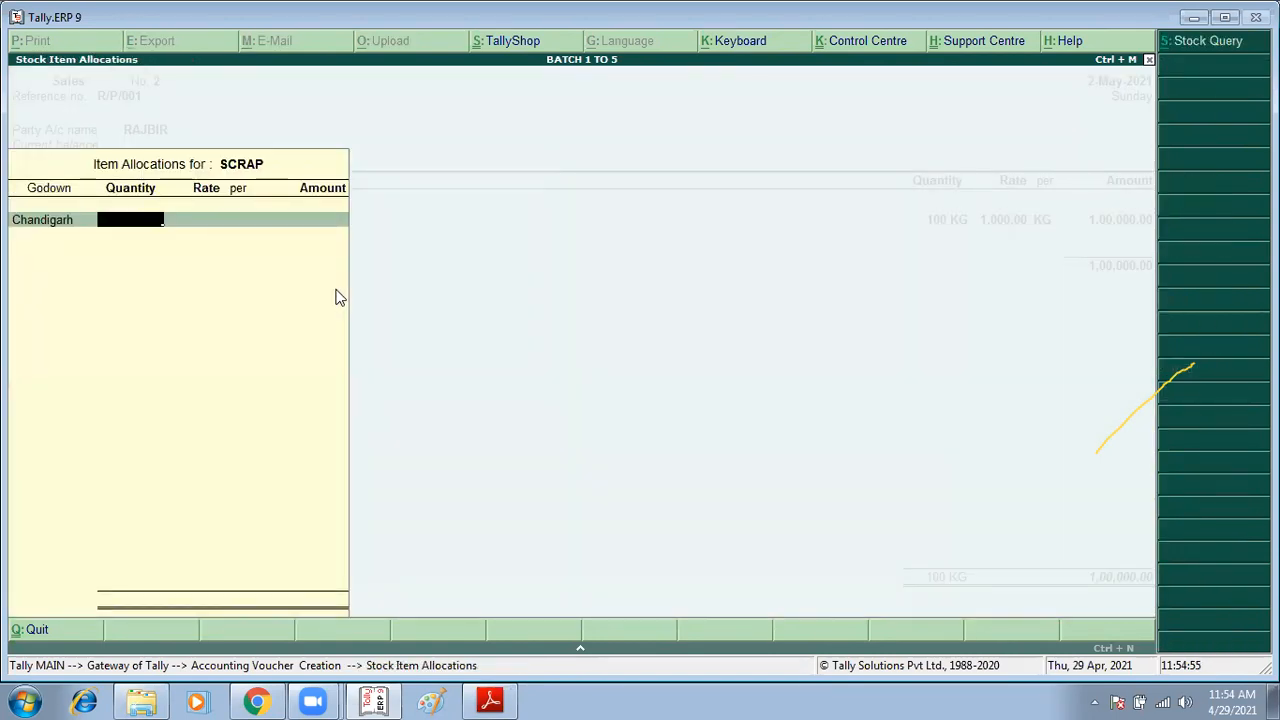
{"action": "key", "text": "alt+Tab"}
{"action": "key", "text": "alt+Tab"}
{"action": "type", "text": "500"}
{"action": "key", "text": "Return"}
{"action": "key", "text": "Return"}
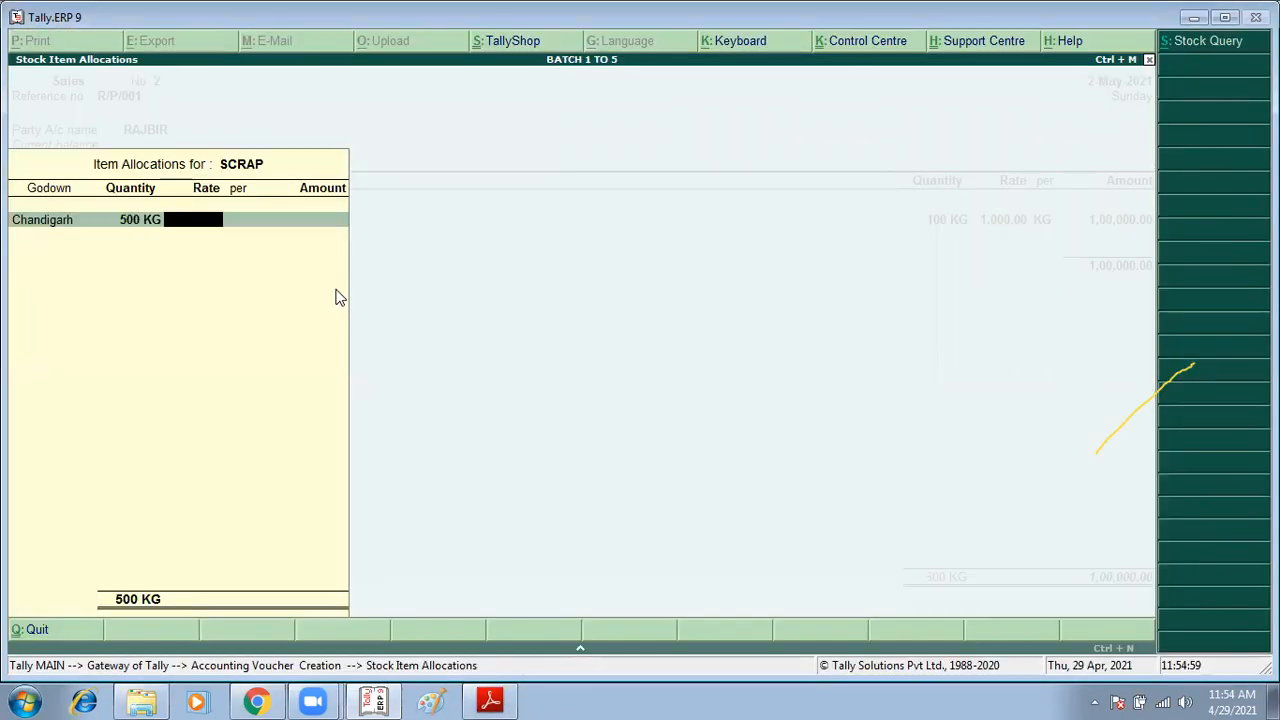
{"action": "type", "text": "500"}
{"action": "key", "text": "Return"}
{"action": "key", "text": "Return"}
{"action": "key", "text": "Return"}
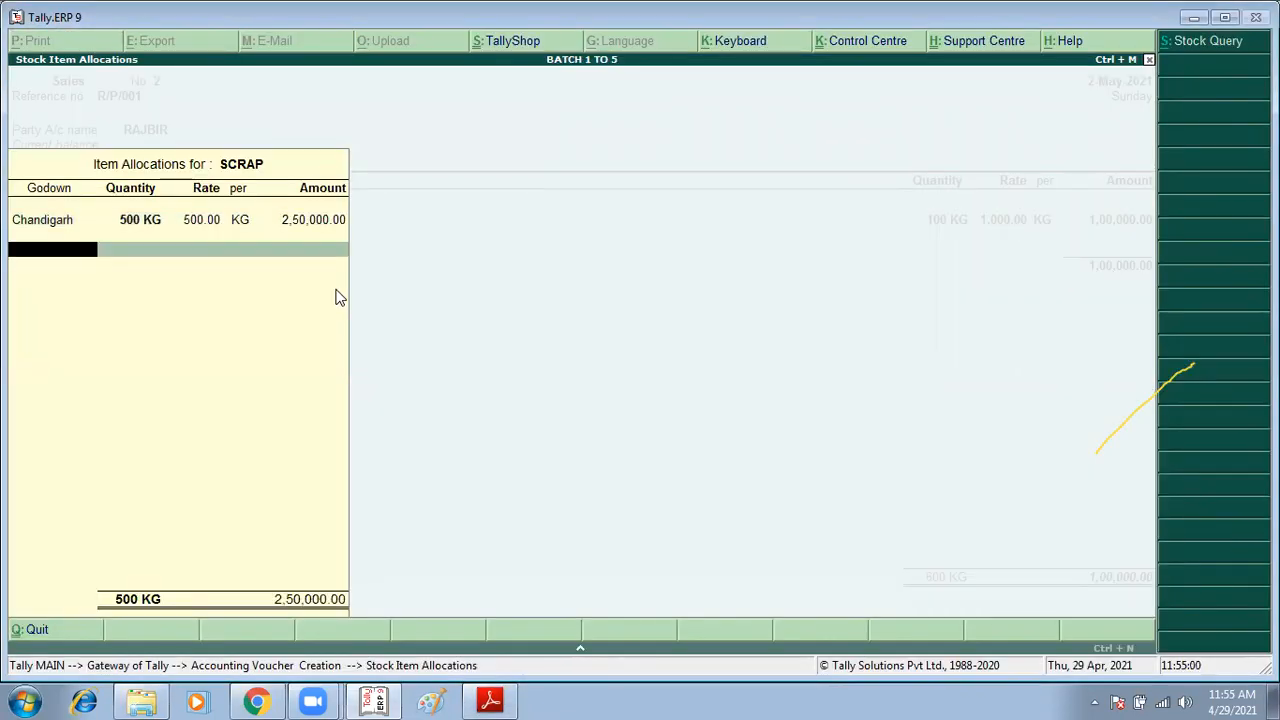
{"action": "key", "text": "Return"}
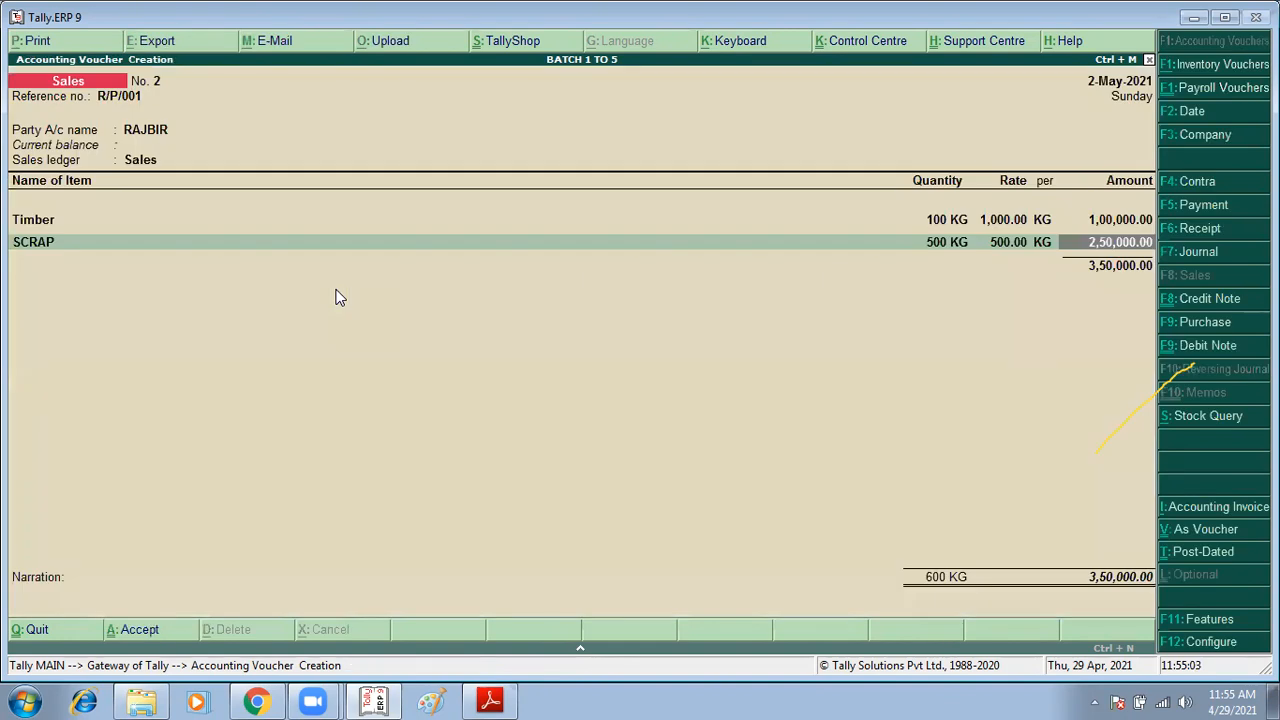
Step: Reopen the SCRAP line to review its godown allocation
{"action": "key", "text": "Up"}
{"action": "key", "text": "Return"}
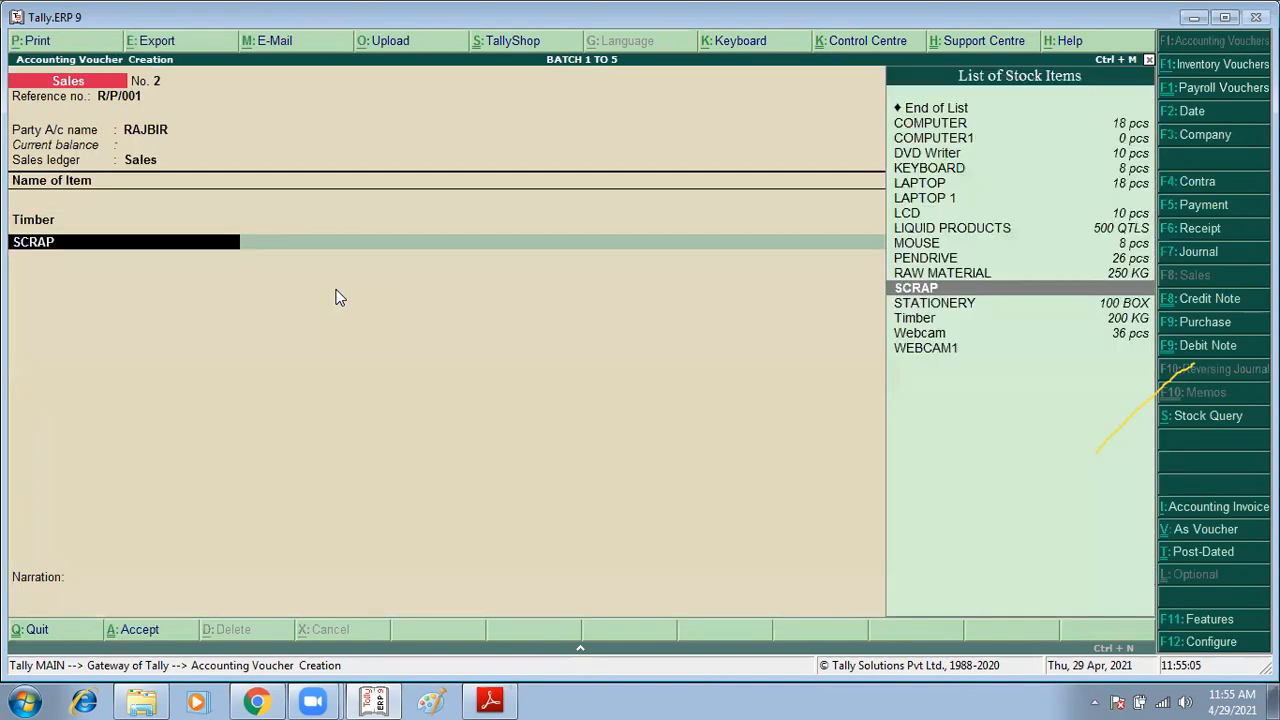
{"action": "key", "text": "Return"}
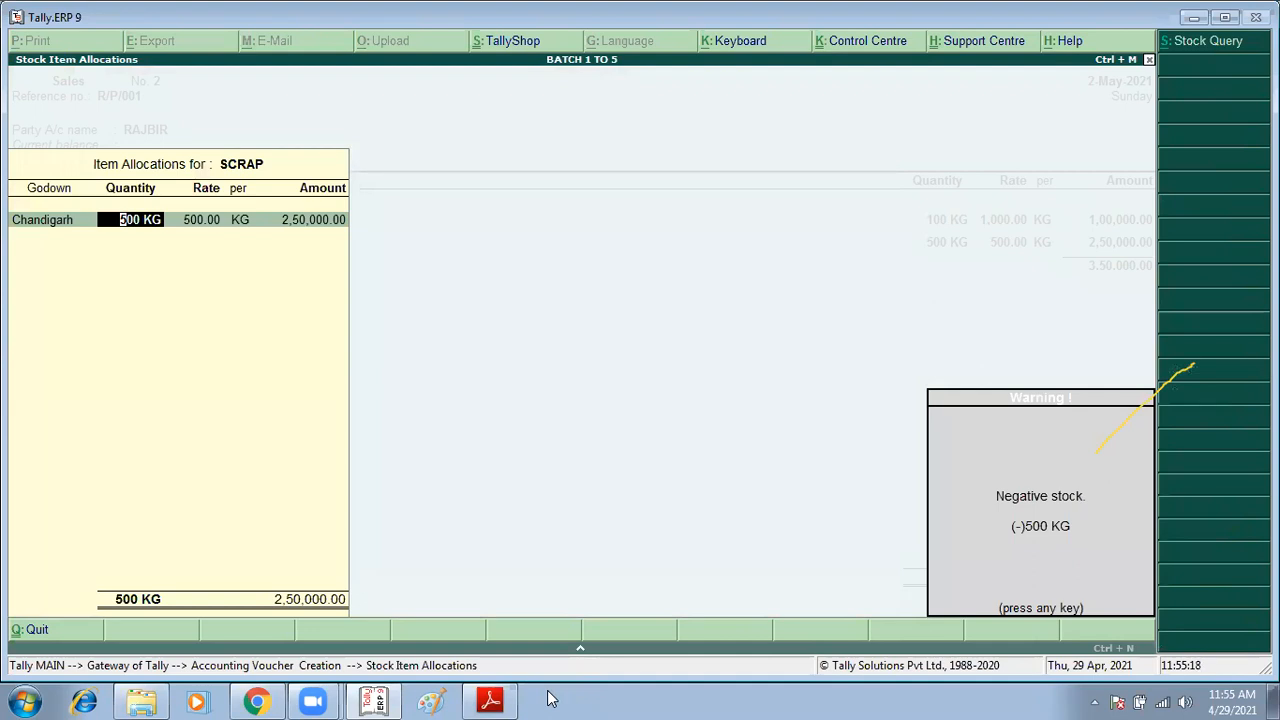
{"action": "key", "text": "Return"}
{"action": "key", "text": "Return"}
{"action": "key", "text": "Return"}
{"action": "key", "text": "Return"}
{"action": "key", "text": "Return"}
{"action": "key", "text": "Return"}
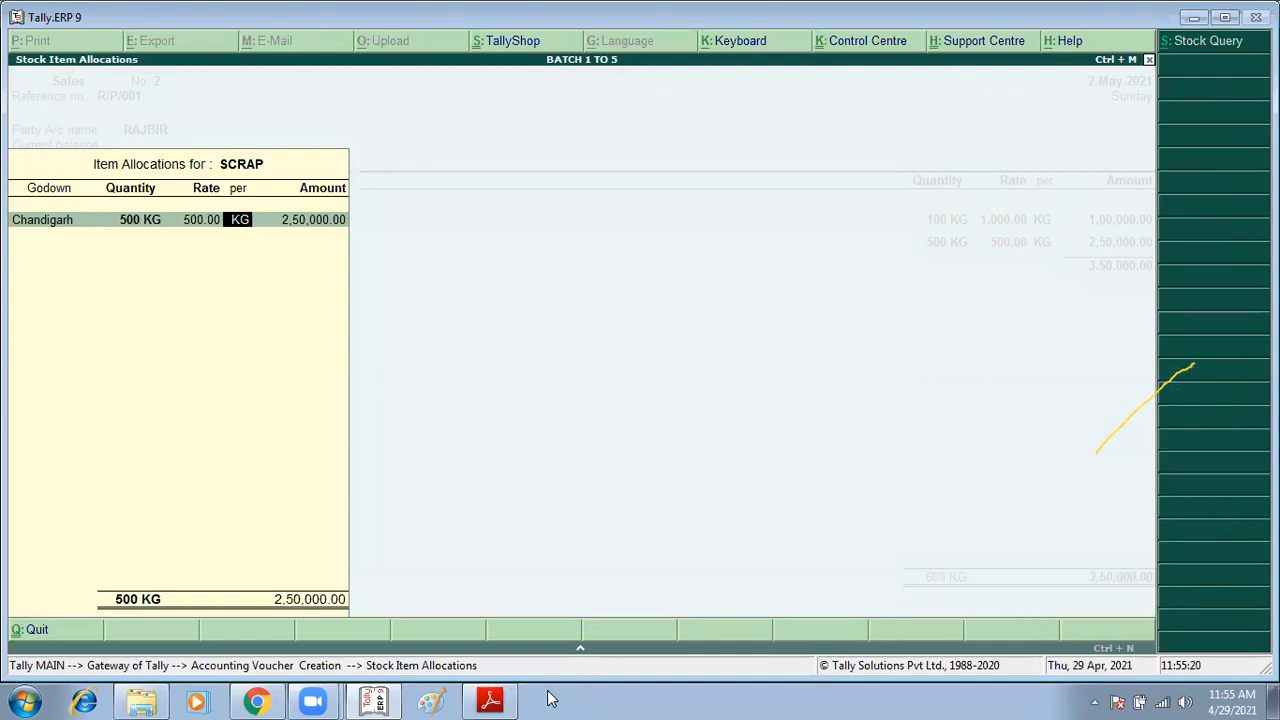
{"action": "key", "text": "Return"}
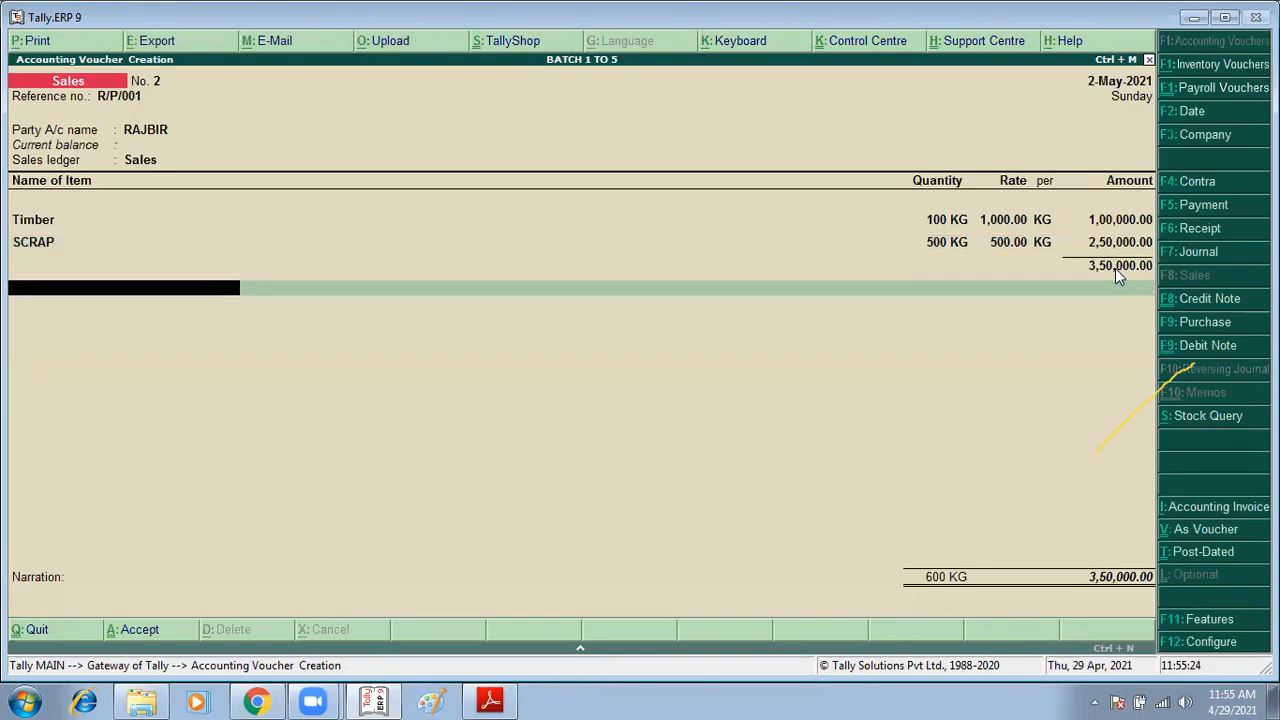
Step: Close the item list and accept the sales voucher for RAJBIR
{"action": "key", "text": "Return"}
{"action": "key", "text": "Return"}
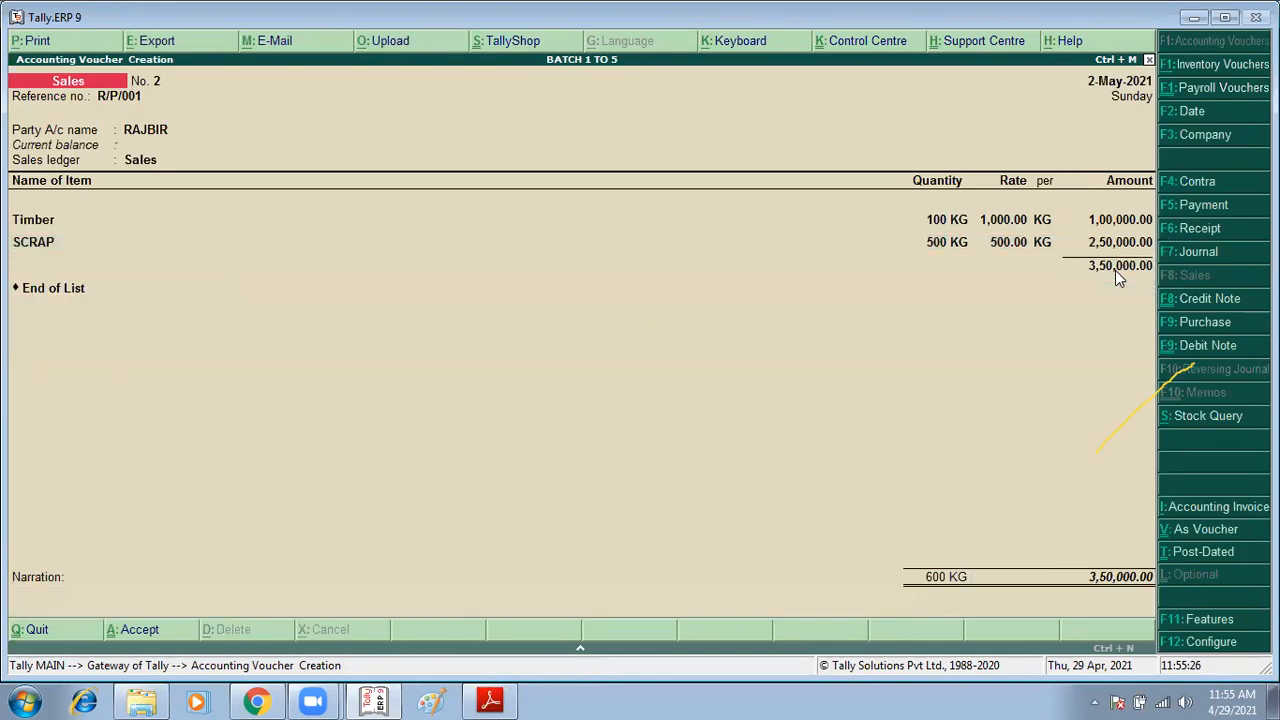
{"action": "key", "text": "Return"}
Step: Start a credit note voucher dated 1/6 for the sale return
{"action": "key", "text": "alt+Tab"}
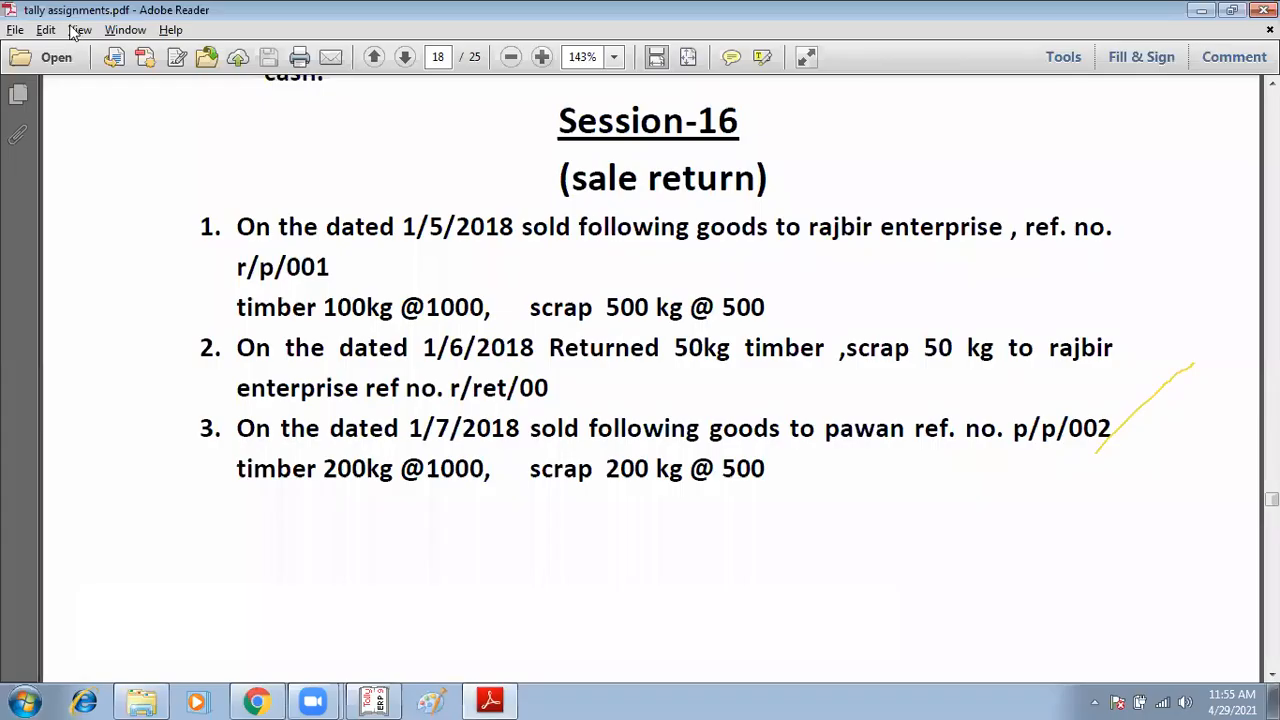
{"action": "scroll", "coordinate": [593, 443], "scroll_direction": "down", "scroll_amount": 3}
{"action": "scroll", "coordinate": [593, 443], "scroll_direction": "down", "scroll_amount": 2}
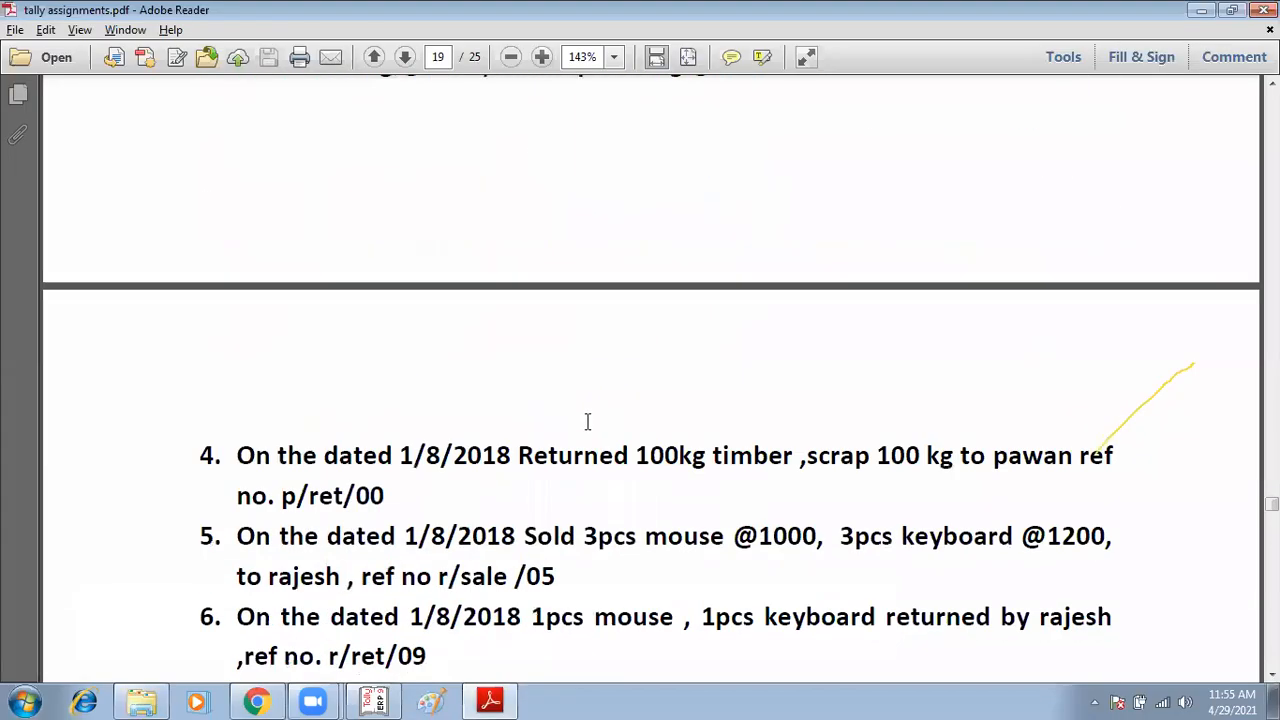
{"action": "scroll", "coordinate": [590, 412], "scroll_direction": "up", "scroll_amount": 3}
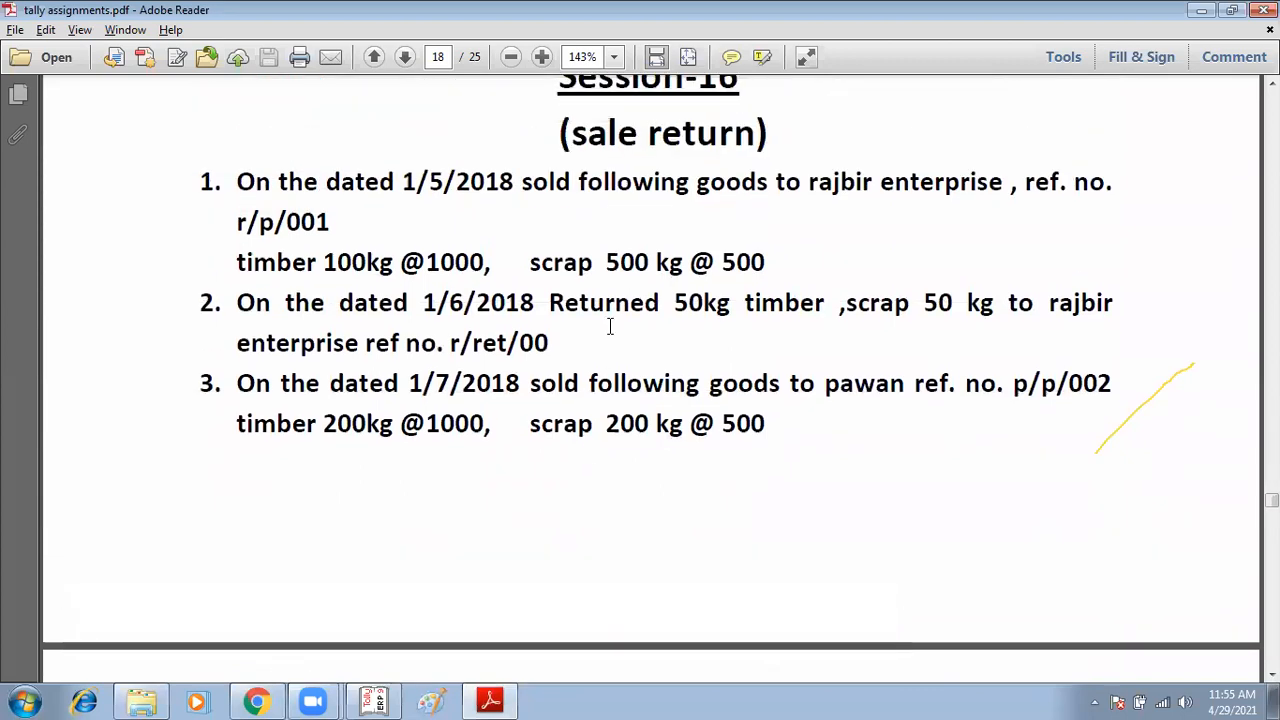
{"action": "left_click_drag", "start_coordinate": [679, 302], "coordinate": [998, 310]}
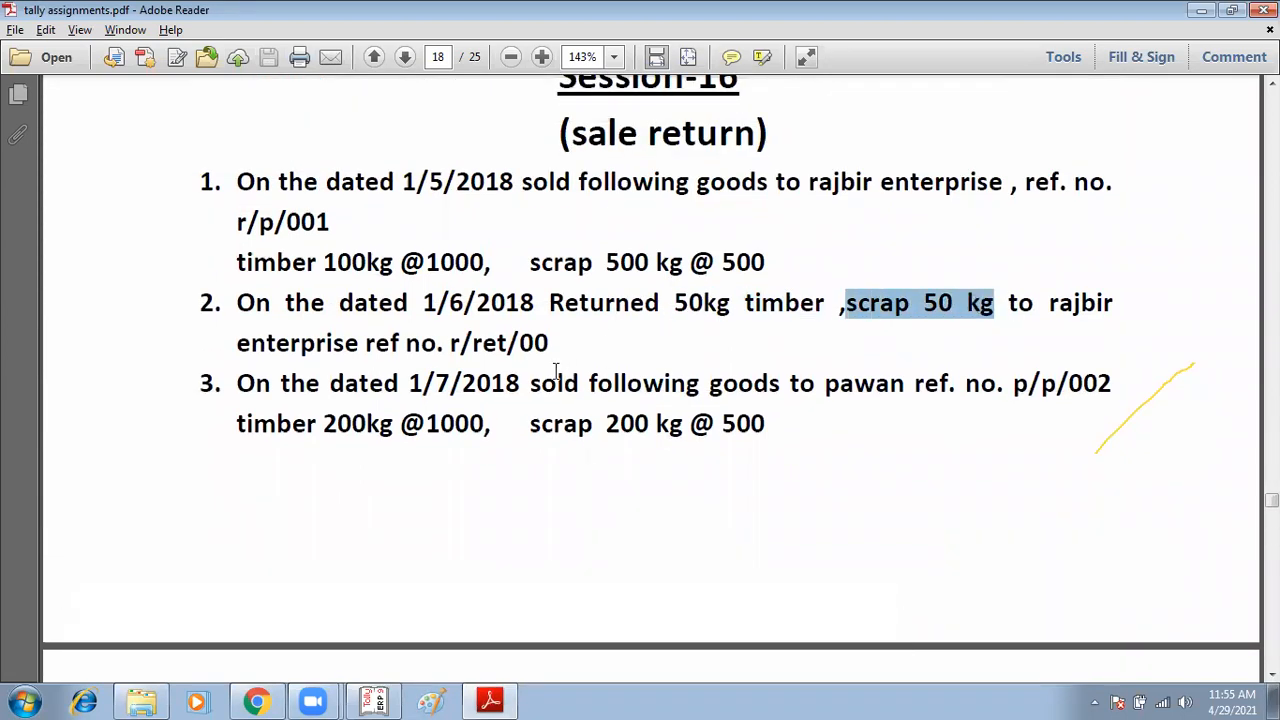
{"action": "key", "text": "alt+Tab"}
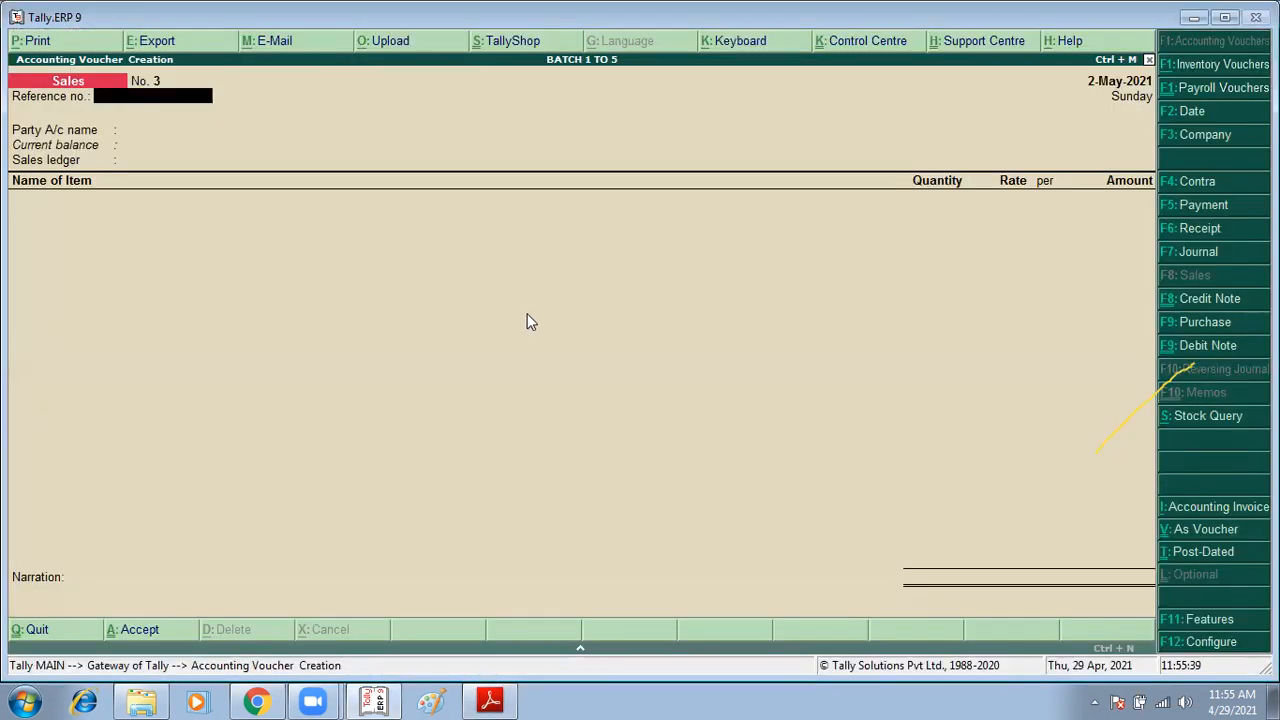
{"action": "key", "text": "ctrl+F8"}
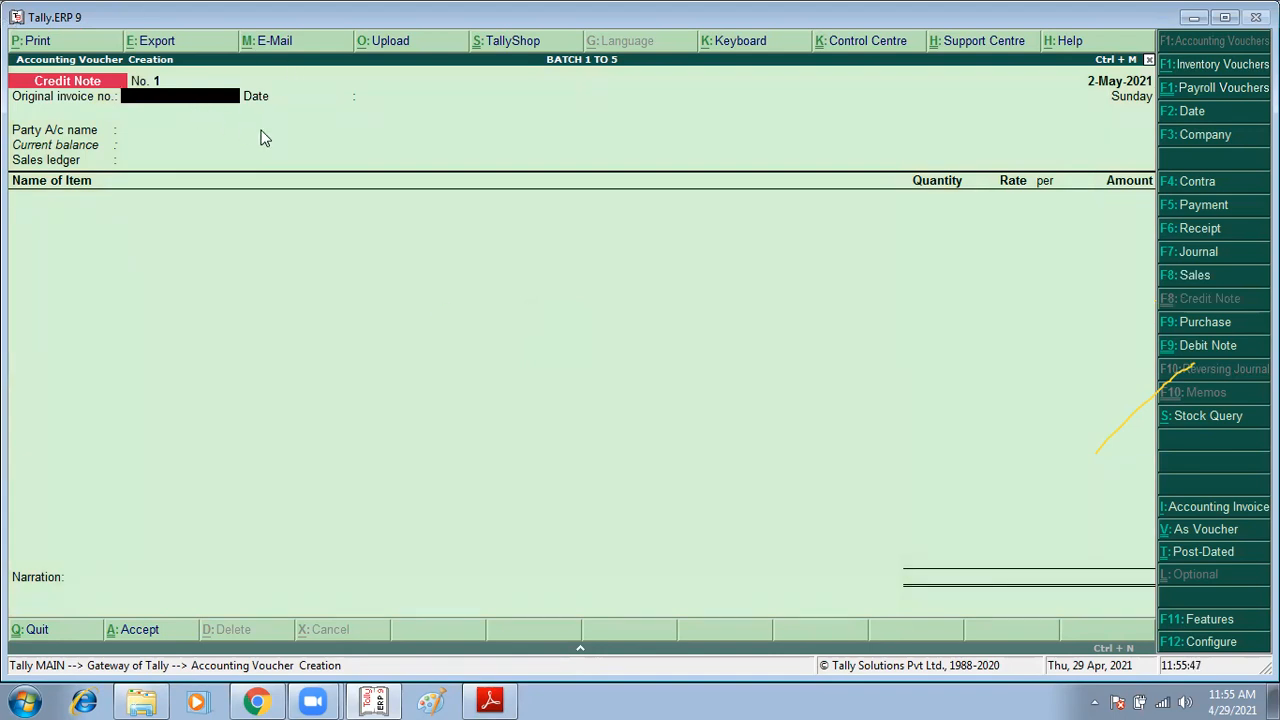
{"action": "key", "text": "F2"}
{"action": "key", "text": "BackSpace"}
{"action": "type", "text": "1/6"}
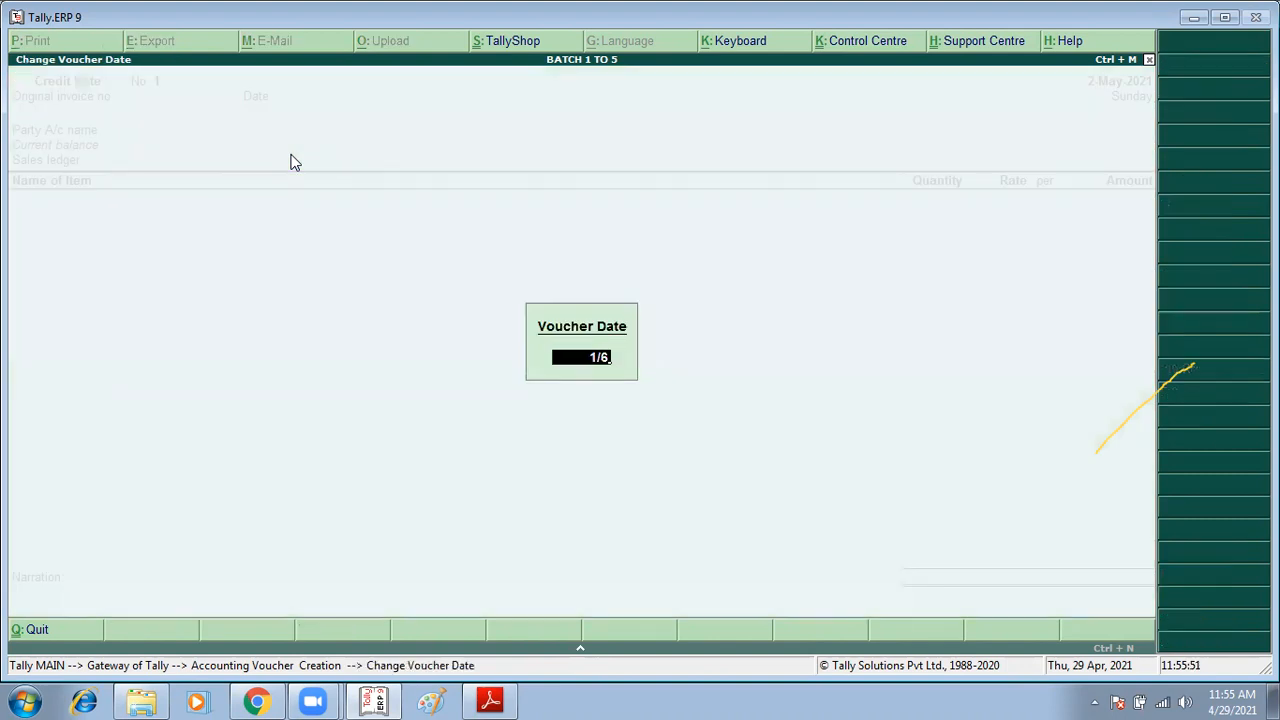
{"action": "key", "text": "Return"}
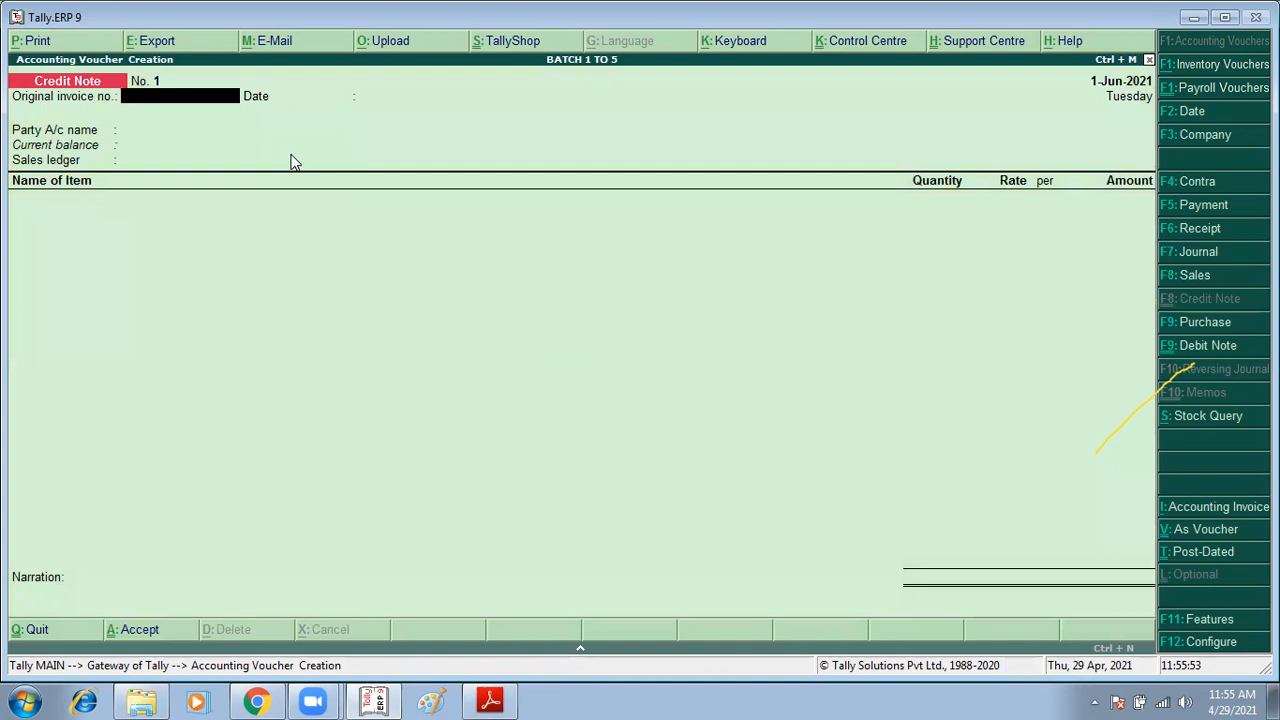
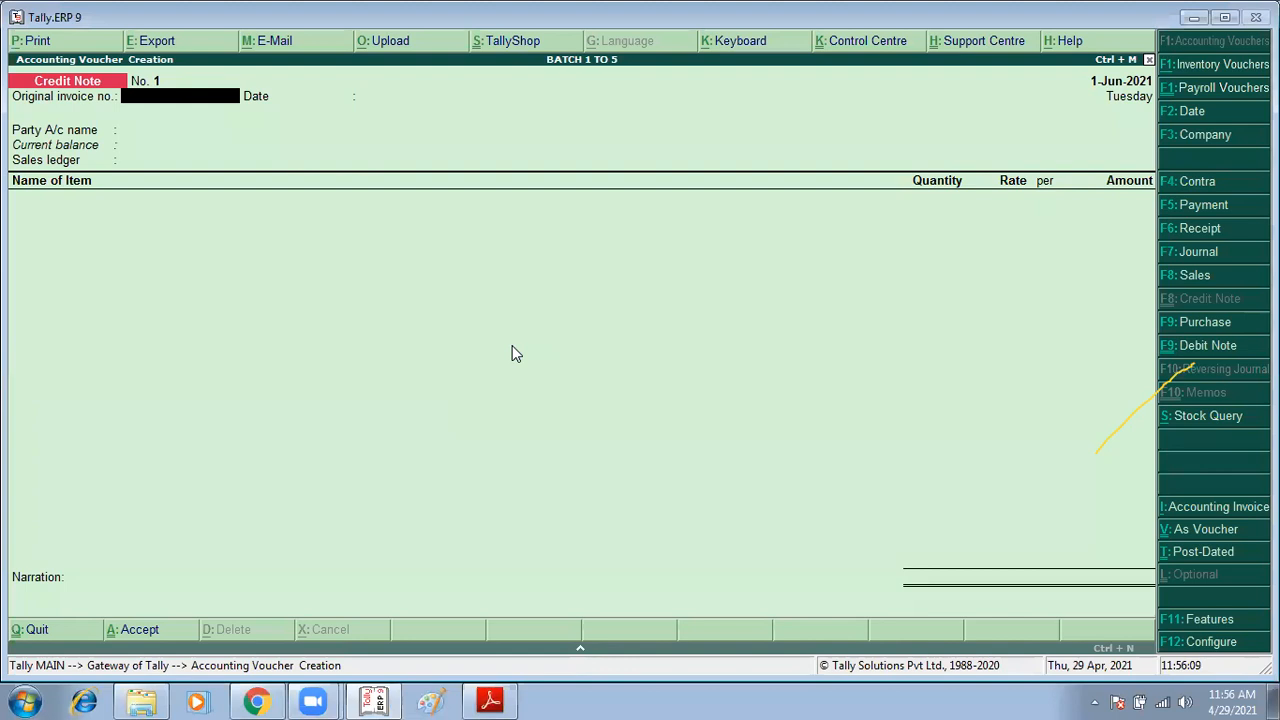
Step: Quit the unsaved credit note and open the Day Book
{"action": "key", "text": "Escape"}
{"action": "key", "text": "n"}
{"action": "key", "text": "Escape"}
{"action": "key", "text": "y"}
{"action": "key", "text": "d"}
{"action": "key", "text": "a"}
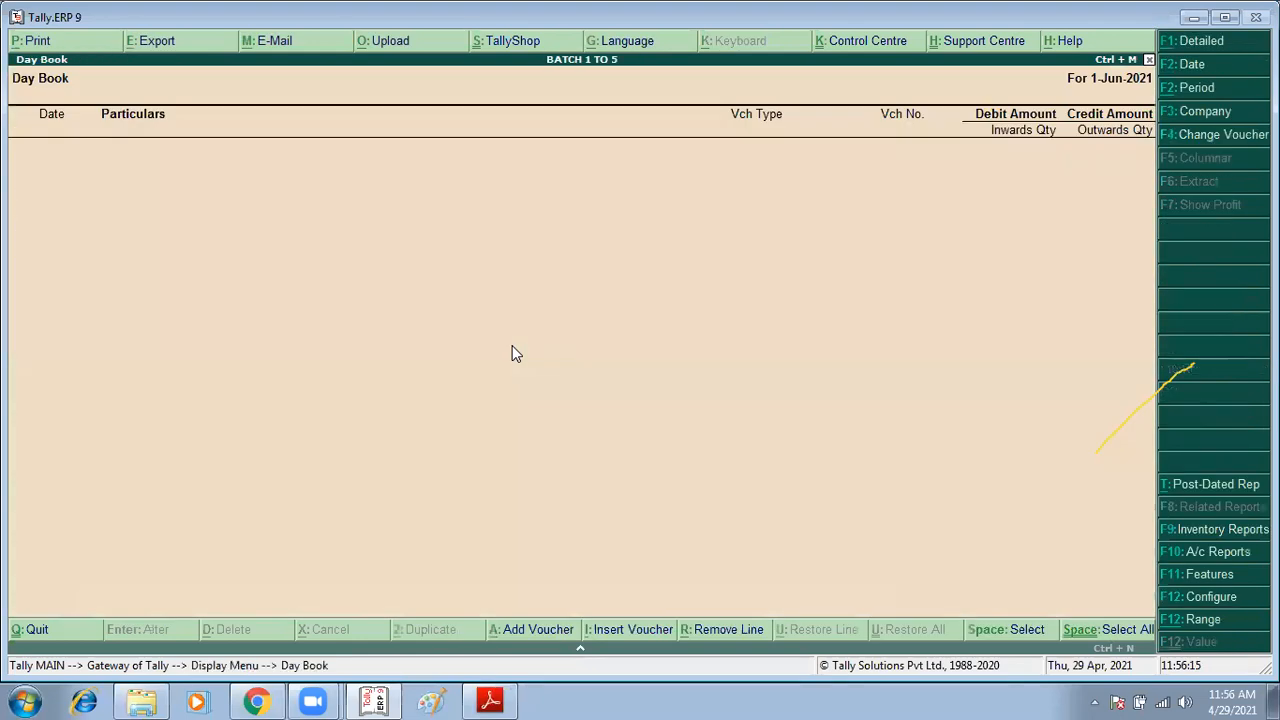
Step: Re-enter the Day Book period for 1-6-2021 and return to the Gateway of Tally
{"action": "key", "text": "F2"}
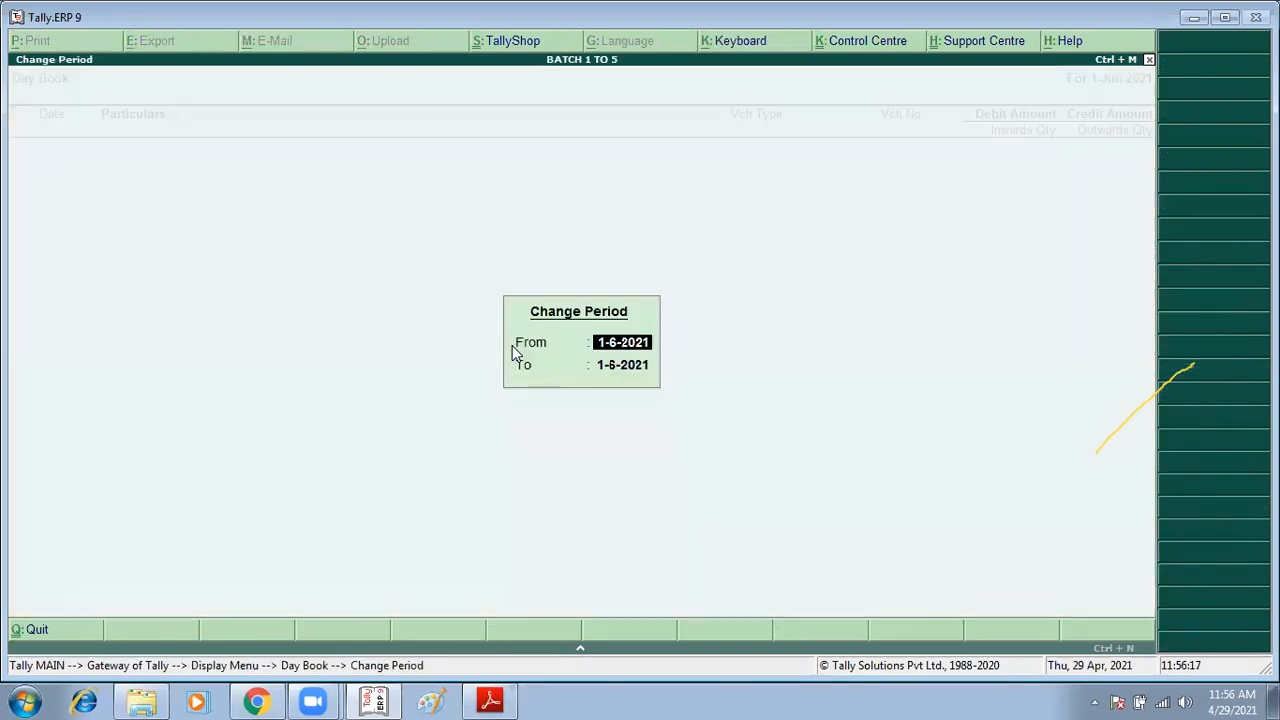
{"action": "key", "text": "Delete"}
{"action": "key", "text": "Delete"}
{"action": "key", "text": "Delete"}
{"action": "key", "text": "Delete"}
{"action": "key", "text": "Delete"}
{"action": "key", "text": "Delete"}
{"action": "key", "text": "Delete"}
{"action": "key", "text": "Delete"}
{"action": "key", "text": "Return"}
{"action": "key", "text": "Delete"}
{"action": "key", "text": "Delete"}
{"action": "key", "text": "Delete"}
{"action": "key", "text": "Delete"}
{"action": "key", "text": "Delete"}
{"action": "key", "text": "Delete"}
{"action": "key", "text": "Delete"}
{"action": "key", "text": "Delete"}
{"action": "key", "text": "Return"}
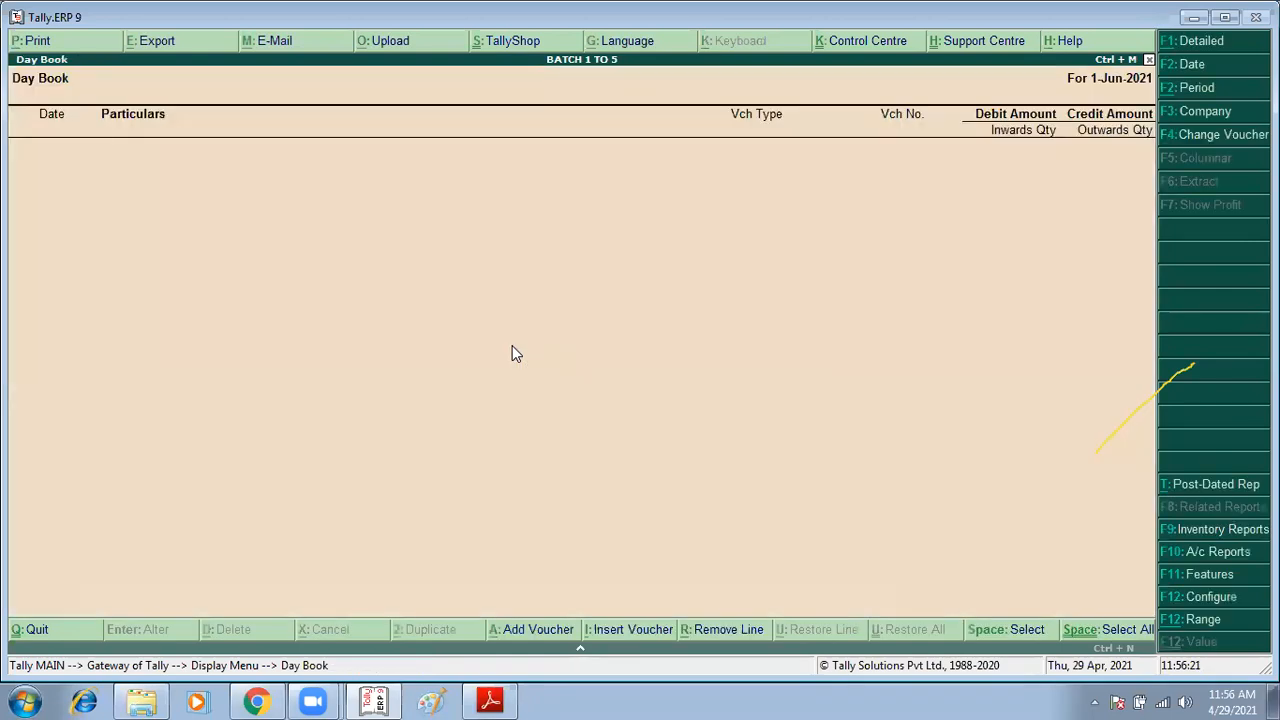
{"action": "key", "text": "Escape"}
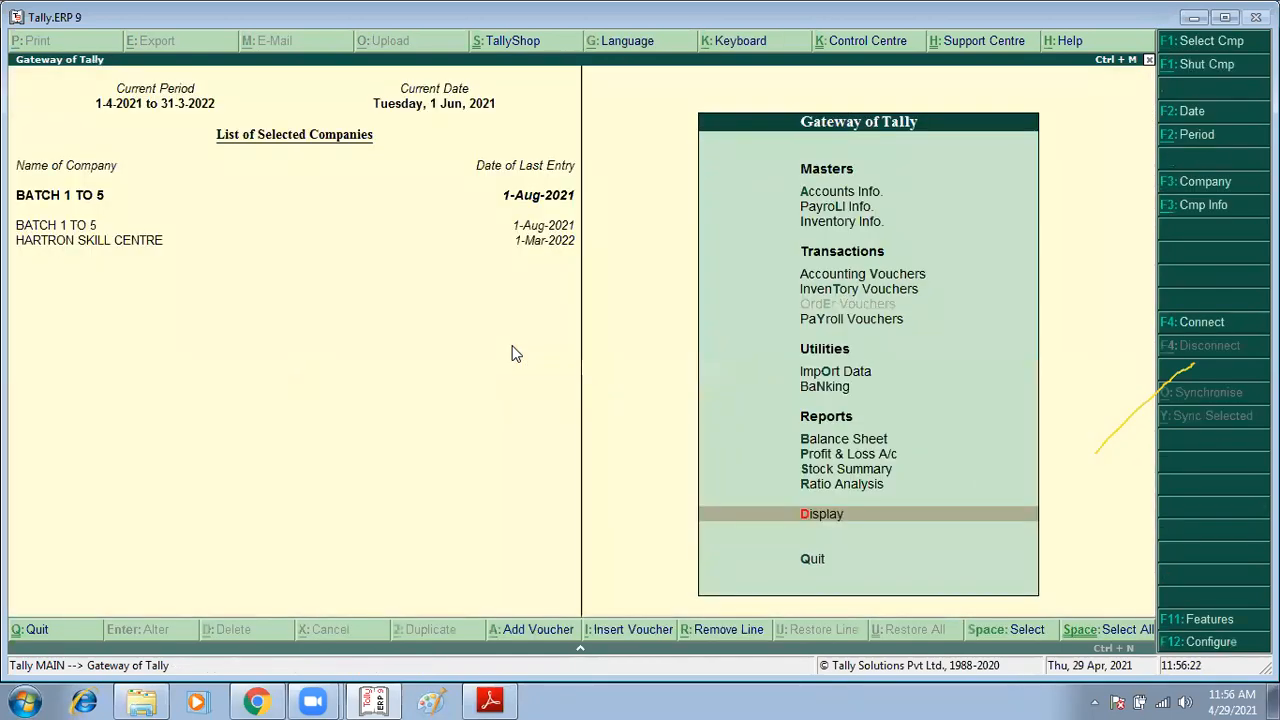
Step: Review the Session-16 sale return exercise in the assignment PDF
{"action": "left_click", "coordinate": [490, 701]}
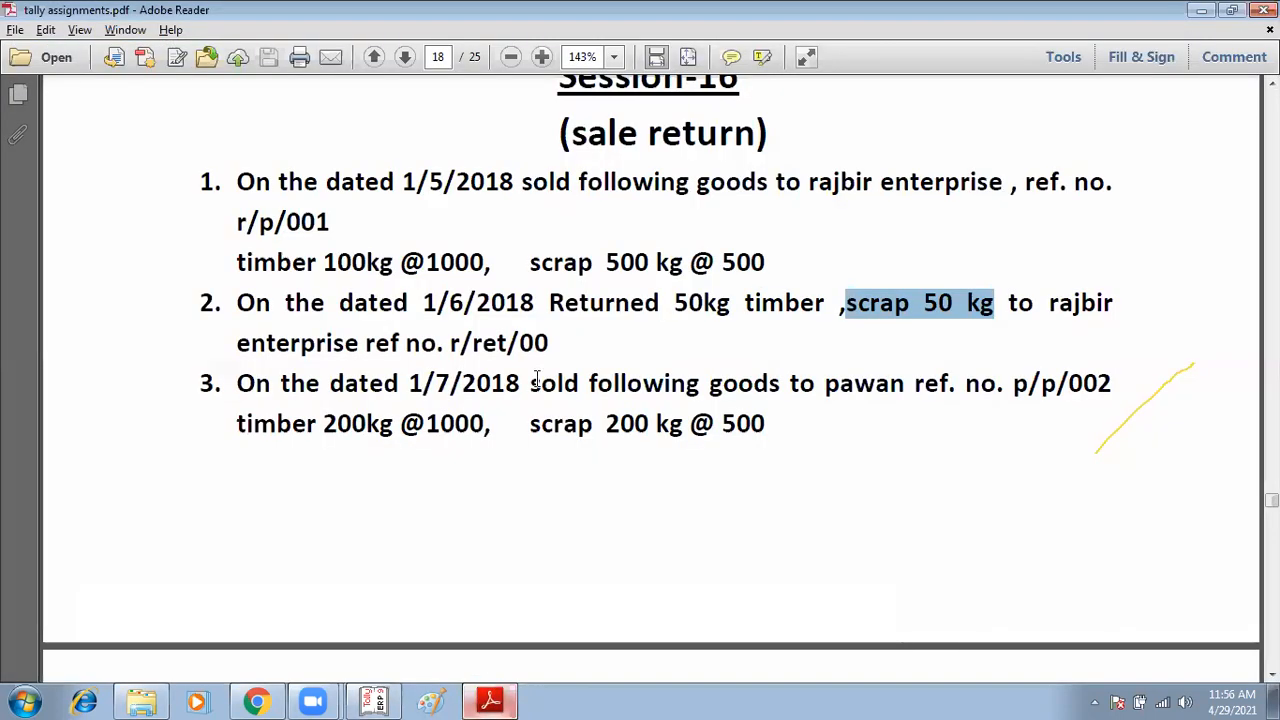
{"action": "scroll", "coordinate": [537, 381], "scroll_direction": "up", "scroll_amount": 6}
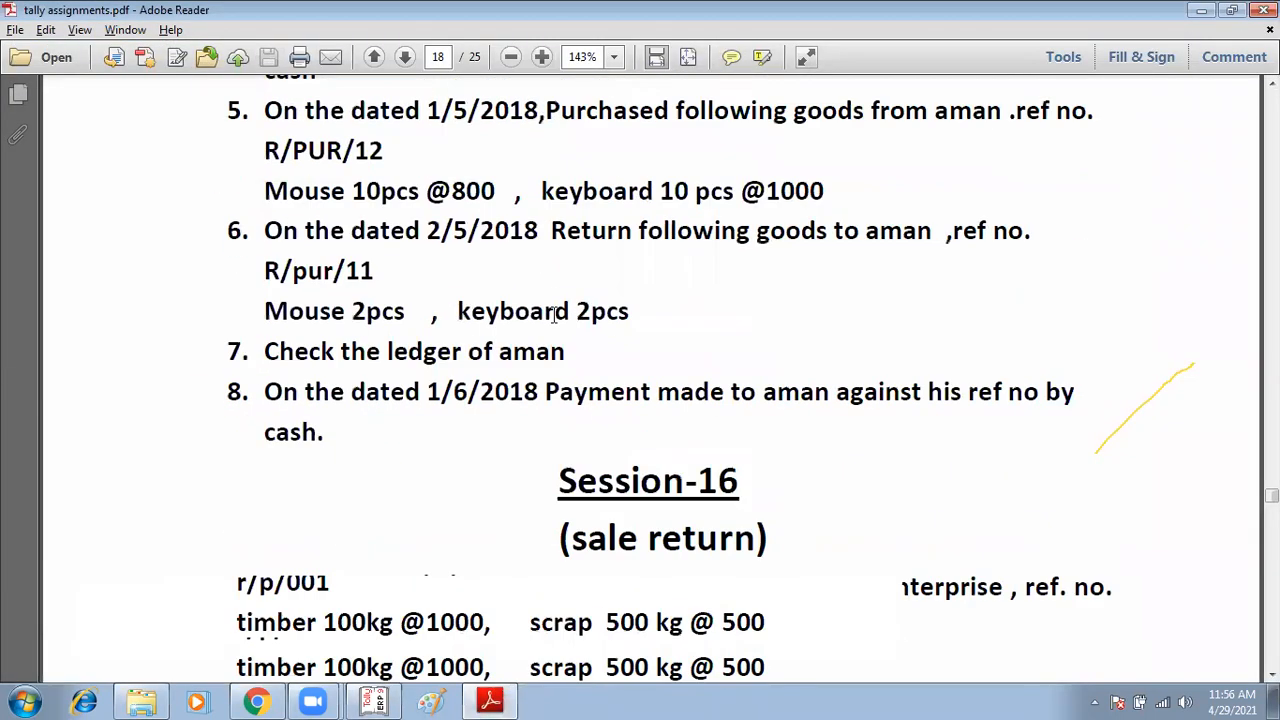
{"action": "scroll", "coordinate": [553, 314], "scroll_direction": "down", "scroll_amount": 4}
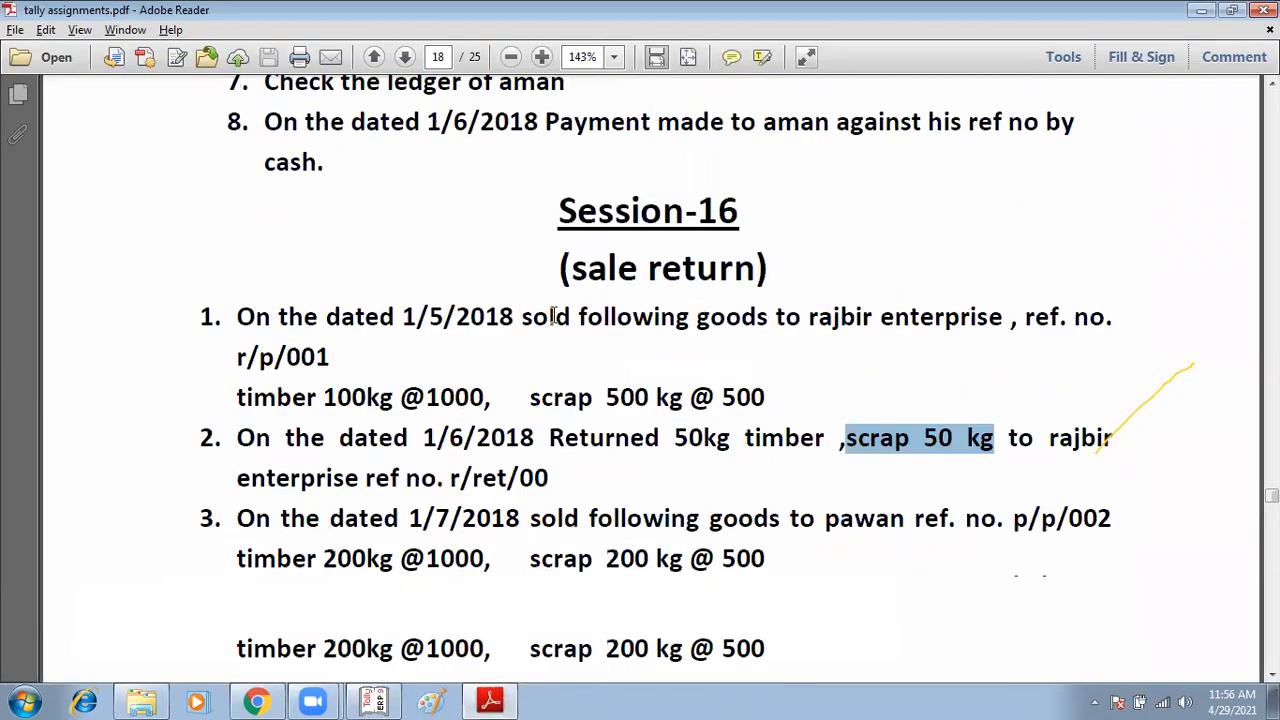
{"action": "left_click", "coordinate": [490, 700]}
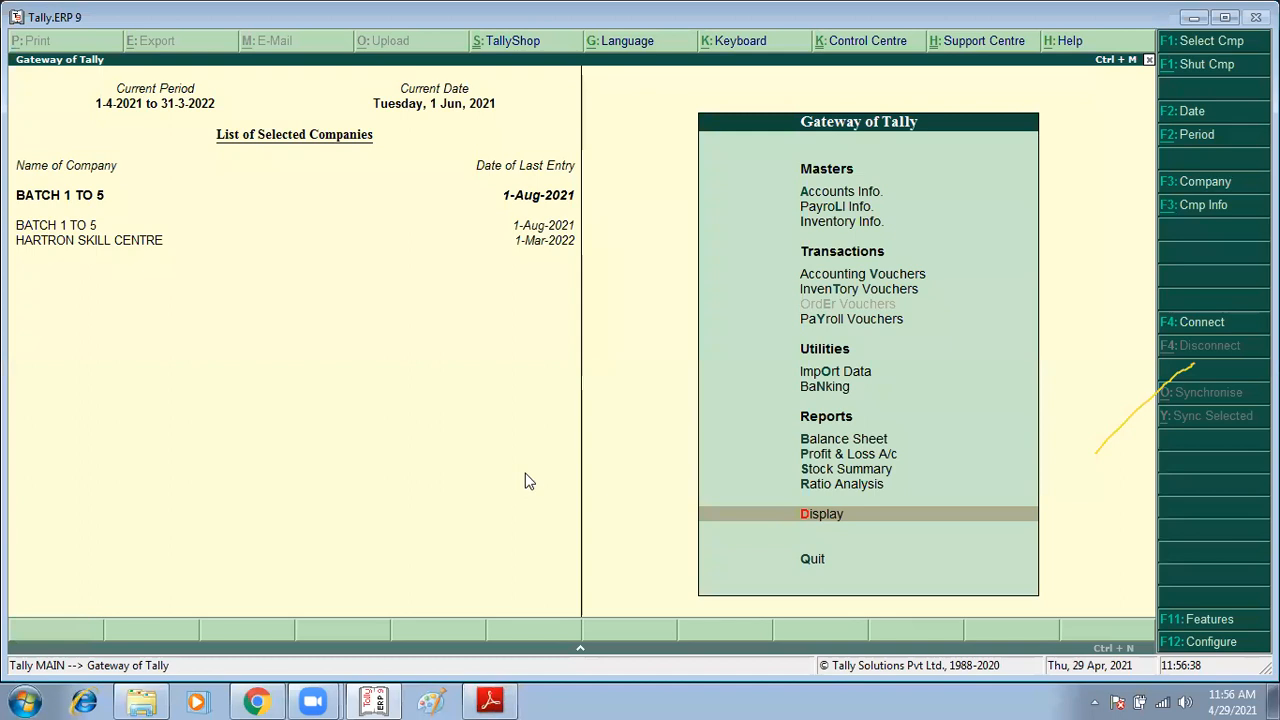
Step: Open a new credit note voucher and switch it to invoice mode
{"action": "key", "text": "Up"}
{"action": "key", "text": "Up"}
{"action": "key", "text": "Up"}
{"action": "key", "text": "Up"}
{"action": "key", "text": "Up"}
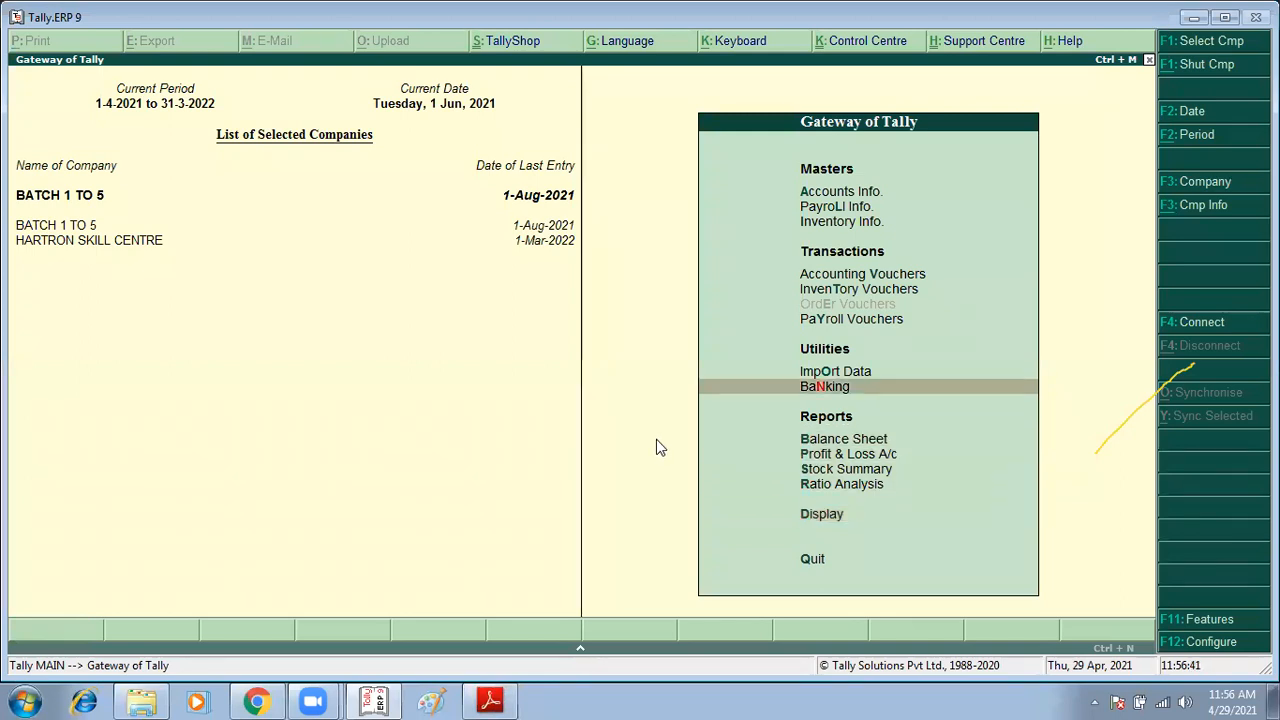
{"action": "key", "text": "Up"}
{"action": "key", "text": "alt+F7"}
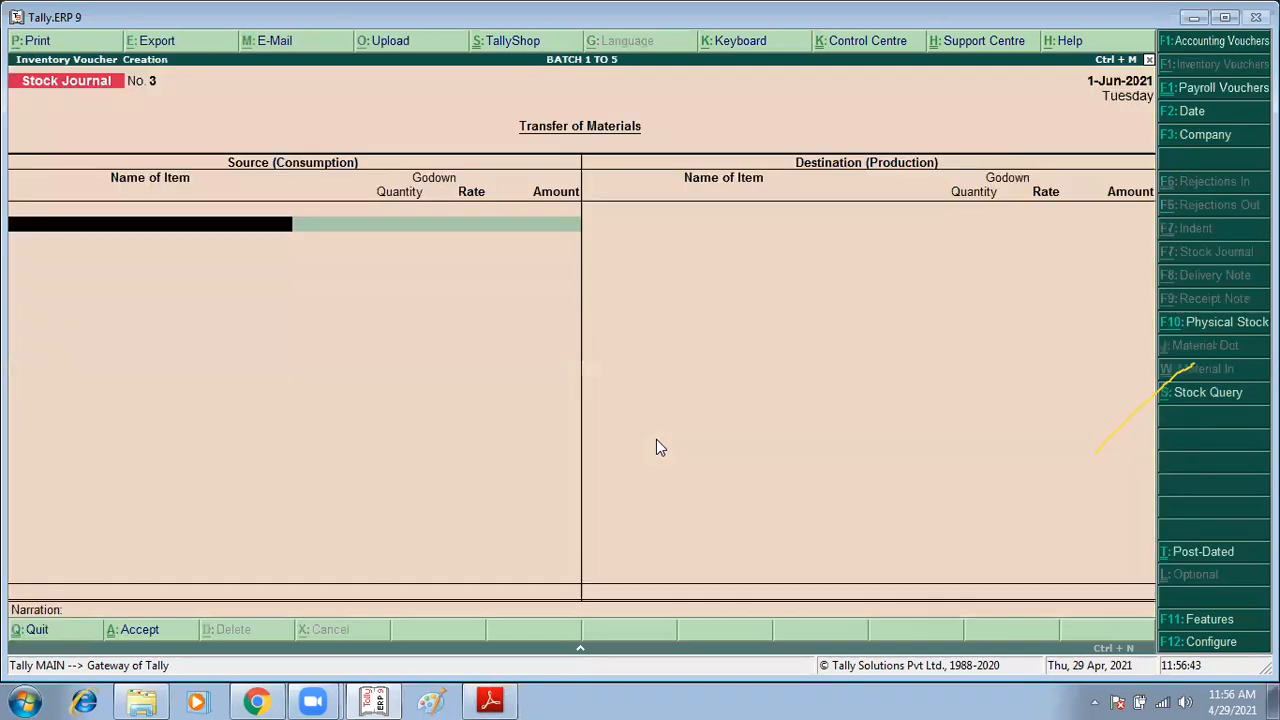
{"action": "key", "text": "ctrl+F8"}
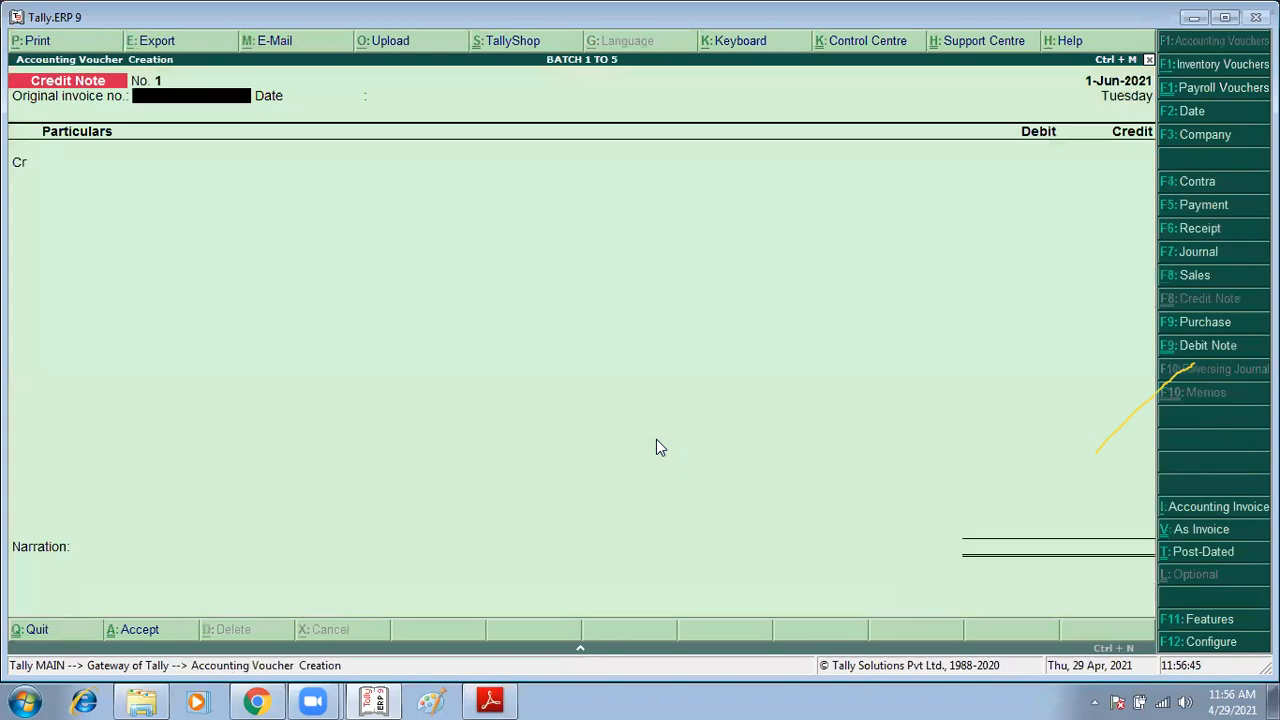
{"action": "key", "text": "ctrl+v"}
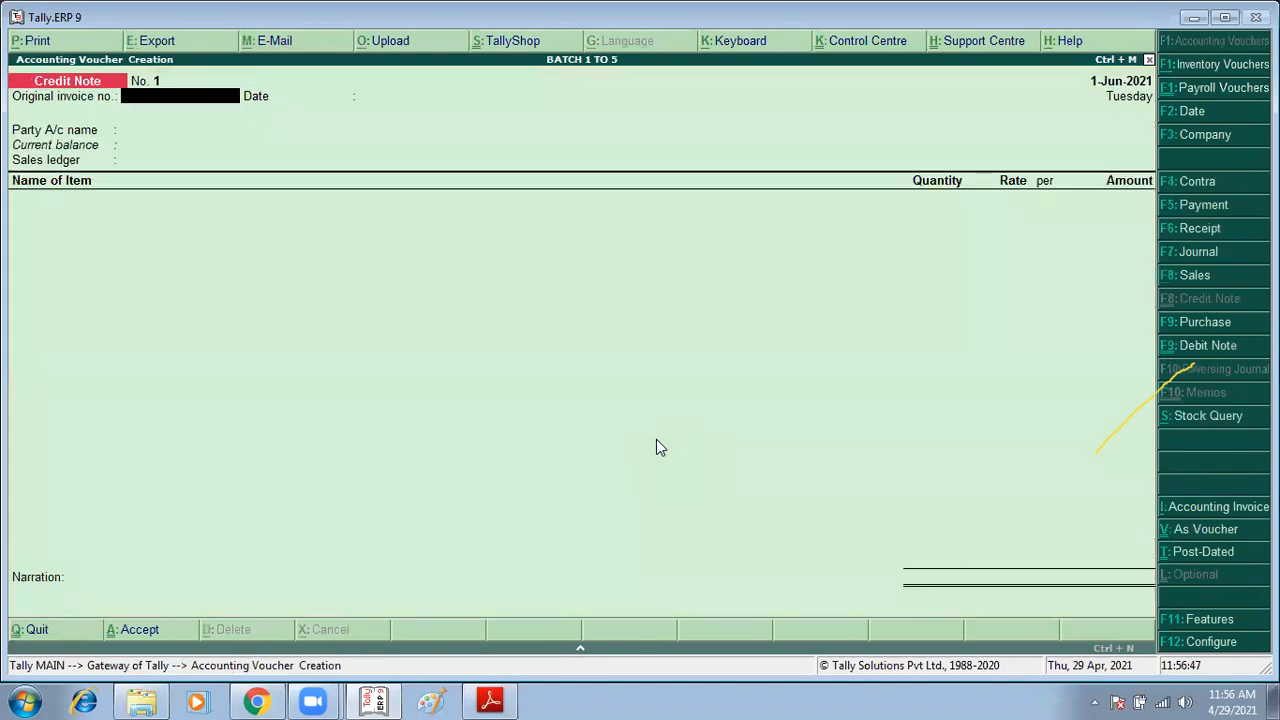
Step: Enter R/RET/001 as the original invoice number and accept the date 1-Jun-2021
{"action": "key", "text": "alt+Tab"}
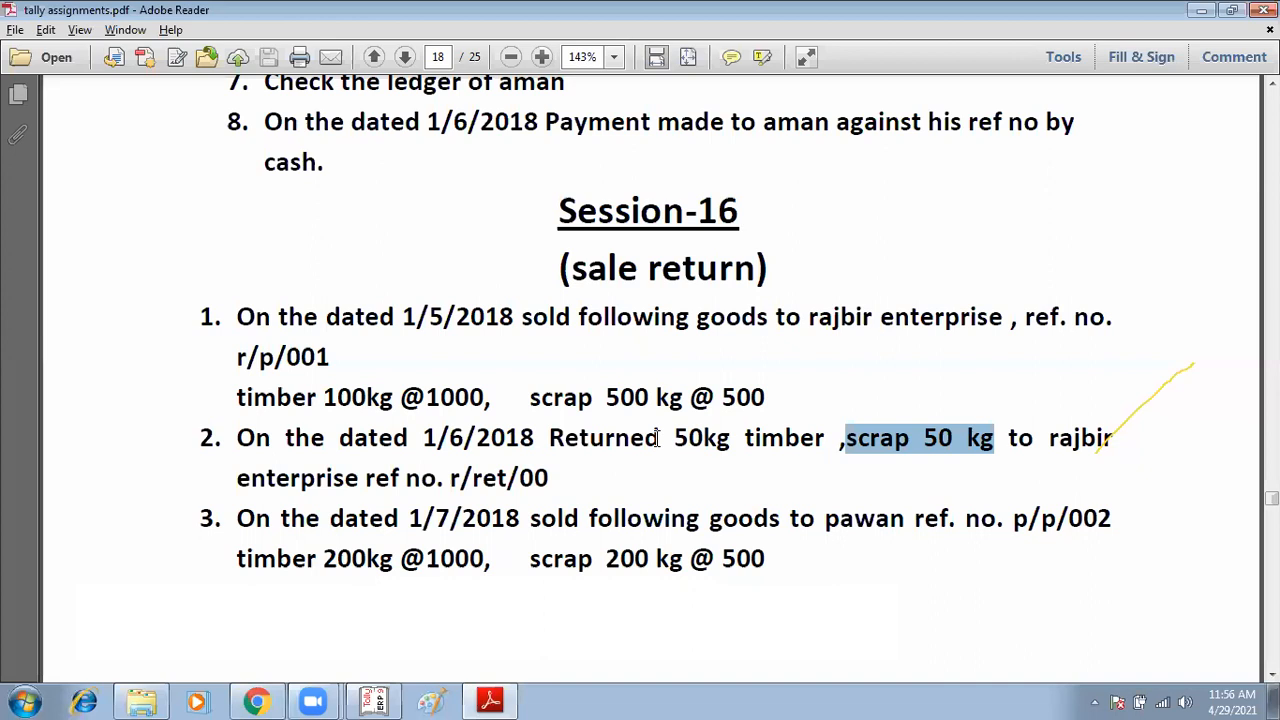
{"action": "key", "text": "alt+Tab"}
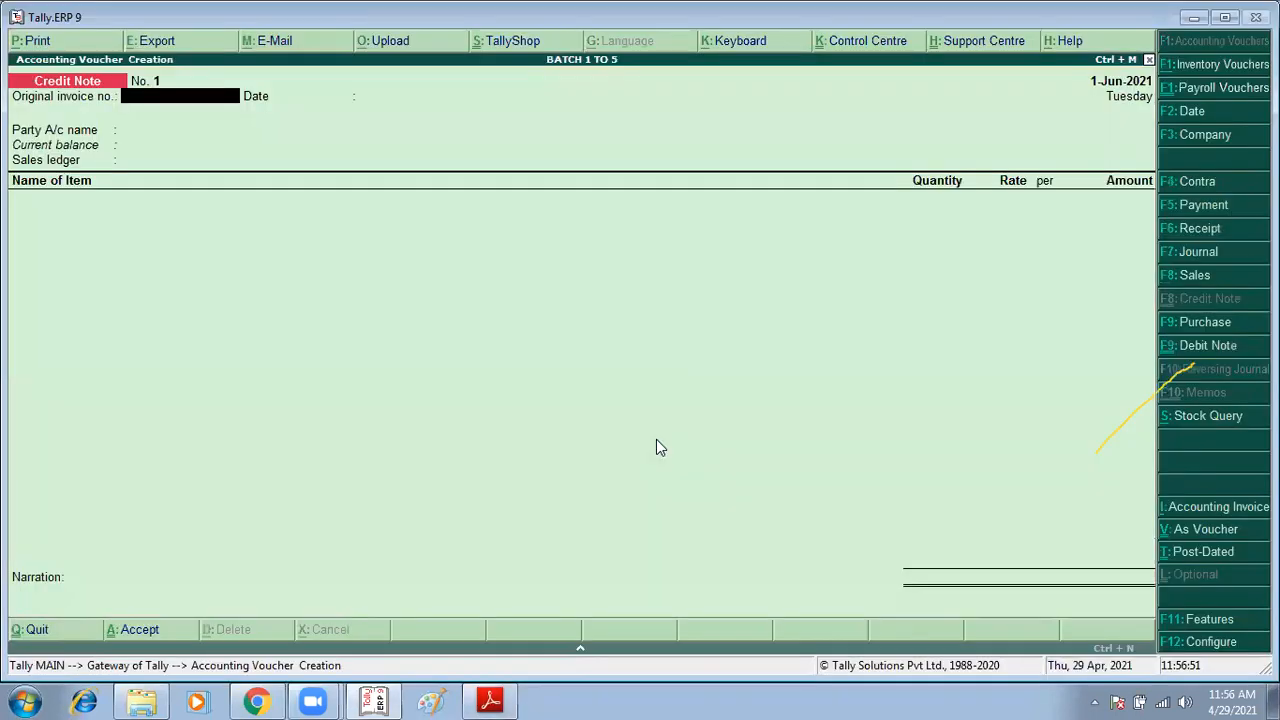
{"action": "type", "text": "R/RET/001"}
{"action": "key", "text": "Return"}
Step: Select RAJBIR as the party account and Sales as the sales ledger
{"action": "key", "text": "Return"}
{"action": "type", "text": "RA"}
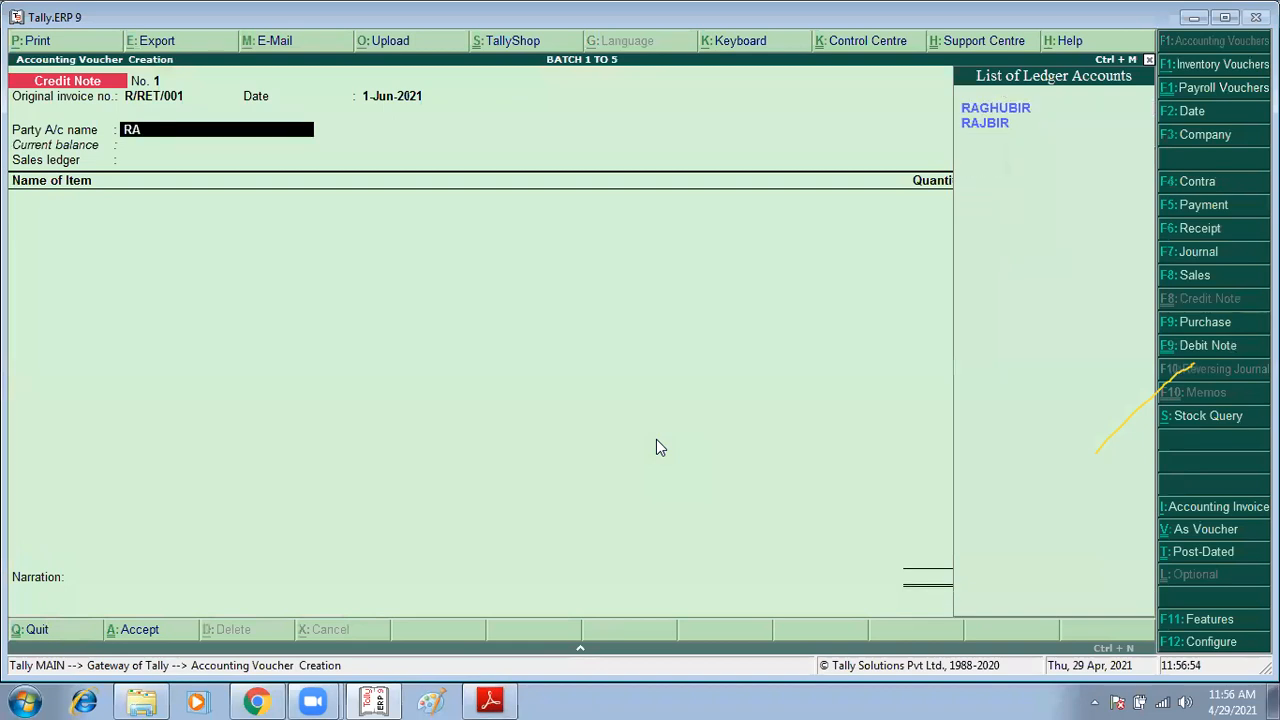
{"action": "key", "text": "Down"}
{"action": "key", "text": "Return"}
{"action": "key", "text": "ctrl+a"}
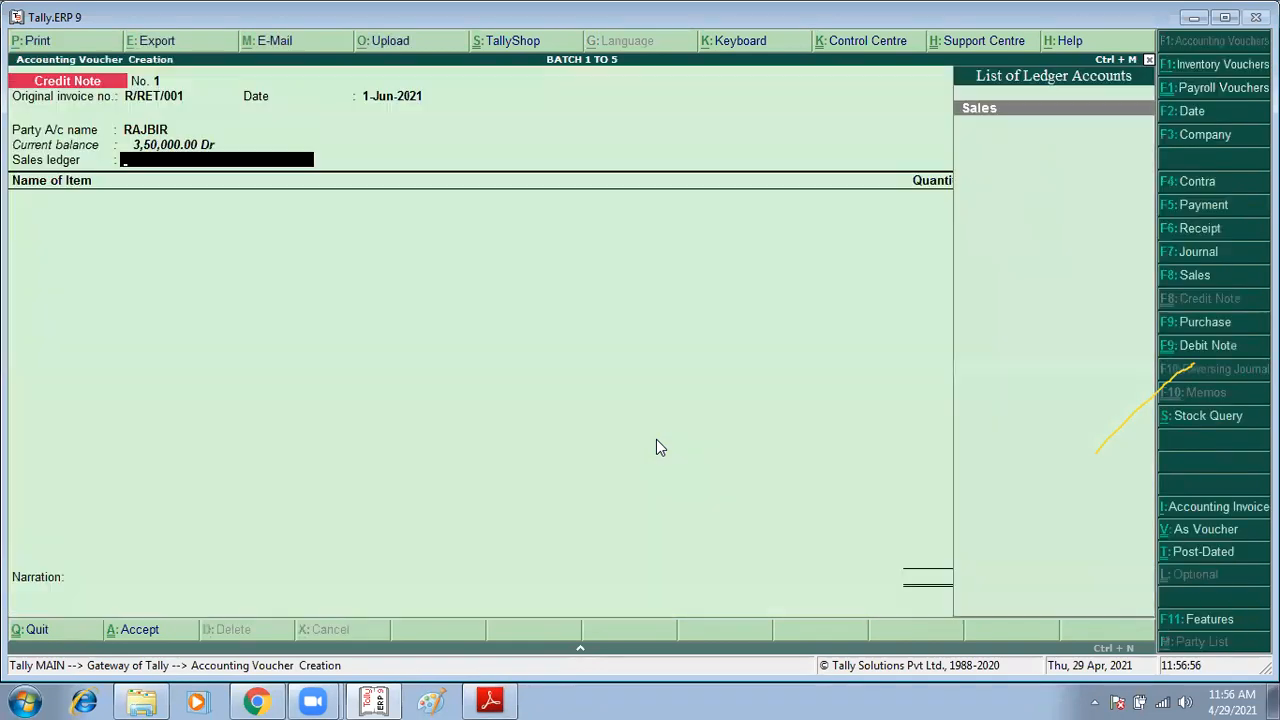
{"action": "key", "text": "alt+Tab"}
{"action": "key", "text": "alt+Tab"}
Step: Select Timber as the returned item and open its godown allocation with Chandigarh
{"action": "key", "text": "Return"}
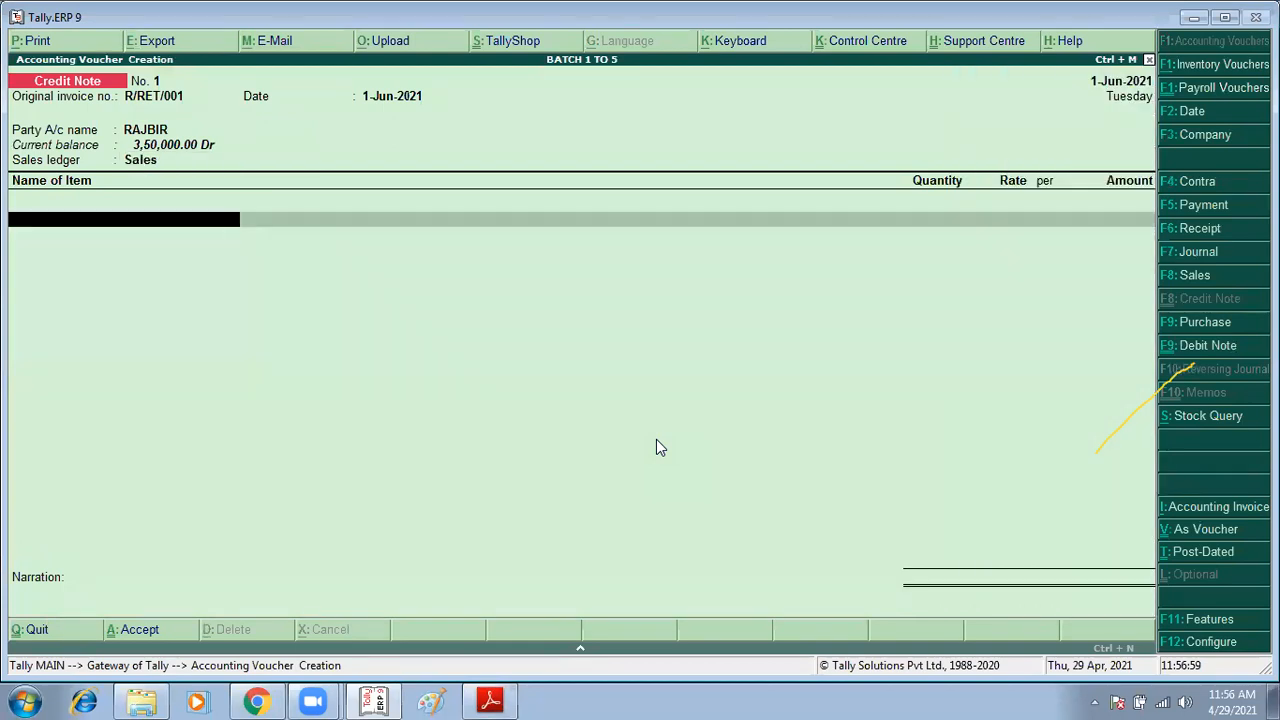
{"action": "key", "text": "Return"}
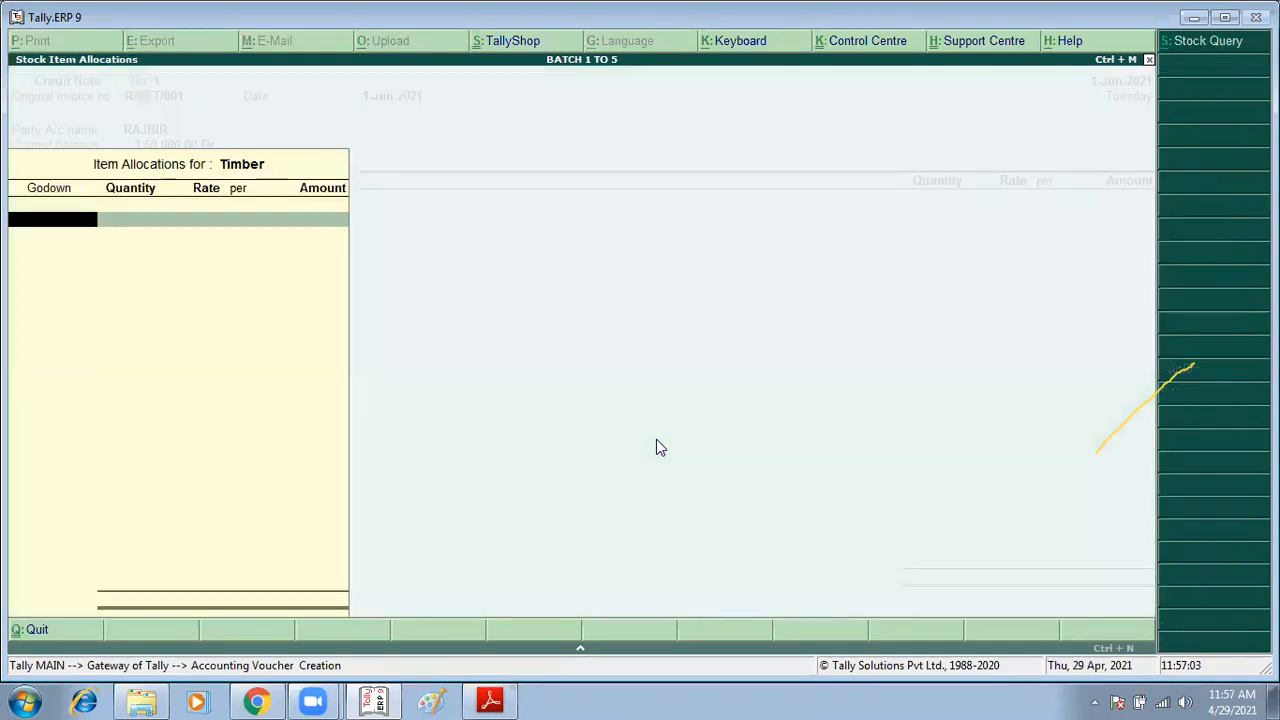
{"action": "key", "text": "BackSpace"}
{"action": "key", "text": "BackSpace"}
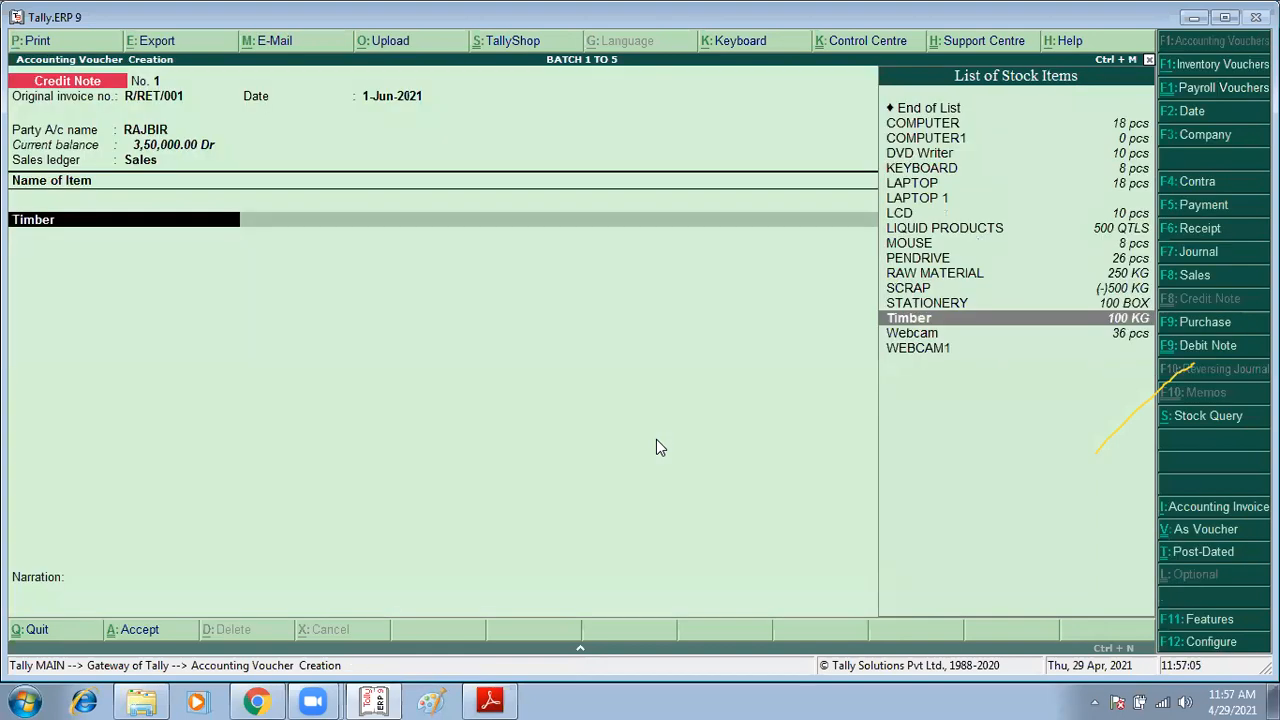
{"action": "key", "text": "Return"}
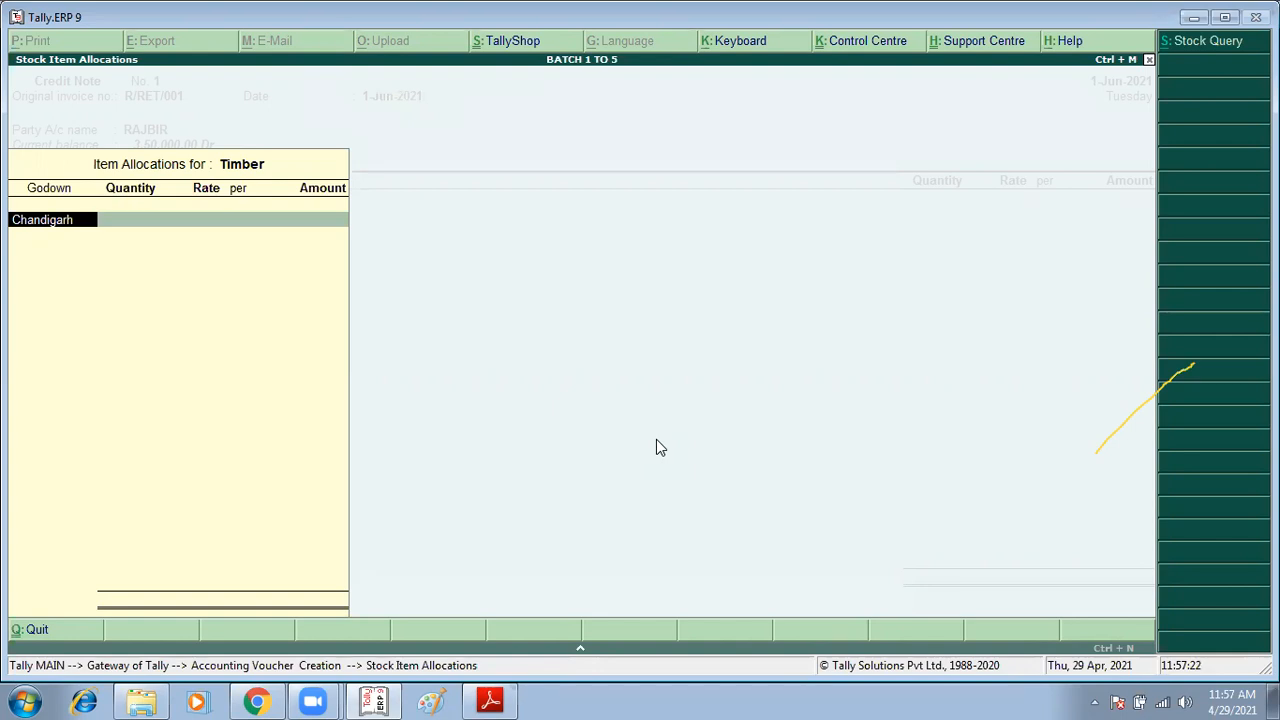
{"action": "key", "text": "Escape"}
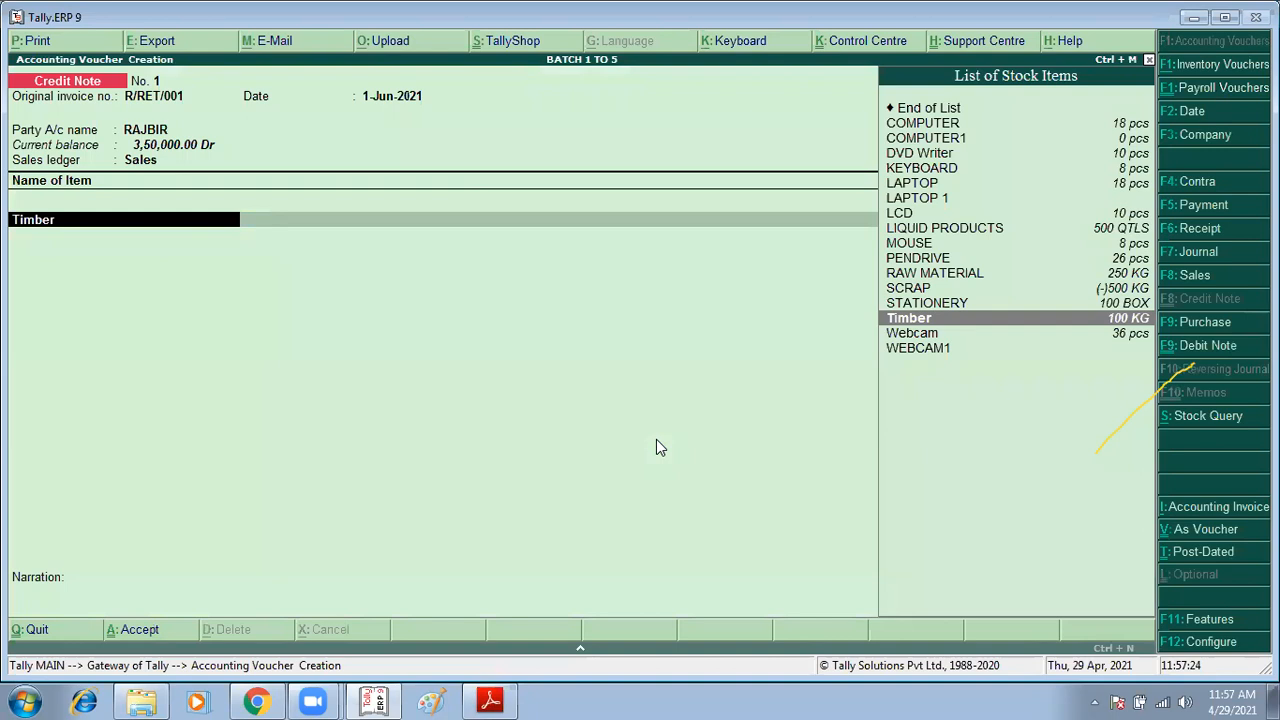
{"action": "key", "text": "Return"}
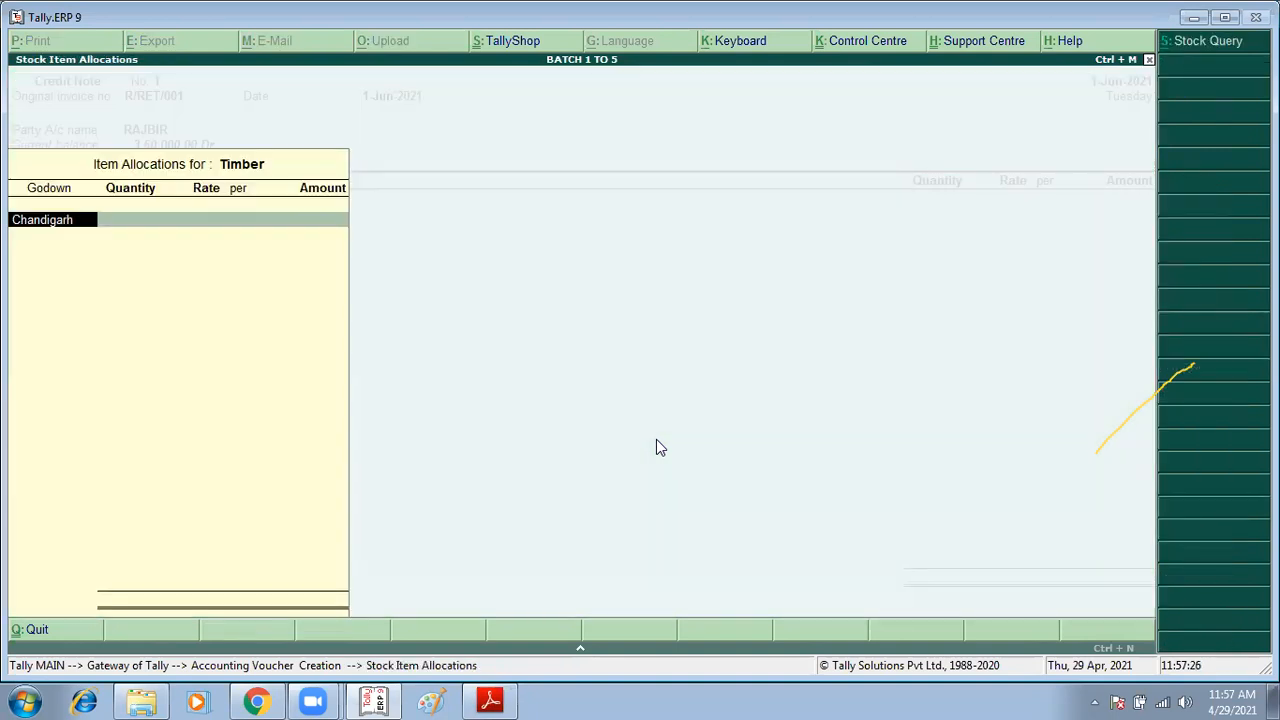
{"action": "key", "text": "Escape"}
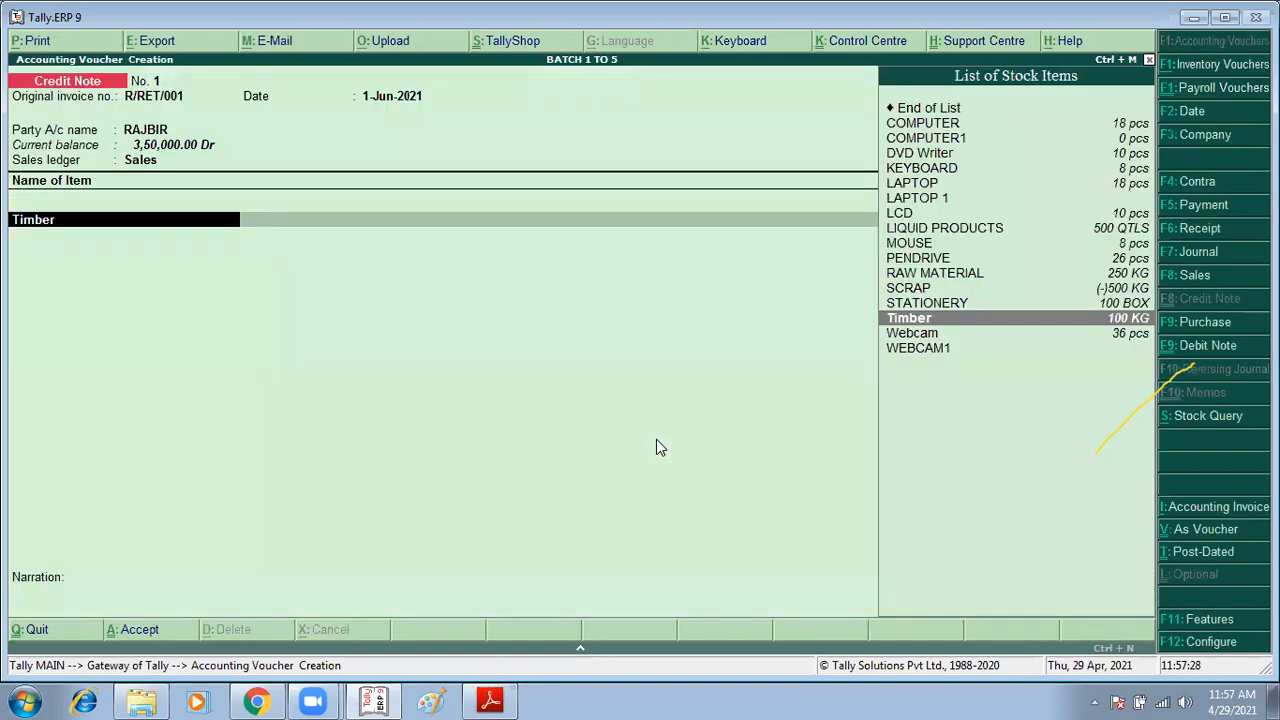
{"action": "key", "text": "Return"}
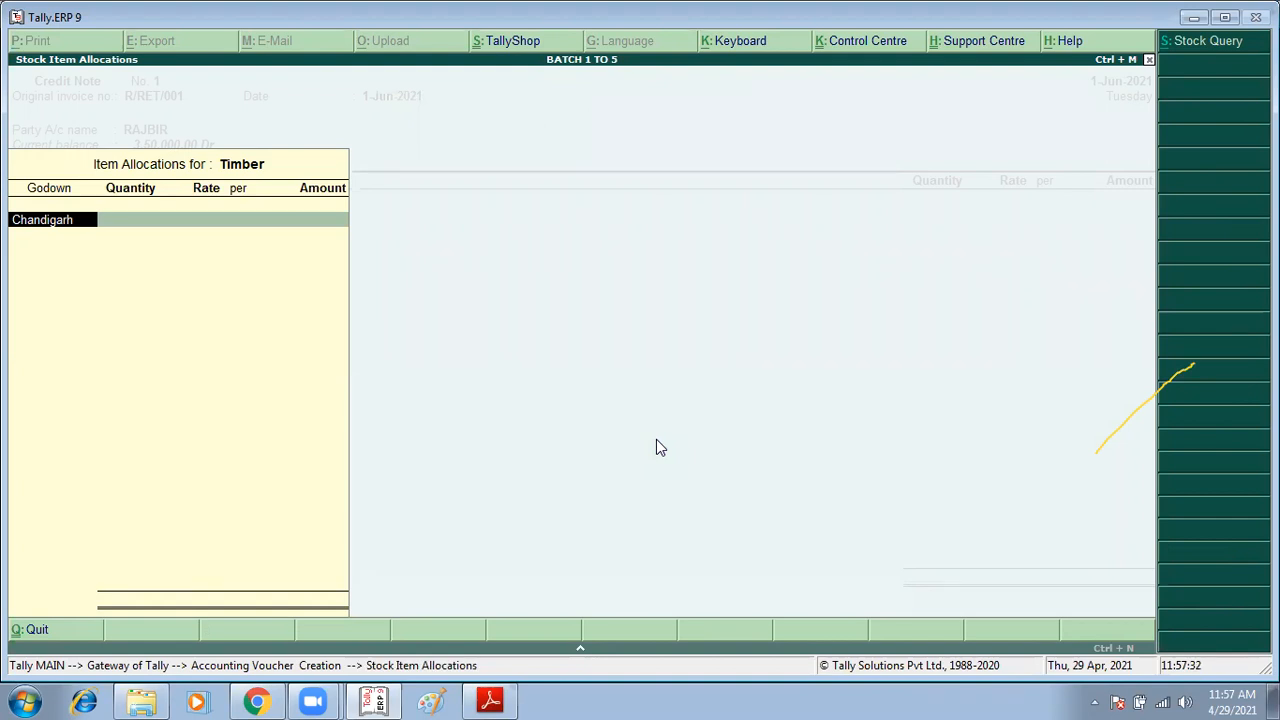
{"action": "type", "text": "G"}
{"action": "key", "text": "BackSpace"}
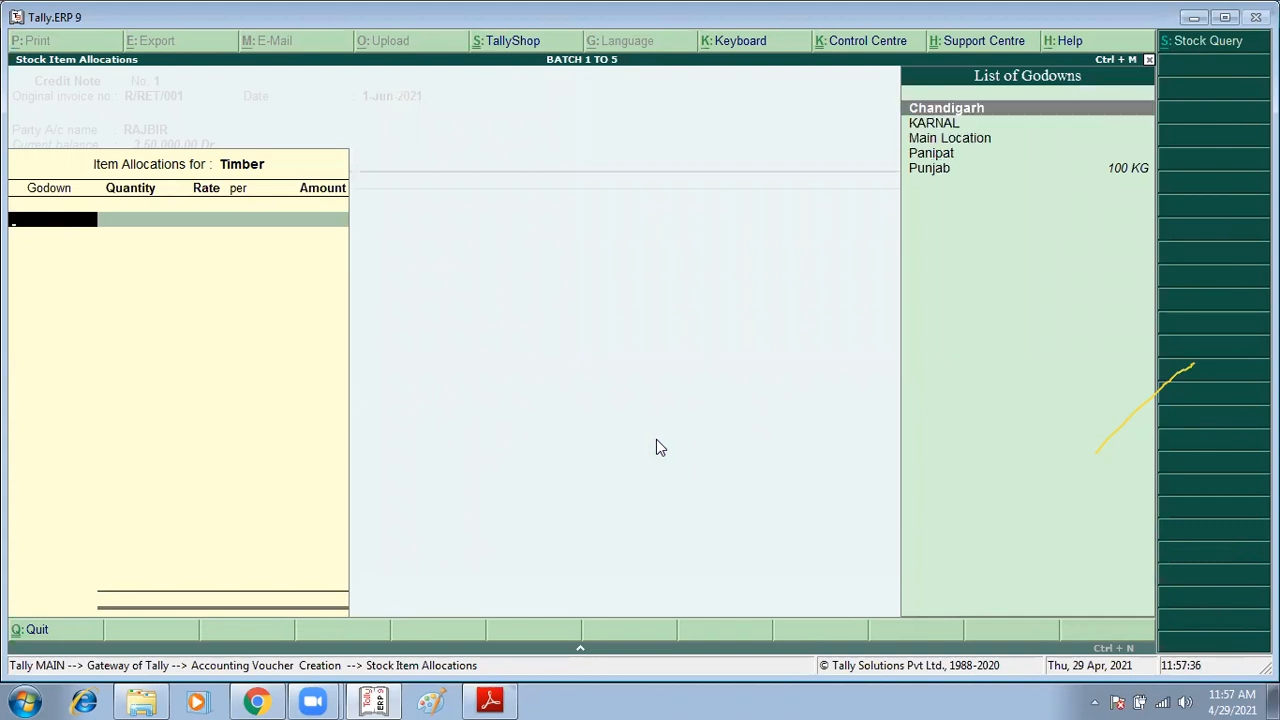
{"action": "key", "text": "Escape"}
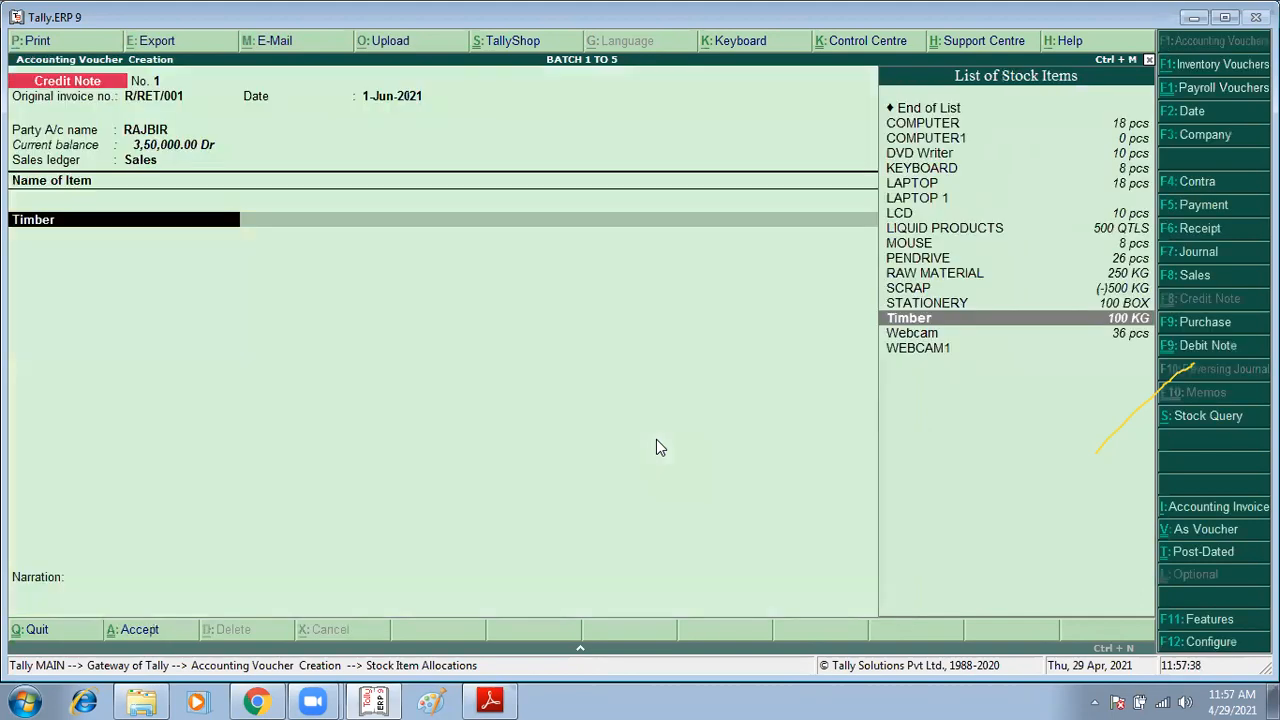
{"action": "key", "text": "Return"}
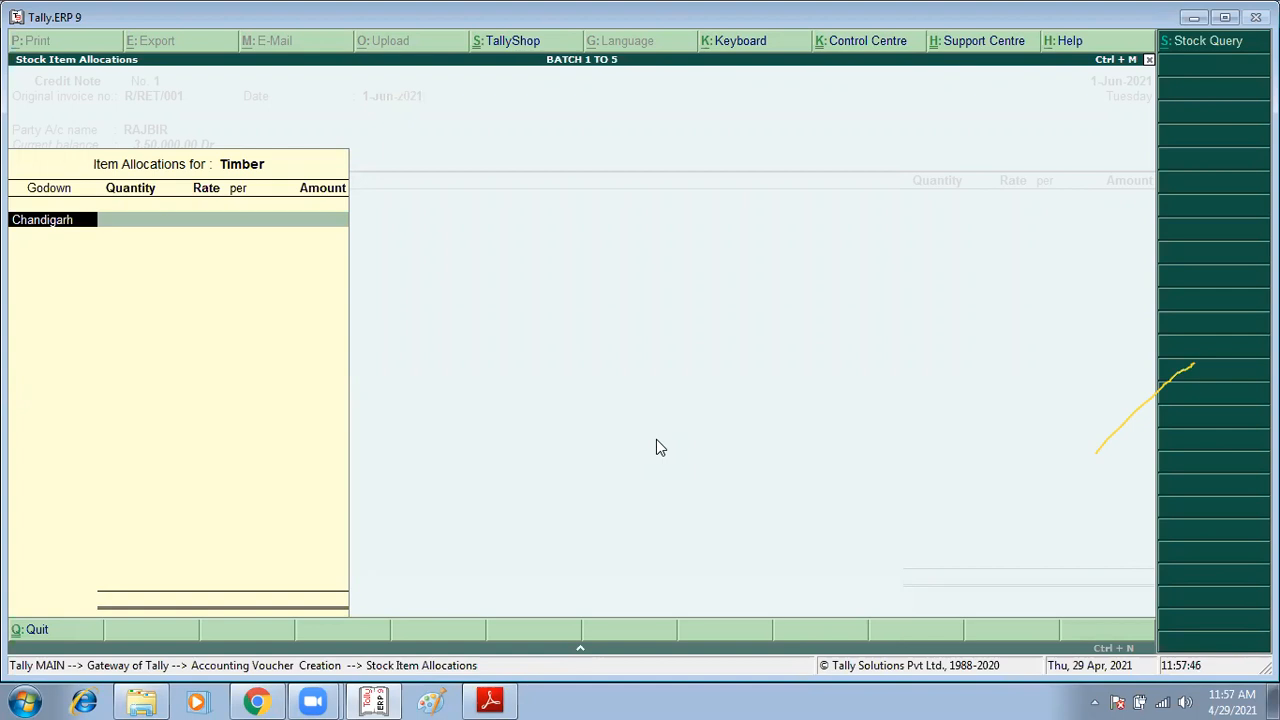
Step: Try to enter a quantity of 1 on the Timber godown allocation line
{"action": "type", "text": "1"}
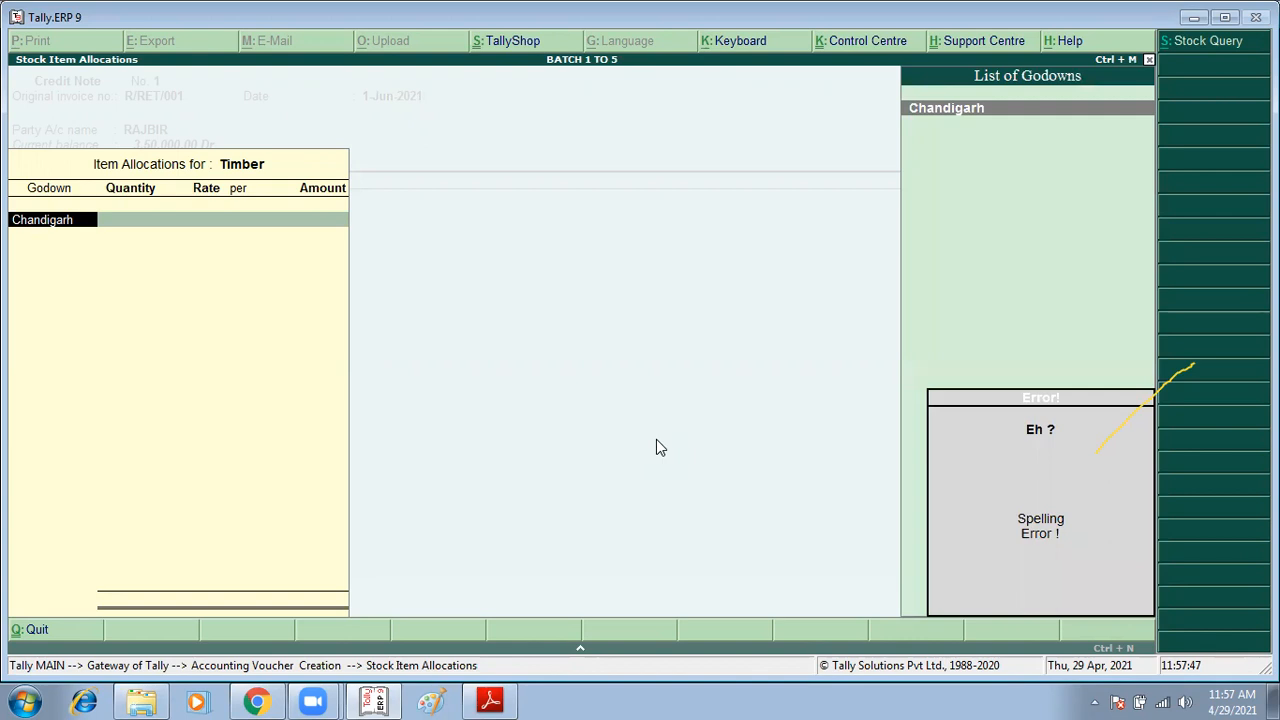
{"action": "key", "text": "BackSpace"}
{"action": "key", "text": "BackSpace"}
{"action": "key", "text": "BackSpace"}
{"action": "key", "text": "BackSpace"}
{"action": "key", "text": "BackSpace"}
{"action": "key", "text": "BackSpace"}
{"action": "key", "text": "BackSpace"}
{"action": "key", "text": "BackSpace"}
{"action": "key", "text": "BackSpace"}
{"action": "key", "text": "BackSpace"}
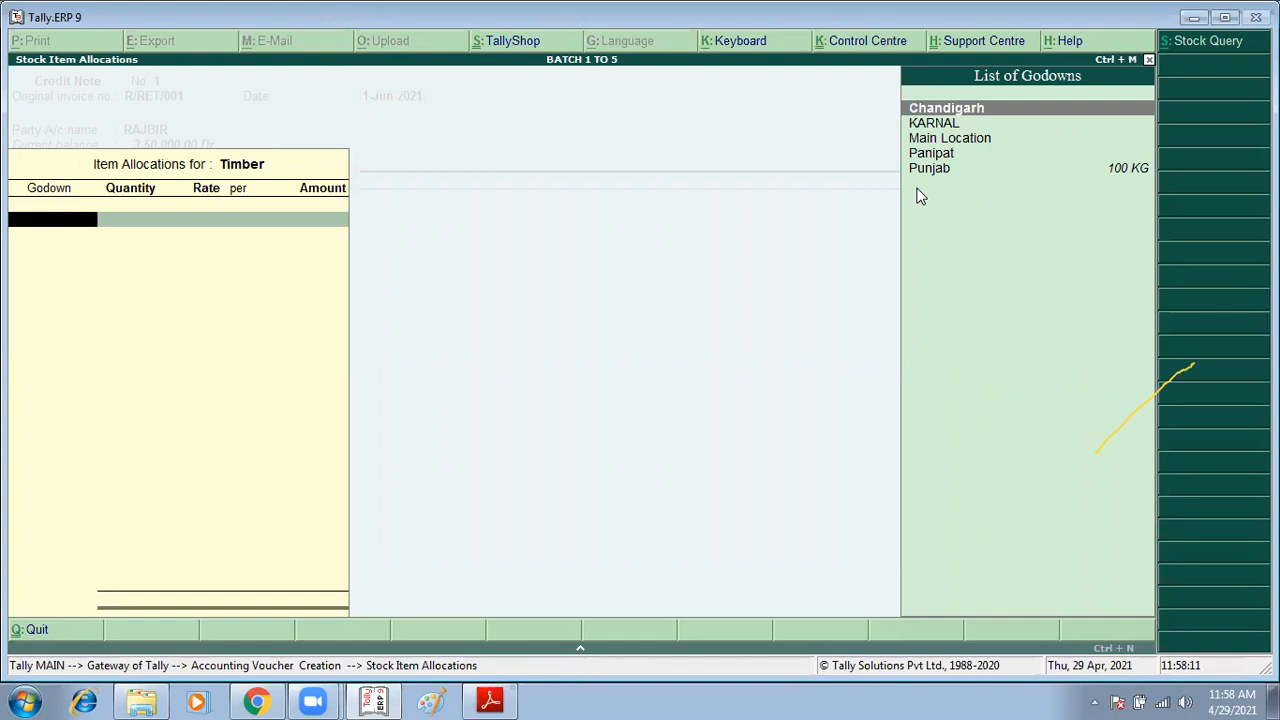
{"action": "key", "text": "Escape"}
Step: Open the company's inventory features to inspect the godown settings, then quit without changes
{"action": "key", "text": "F11"}
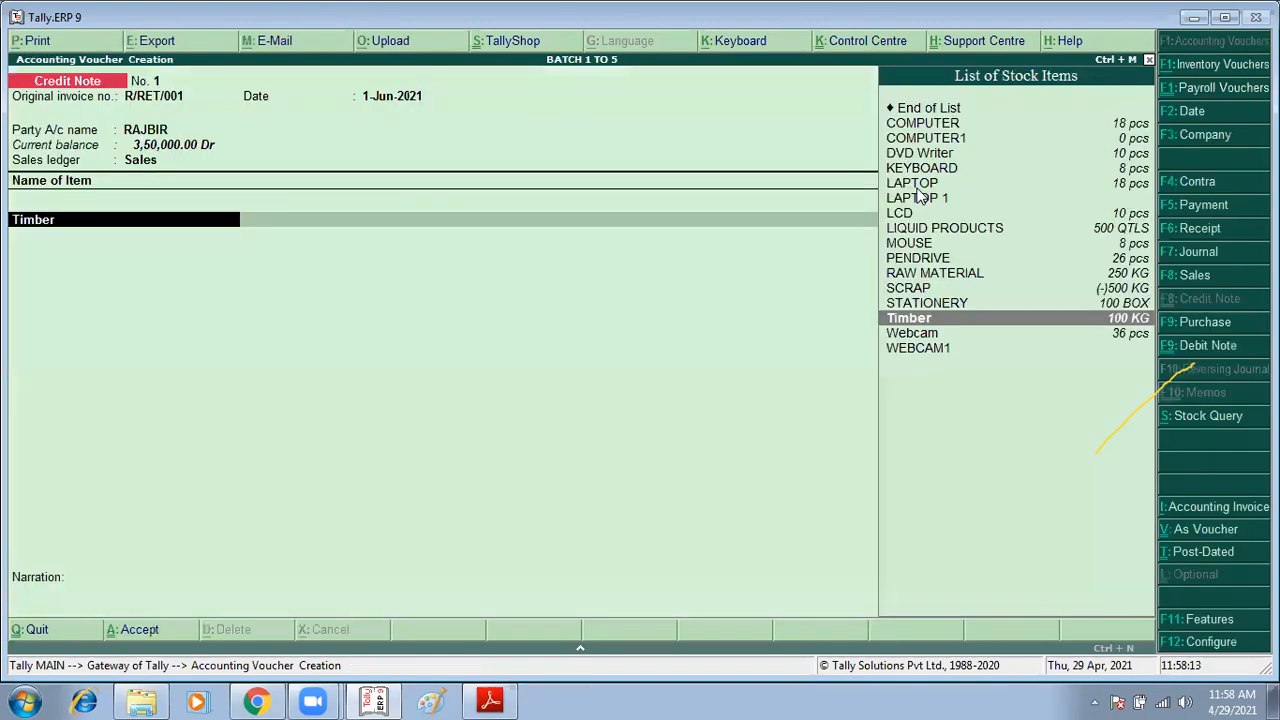
{"action": "key", "text": "F2"}
{"action": "key", "text": "Down"}
{"action": "key", "text": "Down"}
{"action": "key", "text": "Down"}
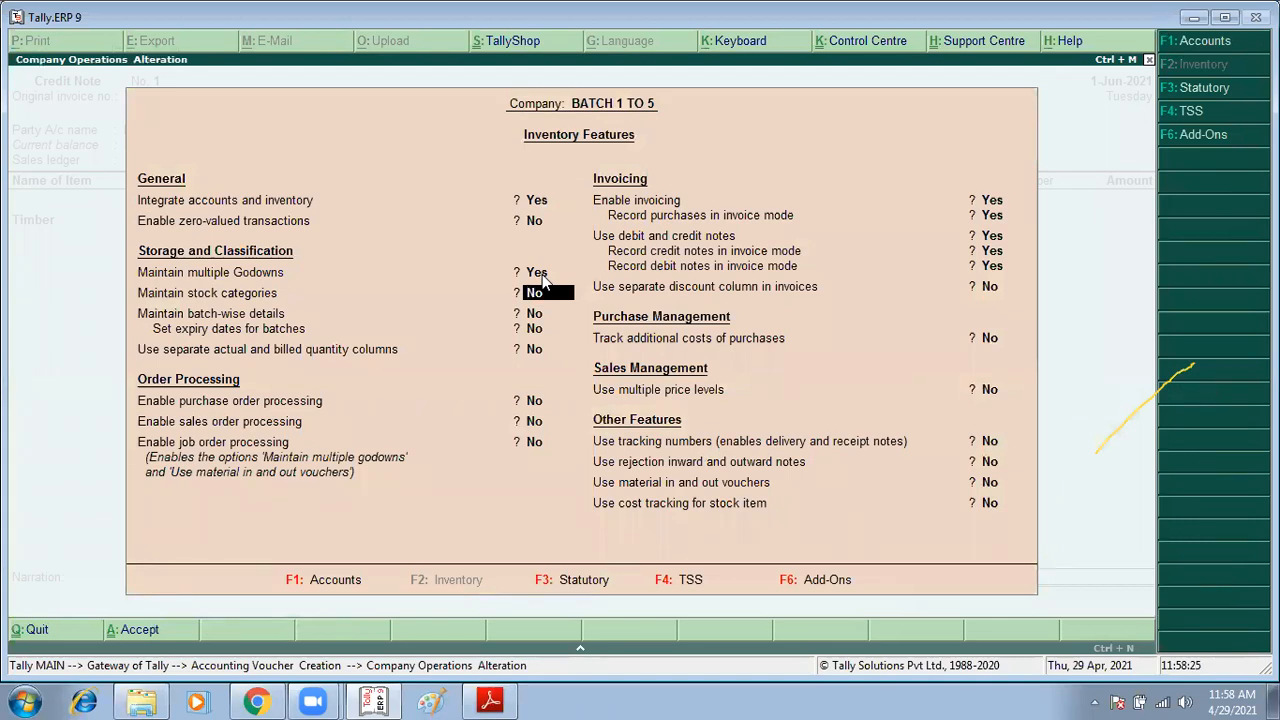
{"action": "key", "text": "Up"}
{"action": "key", "text": "Up"}
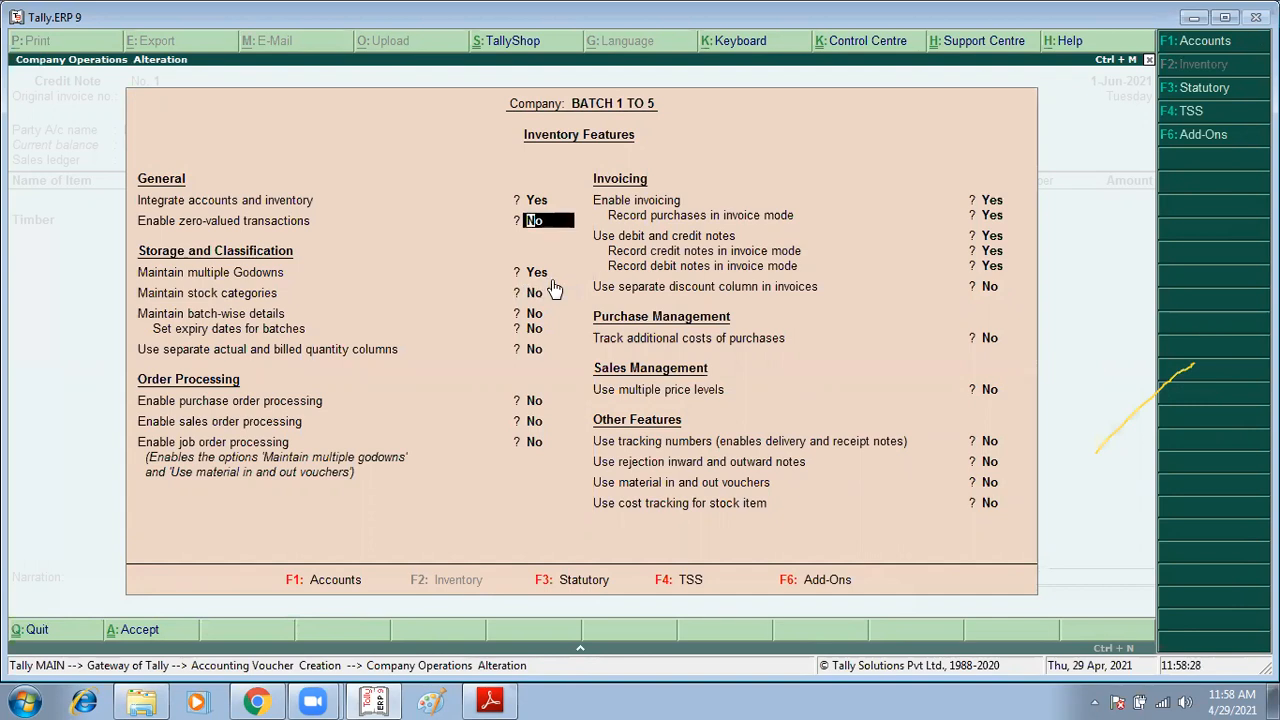
{"action": "left_click", "coordinate": [540, 292]}
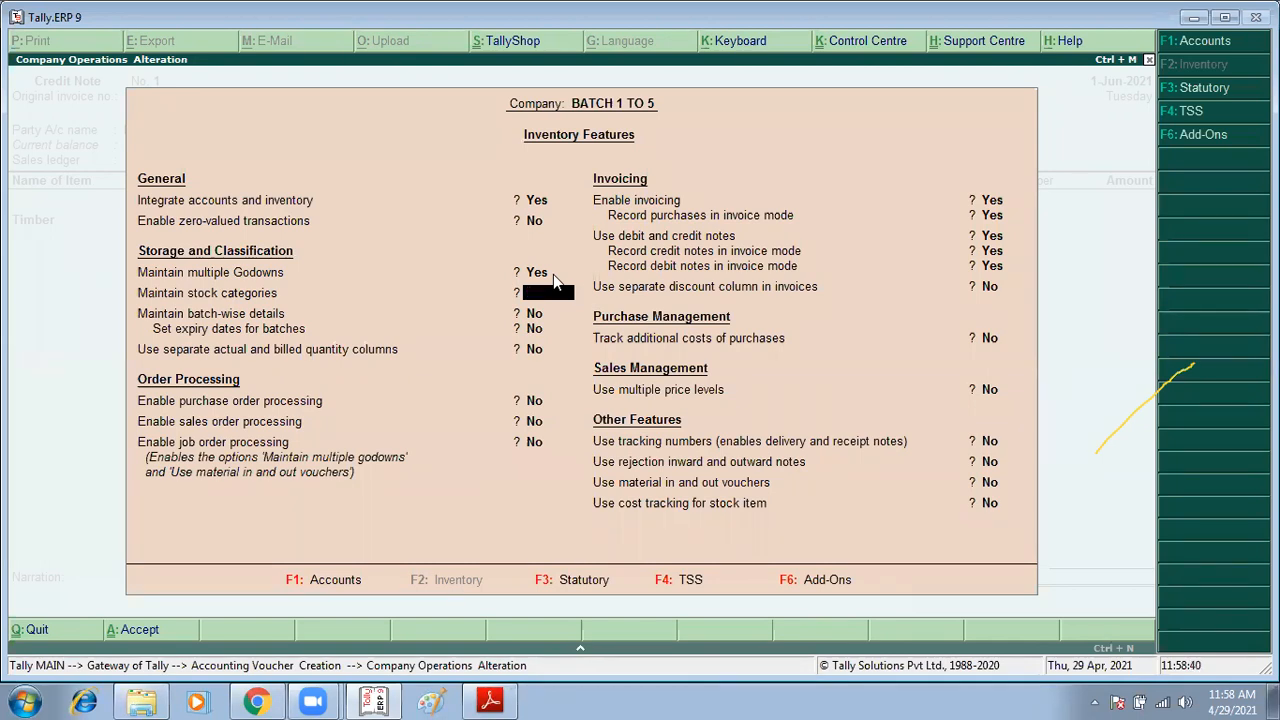
{"action": "key", "text": "Escape"}
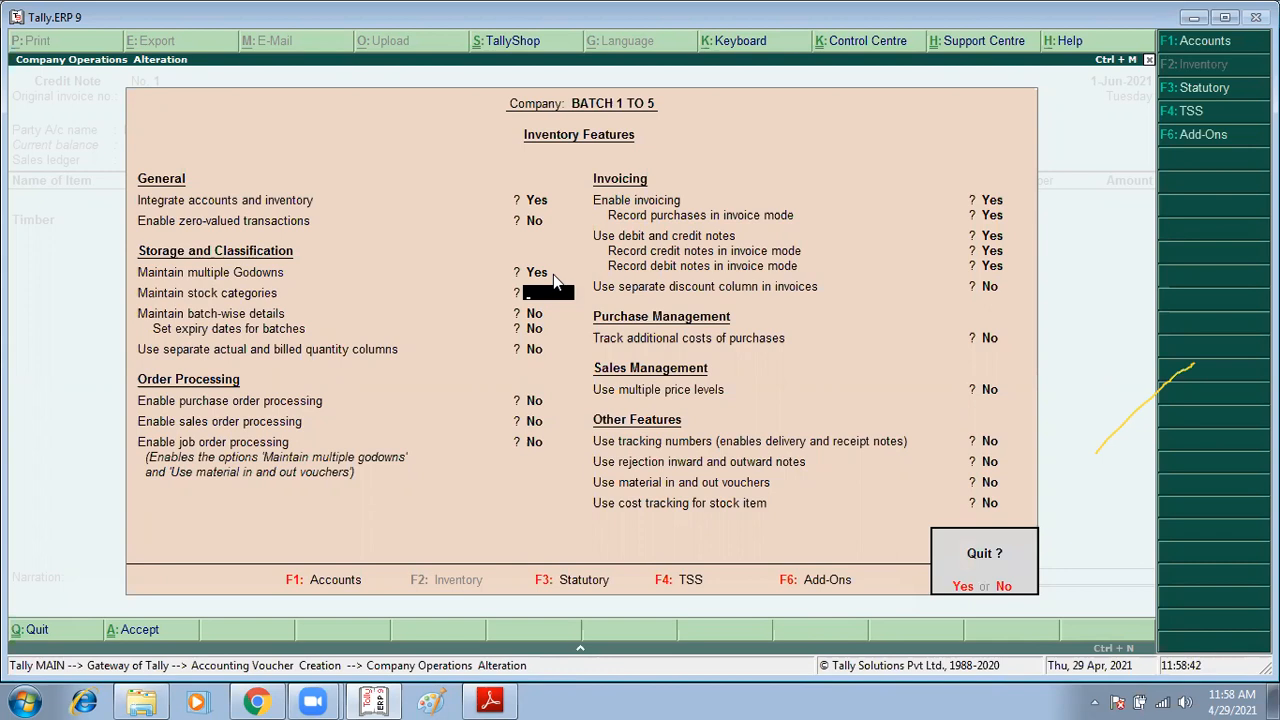
{"action": "key", "text": "y"}
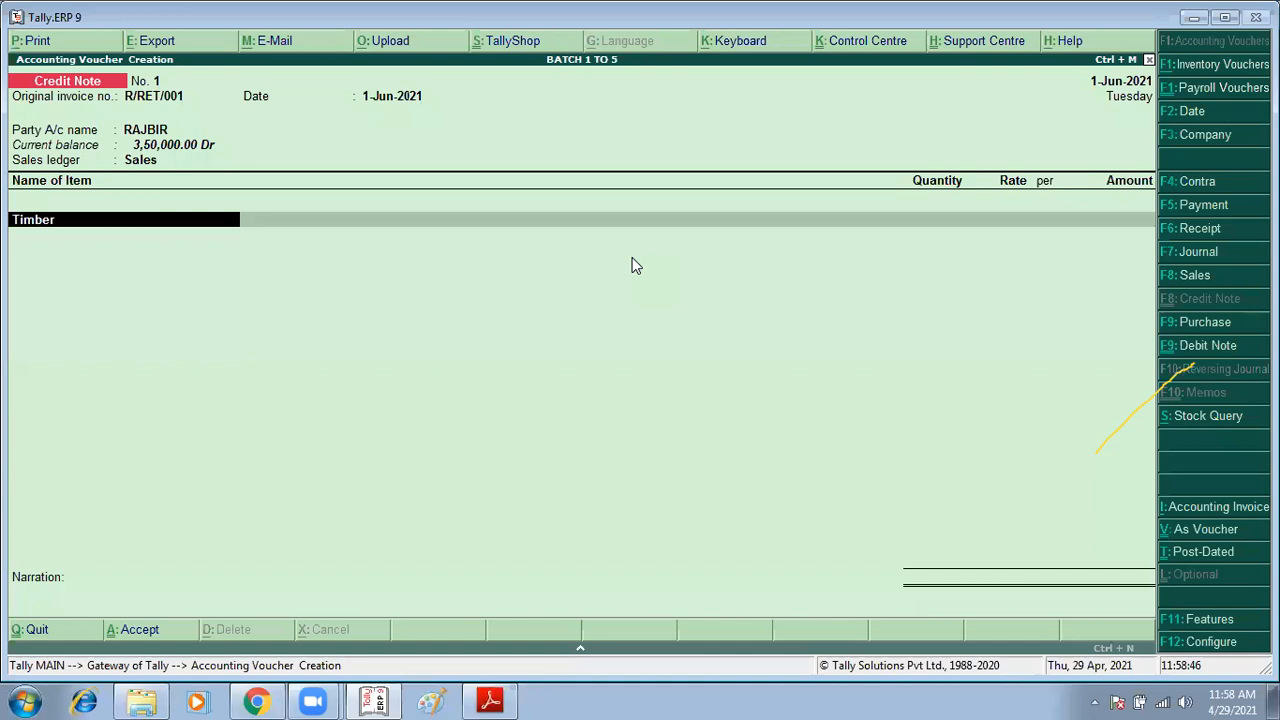
{"action": "key", "text": "Return"}
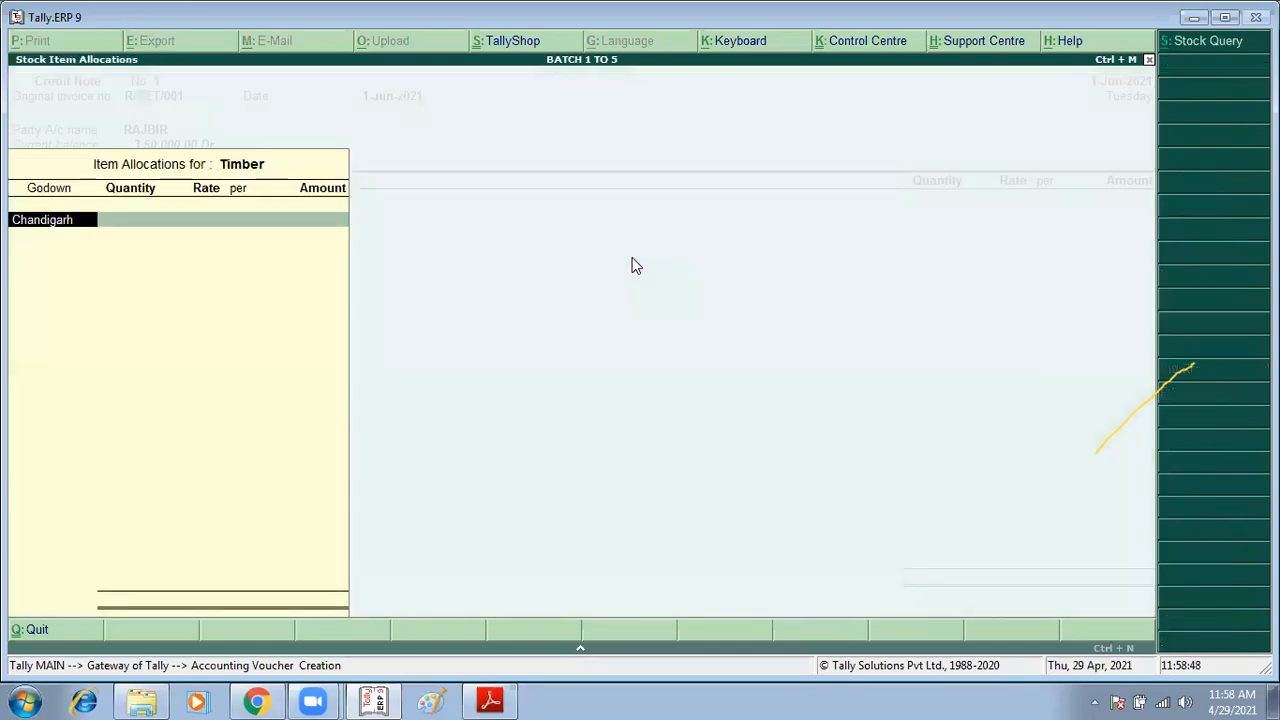
{"action": "key", "text": "BackSpace"}
{"action": "key", "text": "Return"}
{"action": "key", "text": "BackSpace"}
{"action": "key", "text": "BackSpace"}
{"action": "key", "text": "BackSpace"}
{"action": "key", "text": "Return"}
{"action": "key", "text": "Return"}
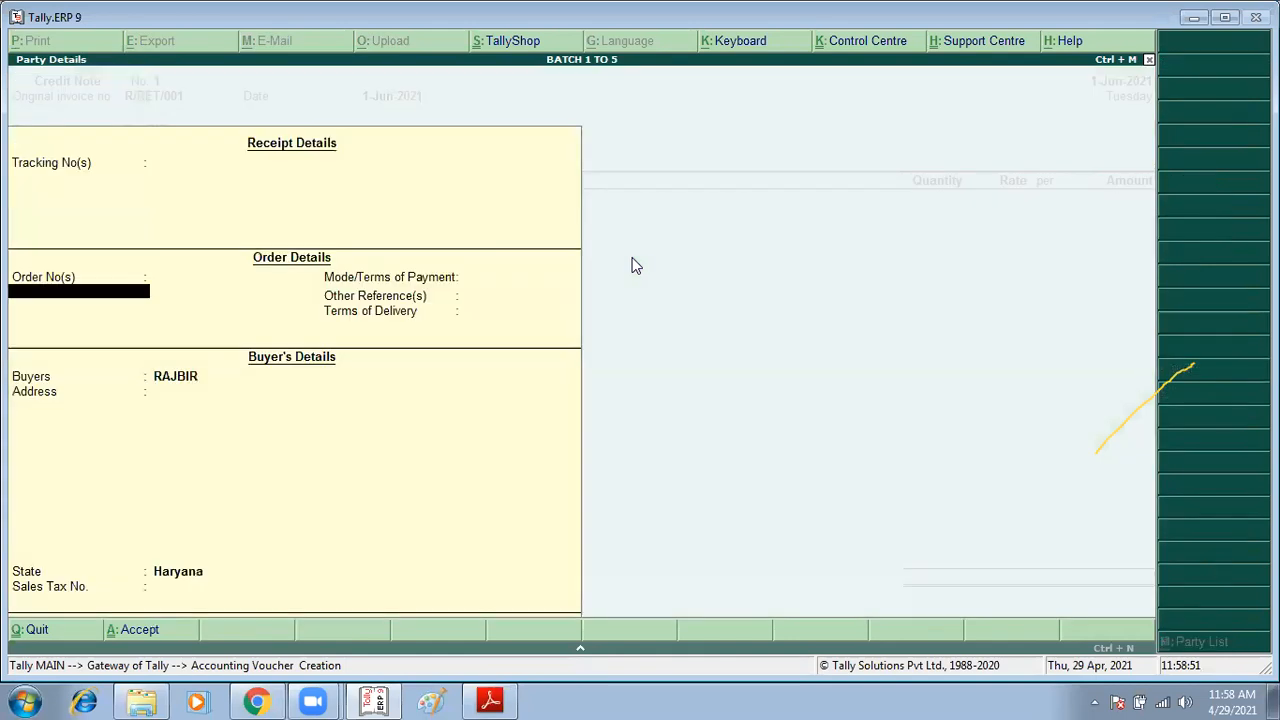
{"action": "key", "text": "ctrl+a"}
{"action": "key", "text": "Return"}
{"action": "key", "text": "Return"}
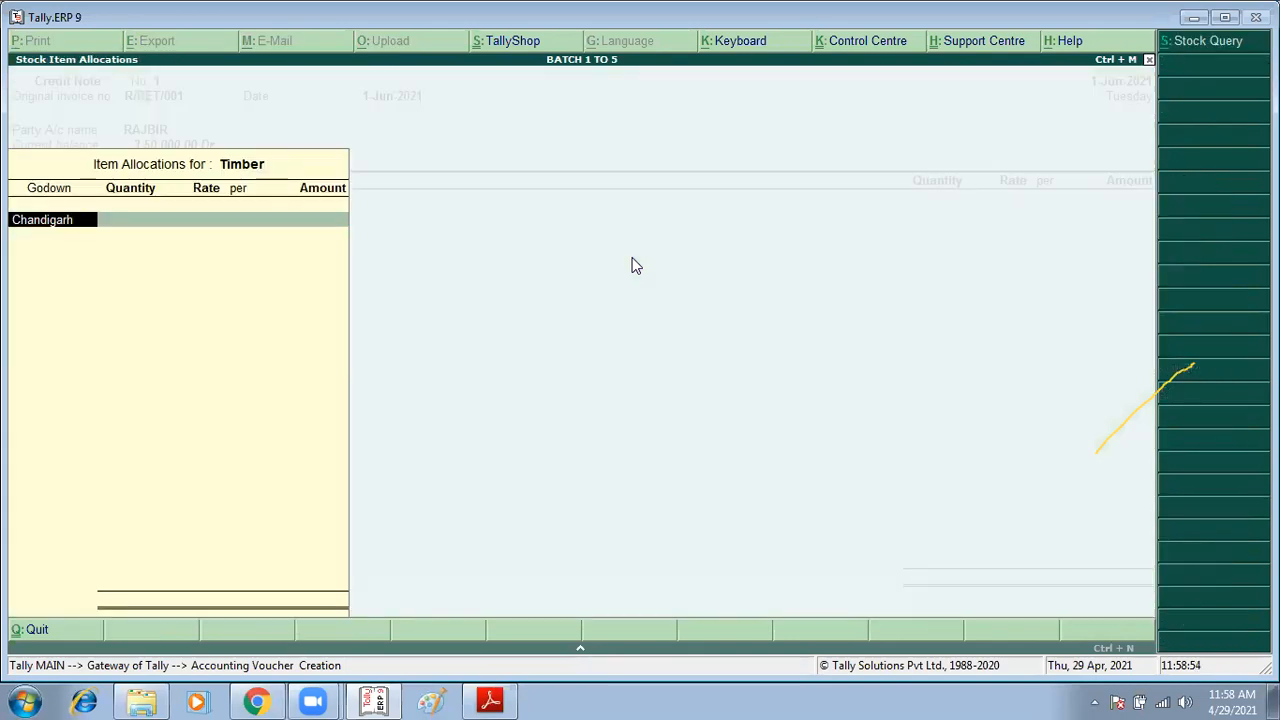
Step: Pick Punjab from the godown list as the godown for the returned Timber
{"action": "type", "text": "C"}
{"action": "key", "text": "BackSpace"}
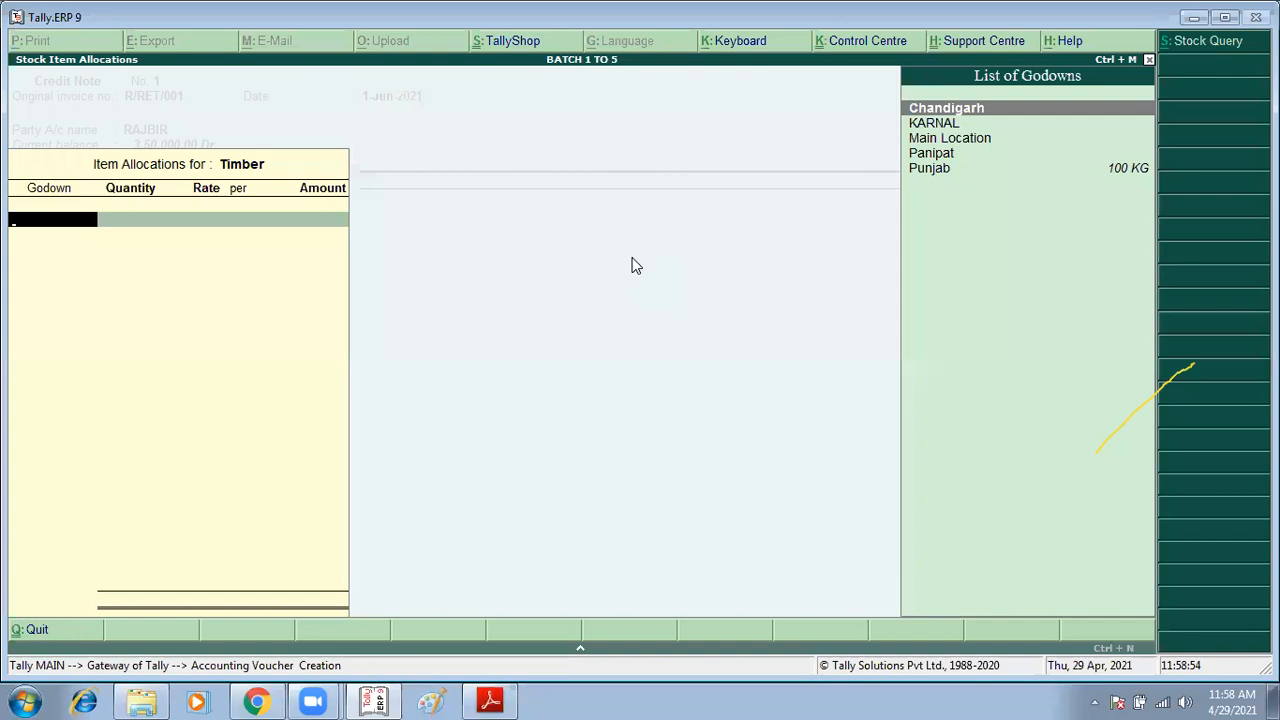
{"action": "key", "text": "Down"}
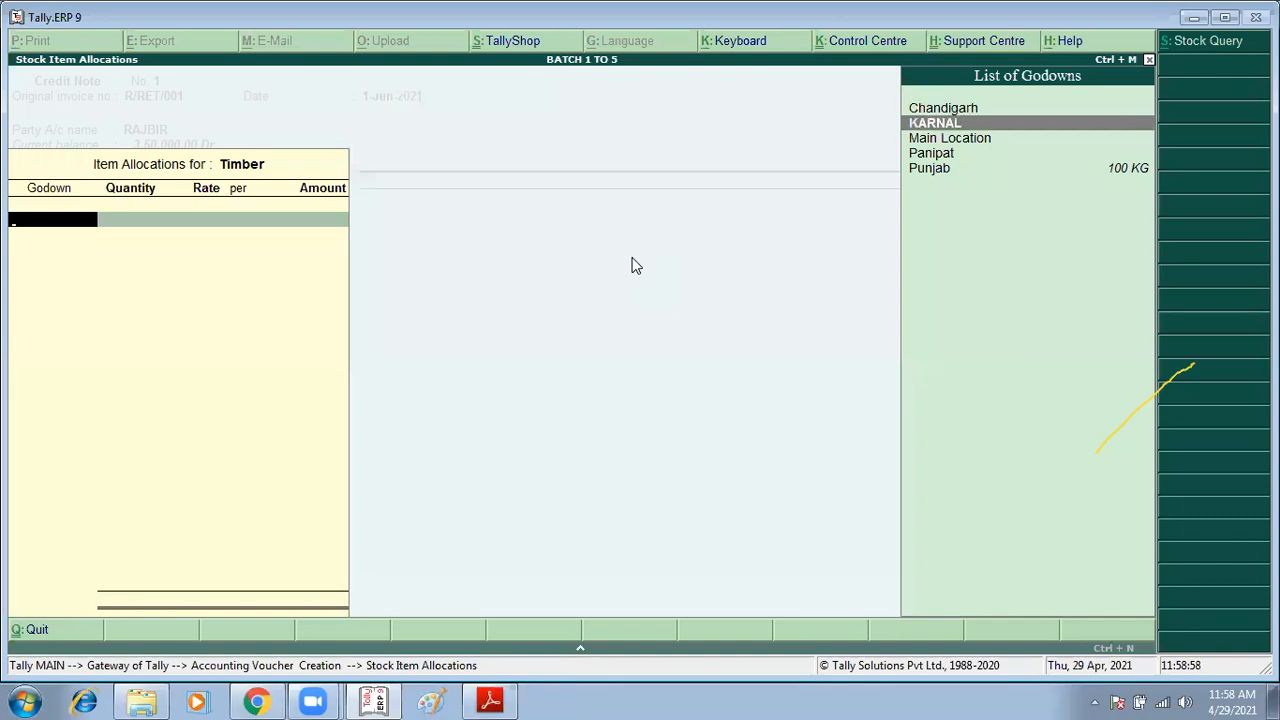
{"action": "key", "text": "Down"}
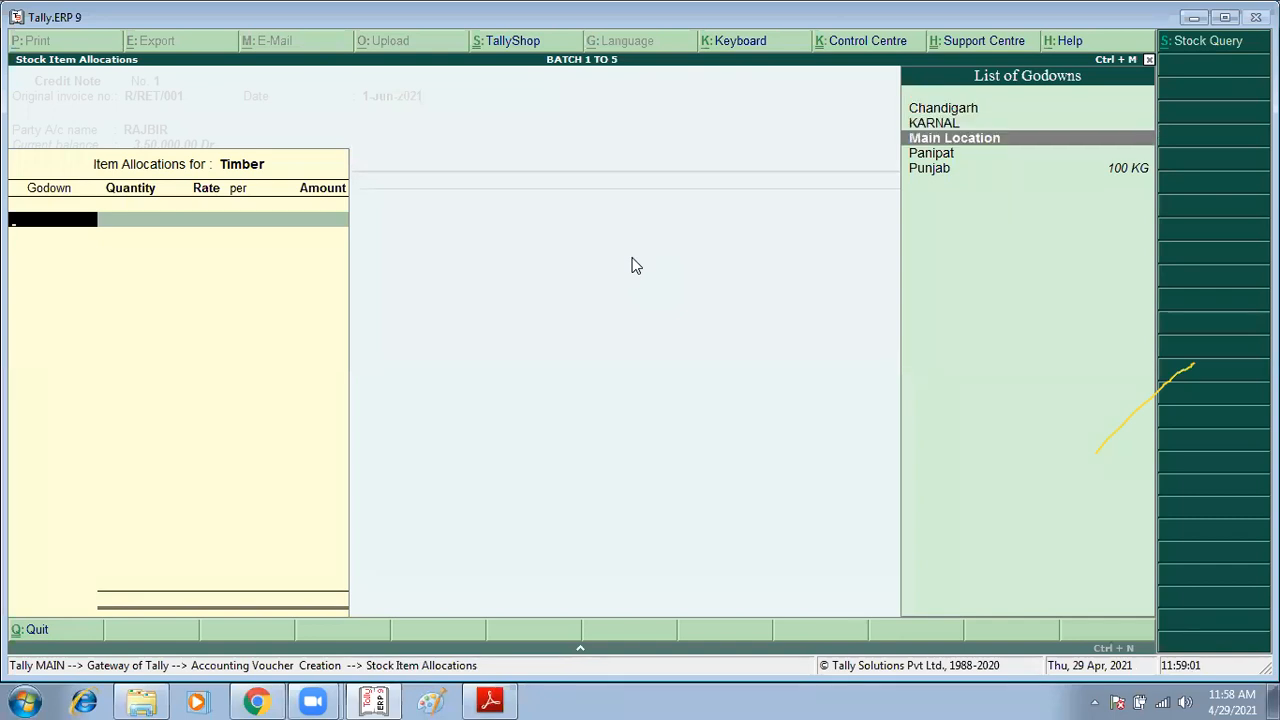
{"action": "key", "text": "Up"}
{"action": "key", "text": "Up"}
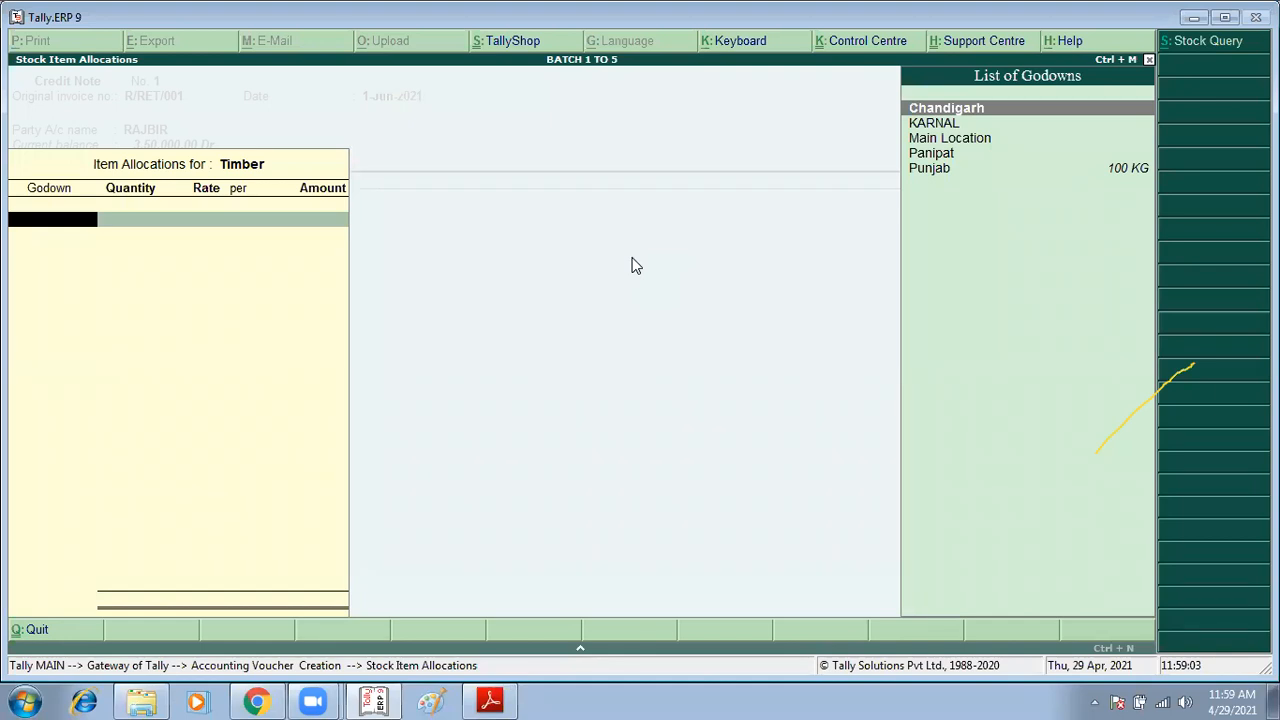
{"action": "type", "text": "m"}
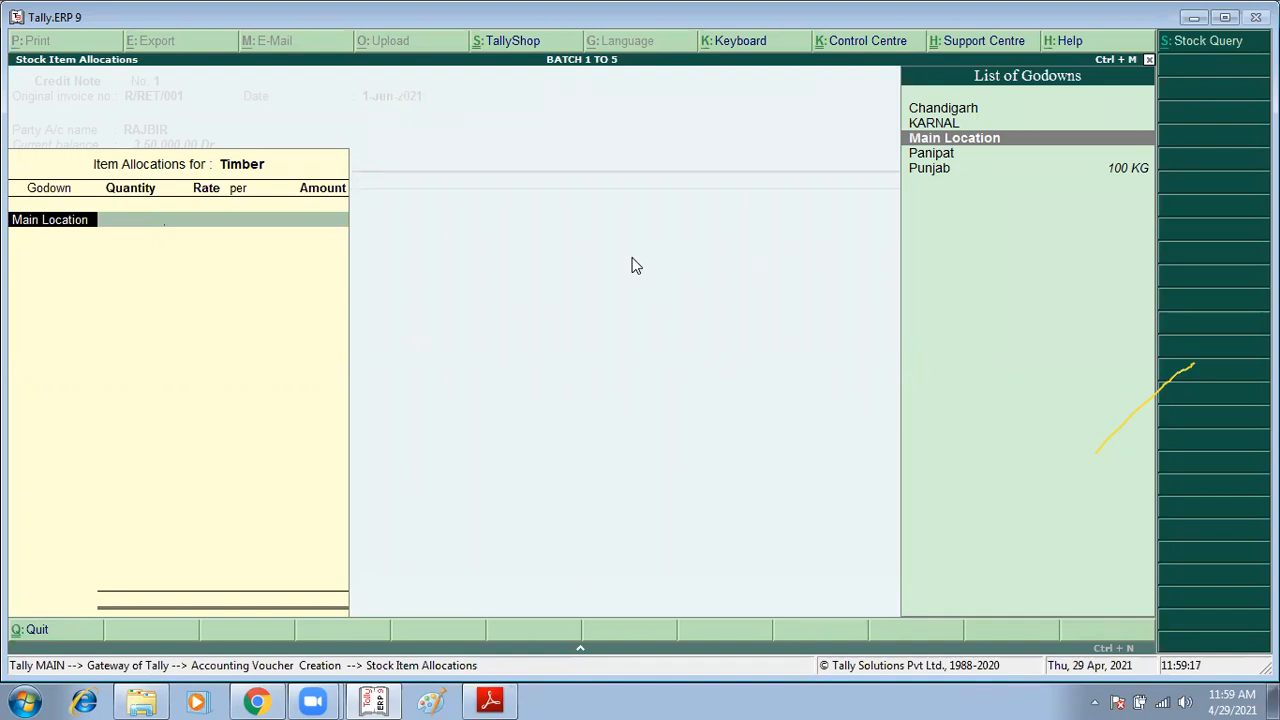
{"action": "key", "text": "Down"}
{"action": "key", "text": "Down"}
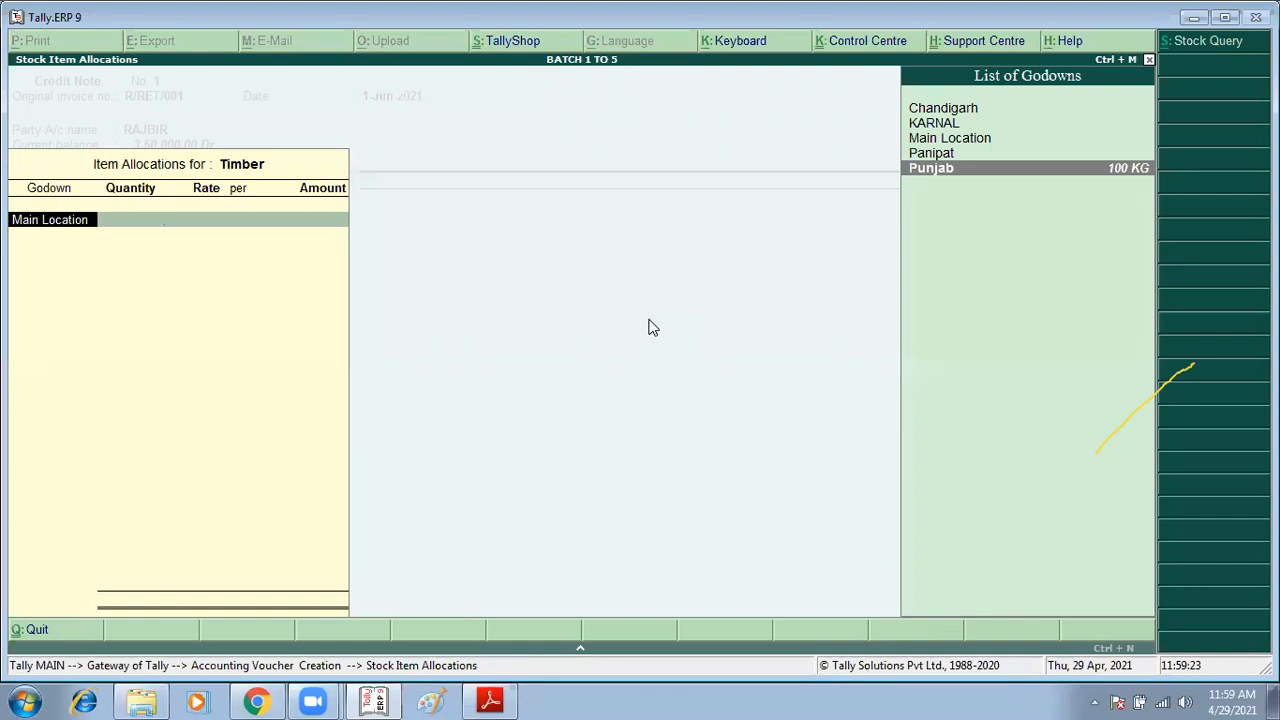
{"action": "key", "text": "Return"}
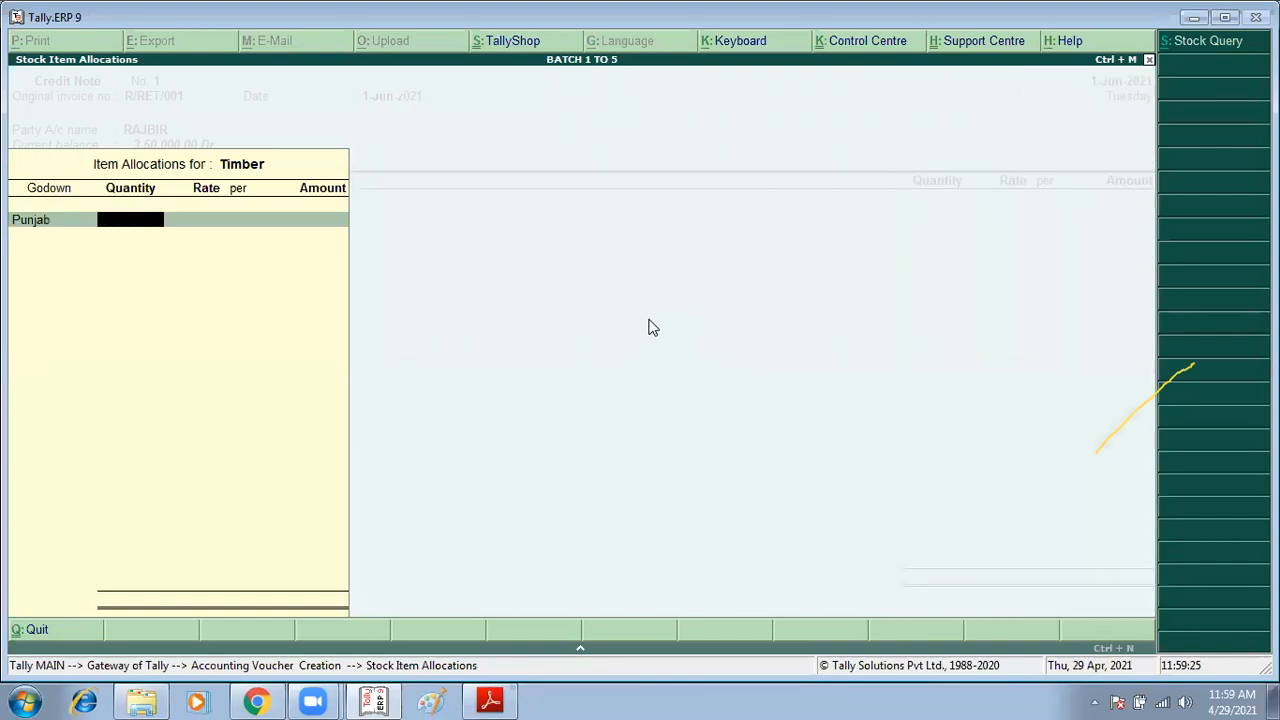
Step: Check the assignment, then enter 50 KG of Timber at the 1,000 rate for the Punjab godown
{"action": "key", "text": "alt+Tab"}
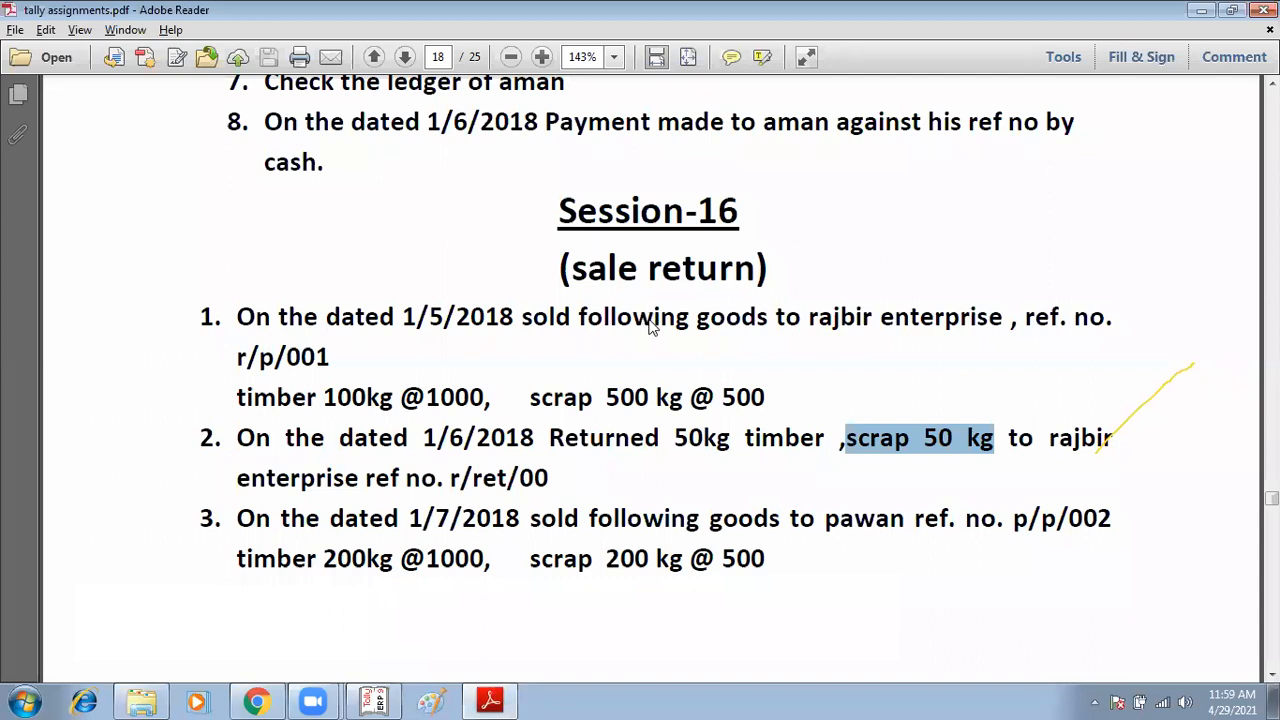
{"action": "key", "text": "alt+Tab"}
{"action": "type", "text": "50"}
{"action": "key", "text": "Return"}
{"action": "key", "text": "Return"}
Step: Add SCRAP as the second returned item with 50 KG at 500 in the Chandigarh godown
{"action": "key", "text": "Return"}
{"action": "key", "text": "Return"}
{"action": "key", "text": "Return"}
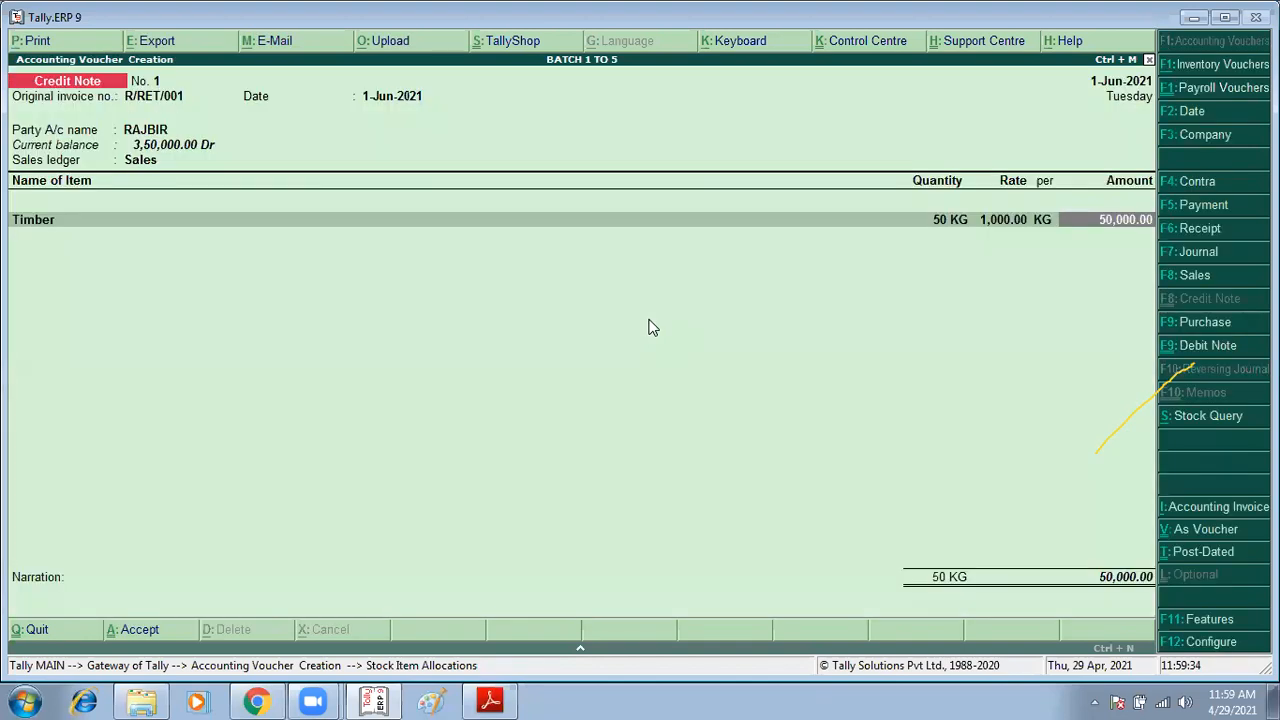
{"action": "key", "text": "Return"}
{"action": "type", "text": "SC"}
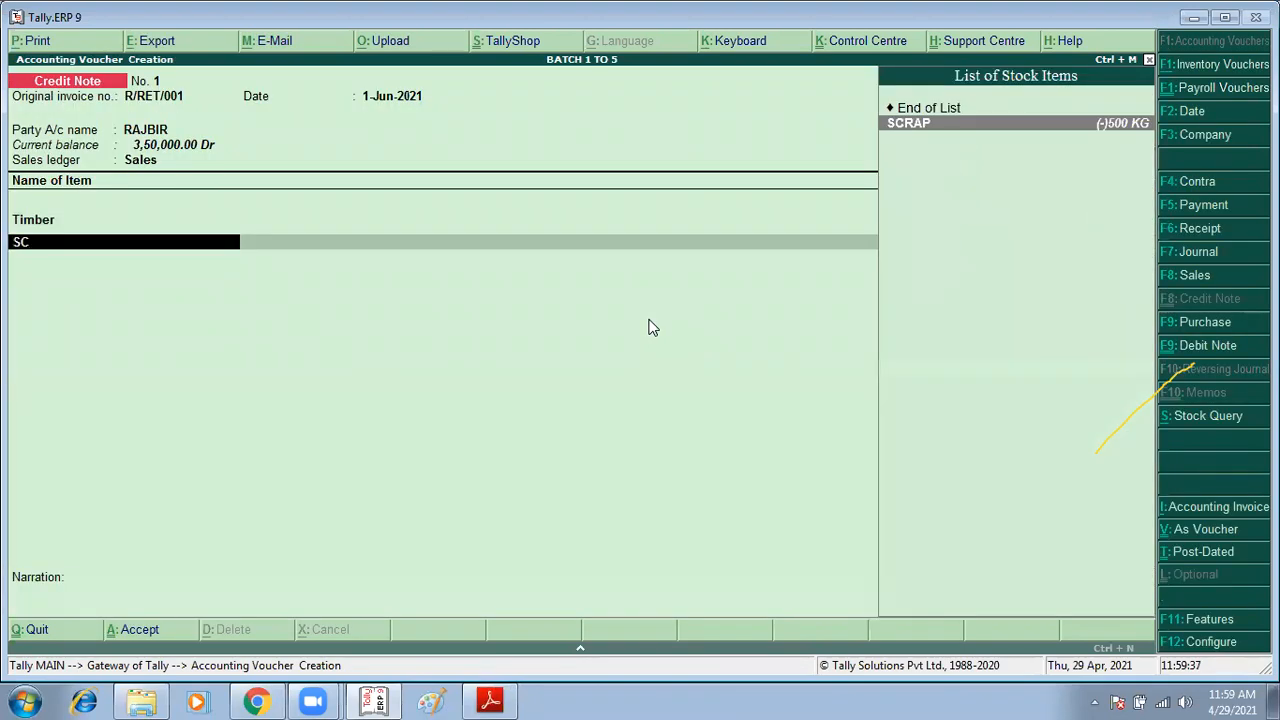
{"action": "key", "text": "Return"}
{"action": "key", "text": "Return"}
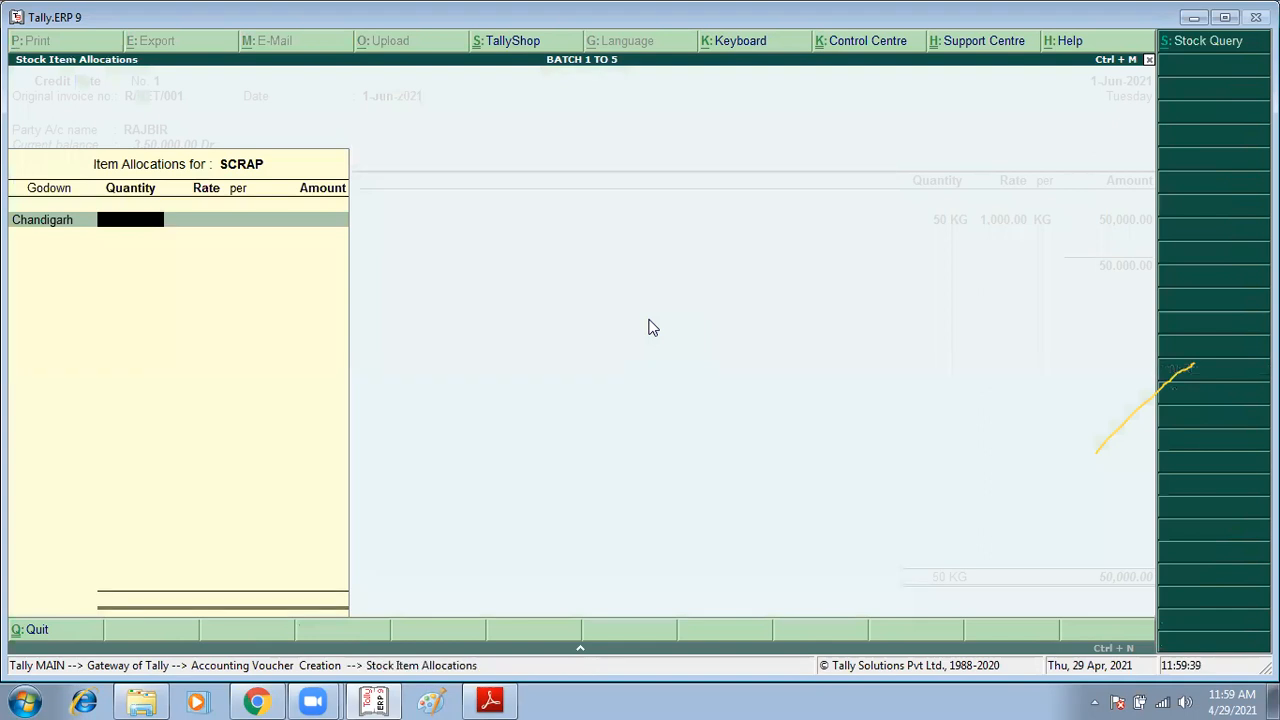
{"action": "key", "text": "BackSpace"}
{"action": "key", "text": "Return"}
{"action": "type", "text": "50"}
Step: Finish the credit note item lines and switch to a new Stock Journal voucher
{"action": "key", "text": "Return"}
{"action": "key", "text": "Return"}
{"action": "key", "text": "Return"}
{"action": "key", "text": "Return"}
{"action": "key", "text": "Return"}
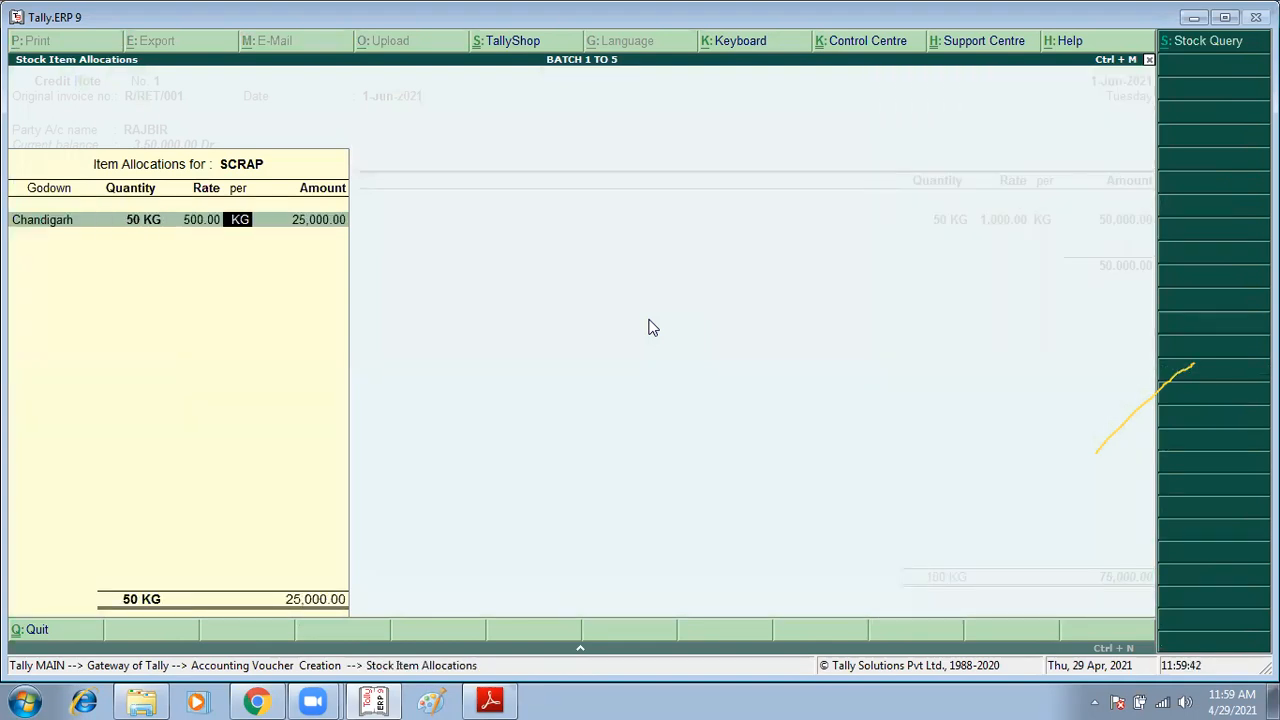
{"action": "key", "text": "Return"}
{"action": "key", "text": "Return"}
{"action": "key", "text": "Return"}
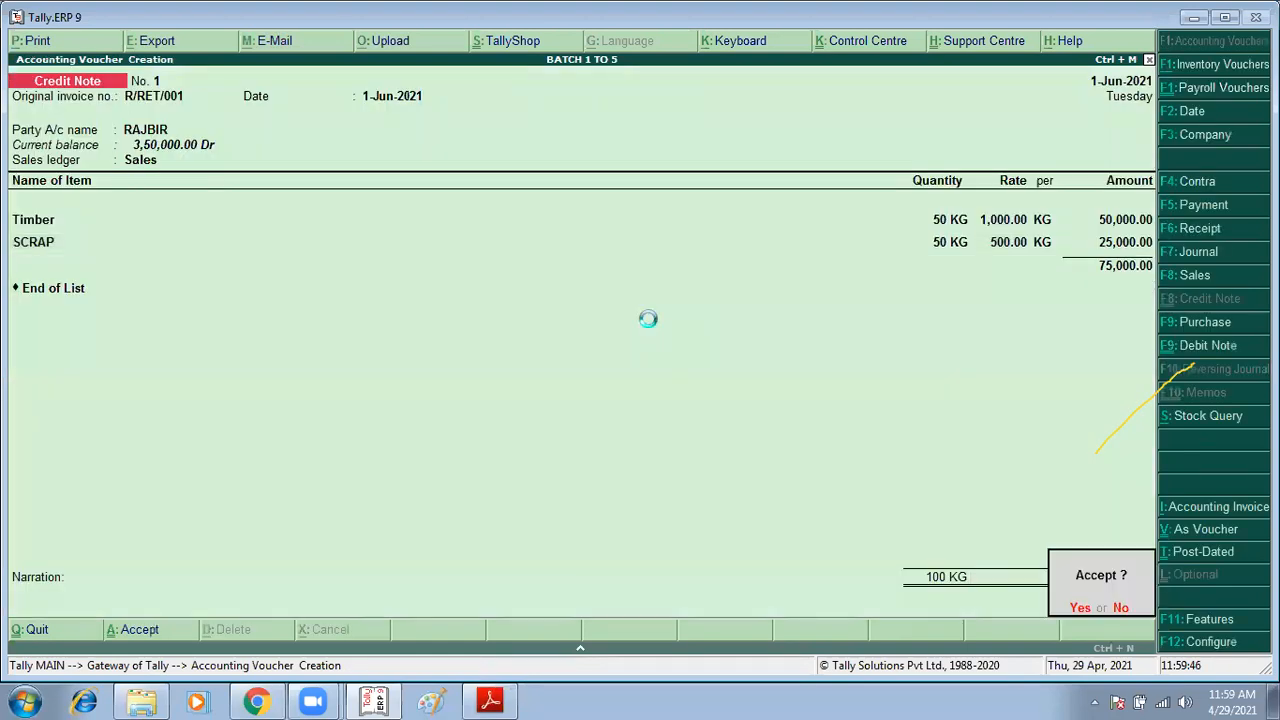
{"action": "key", "text": "alt+F7"}
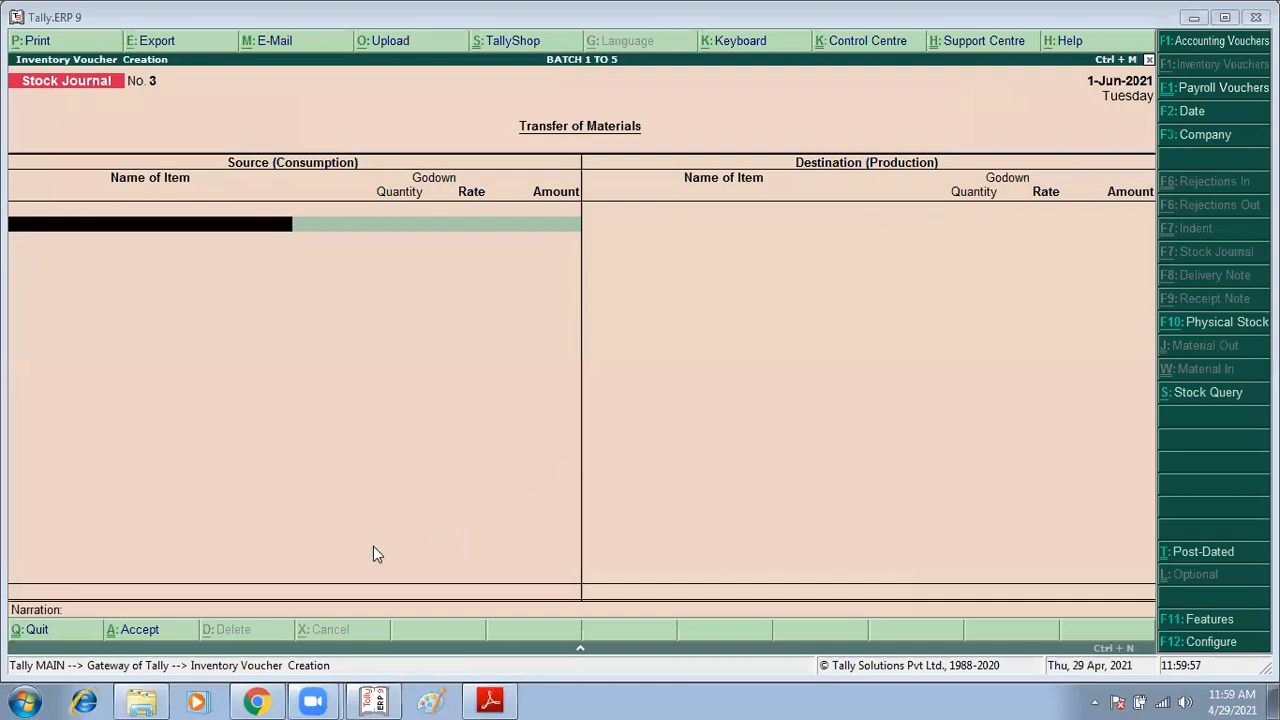
Step: Switch to the assignment PDF and read through the remaining Session-16 sale return exercises
{"action": "key", "text": "alt+Tab"}
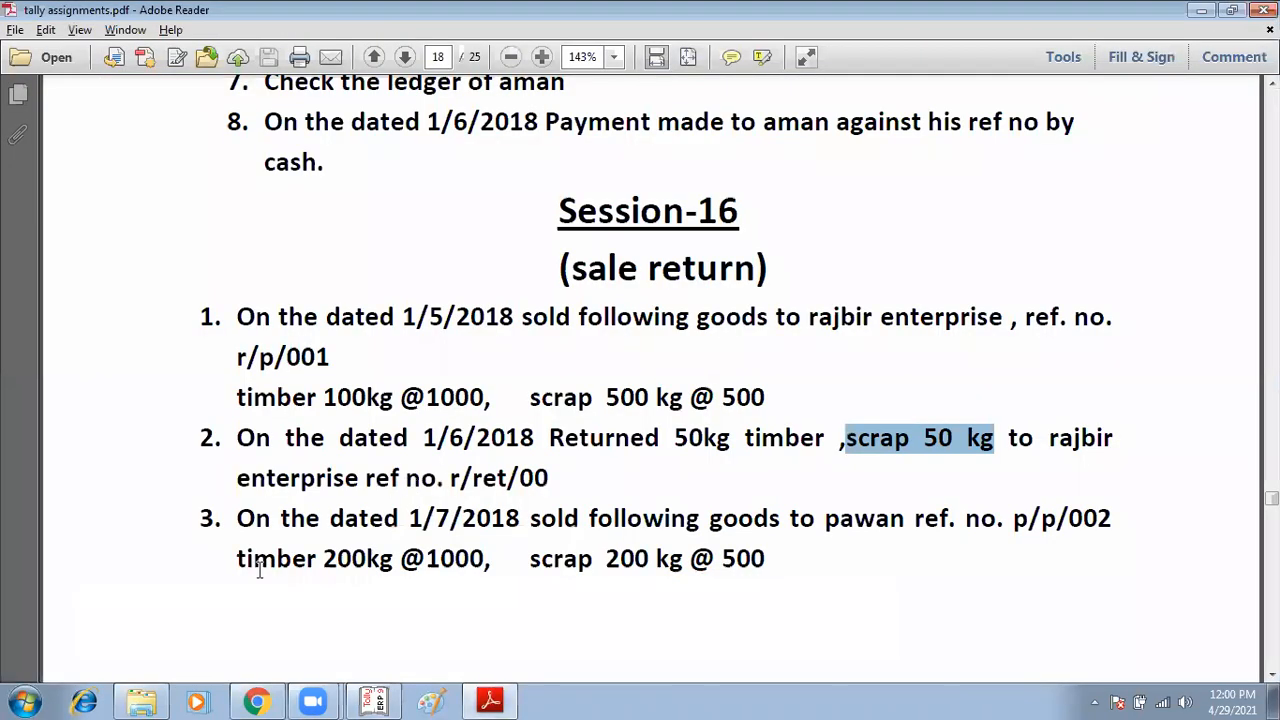
{"action": "scroll", "coordinate": [259, 570], "scroll_direction": "down", "scroll_amount": 5}
{"action": "scroll", "coordinate": [259, 570], "scroll_direction": "down", "scroll_amount": 3}
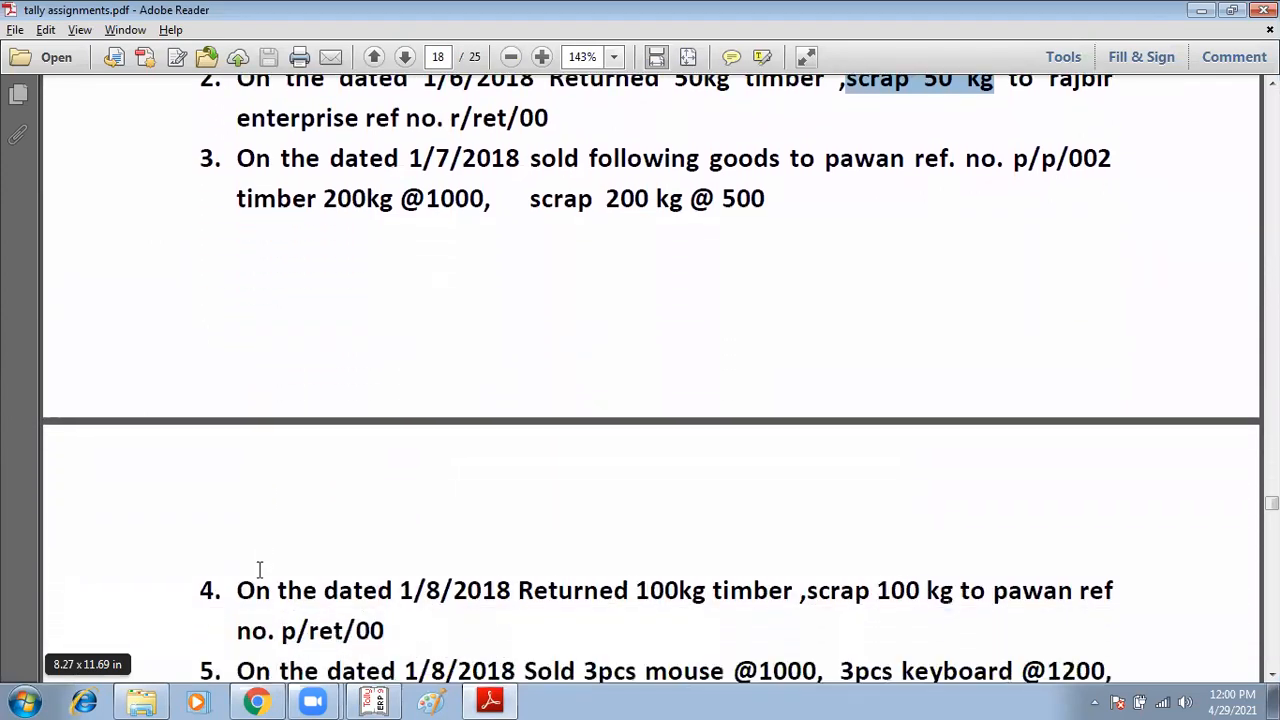
{"action": "scroll", "coordinate": [259, 570], "scroll_direction": "down", "scroll_amount": 1}
{"action": "scroll", "coordinate": [259, 570], "scroll_direction": "down", "scroll_amount": 3}
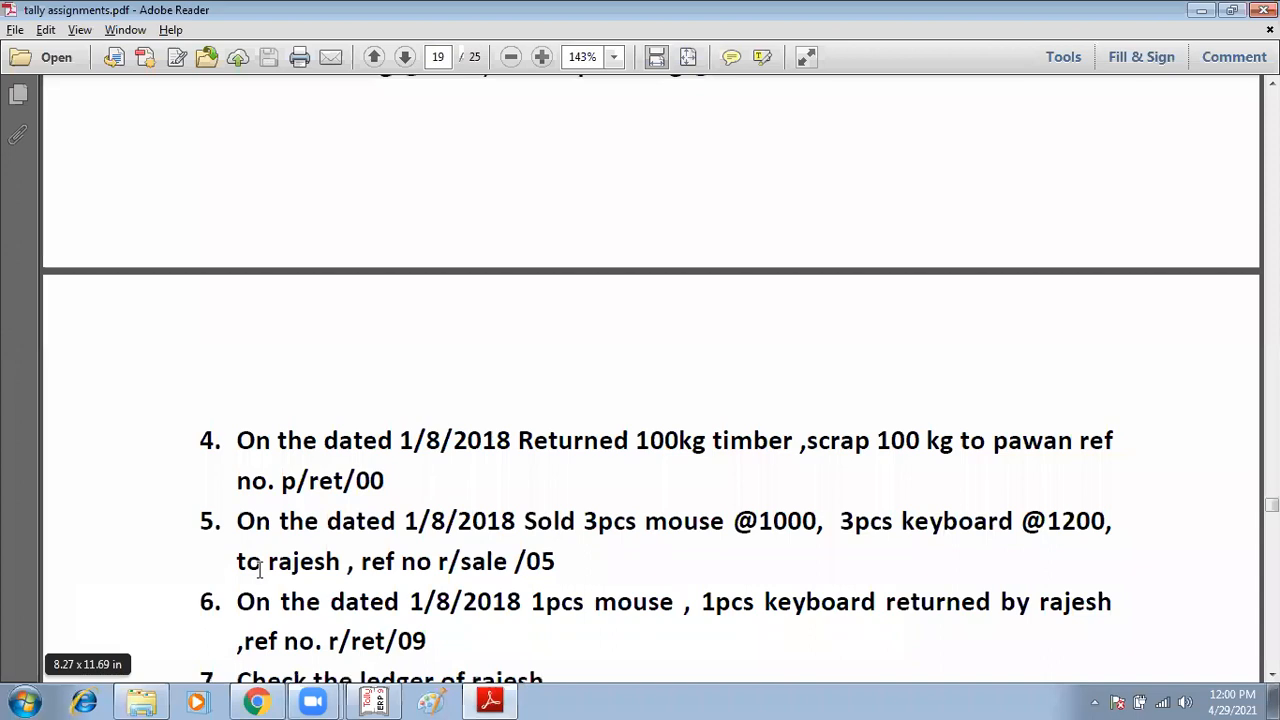
{"action": "scroll", "coordinate": [259, 570], "scroll_direction": "down", "scroll_amount": 5}
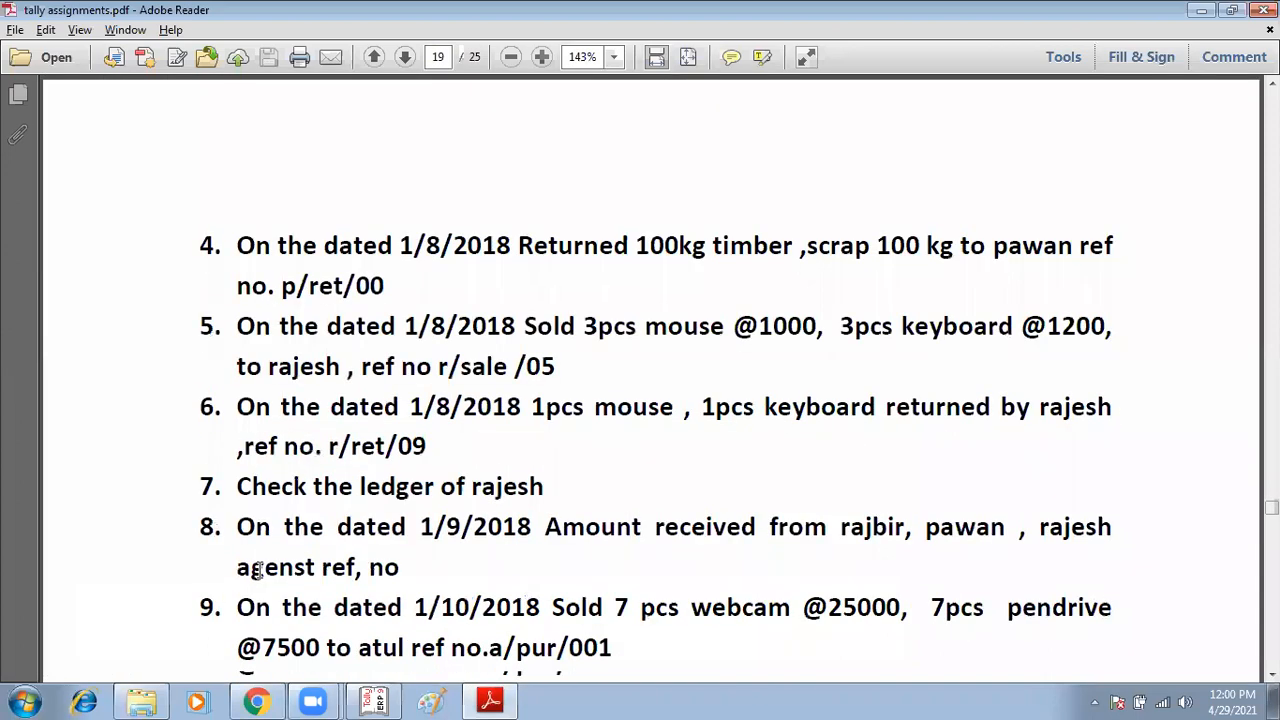
{"action": "scroll", "coordinate": [259, 570], "scroll_direction": "down", "scroll_amount": 3}
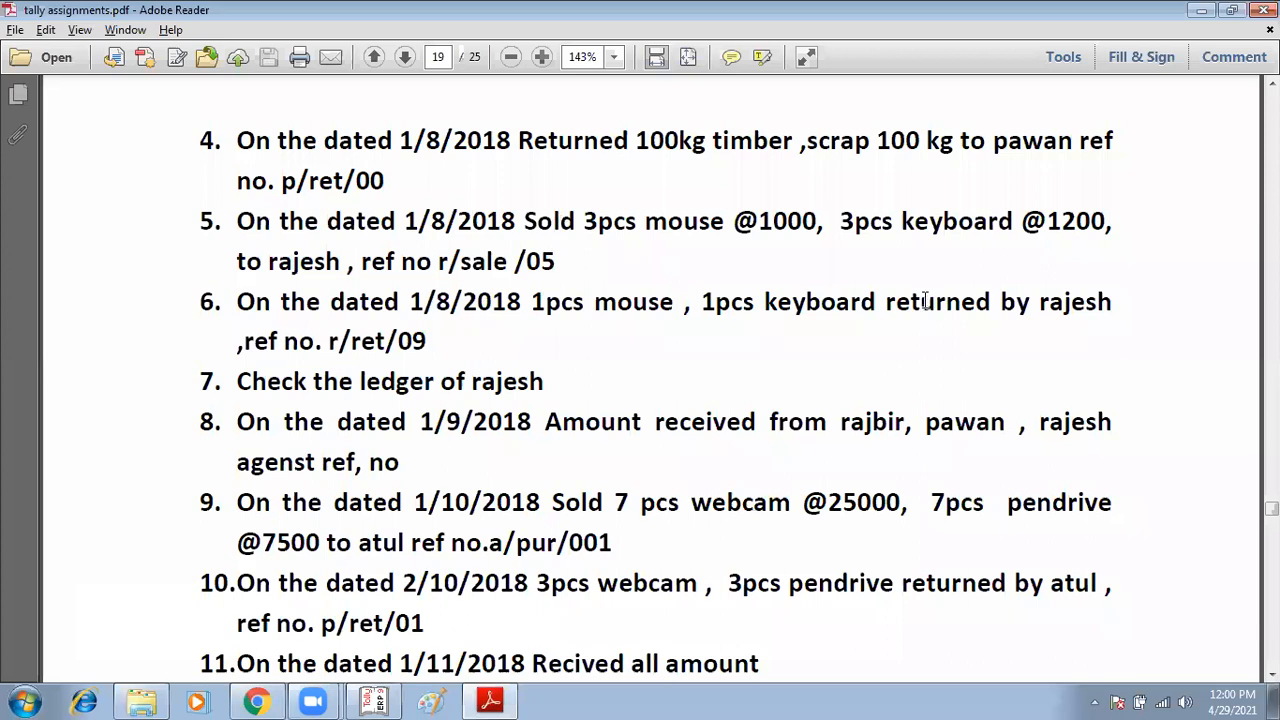
{"action": "left_click", "coordinate": [859, 307]}
{"action": "scroll", "coordinate": [325, 366], "scroll_direction": "down", "scroll_amount": 1}
{"action": "left_click_drag", "start_coordinate": [311, 341], "coordinate": [512, 316]}
{"action": "left_click_drag", "start_coordinate": [350, 336], "coordinate": [545, 340]}
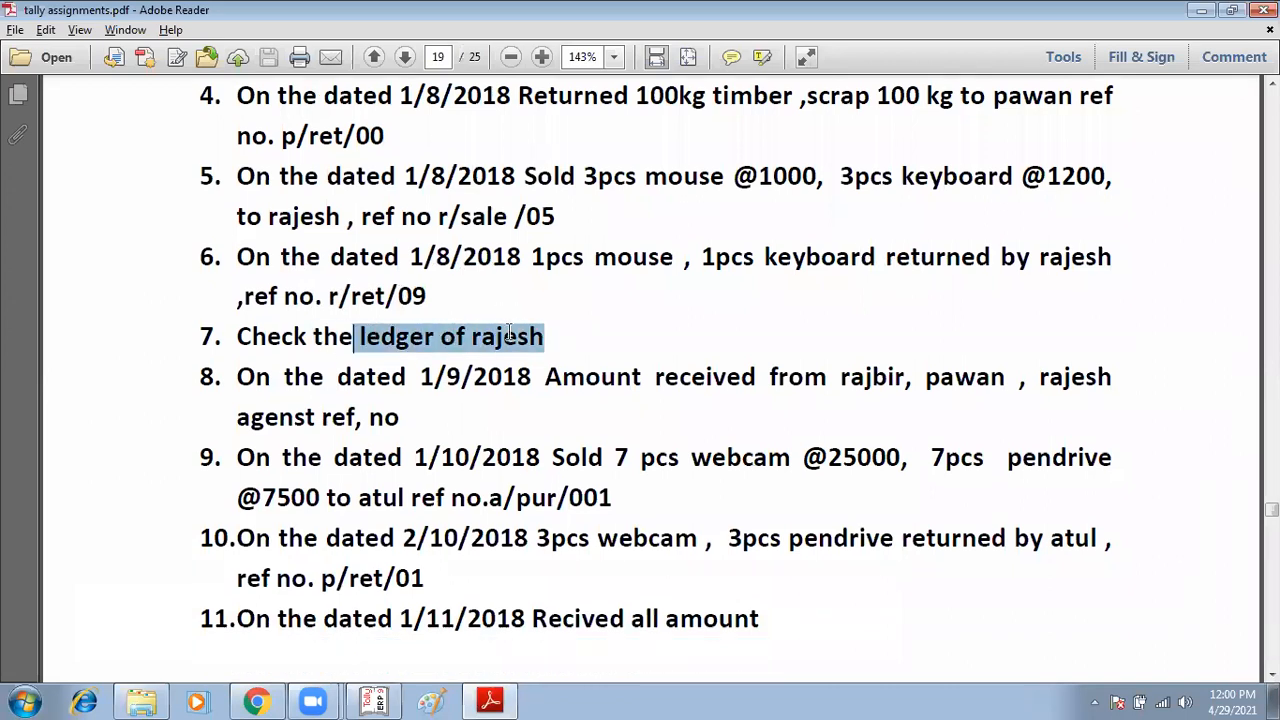
{"action": "left_click_drag", "start_coordinate": [600, 378], "coordinate": [826, 378]}
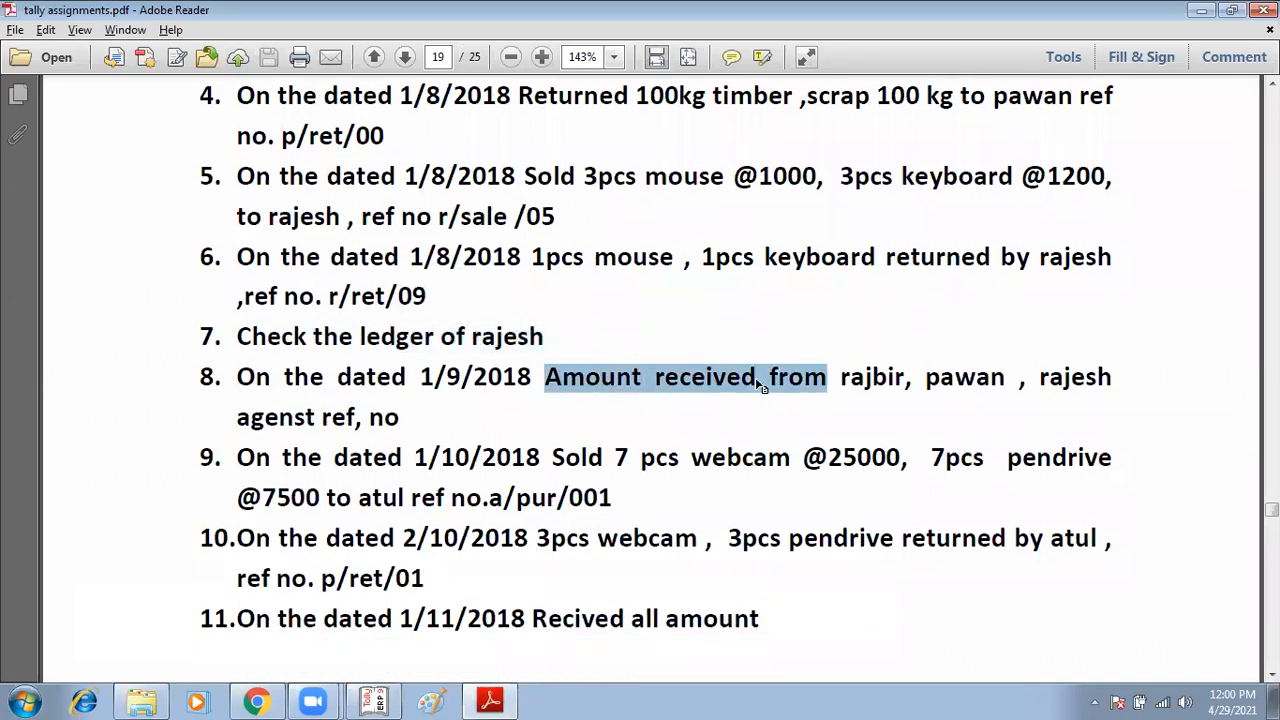
{"action": "scroll", "coordinate": [720, 385], "scroll_direction": "down", "scroll_amount": 2}
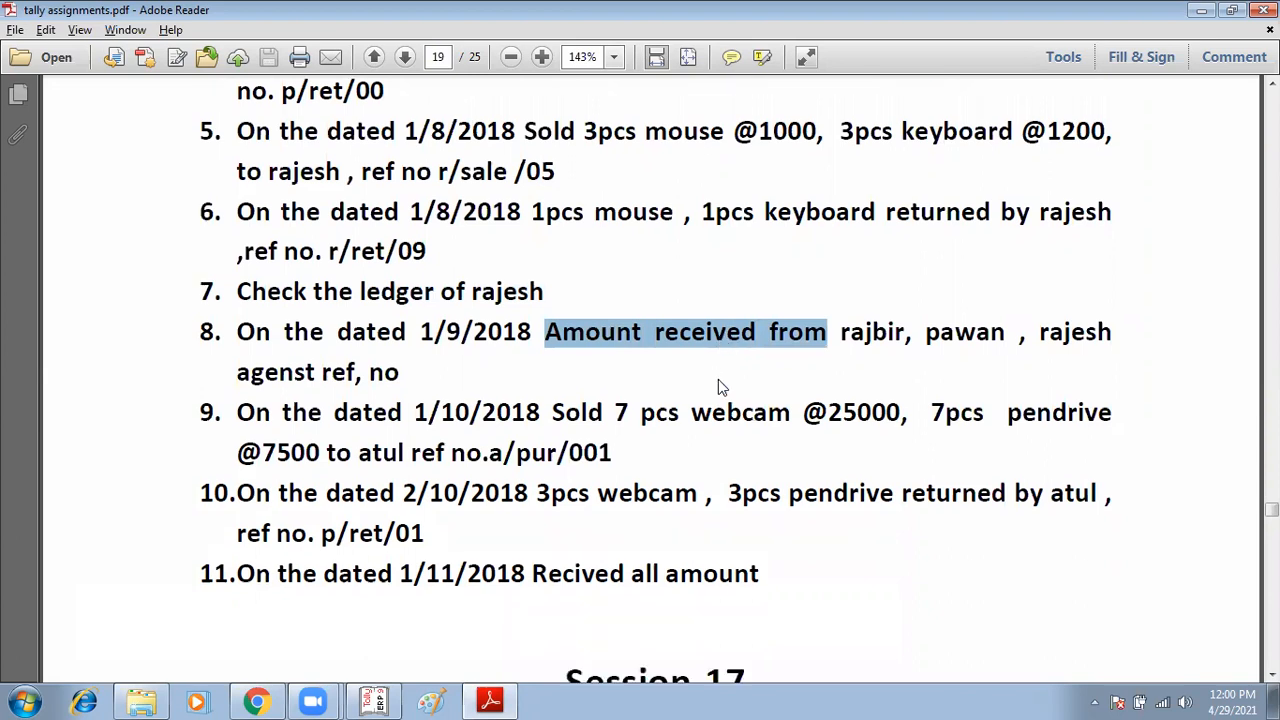
{"action": "scroll", "coordinate": [718, 380], "scroll_direction": "up", "scroll_amount": 5}
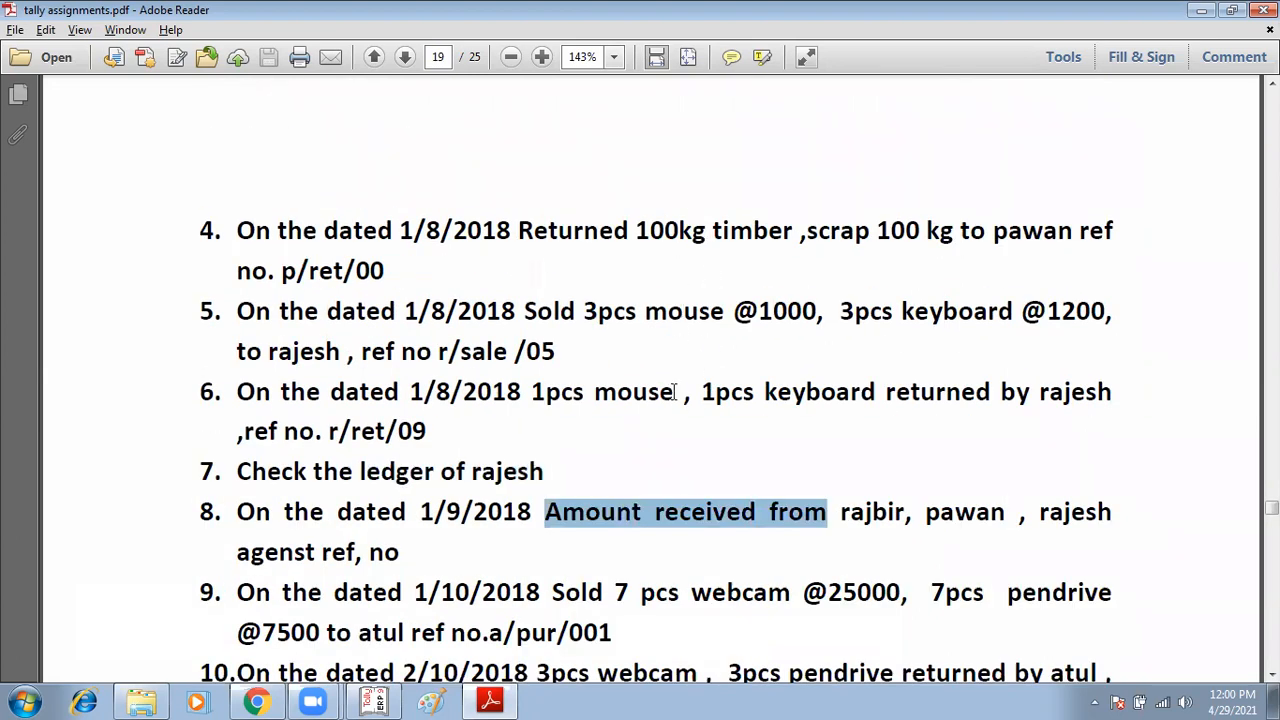
{"action": "scroll", "coordinate": [671, 392], "scroll_direction": "down", "scroll_amount": 1}
{"action": "left_click", "coordinate": [1043, 186]}
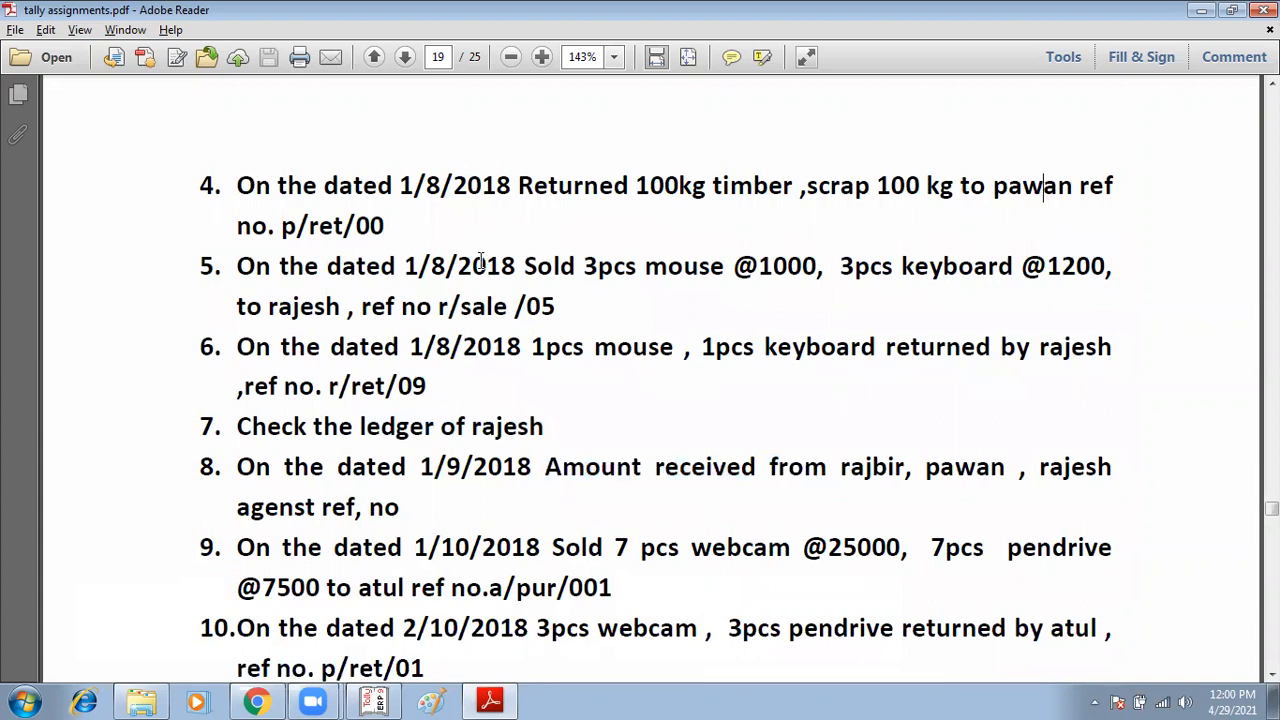
{"action": "scroll", "coordinate": [508, 361], "scroll_direction": "up", "scroll_amount": 6}
{"action": "scroll", "coordinate": [508, 361], "scroll_direction": "up", "scroll_amount": 7}
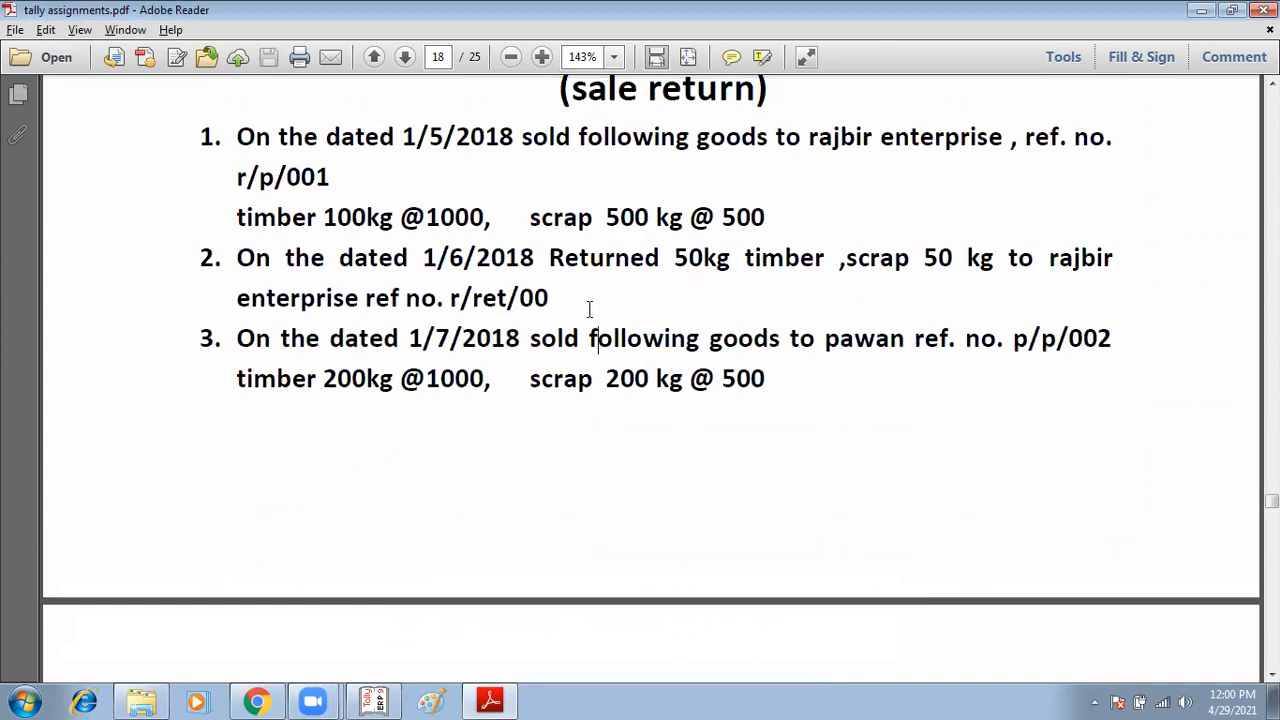
{"action": "scroll", "coordinate": [565, 310], "scroll_direction": "up", "scroll_amount": 1}
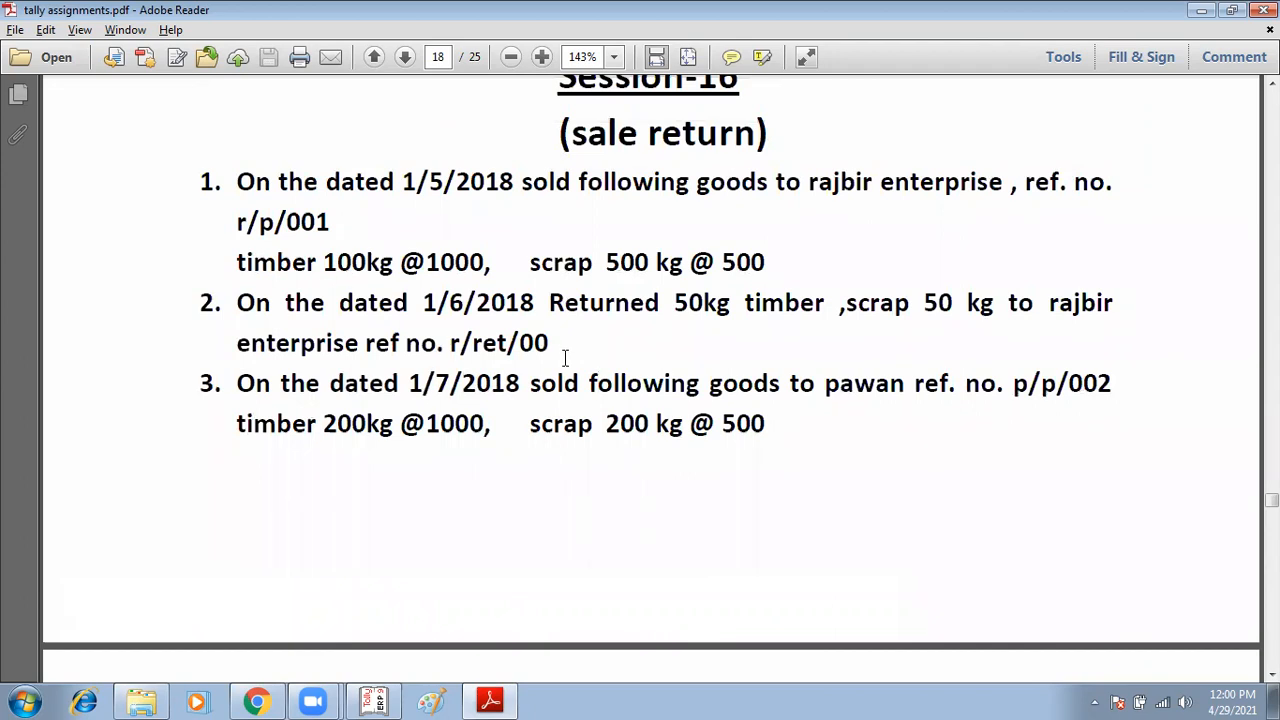
{"action": "scroll", "coordinate": [565, 358], "scroll_direction": "down", "scroll_amount": 1}
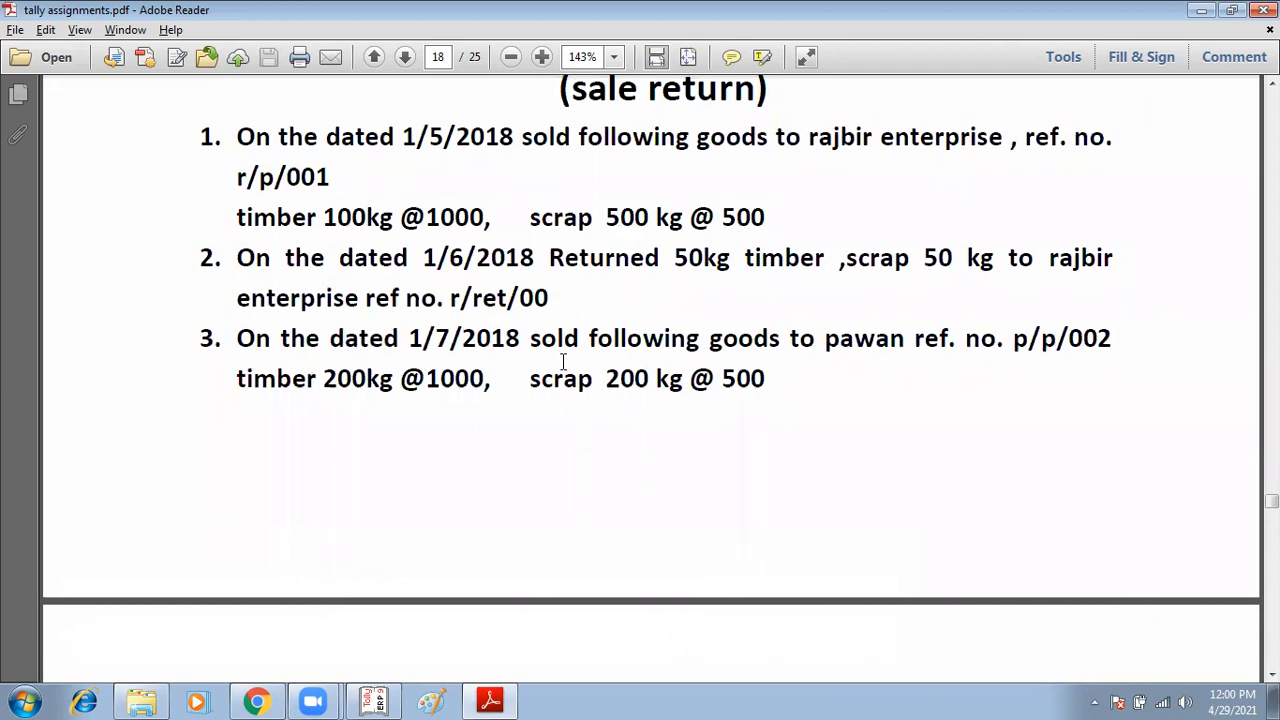
{"action": "scroll", "coordinate": [563, 362], "scroll_direction": "up", "scroll_amount": 1}
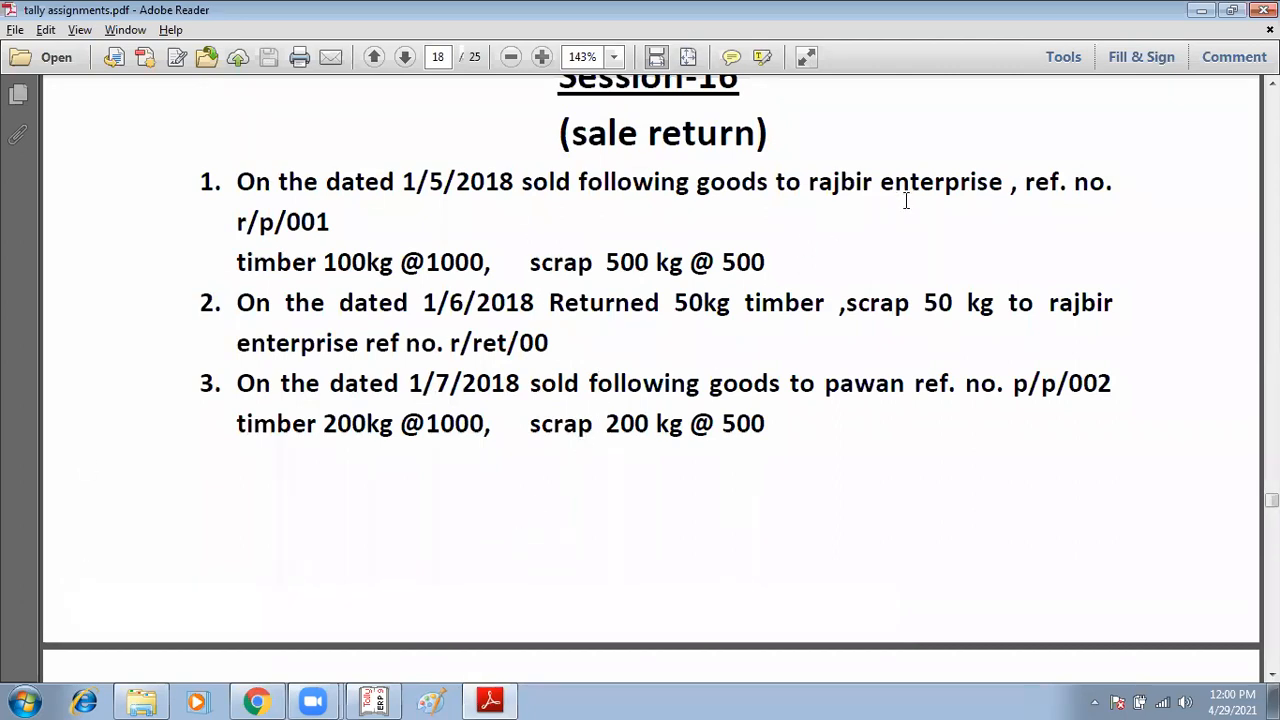
{"action": "scroll", "coordinate": [670, 372], "scroll_direction": "down", "scroll_amount": 5}
{"action": "scroll", "coordinate": [670, 372], "scroll_direction": "down", "scroll_amount": 7}
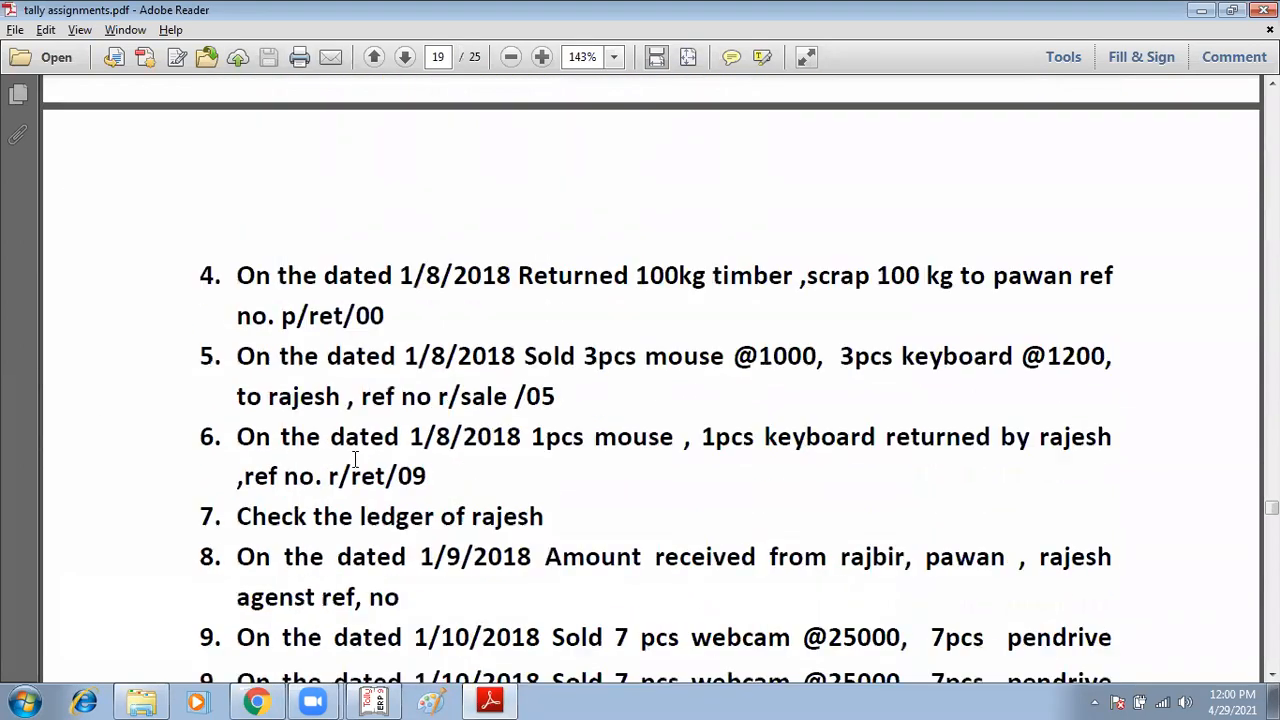
{"action": "left_click_drag", "start_coordinate": [544, 556], "coordinate": [742, 568]}
{"action": "left_click", "coordinate": [485, 520]}
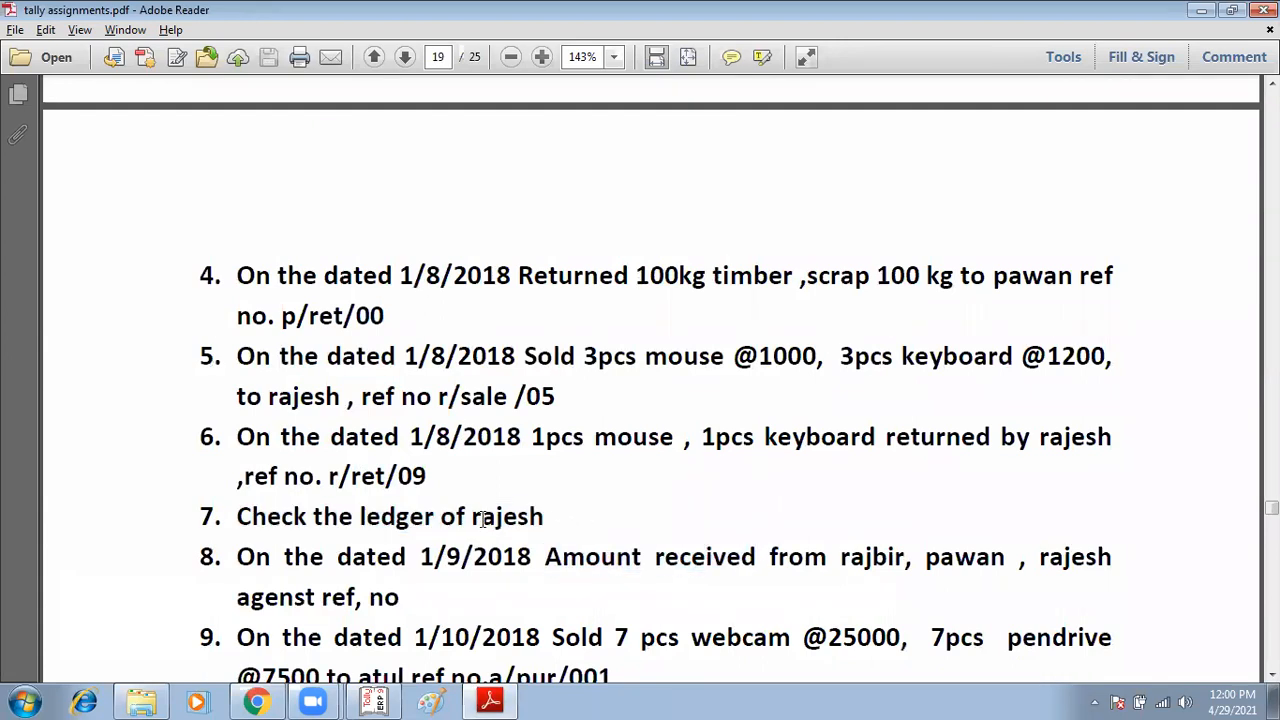
{"action": "scroll", "coordinate": [486, 503], "scroll_direction": "up", "scroll_amount": 7}
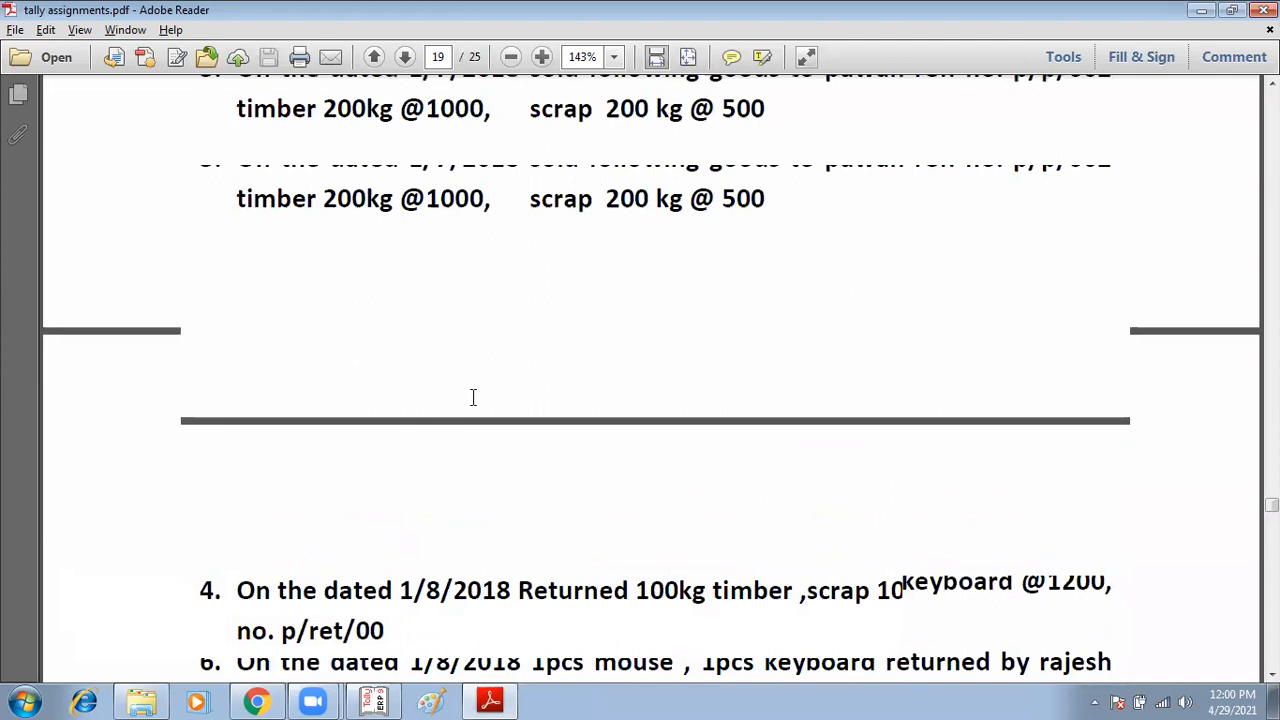
{"action": "scroll", "coordinate": [484, 412], "scroll_direction": "up", "scroll_amount": 5}
{"action": "scroll", "coordinate": [484, 412], "scroll_direction": "down", "scroll_amount": 11}
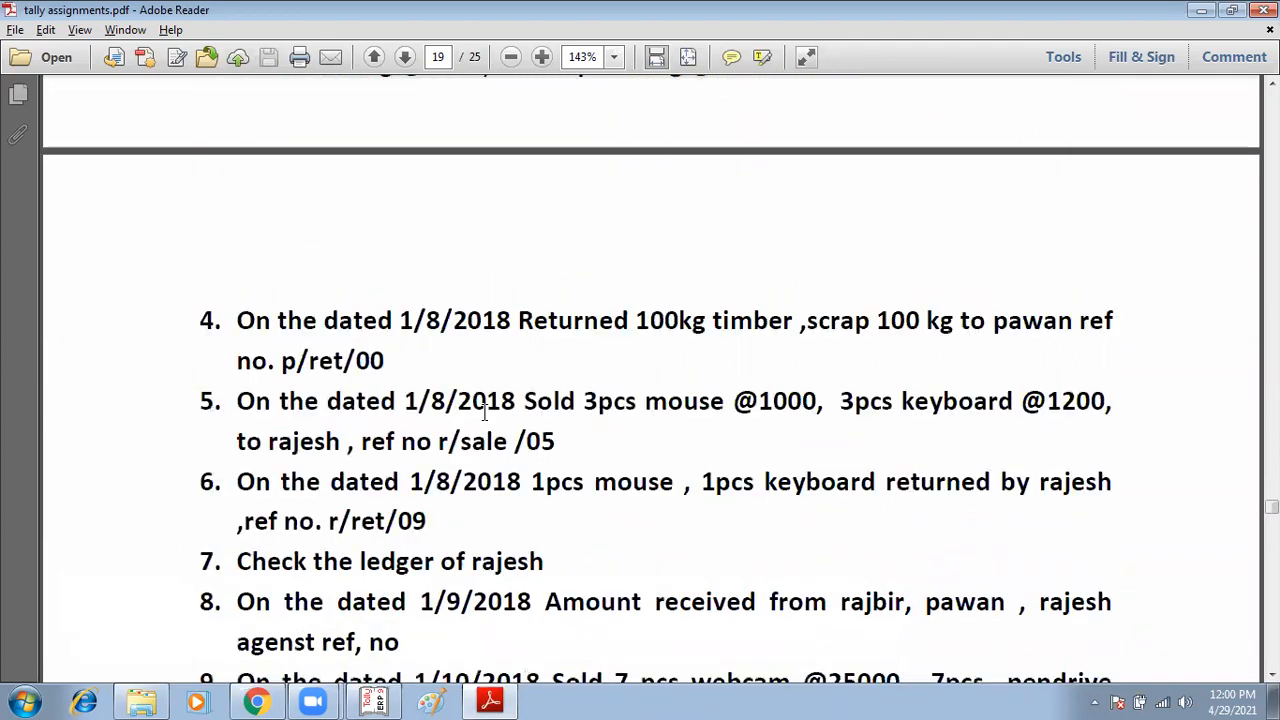
Step: Return to Tally and display the ledger vouchers of RAJBIR from the account books
{"action": "scroll", "coordinate": [480, 415], "scroll_direction": "down", "scroll_amount": 5}
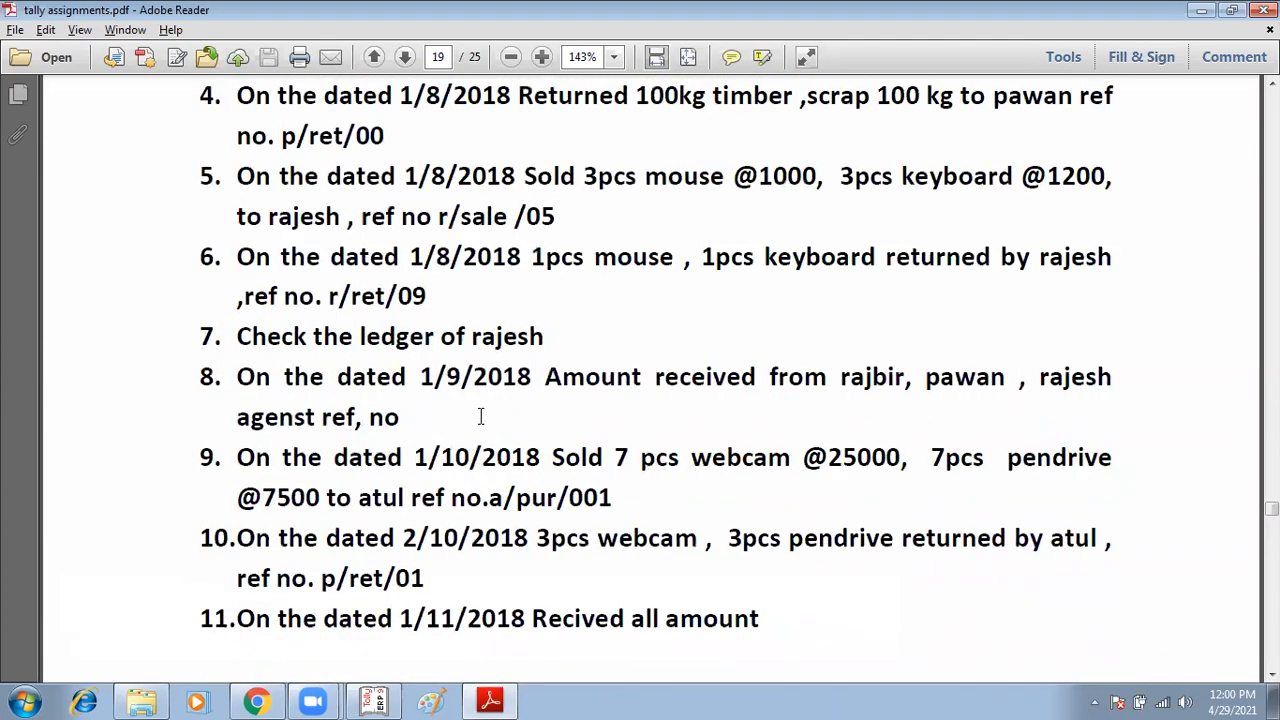
{"action": "scroll", "coordinate": [534, 457], "scroll_direction": "down", "scroll_amount": 3}
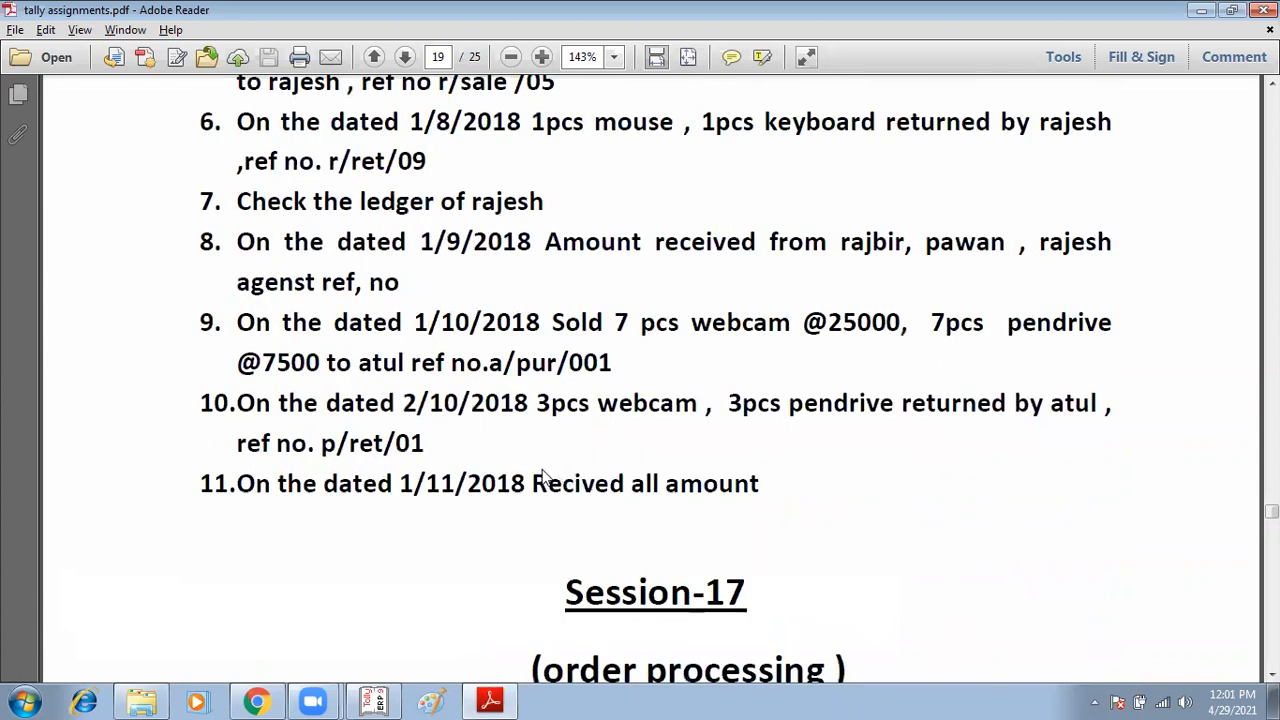
{"action": "key", "text": "alt+Tab"}
{"action": "key", "text": "Escape"}
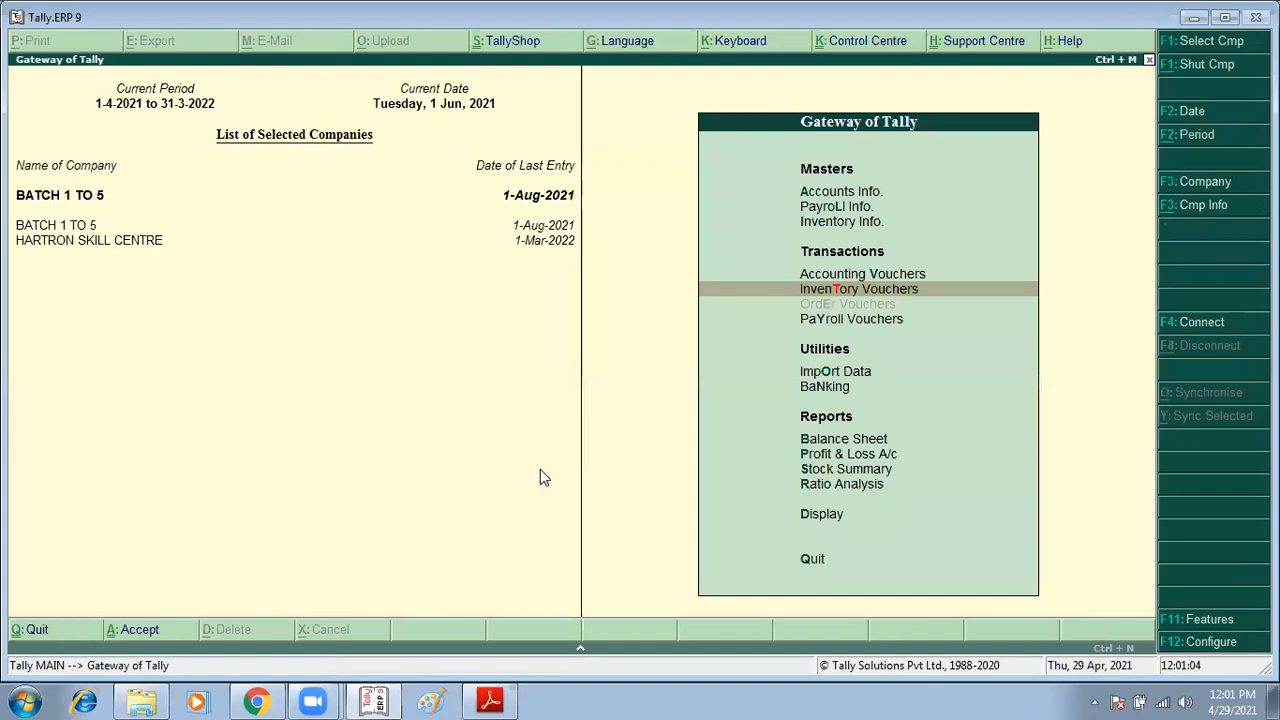
{"action": "key", "text": "Down"}
{"action": "key", "text": "Down"}
{"action": "key", "text": "d"}
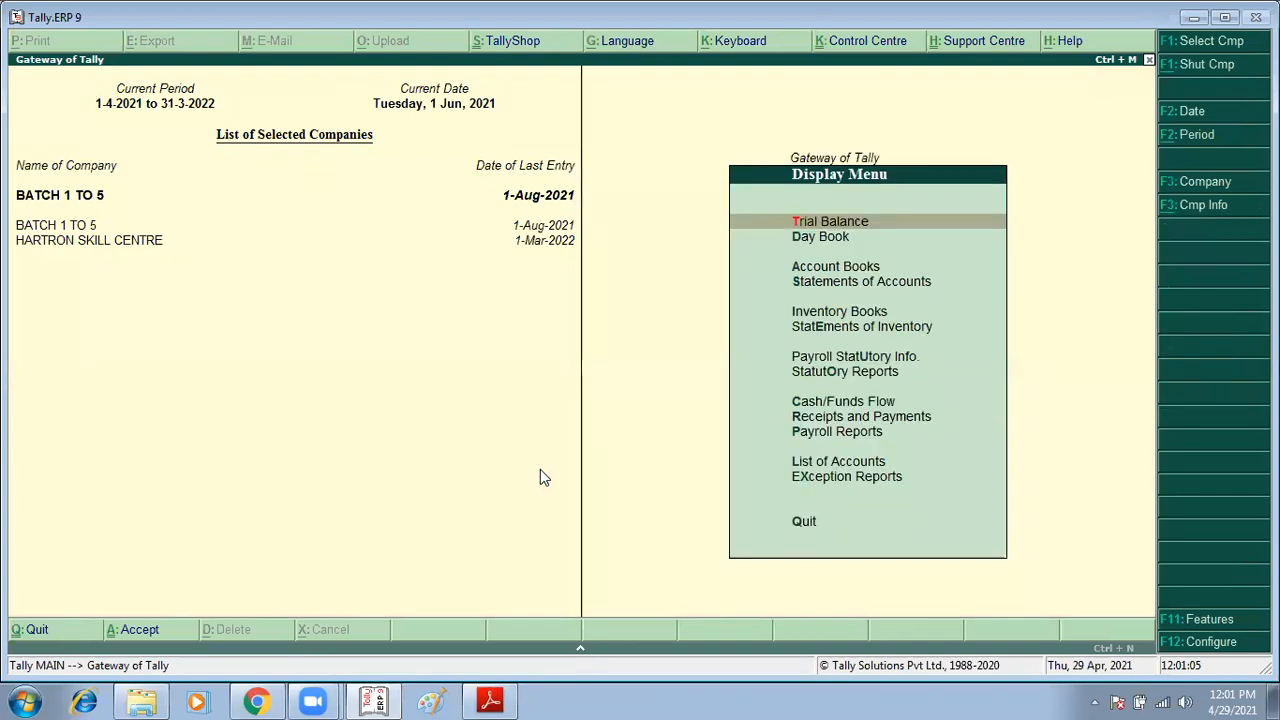
{"action": "key", "text": "a"}
{"action": "key", "text": "Down"}
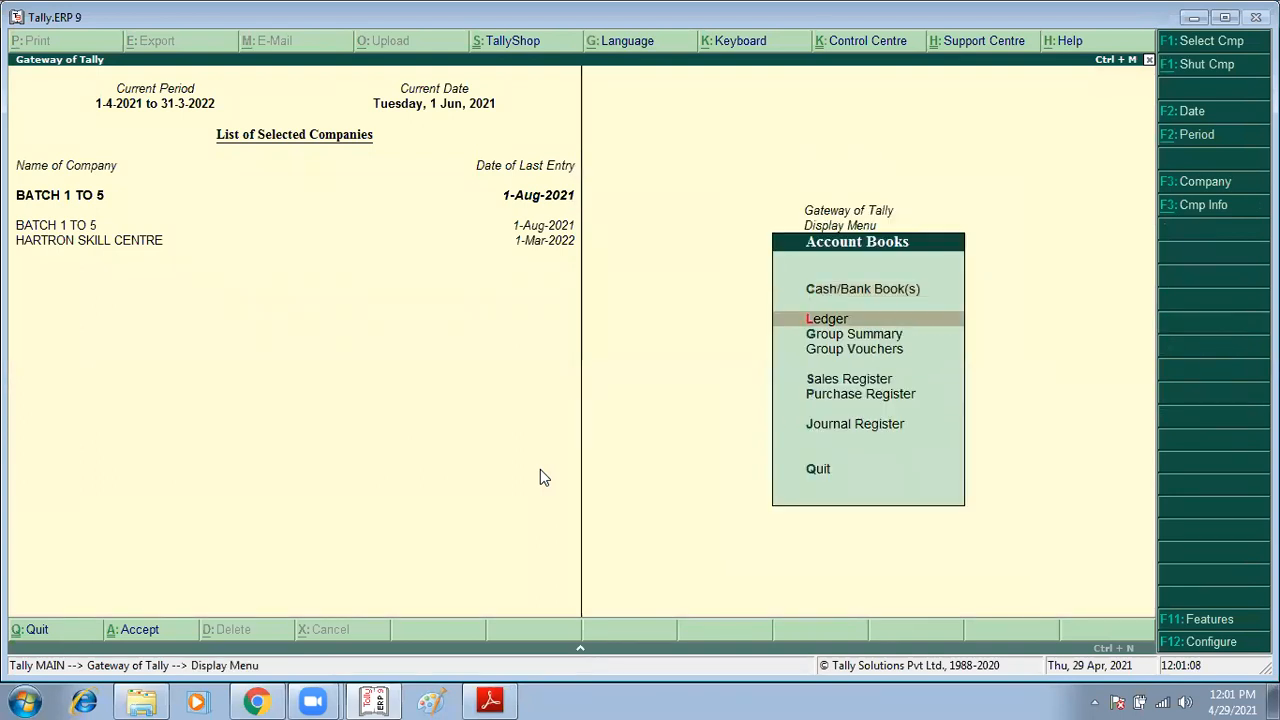
{"action": "key", "text": "Return"}
{"action": "type", "text": "ra"}
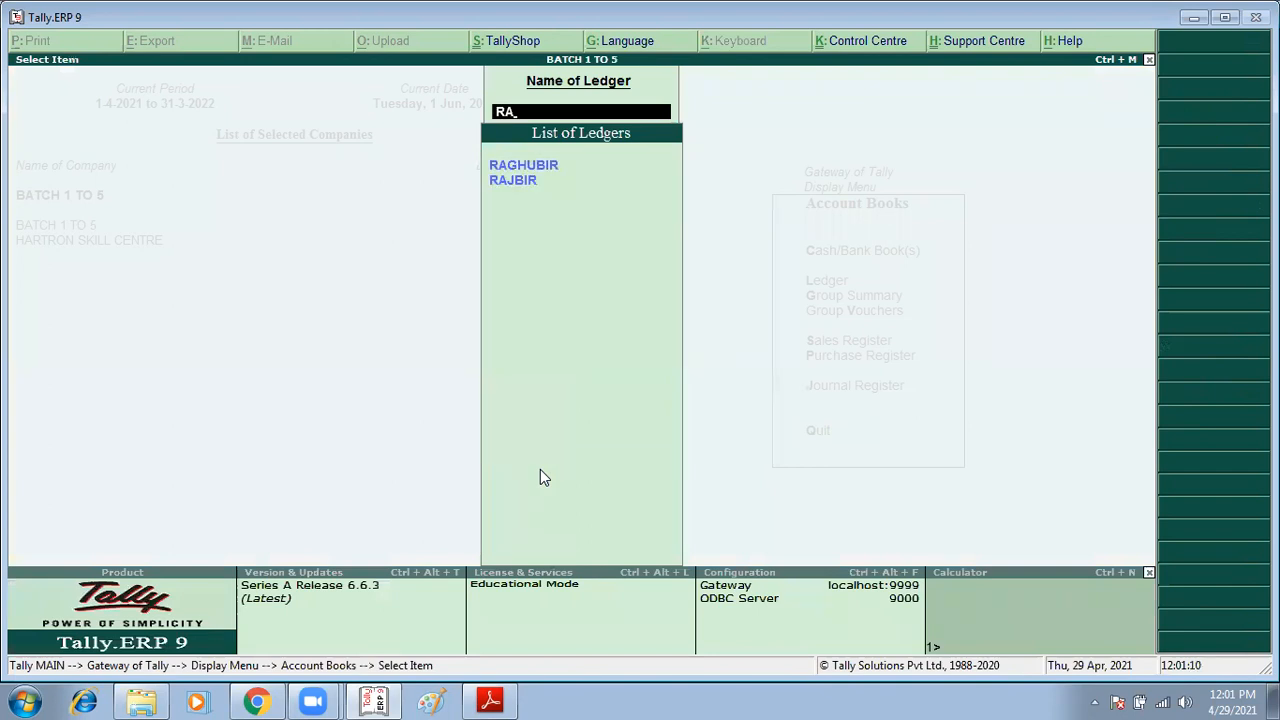
{"action": "key", "text": "Down"}
{"action": "key", "text": "Return"}
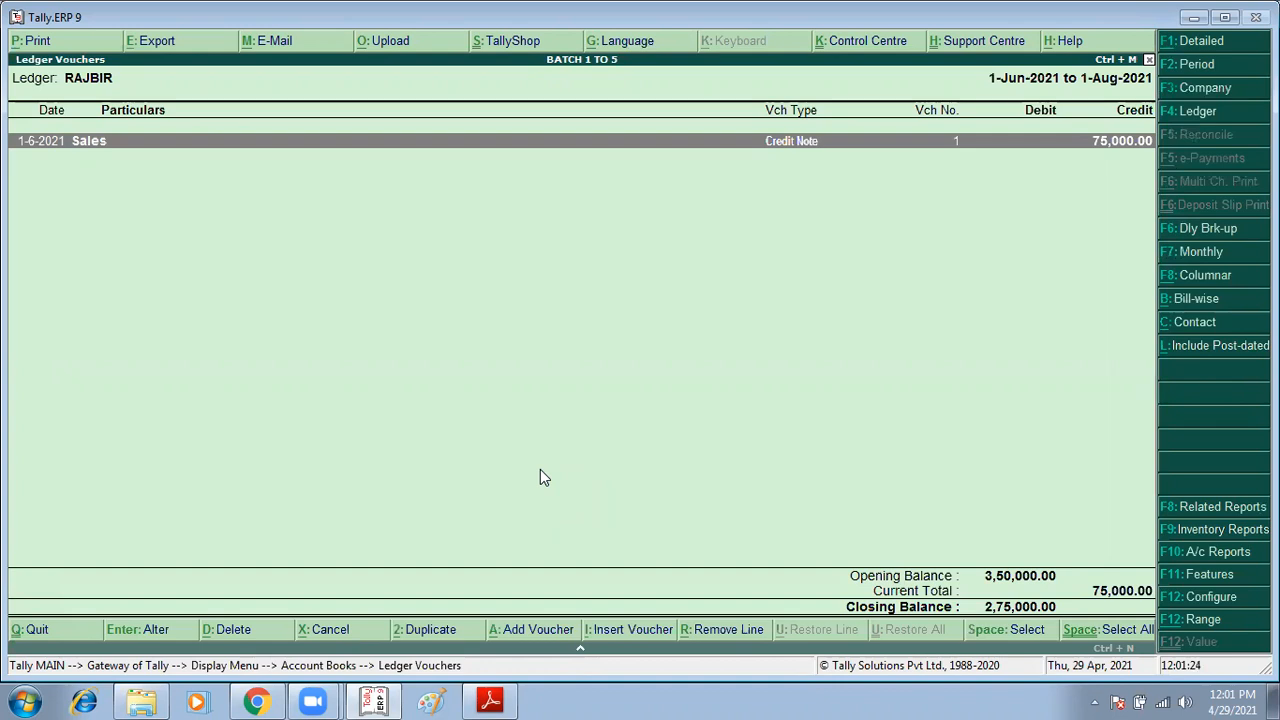
Step: Change the ledger period to 1-Apr-2021 through 1-Aug-2021, review RAJBIR's entries, and go back to the main menu
{"action": "key", "text": "F2"}
{"action": "key", "text": "Delete"}
{"action": "key", "text": "Delete"}
{"action": "key", "text": "Delete"}
{"action": "key", "text": "Delete"}
{"action": "key", "text": "Delete"}
{"action": "key", "text": "Delete"}
{"action": "key", "text": "Delete"}
{"action": "key", "text": "Delete"}
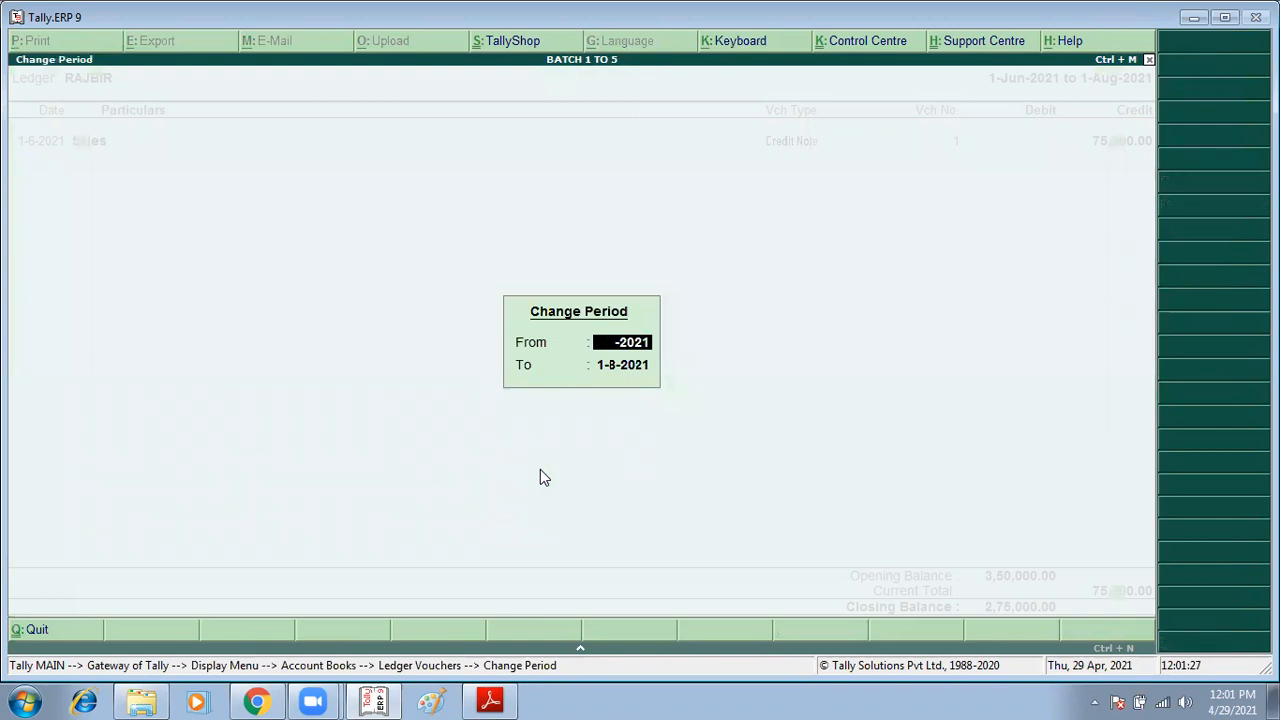
{"action": "key", "text": "Return"}
{"action": "key", "text": "Delete"}
{"action": "key", "text": "Delete"}
{"action": "key", "text": "Delete"}
{"action": "key", "text": "Delete"}
{"action": "key", "text": "Delete"}
{"action": "key", "text": "Delete"}
{"action": "key", "text": "Delete"}
{"action": "key", "text": "Delete"}
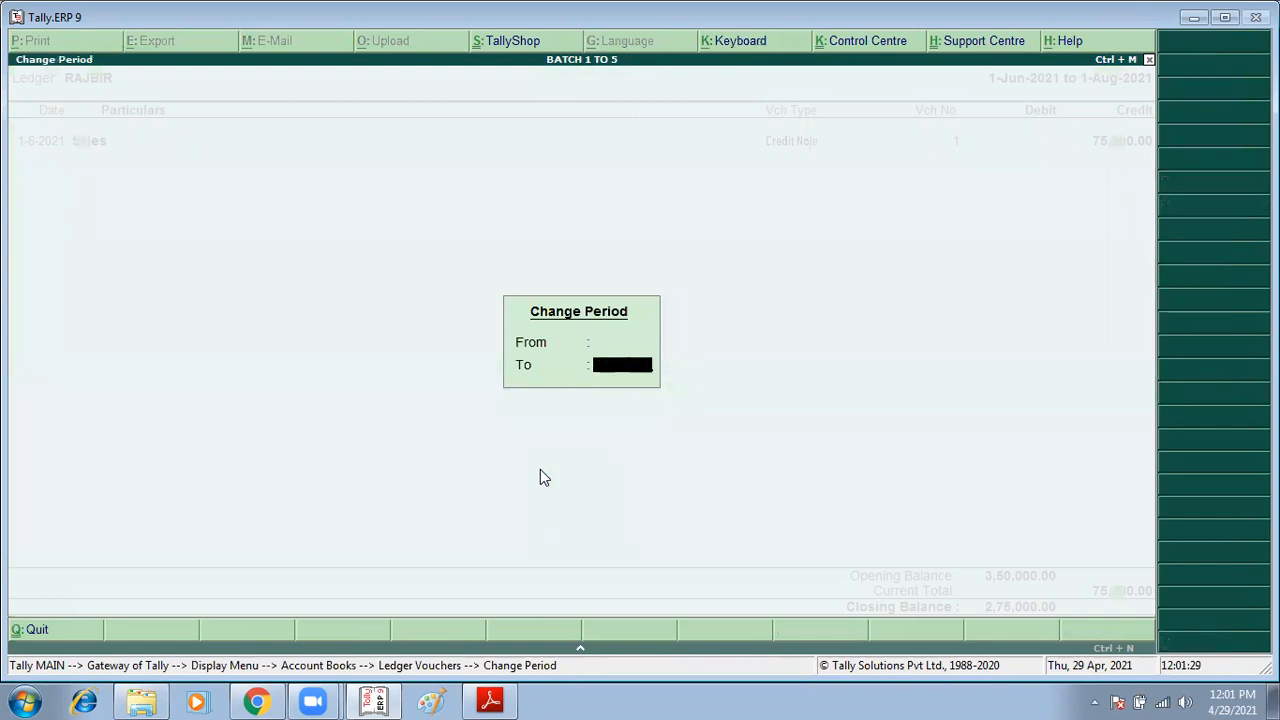
{"action": "key", "text": "Return"}
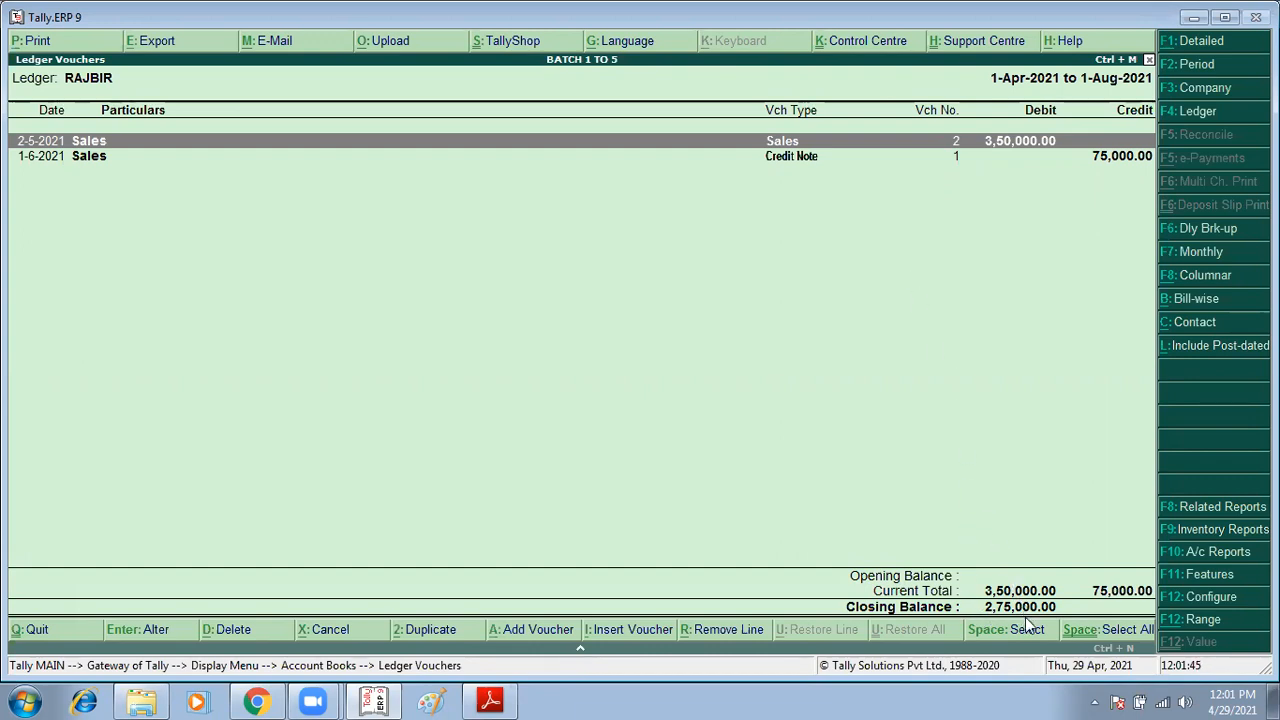
{"action": "key", "text": "Escape"}
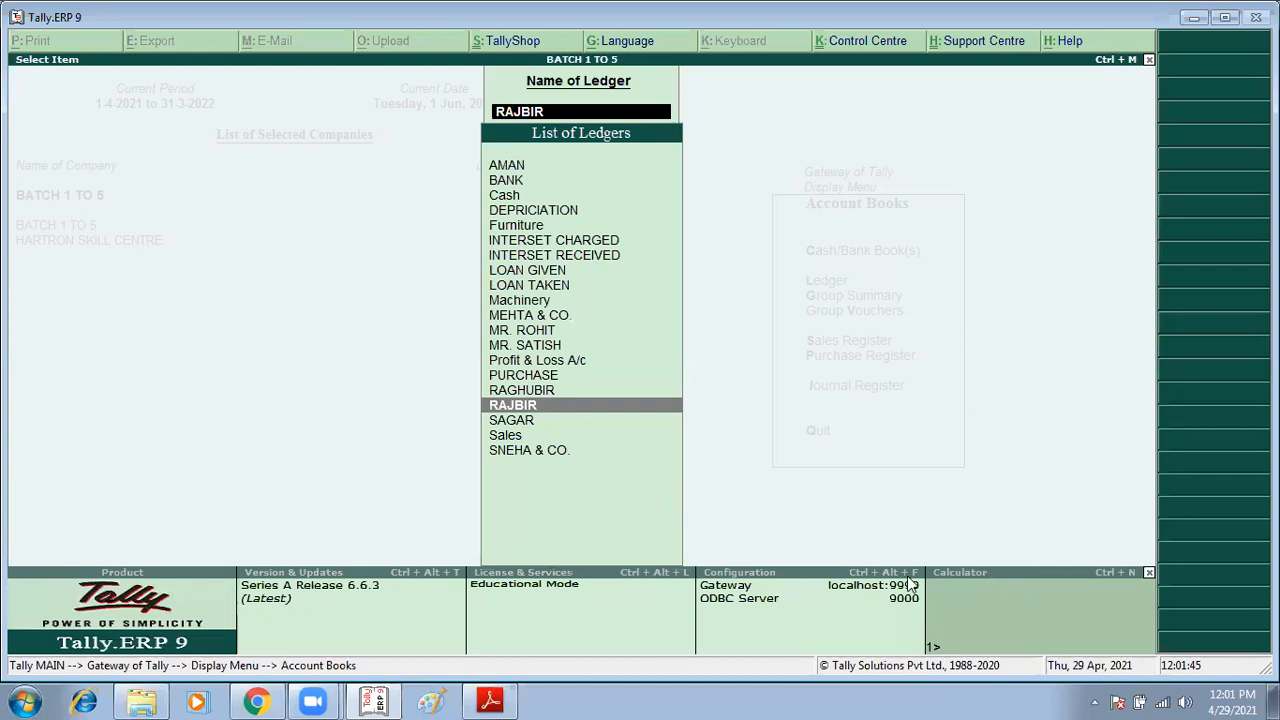
{"action": "key", "text": "Escape"}
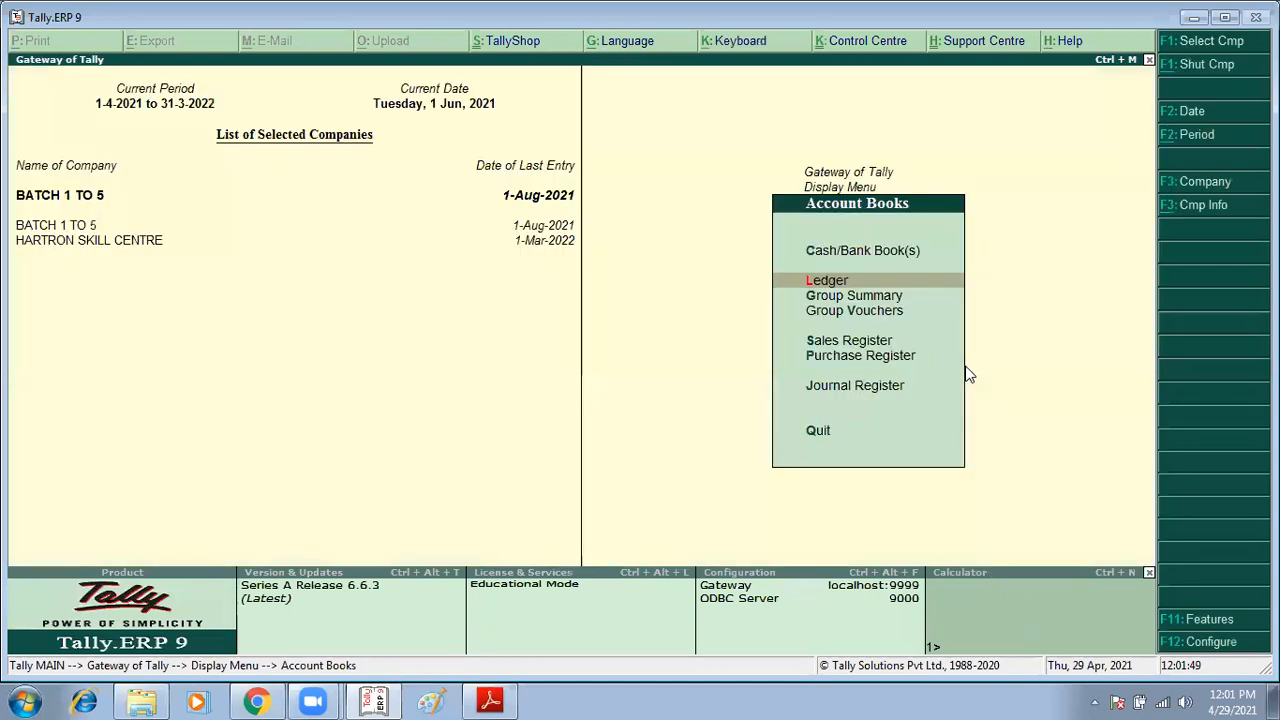
{"action": "key", "text": "Escape"}
{"action": "key", "text": "Escape"}
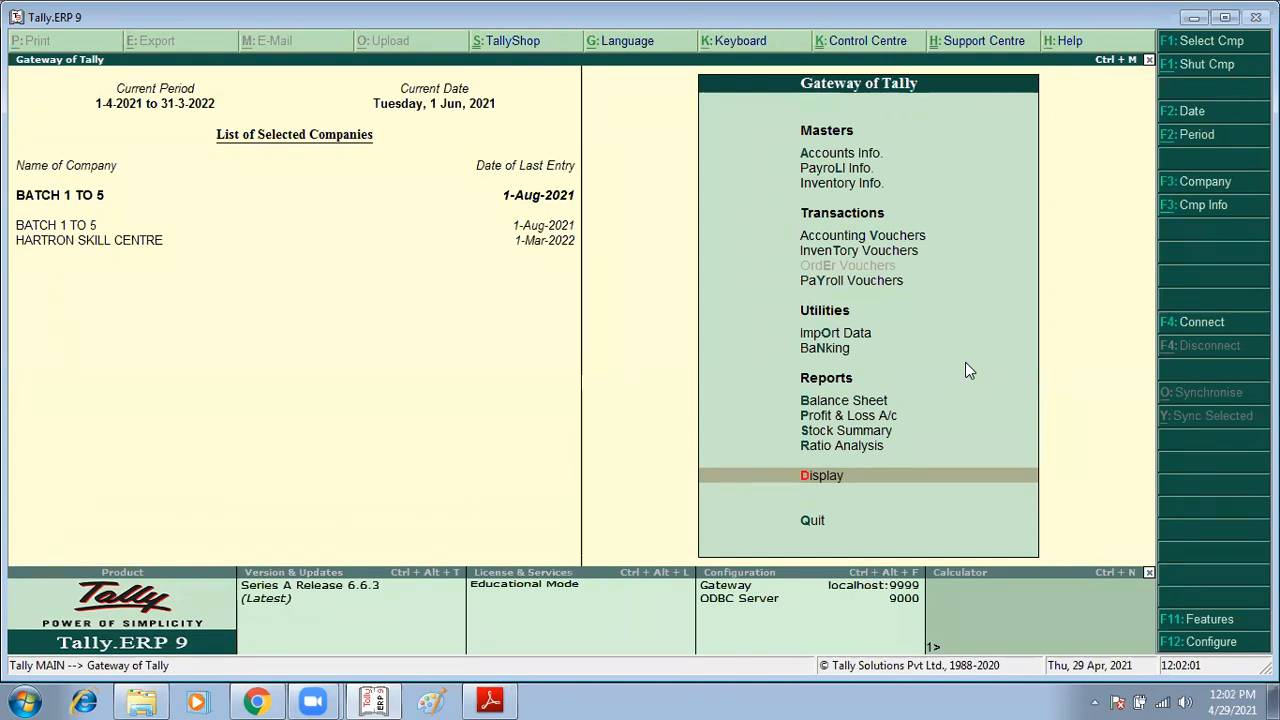
Step: Start a Receipt voucher crediting RAJBIR with 275000
{"action": "key", "text": "Up"}
{"action": "key", "text": "Up"}
{"action": "key", "text": "Up"}
{"action": "key", "text": "Up"}
{"action": "key", "text": "v"}
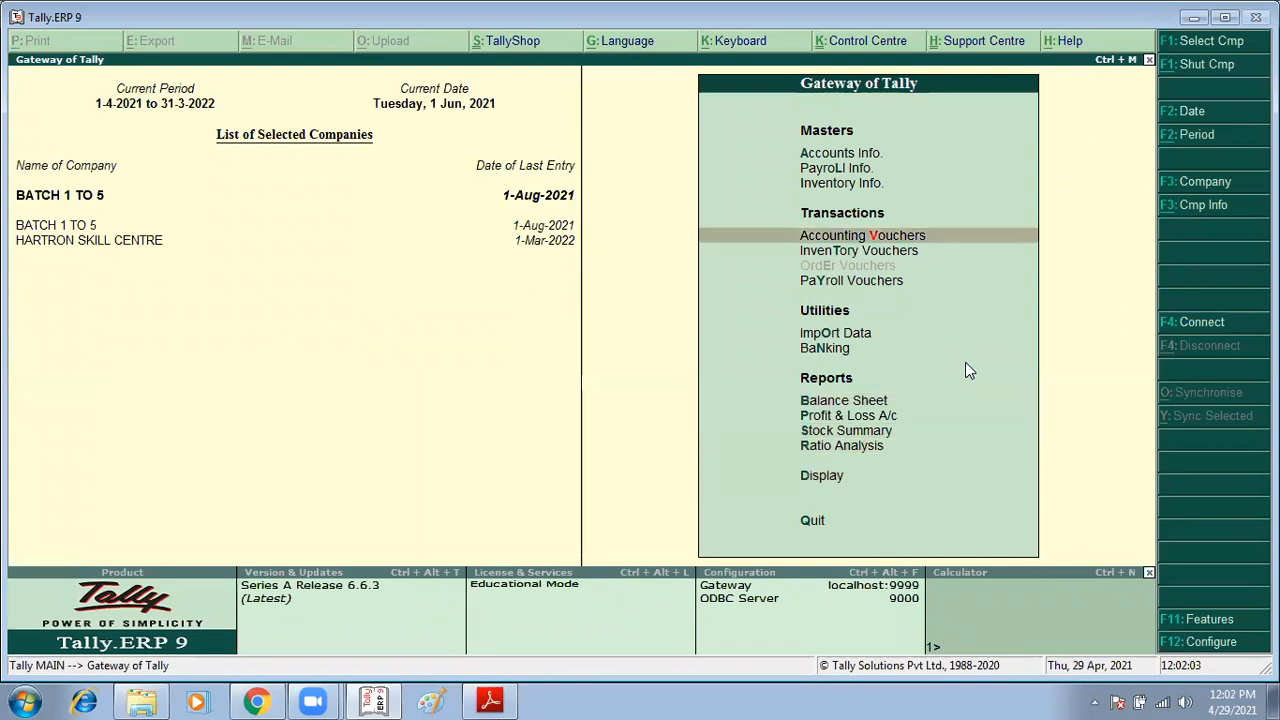
{"action": "key", "text": "F6"}
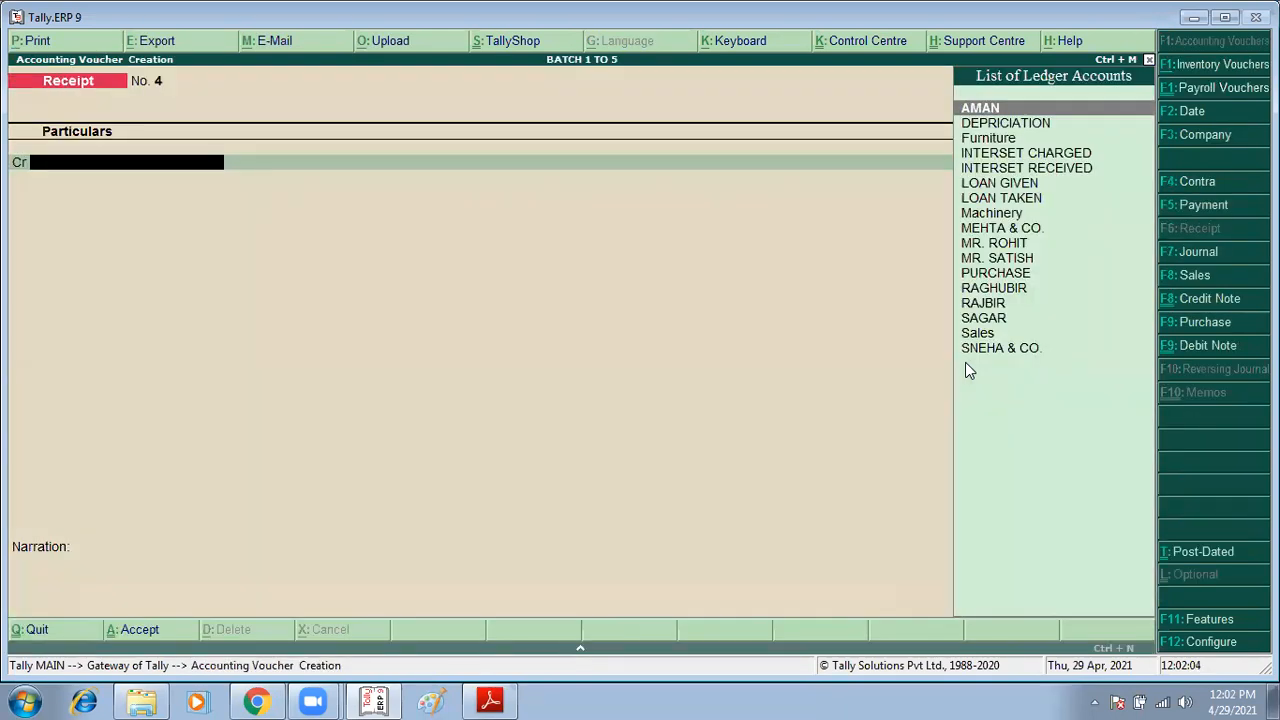
{"action": "type", "text": "RA"}
{"action": "key", "text": "Down"}
{"action": "key", "text": "Return"}
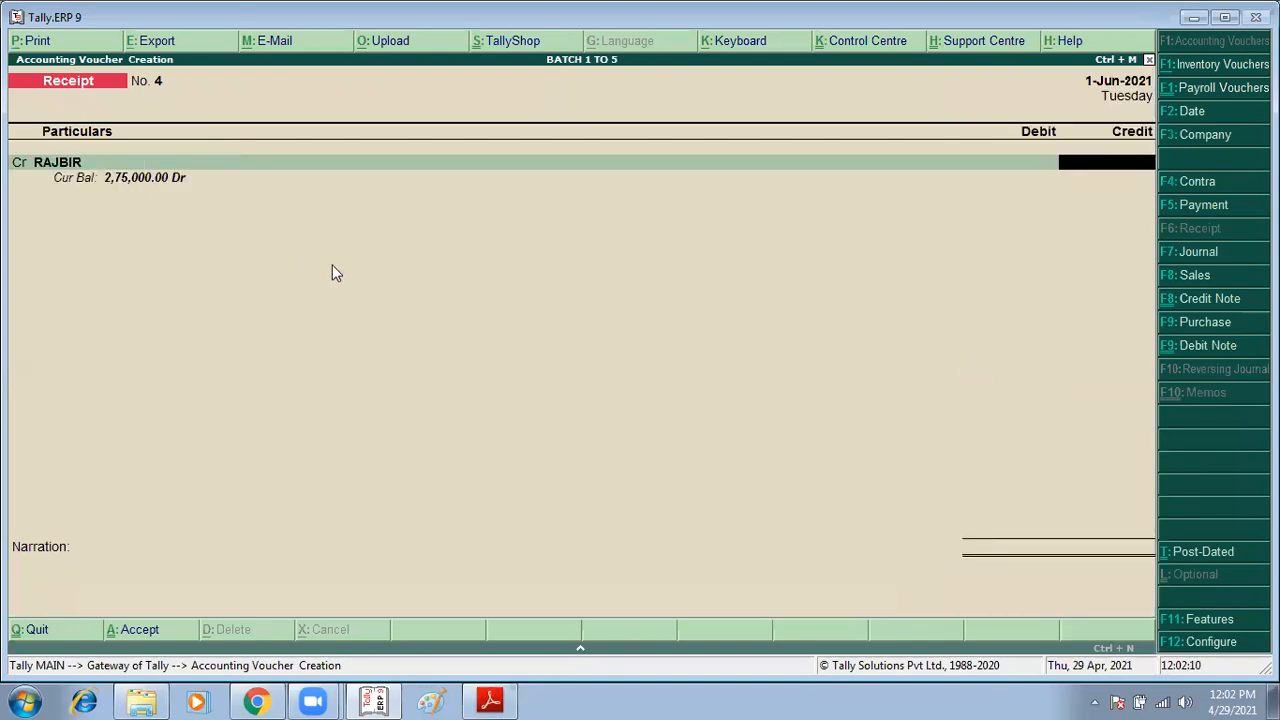
{"action": "type", "text": "275000"}
{"action": "key", "text": "Return"}
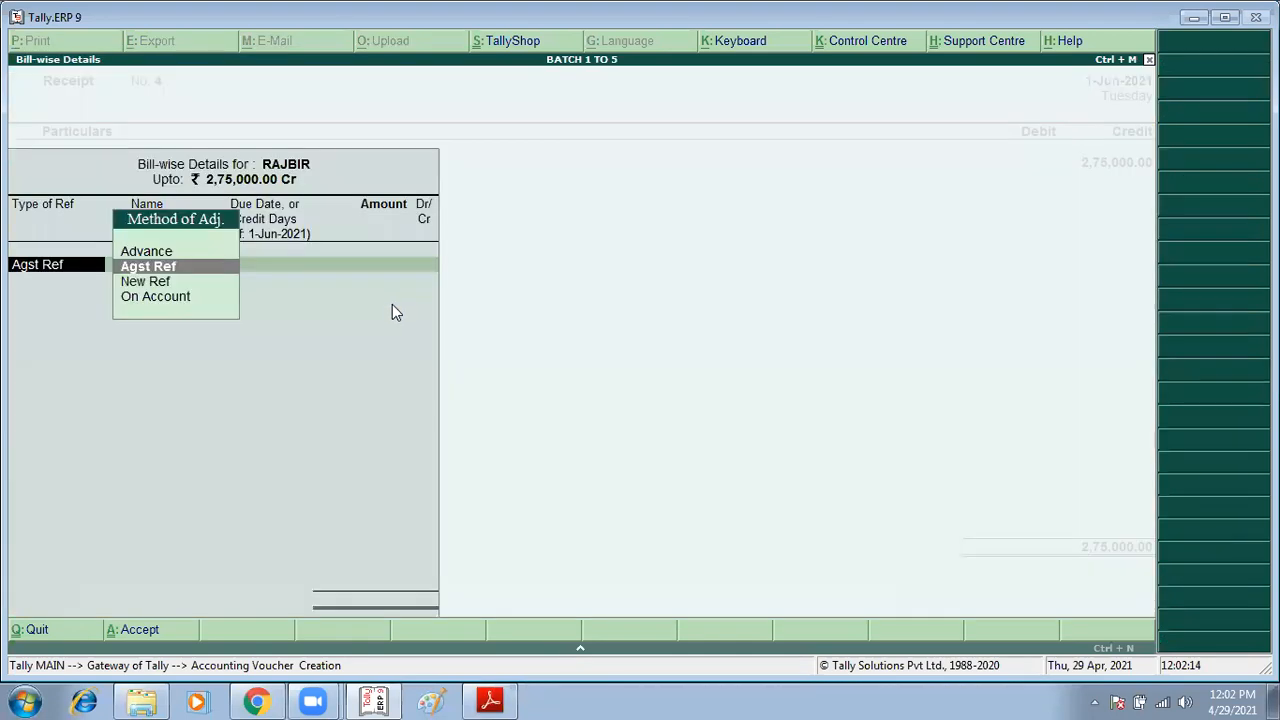
Step: Settle RAJBIR's bill-wise details against the existing references 1 and 2
{"action": "key", "text": "Return"}
{"action": "key", "text": "Return"}
{"action": "key", "text": "Return"}
{"action": "key", "text": "Return"}
{"action": "key", "text": "Return"}
{"action": "key", "text": "Return"}
{"action": "key", "text": "Return"}
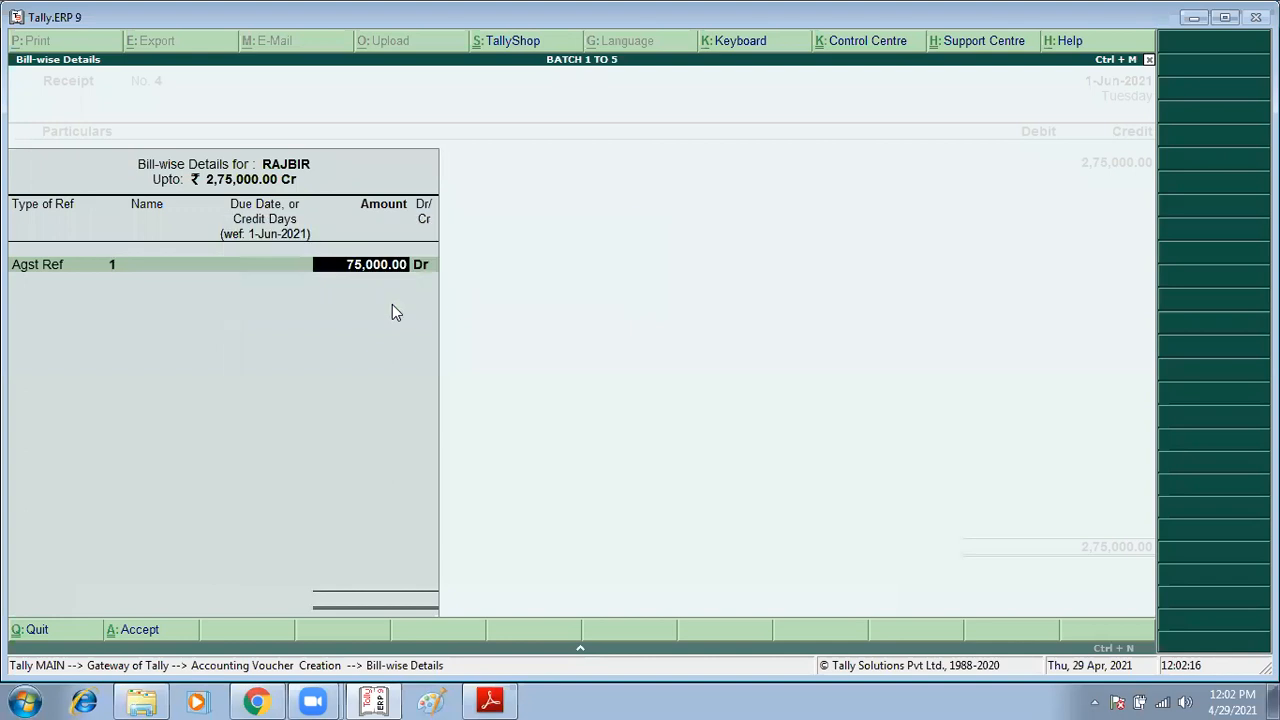
Step: Debit Cash for the received amount and accept the receipt voucher
{"action": "key", "text": "Return"}
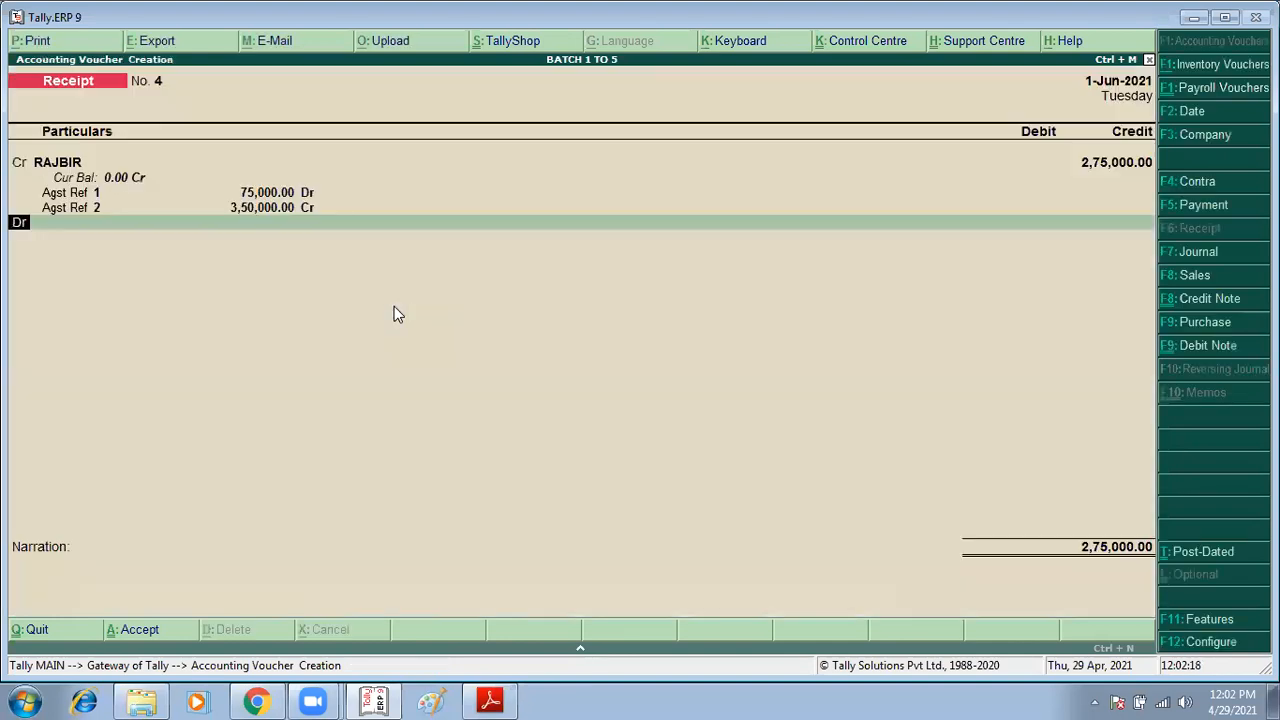
{"action": "key", "text": "Return"}
{"action": "type", "text": "Cash"}
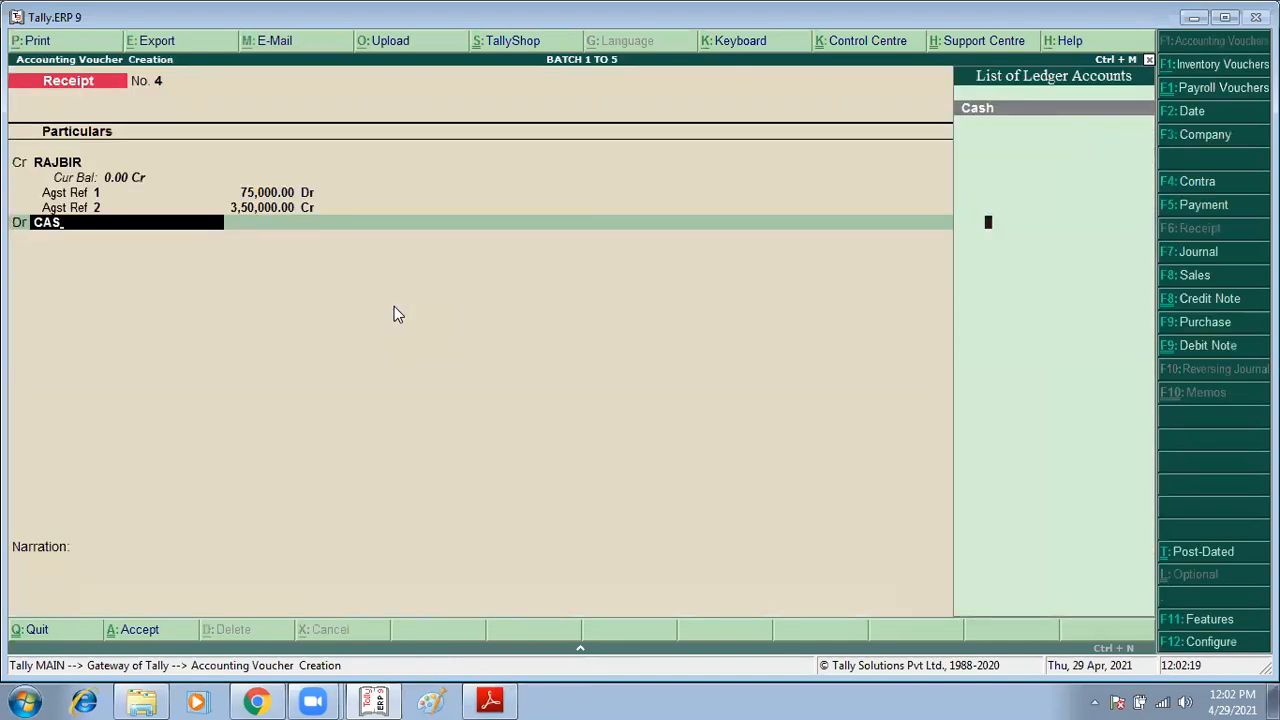
{"action": "key", "text": "Return"}
{"action": "key", "text": "Return"}
{"action": "key", "text": "Return"}
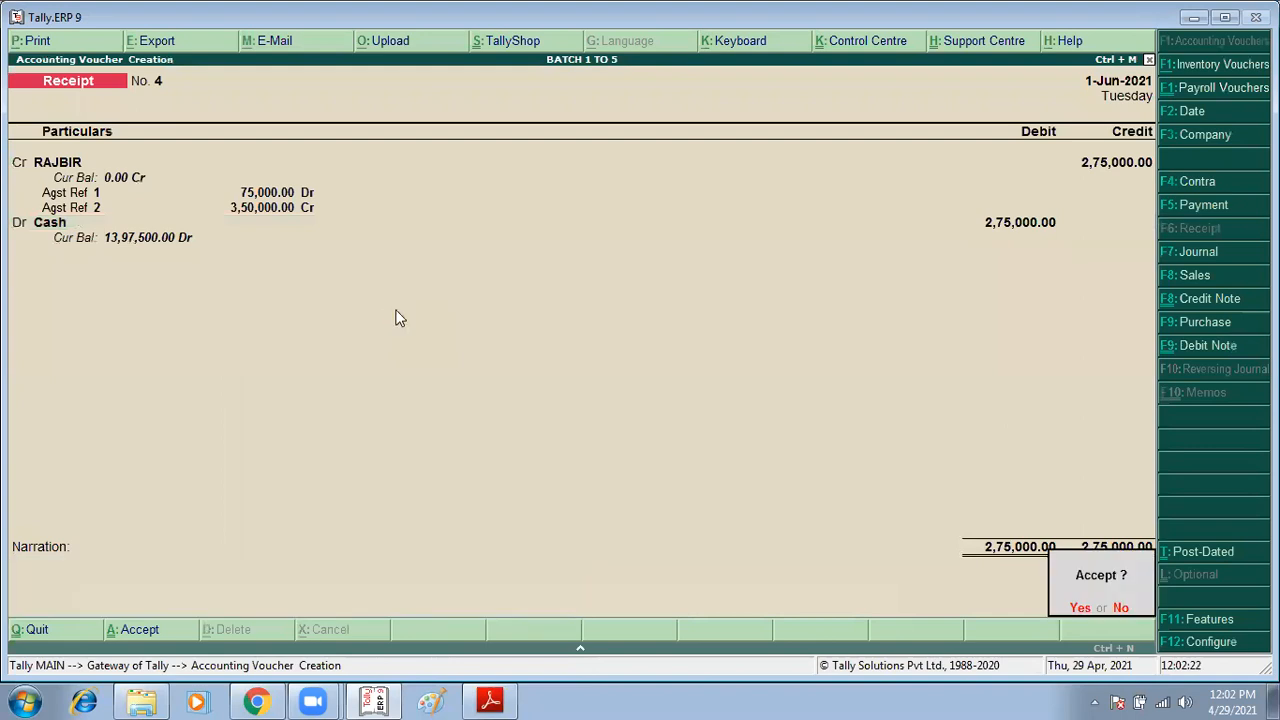
{"action": "key", "text": "Return"}
{"action": "key", "text": "Escape"}
{"action": "key", "text": "Return"}
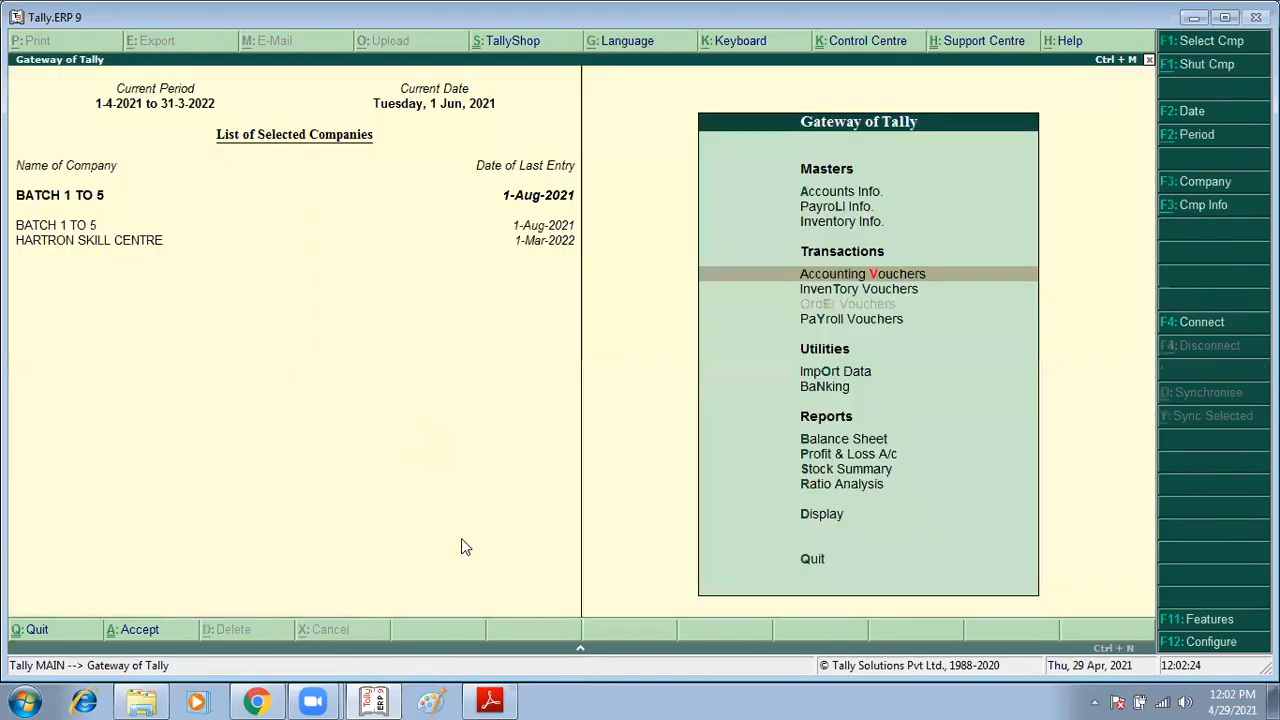
Step: Switch to the assignment PDF and review the Session-15 purchase return exercises
{"action": "left_click", "coordinate": [490, 701]}
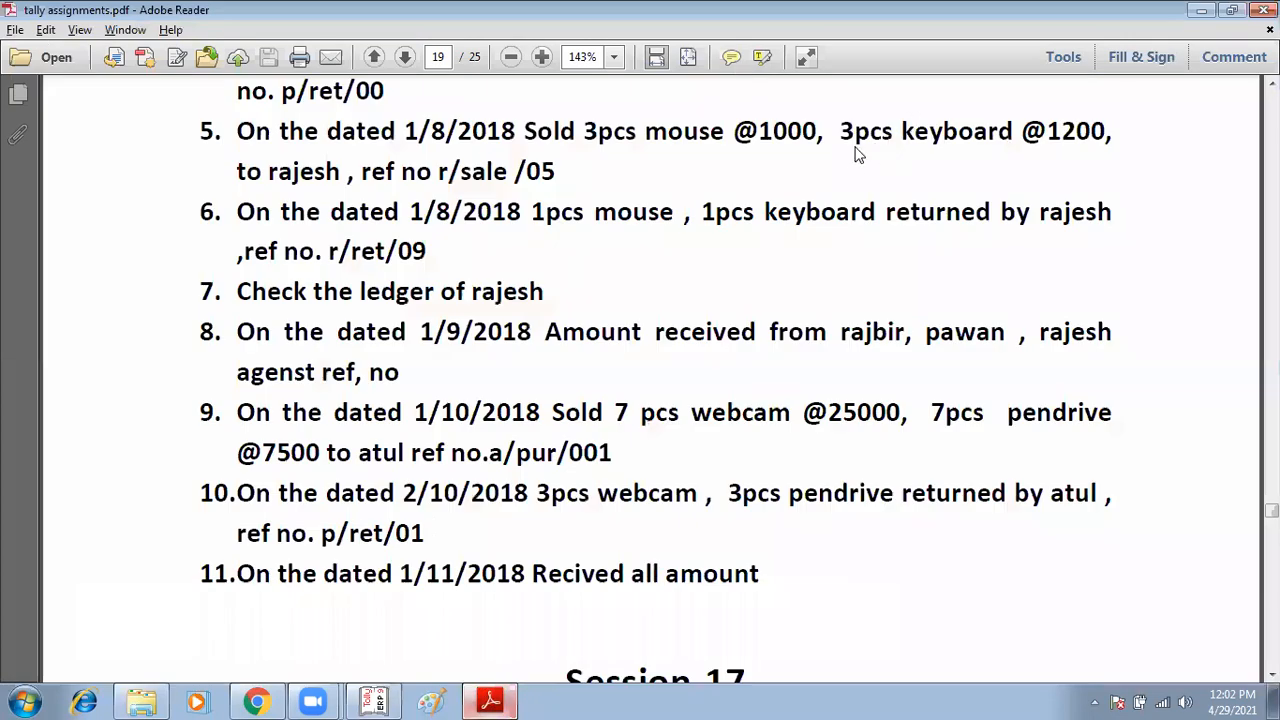
{"action": "scroll", "coordinate": [694, 238], "scroll_direction": "up", "scroll_amount": 10}
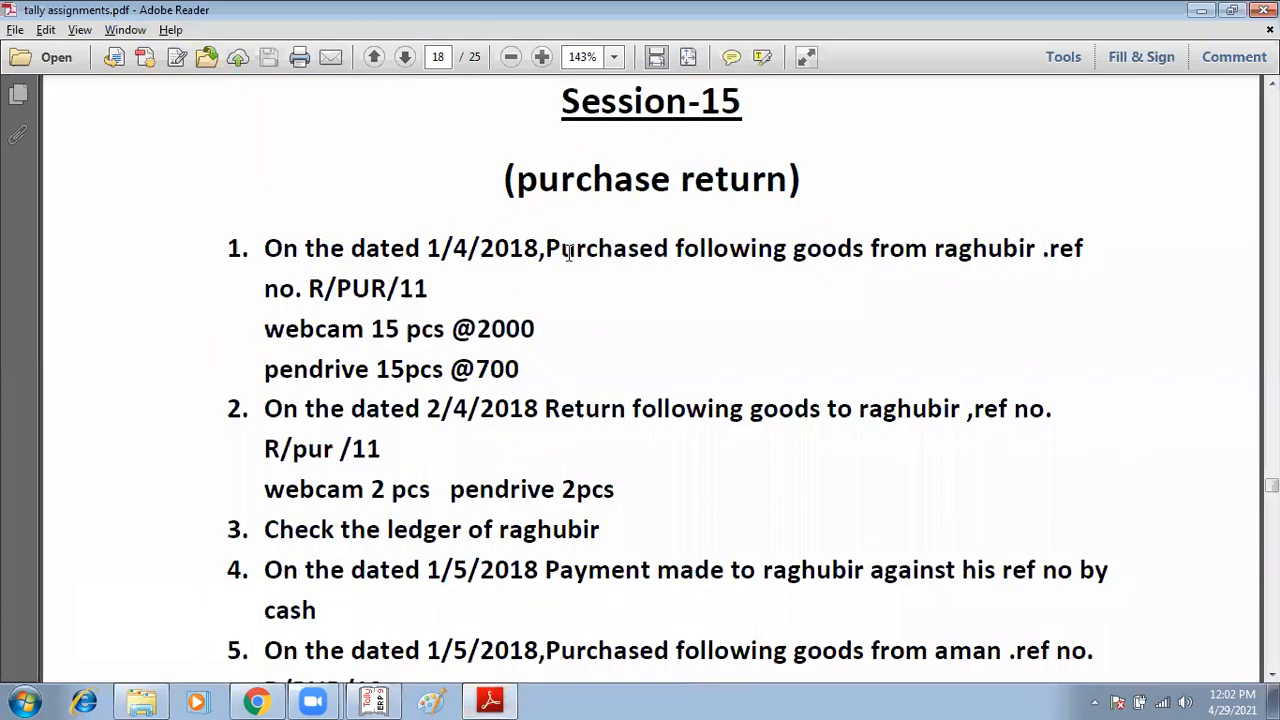
{"action": "double_click", "coordinate": [721, 264]}
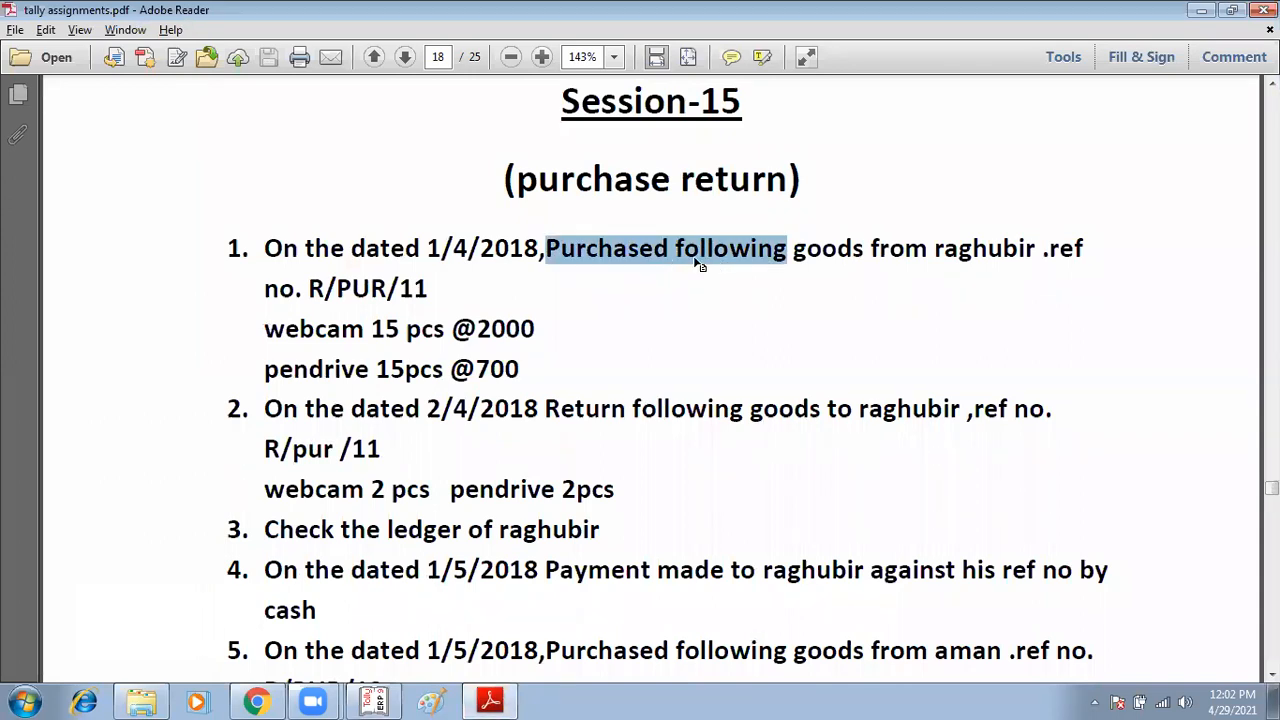
{"action": "left_click_drag", "start_coordinate": [545, 410], "coordinate": [748, 410]}
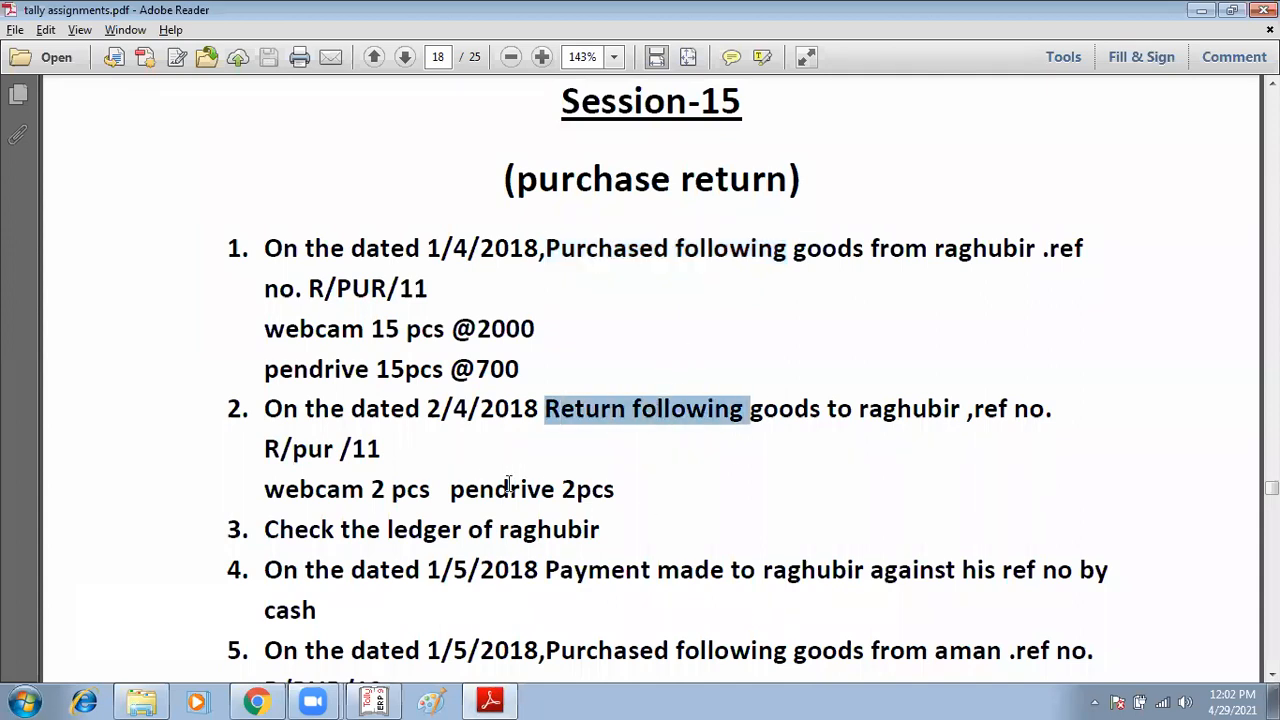
{"action": "left_click_drag", "start_coordinate": [450, 489], "coordinate": [622, 490]}
{"action": "left_click_drag", "start_coordinate": [481, 569], "coordinate": [724, 569]}
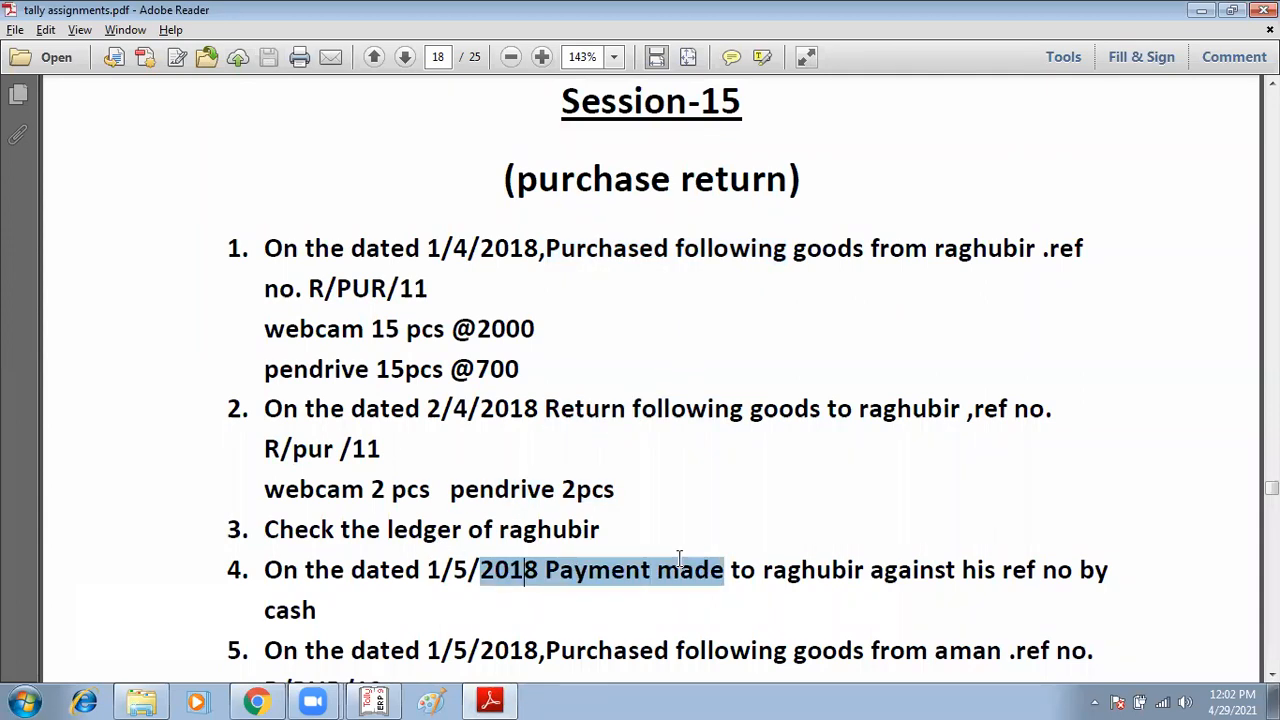
{"action": "scroll", "coordinate": [627, 330], "scroll_direction": "down", "scroll_amount": 4}
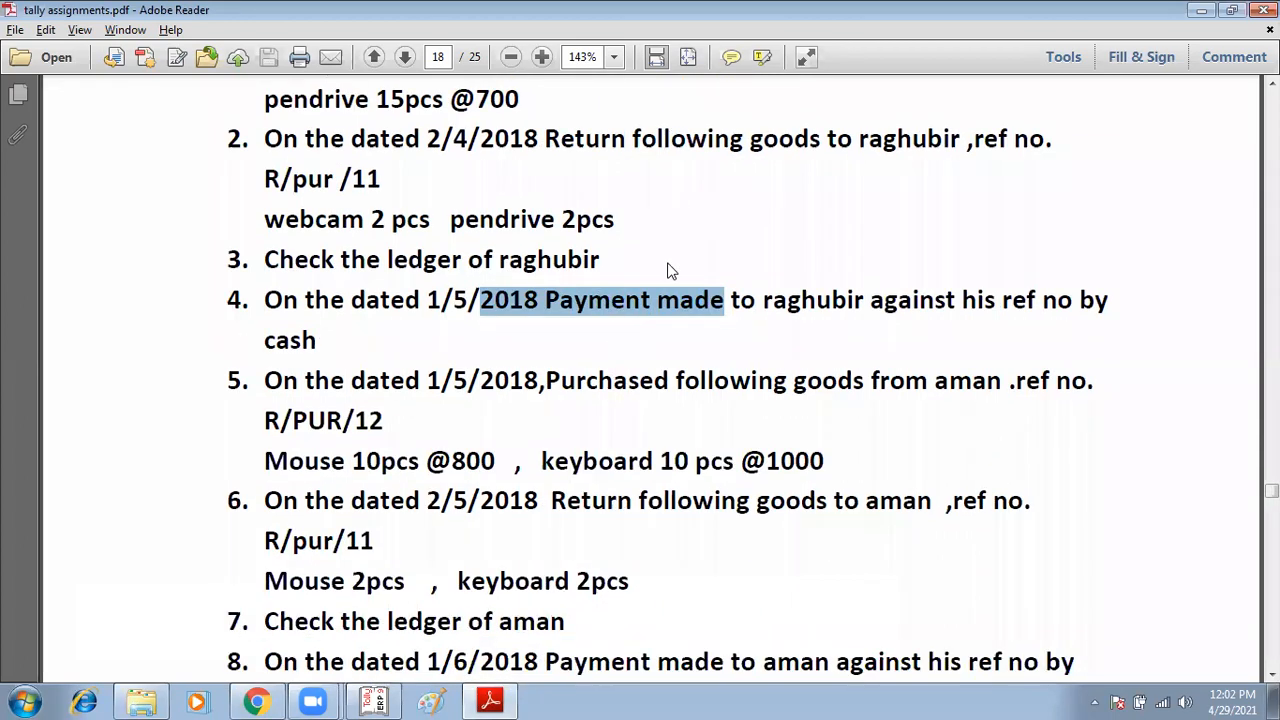
{"action": "scroll", "coordinate": [657, 422], "scroll_direction": "down", "scroll_amount": 7}
{"action": "scroll", "coordinate": [575, 360], "scroll_direction": "down", "scroll_amount": 1}
{"action": "left_click_drag", "start_coordinate": [523, 318], "coordinate": [680, 325]}
{"action": "left_click_drag", "start_coordinate": [550, 437], "coordinate": [824, 440]}
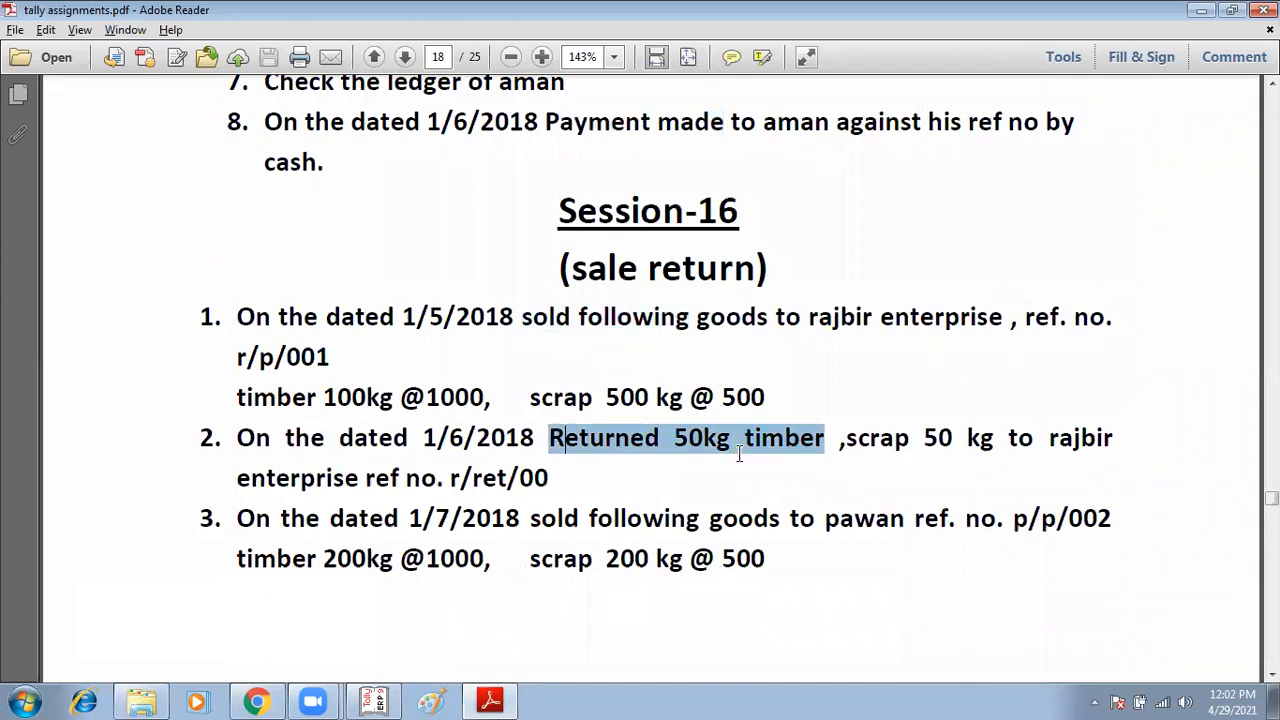
Step: Scroll through the Session-16 sale return exercises in the PDF
{"action": "scroll", "coordinate": [504, 470], "scroll_direction": "down", "scroll_amount": 1}
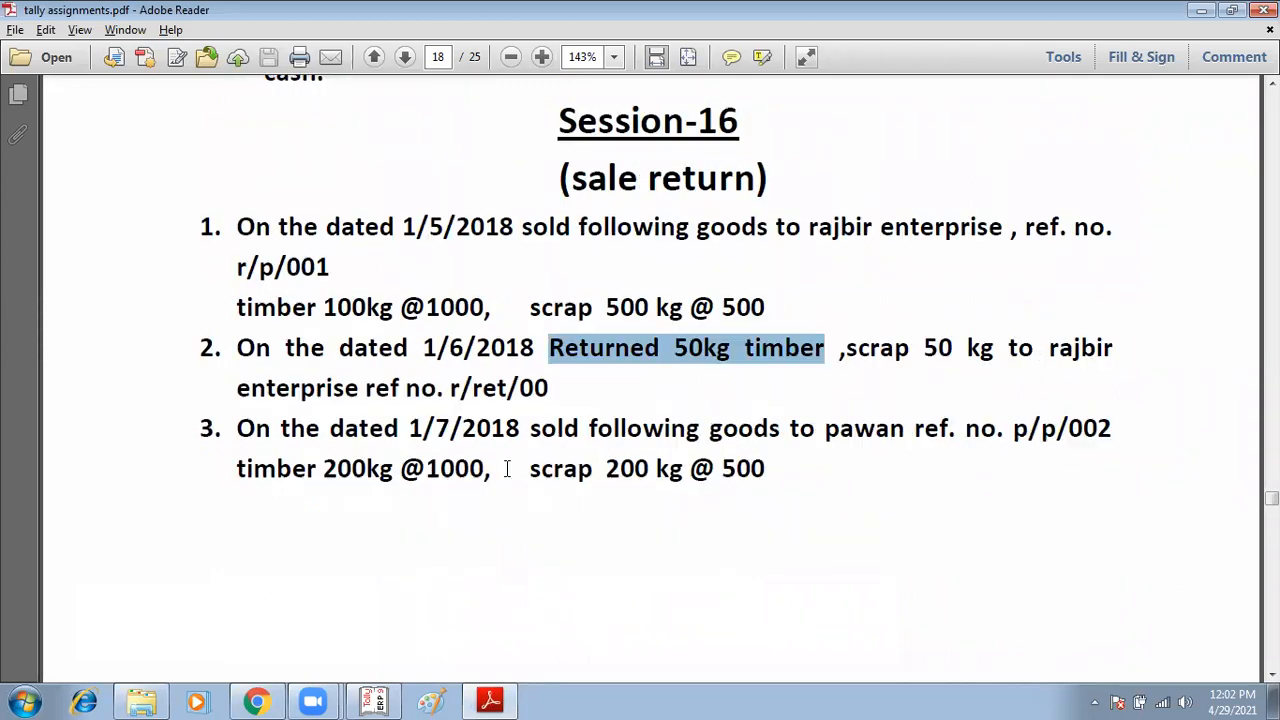
{"action": "scroll", "coordinate": [518, 452], "scroll_direction": "down", "scroll_amount": 1}
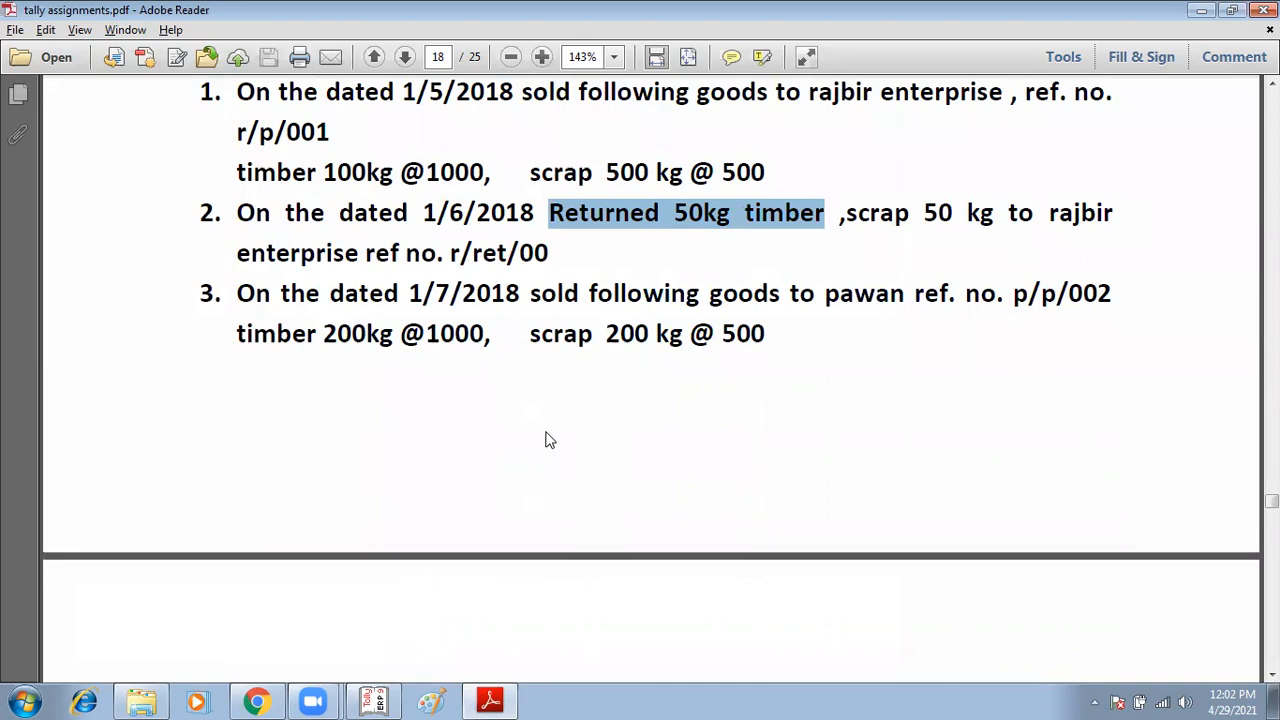
{"action": "scroll", "coordinate": [550, 438], "scroll_direction": "down", "scroll_amount": 1}
{"action": "scroll", "coordinate": [564, 431], "scroll_direction": "down", "scroll_amount": 1}
{"action": "scroll", "coordinate": [589, 411], "scroll_direction": "down", "scroll_amount": 2}
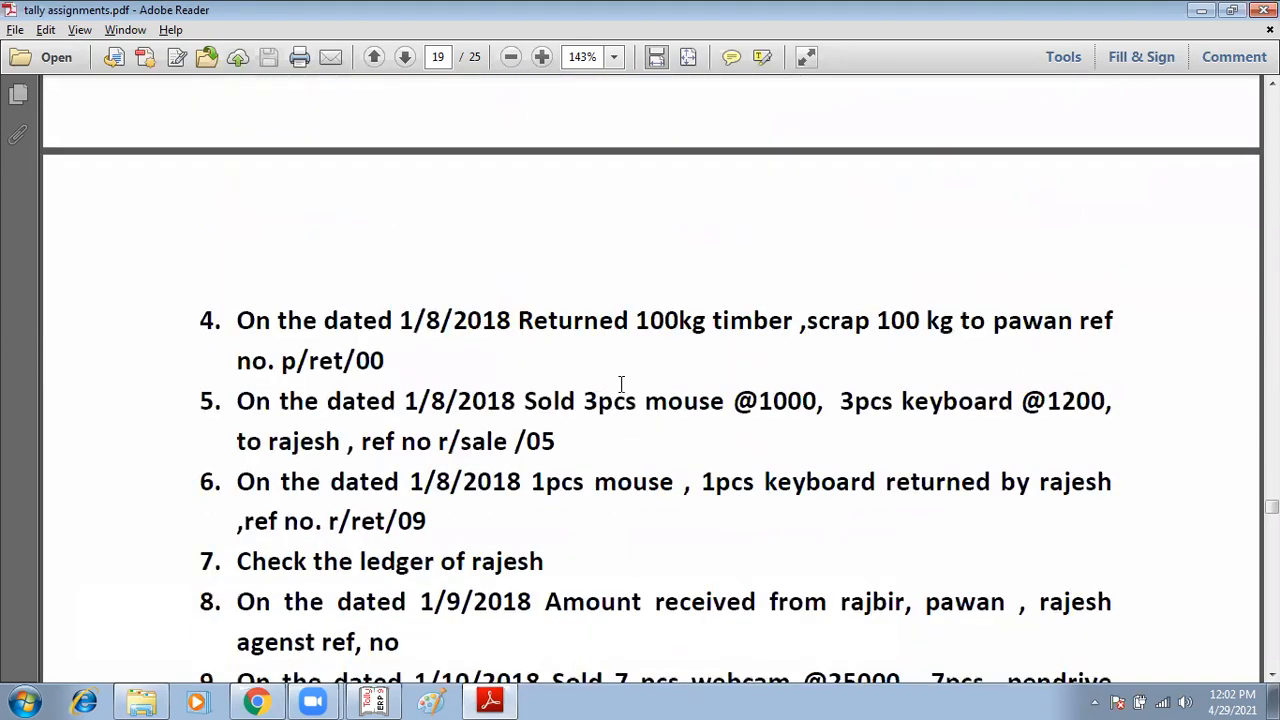
{"action": "scroll", "coordinate": [638, 382], "scroll_direction": "down", "scroll_amount": 3}
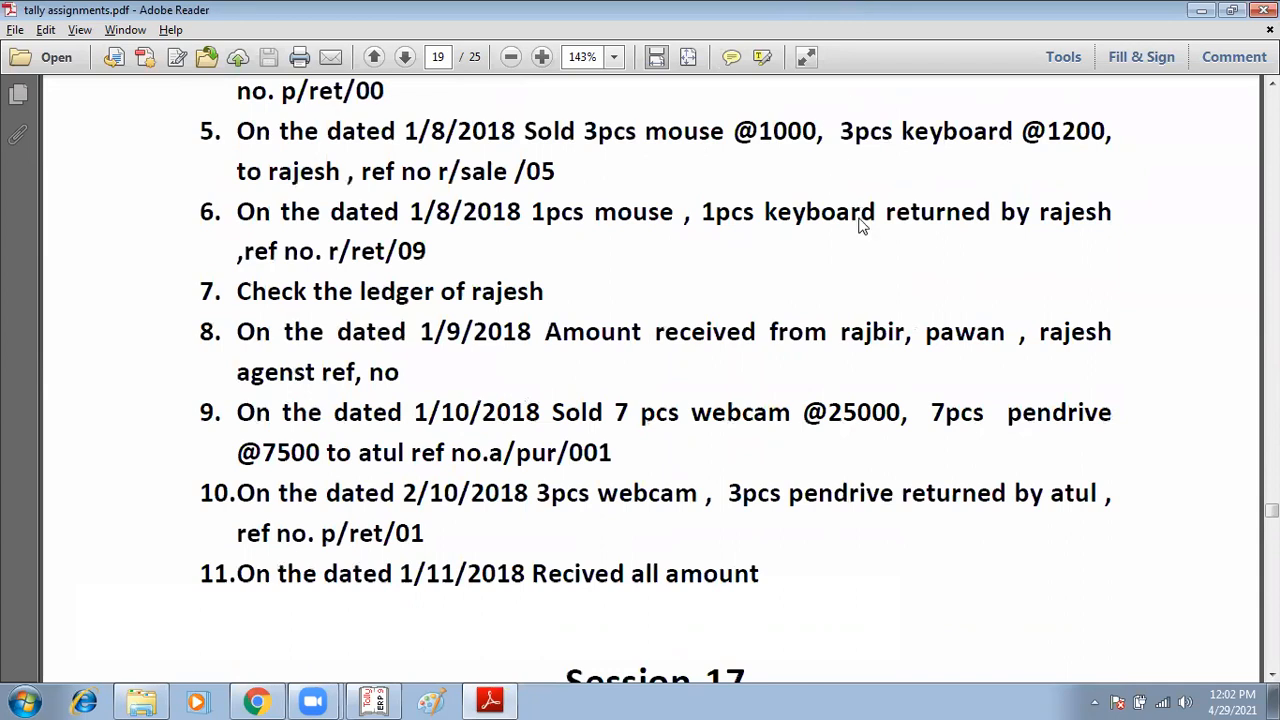
{"action": "scroll", "coordinate": [872, 216], "scroll_direction": "up", "scroll_amount": 15}
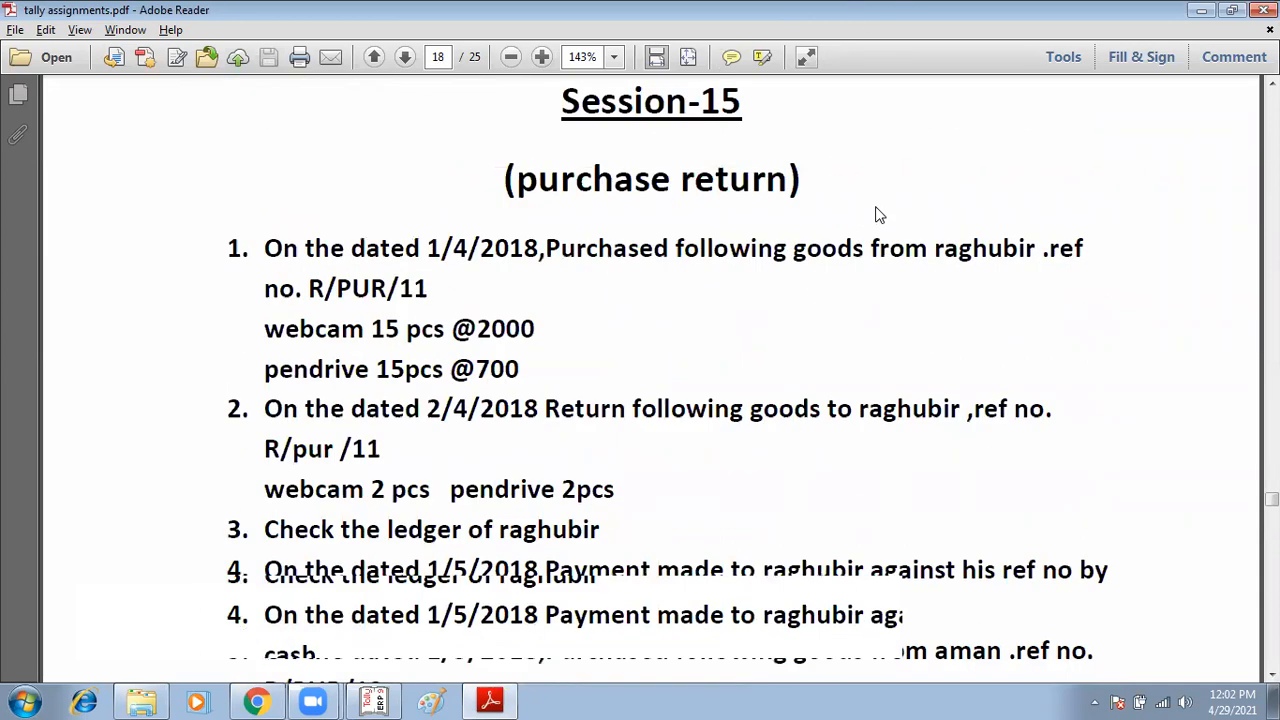